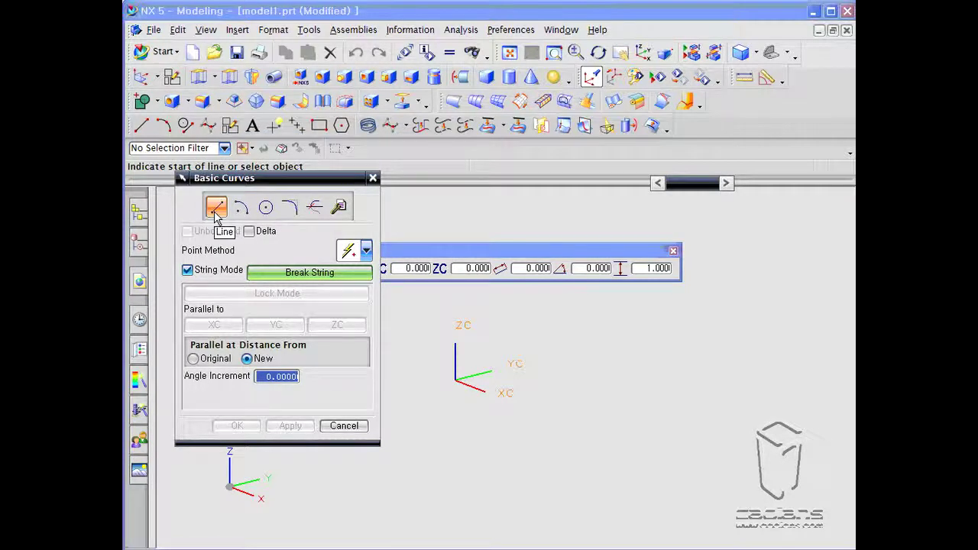
Draw a closed four-sided outline of connected lines in string mode beside the work coordinate system, then break the string
{"action": "left_click_drag", "start_coordinate": [389, 260], "coordinate": [601, 213]}
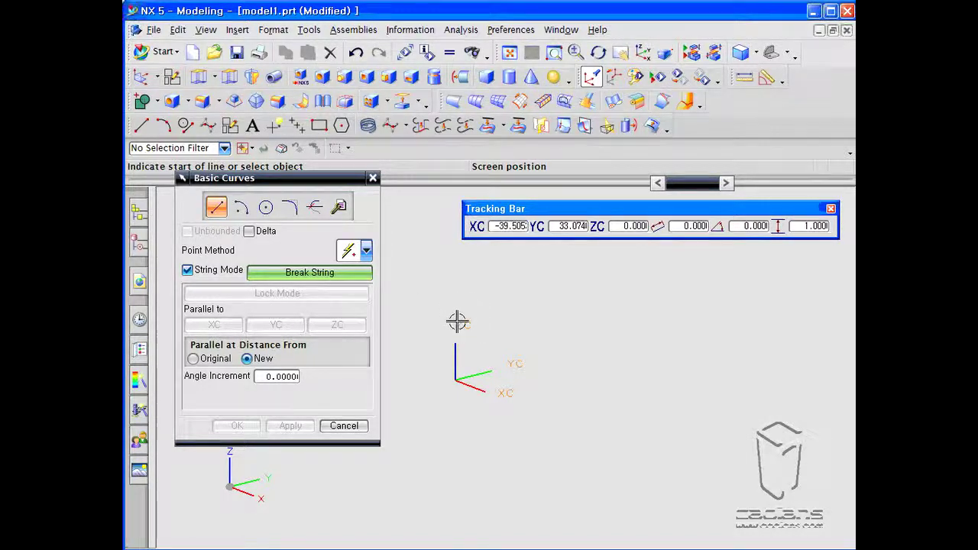
{"action": "left_click", "coordinate": [537, 359]}
{"action": "left_click", "coordinate": [621, 308]}
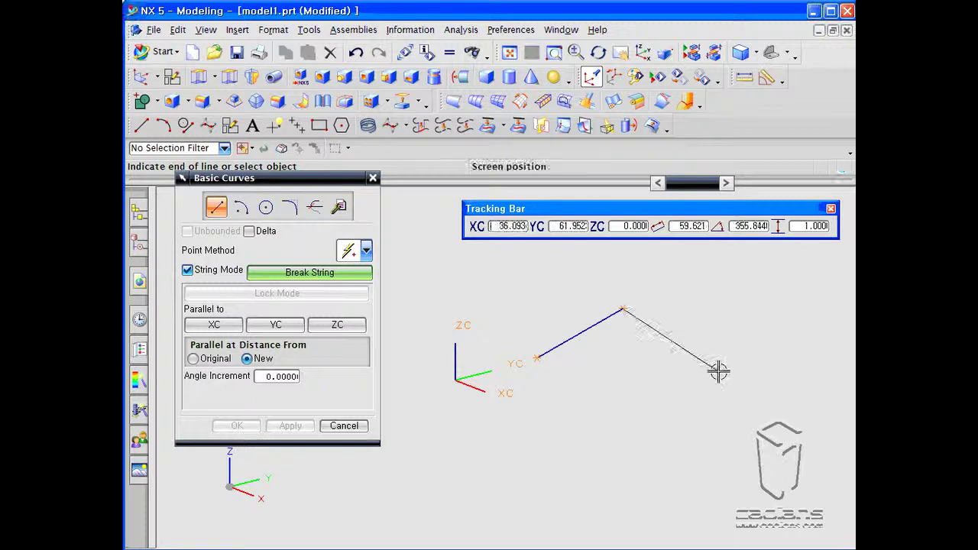
{"action": "left_click", "coordinate": [719, 371]}
{"action": "left_click", "coordinate": [617, 434]}
{"action": "left_click", "coordinate": [542, 360]}
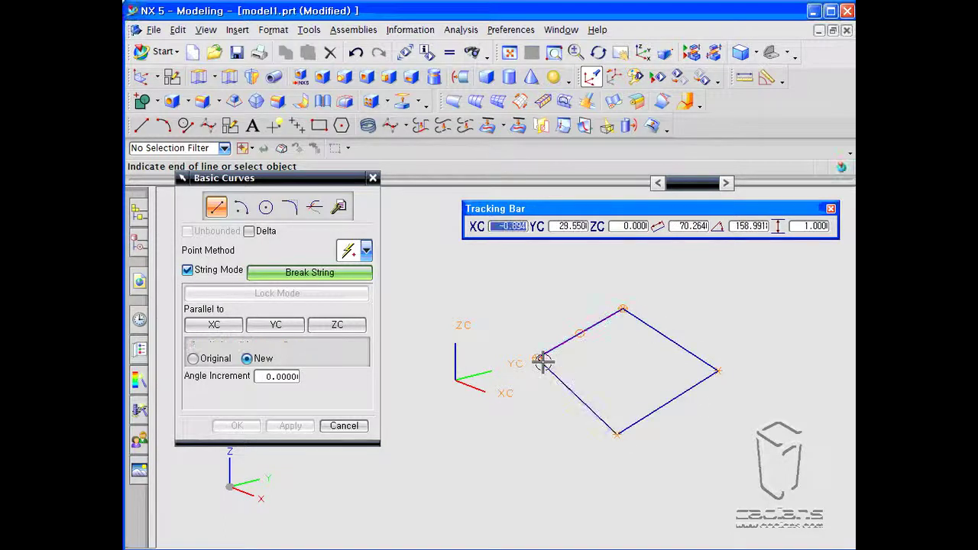
{"action": "middle_click", "coordinate": [534, 433]}
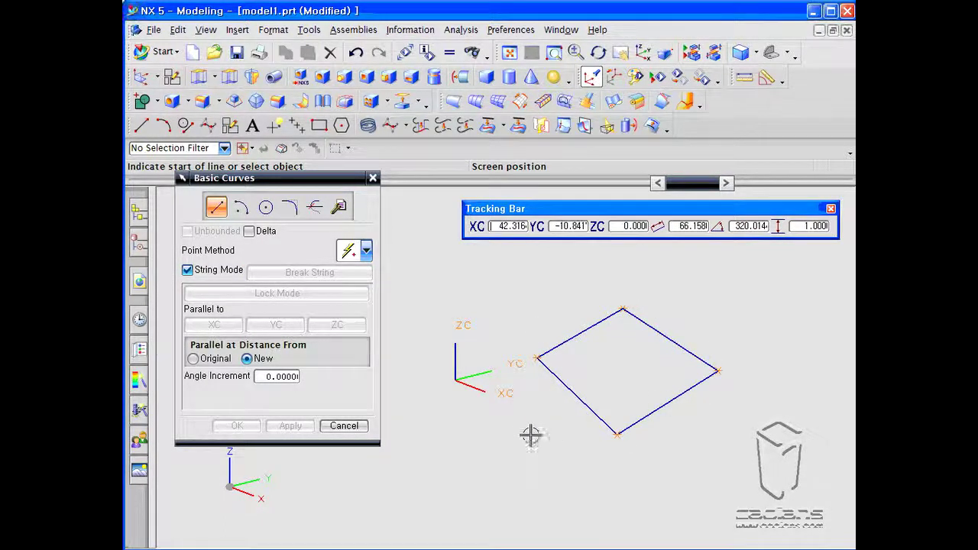
View the four-sided outline from different angles and align the view with the XC-YC plane of the work coordinate system
{"action": "mouse_move", "coordinate": [614, 466]}
{"action": "middle_mouse_down"}
{"action": "mouse_move", "coordinate": [593, 453]}
{"action": "mouse_move", "coordinate": [604, 452]}
{"action": "middle_mouse_up"}
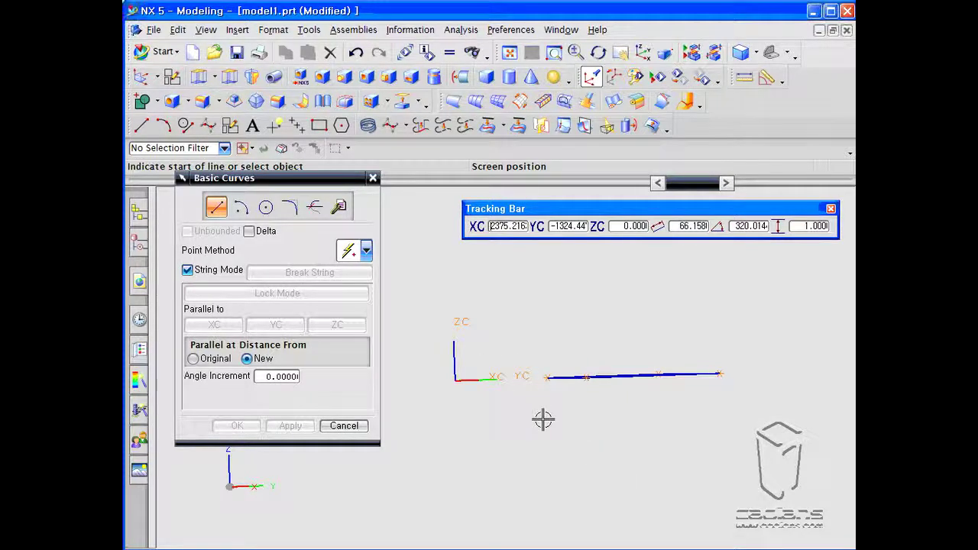
{"action": "left_click", "coordinate": [638, 57]}
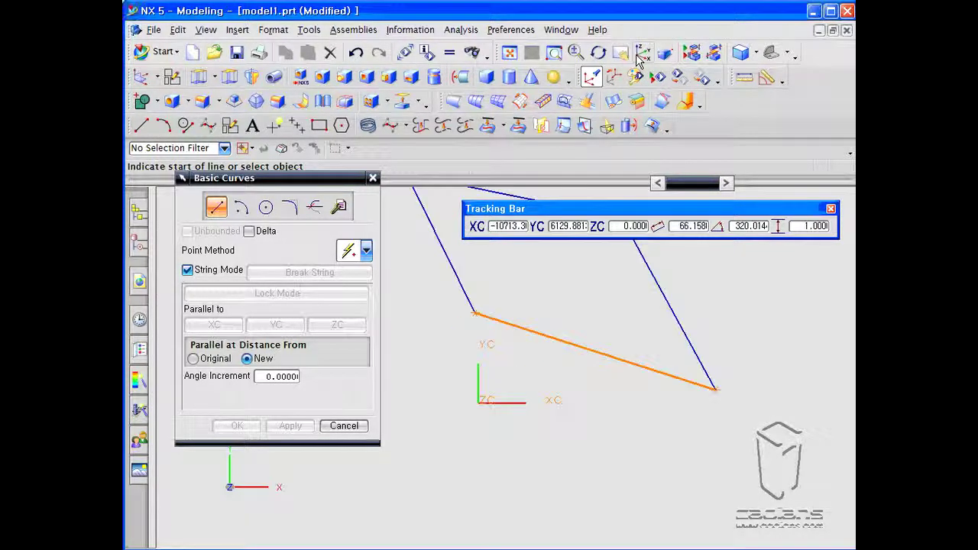
{"action": "left_click", "coordinate": [572, 321]}
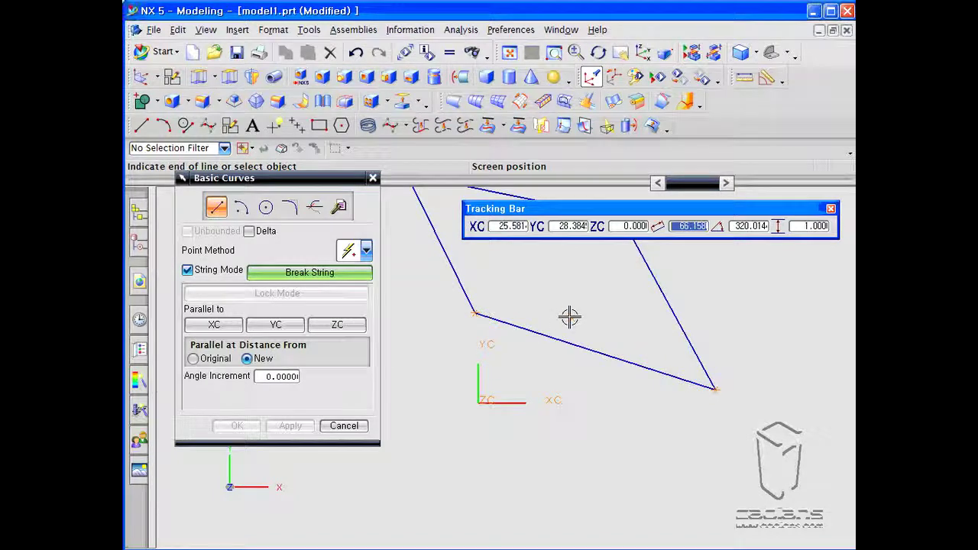
{"action": "middle_click_drag", "start_coordinate": [583, 398], "coordinate": [557, 416], "text": "shift"}
{"action": "middle_click", "coordinate": [546, 387]}
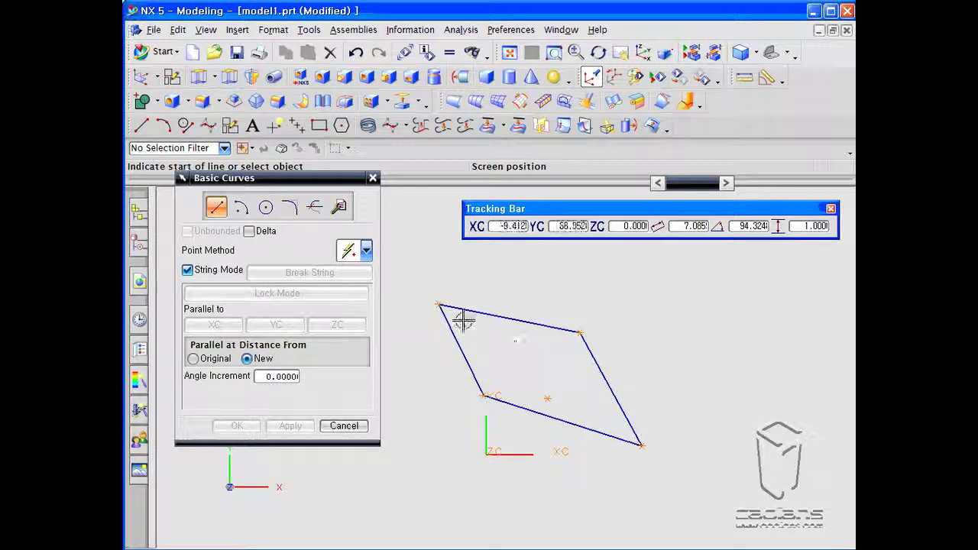
{"action": "middle_click_drag", "start_coordinate": [509, 362], "coordinate": [497, 410]}
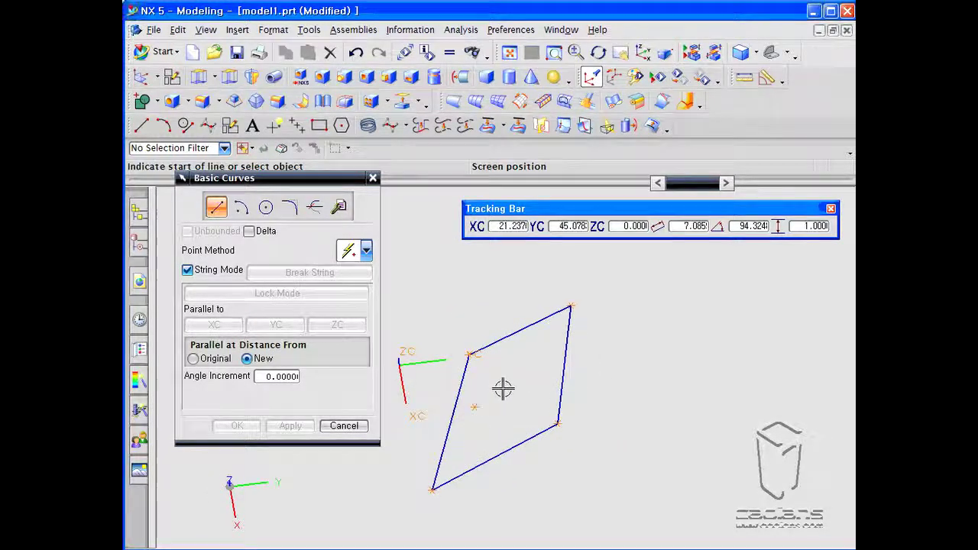
{"action": "left_click", "coordinate": [644, 53]}
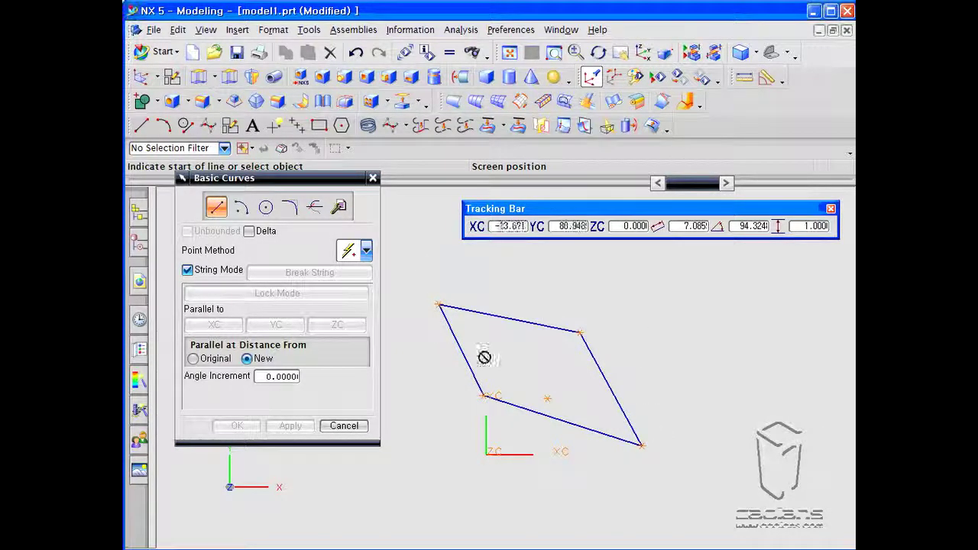
Exit the Basic Curves tool, delete the four lines of the outline and refresh the display
{"action": "left_click", "coordinate": [343, 425]}
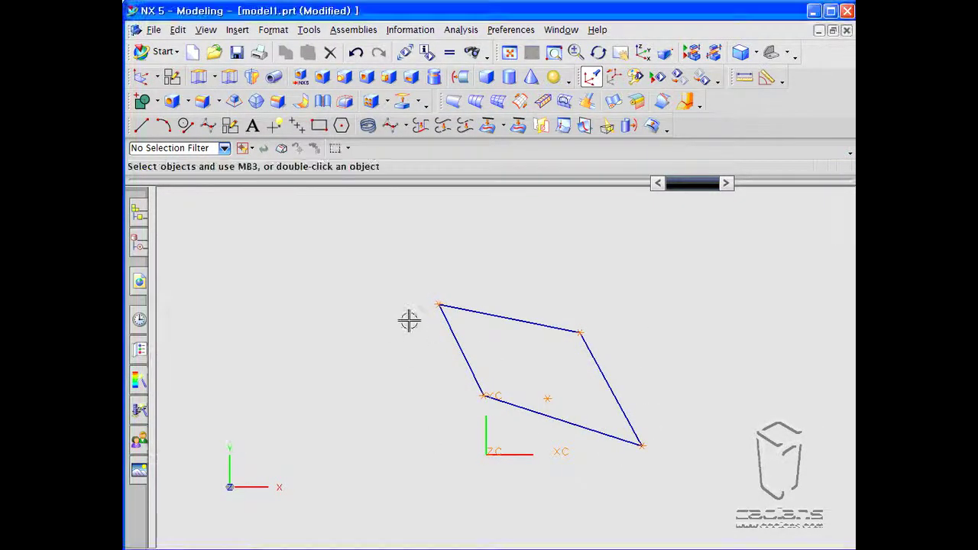
{"action": "left_click_drag", "start_coordinate": [413, 286], "coordinate": [673, 463]}
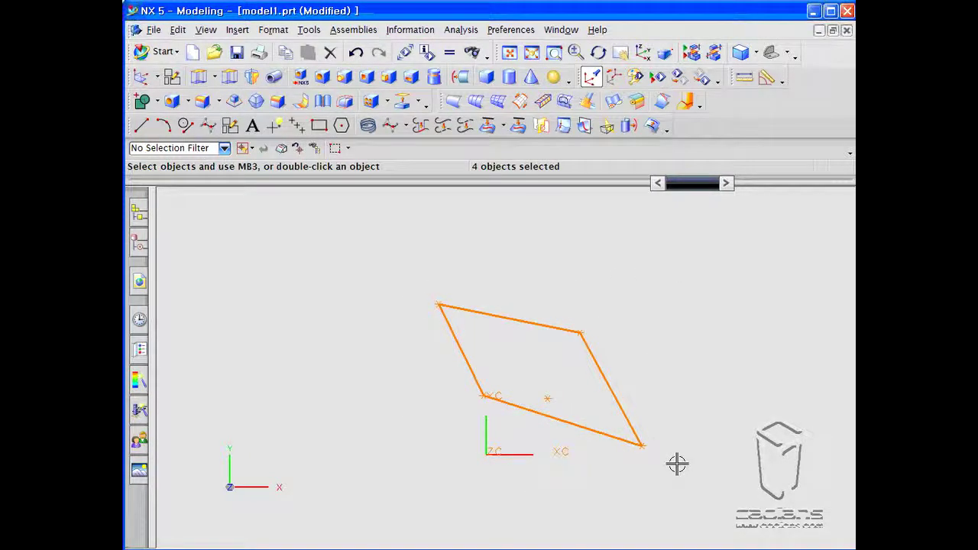
{"action": "key", "text": "Delete"}
{"action": "key", "text": "F5"}
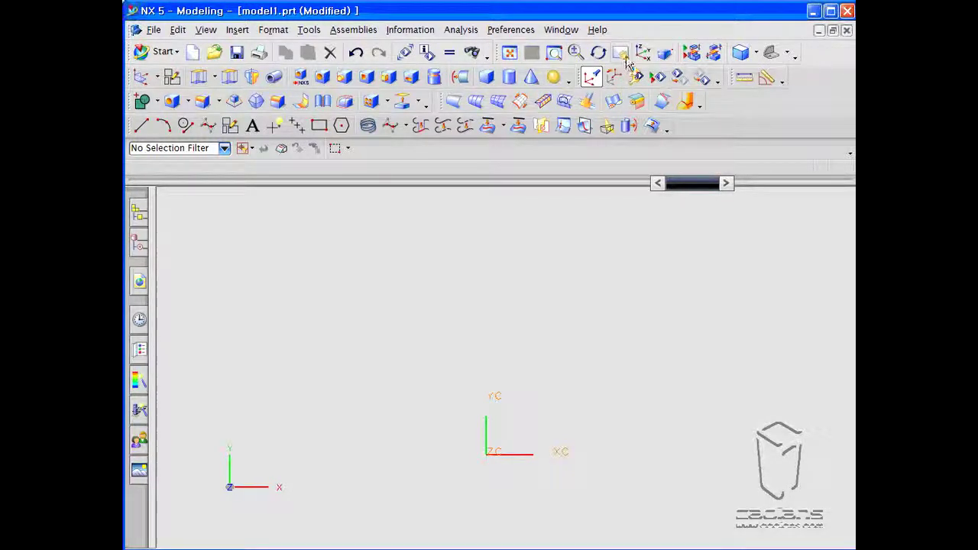
With Basic Curves, draw a closed five-sided outline of connected lines in string mode above the origin and break the string
{"action": "left_click", "coordinate": [208, 126]}
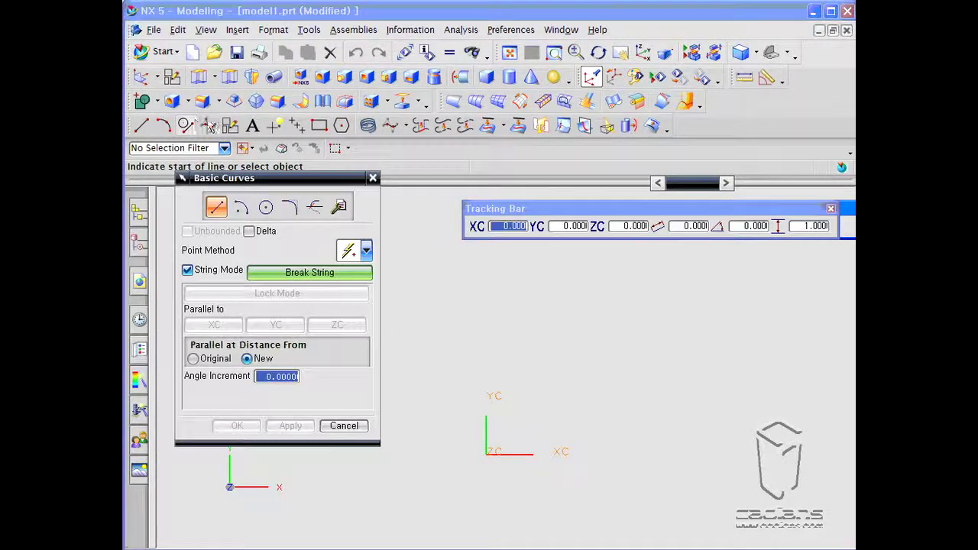
{"action": "left_click_drag", "start_coordinate": [535, 208], "coordinate": [489, 205]}
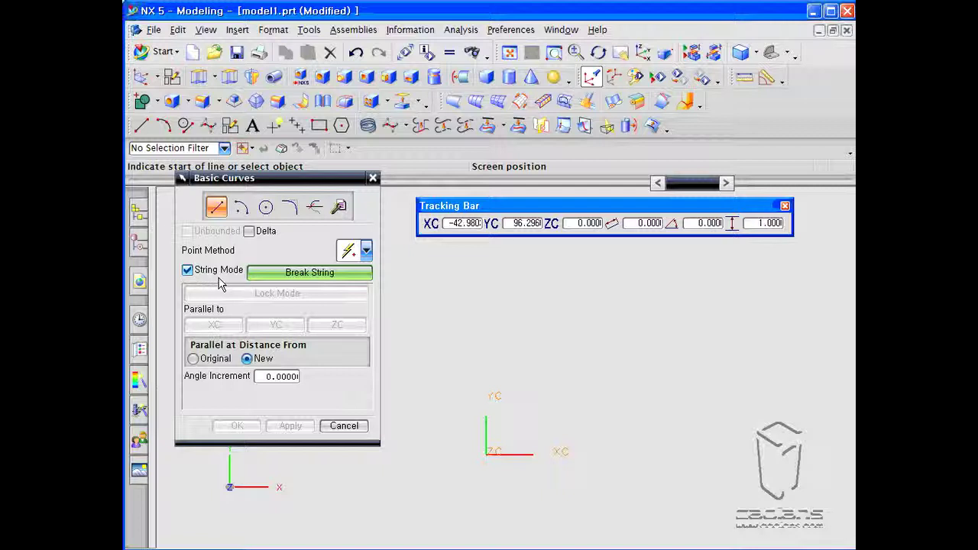
{"action": "left_click", "coordinate": [476, 390]}
{"action": "left_click", "coordinate": [566, 303]}
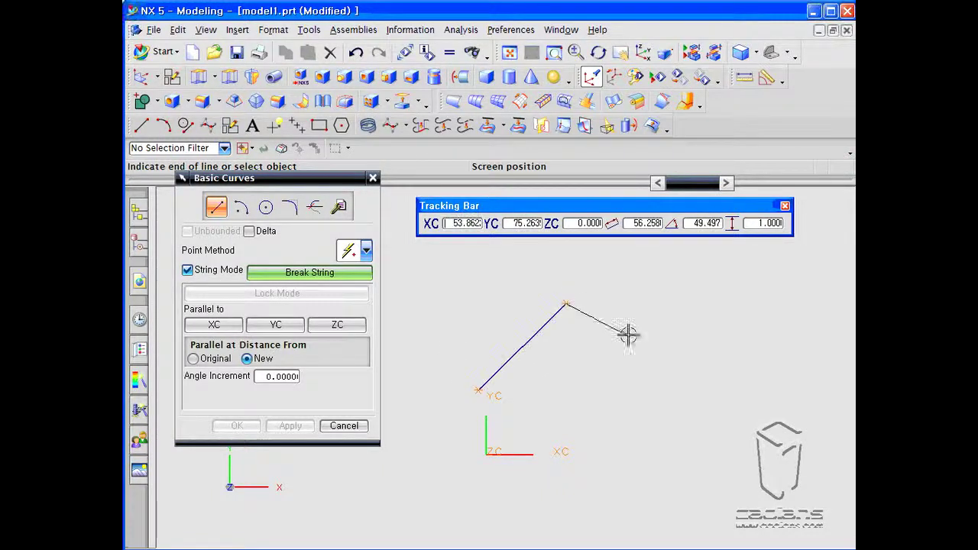
{"action": "left_click", "coordinate": [658, 344]}
{"action": "left_click", "coordinate": [666, 417]}
{"action": "left_click", "coordinate": [592, 423]}
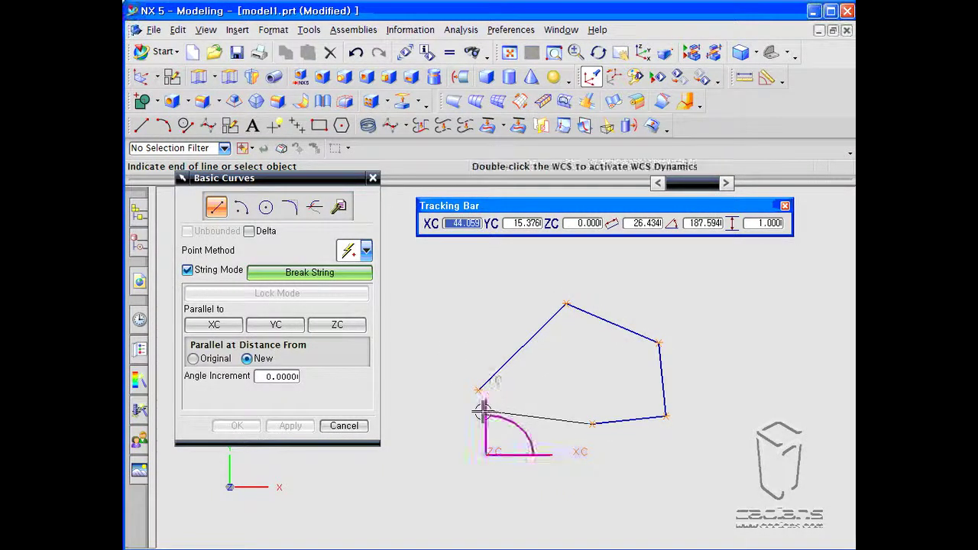
{"action": "left_click", "coordinate": [478, 391]}
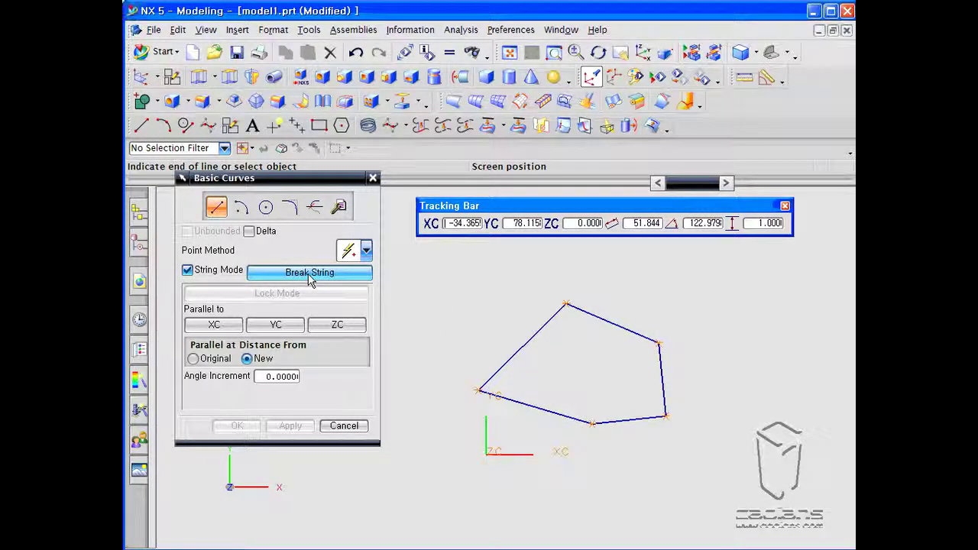
{"action": "middle_click", "coordinate": [466, 345]}
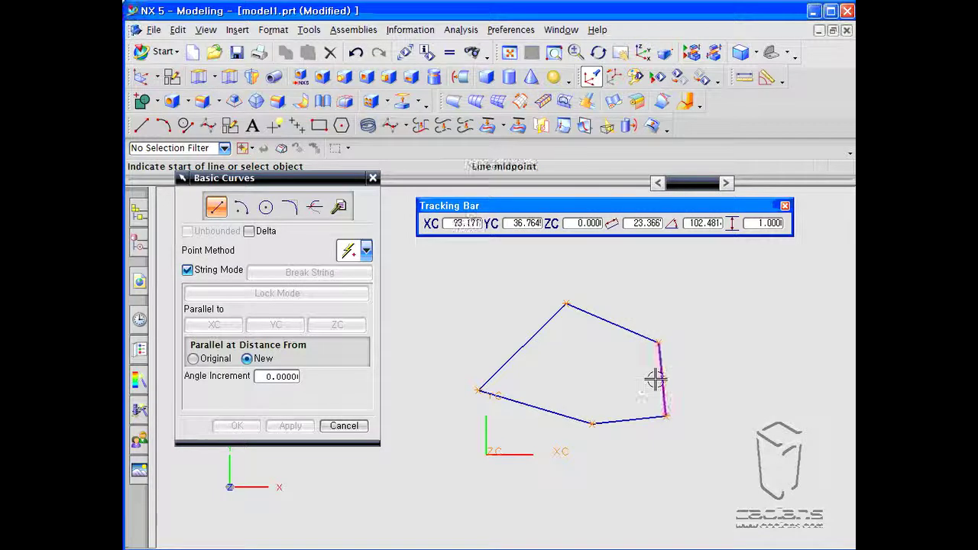
Turn off string mode and draw two separate lines, about 48 and 30 long, outside the pentagon's upper-left edge
{"action": "left_click", "coordinate": [187, 269]}
{"action": "left_click", "coordinate": [435, 348]}
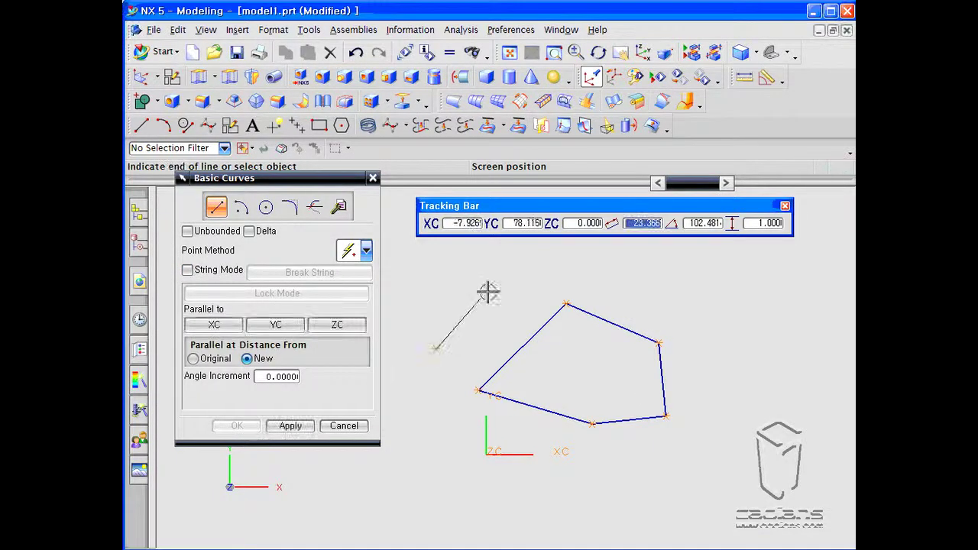
{"action": "left_click", "coordinate": [510, 276]}
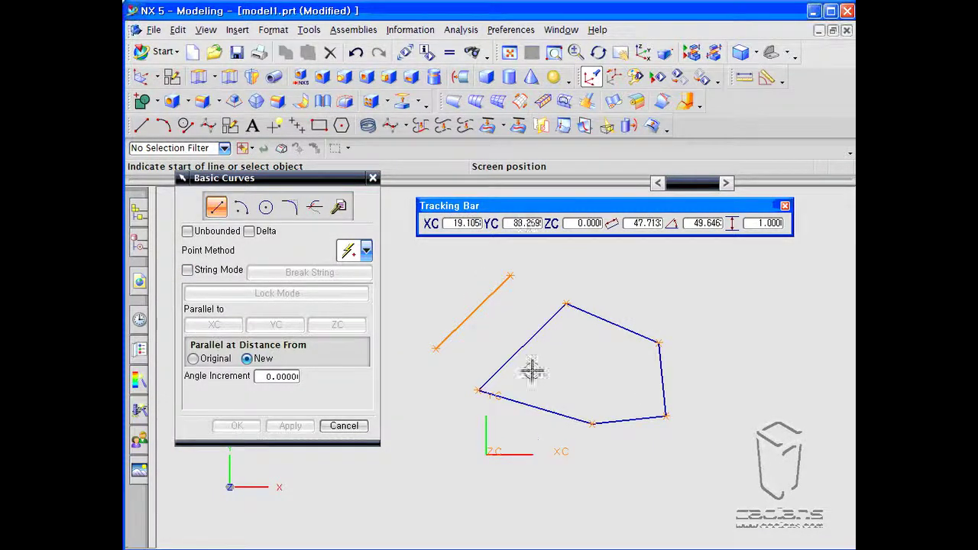
{"action": "left_click", "coordinate": [510, 253]}
{"action": "left_click", "coordinate": [446, 281]}
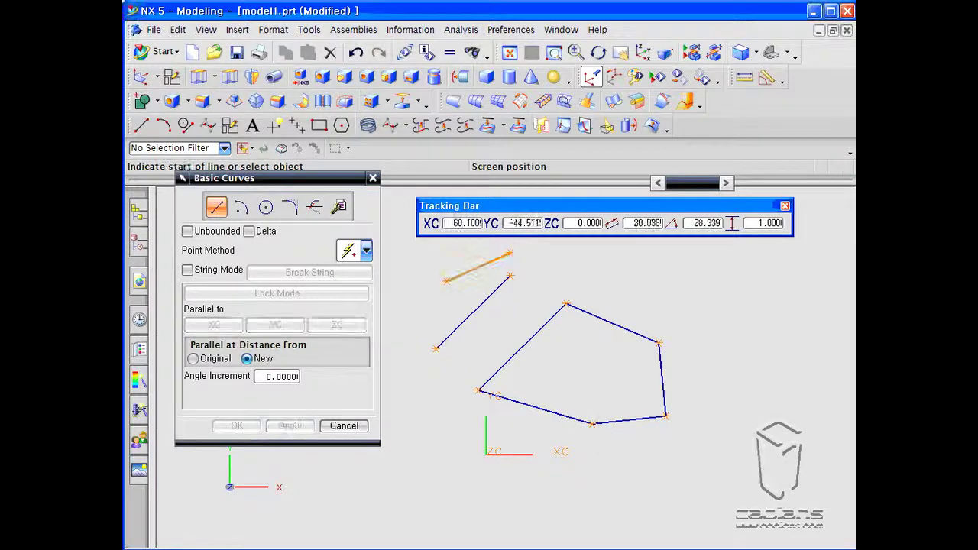
Enable the Unbounded option, draw three differently sloped lines that extend across the view around the pentagon, and disable the option again
{"action": "left_click", "coordinate": [187, 230]}
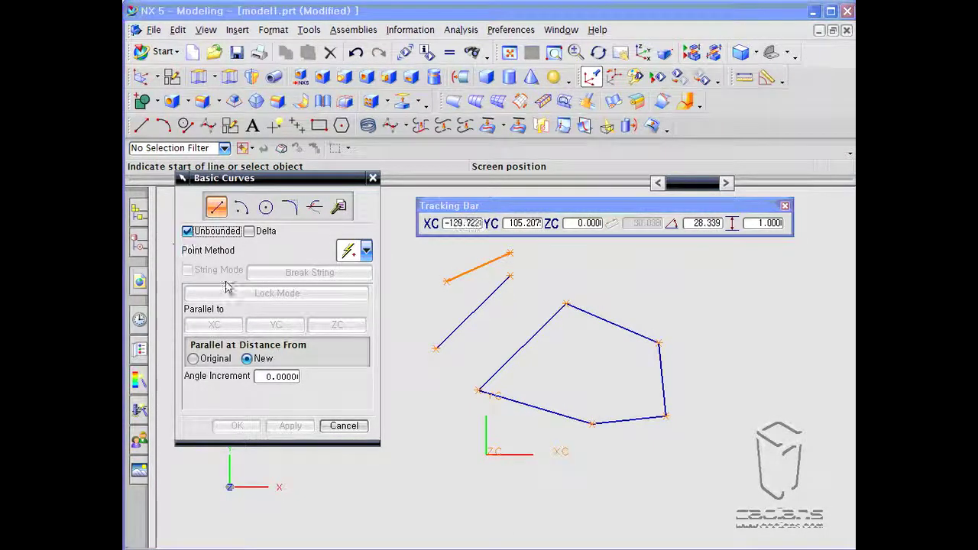
{"action": "left_click", "coordinate": [470, 515]}
{"action": "left_click", "coordinate": [660, 459]}
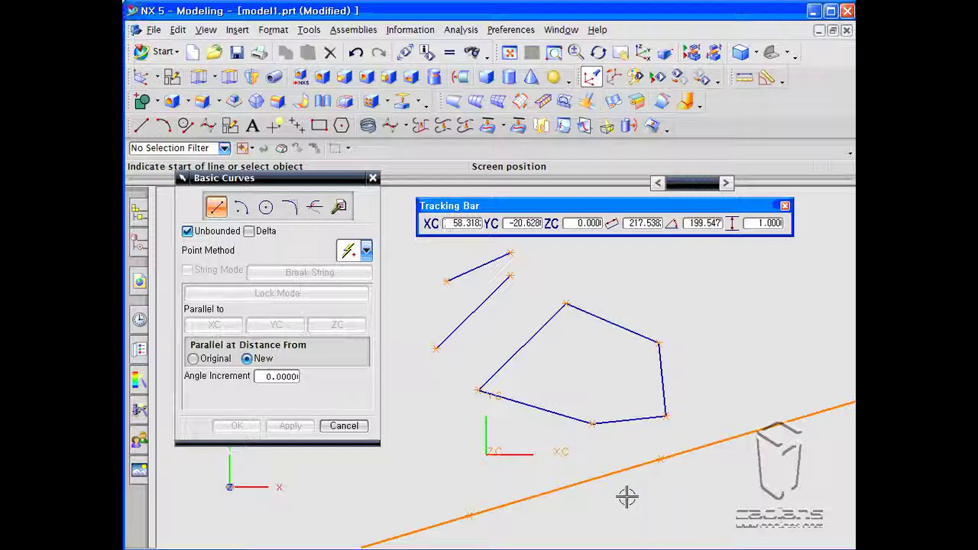
{"action": "scroll", "coordinate": [626, 493], "scroll_direction": "down", "scroll_amount": 3}
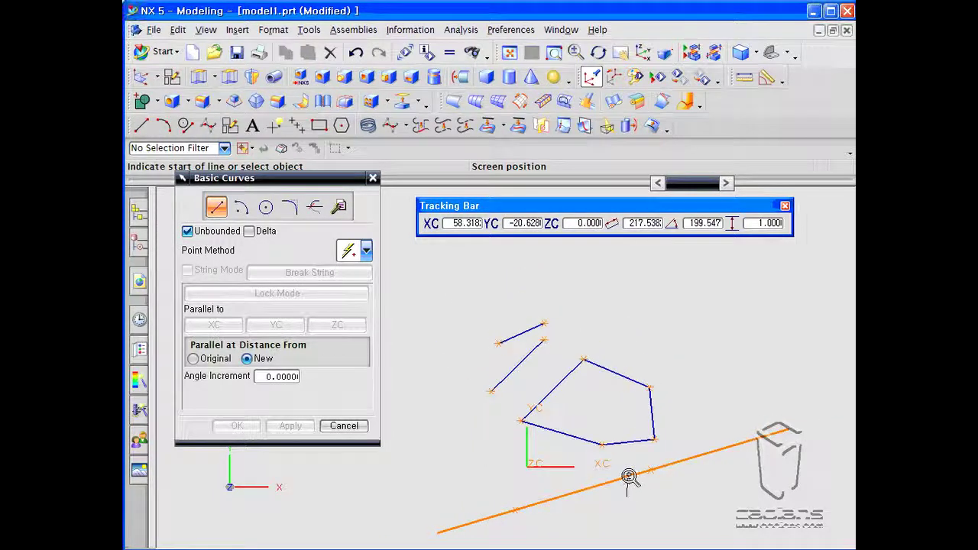
{"action": "left_click", "coordinate": [436, 436]}
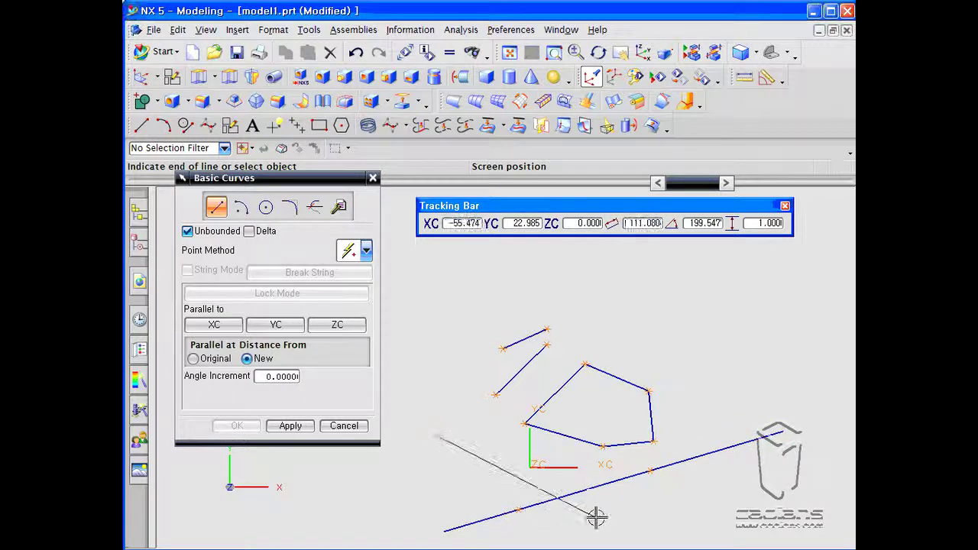
{"action": "scroll", "coordinate": [457, 402], "scroll_direction": "down", "scroll_amount": 1}
{"action": "scroll", "coordinate": [458, 399], "scroll_direction": "down", "scroll_amount": 1}
{"action": "left_click", "coordinate": [431, 453]}
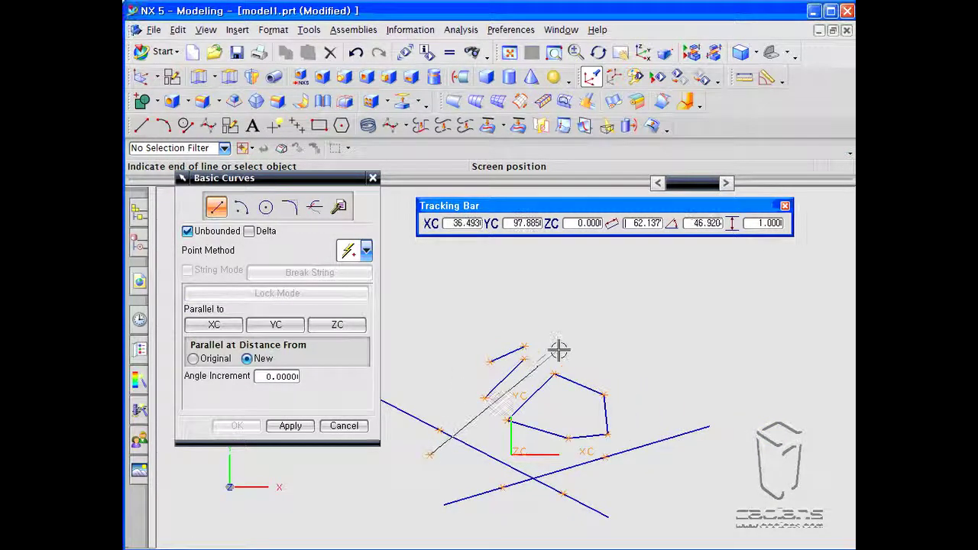
{"action": "left_click", "coordinate": [559, 346]}
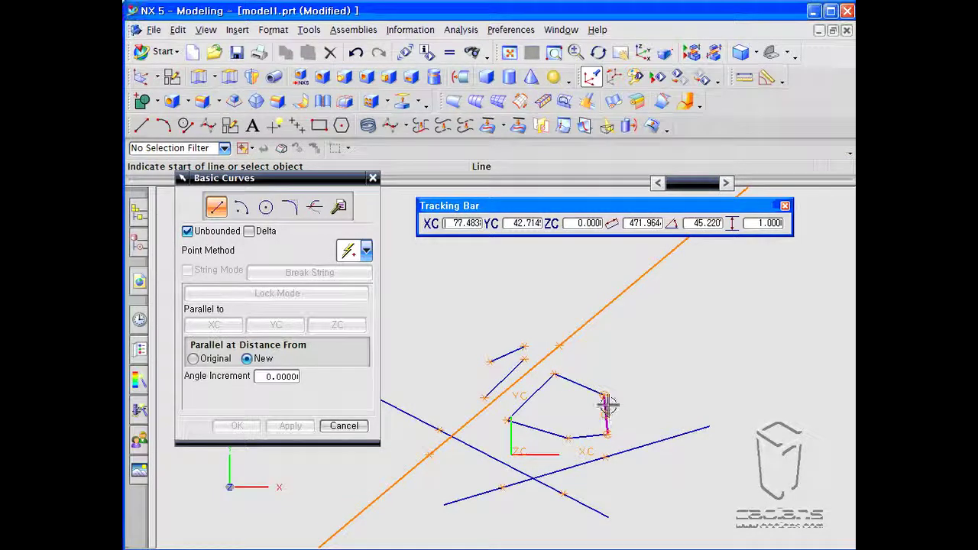
{"action": "left_click", "coordinate": [187, 232]}
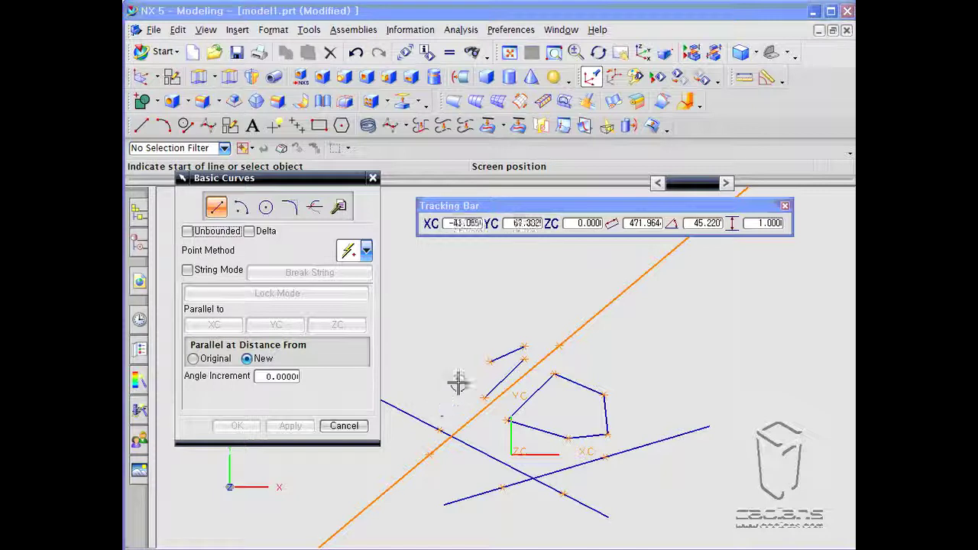
Delete all the lines in the part and reset the view around the work coordinate system
{"action": "left_click", "coordinate": [330, 52]}
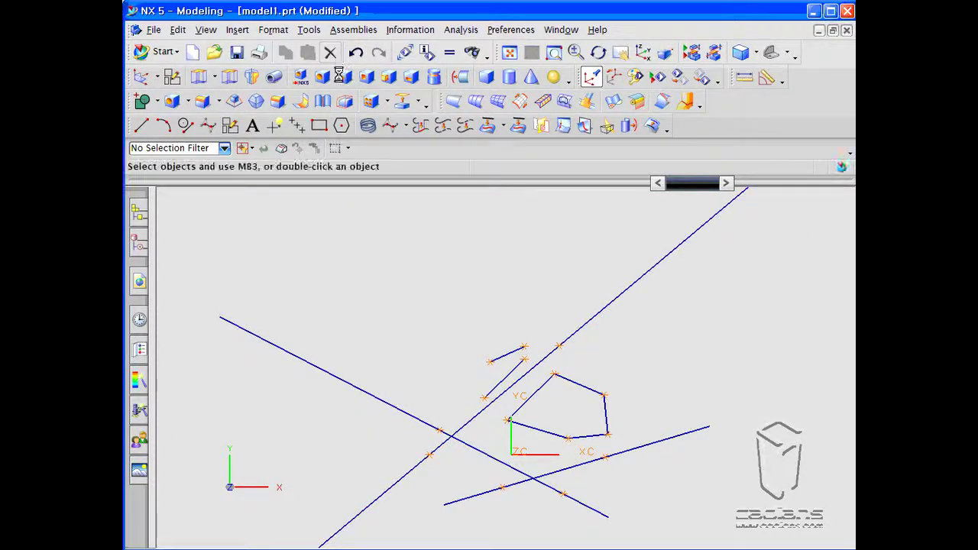
{"action": "left_click", "coordinate": [357, 244]}
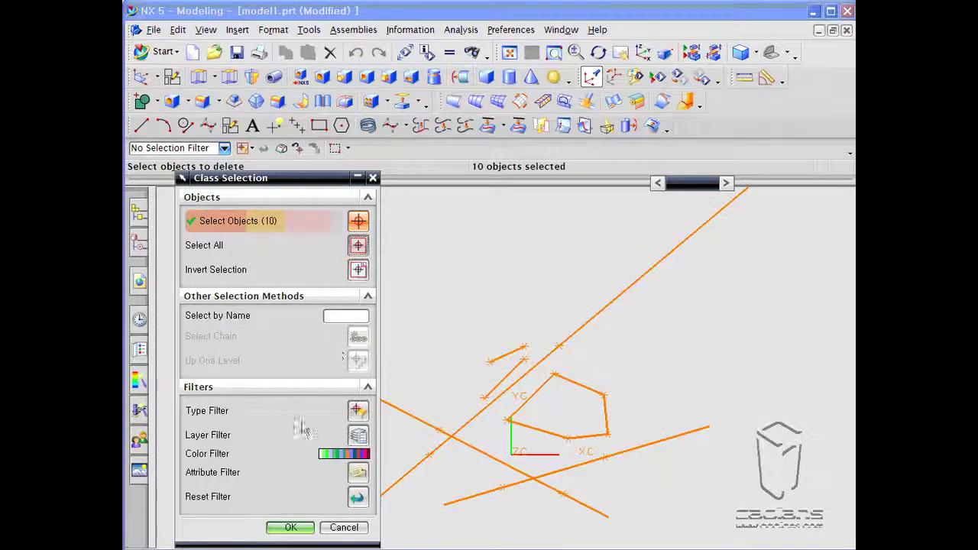
{"action": "left_click", "coordinate": [291, 527]}
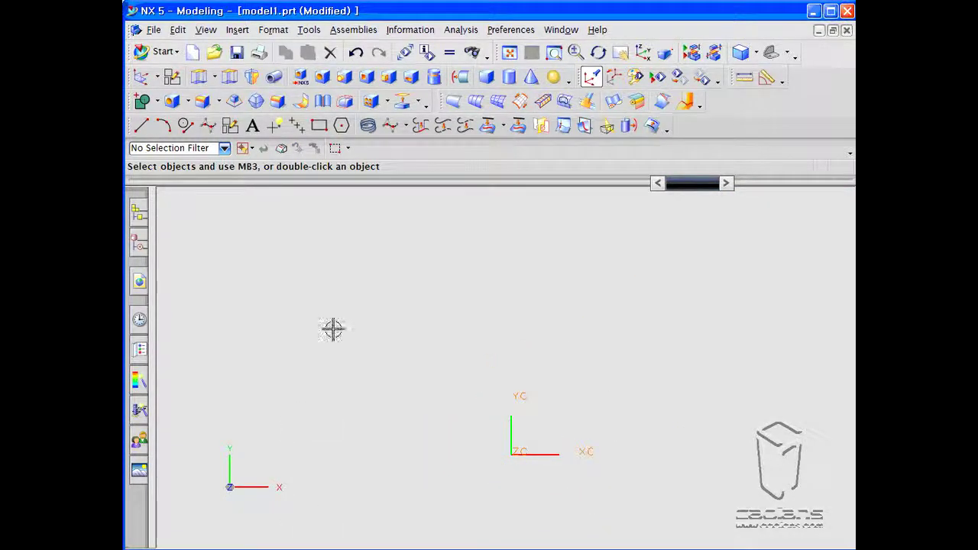
{"action": "left_click", "coordinate": [528, 58]}
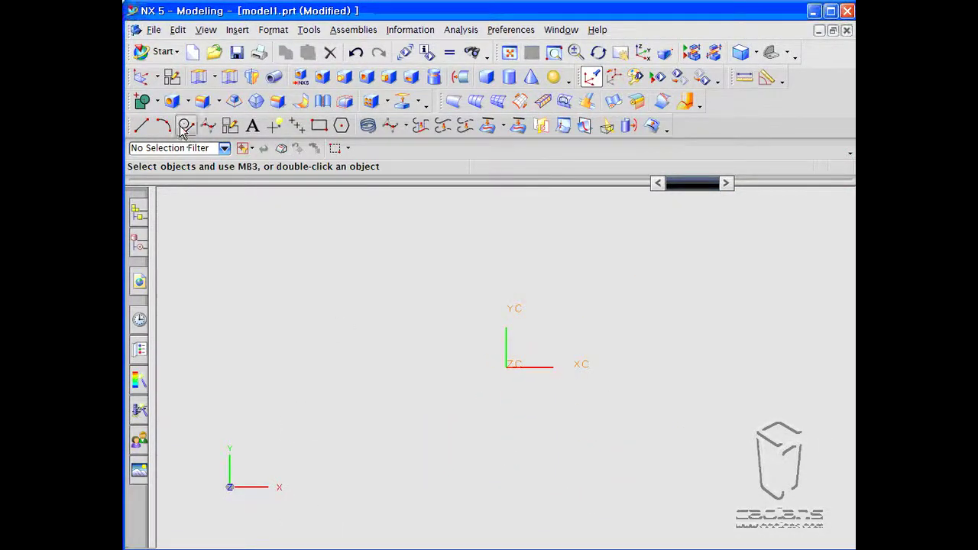
With Basic Curves, draw a line about 62 long parallel to XC, starting just below the origin
{"action": "left_click", "coordinate": [182, 126]}
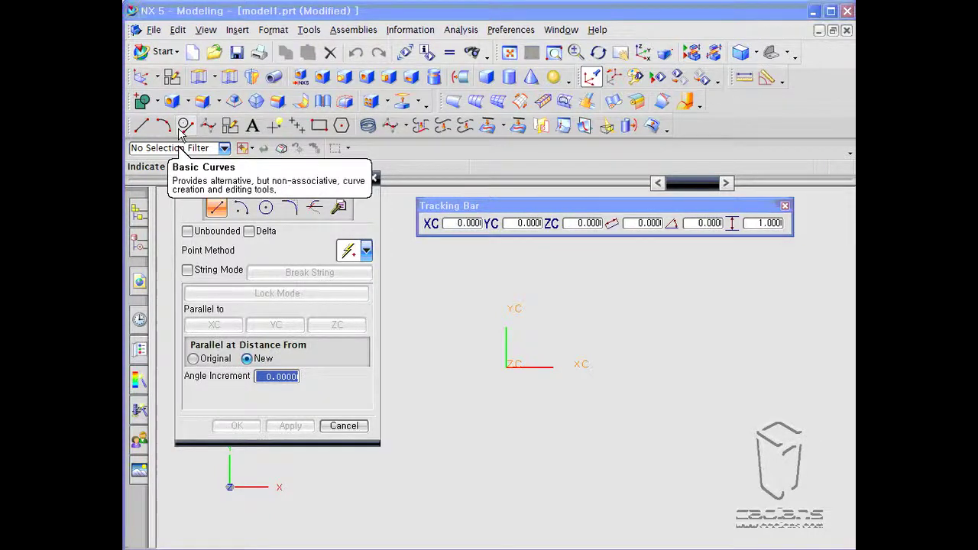
{"action": "left_click", "coordinate": [505, 405]}
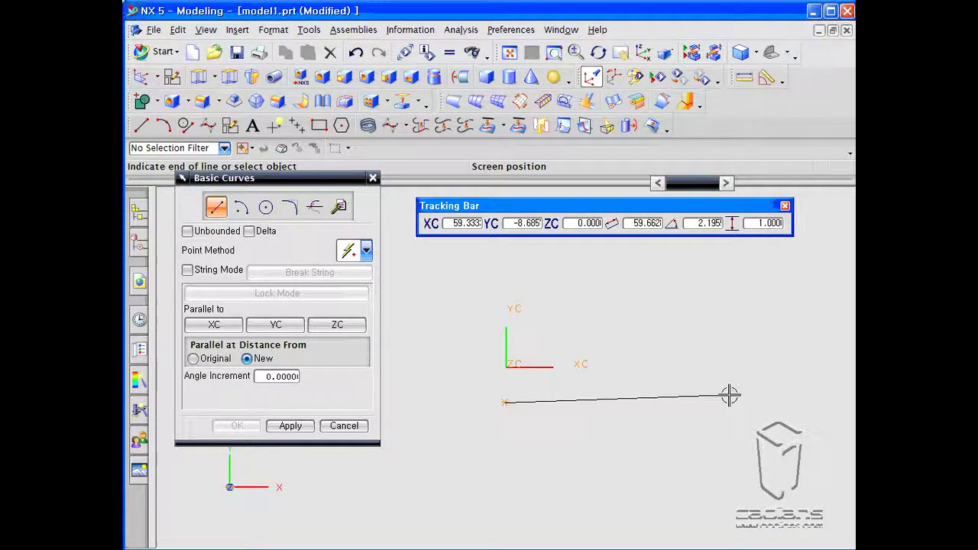
{"action": "left_click", "coordinate": [201, 327]}
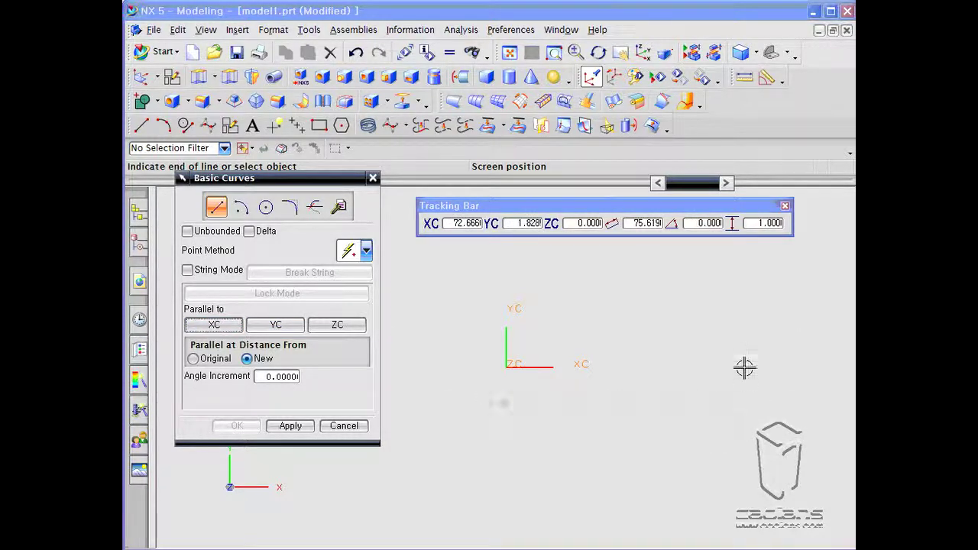
{"action": "left_click", "coordinate": [738, 401]}
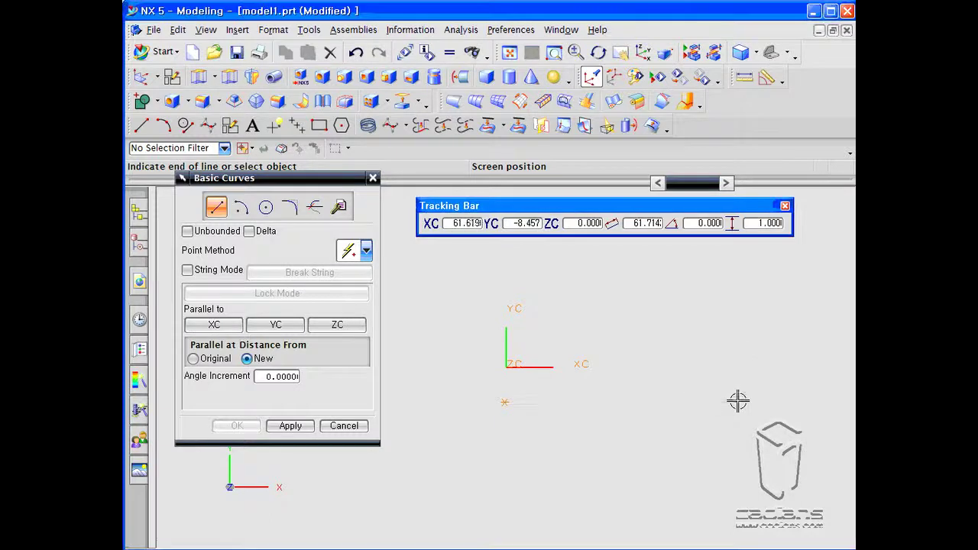
Draw a line about 66 long parallel to YC, starting below the XC-parallel line and crossing it near its origin-side end
{"action": "left_click", "coordinate": [535, 471]}
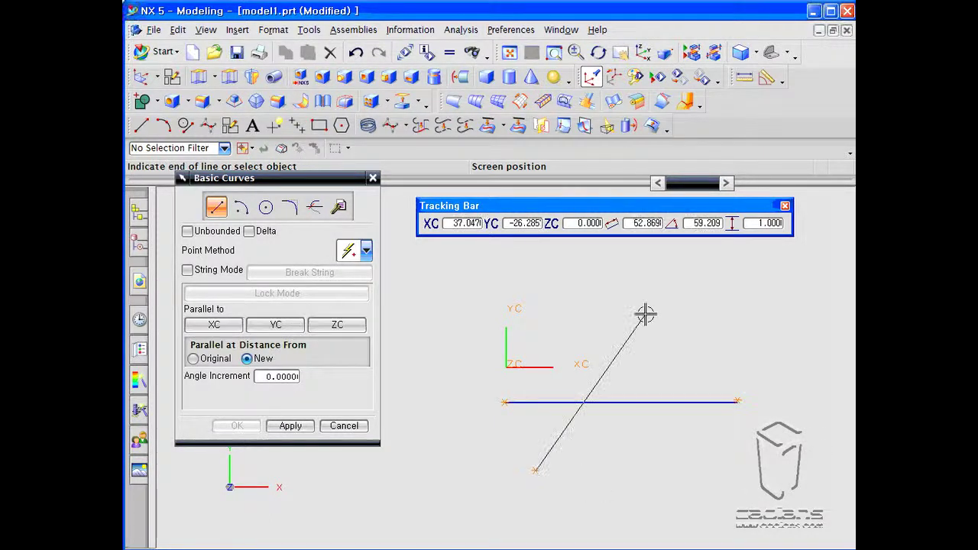
{"action": "left_click", "coordinate": [274, 328]}
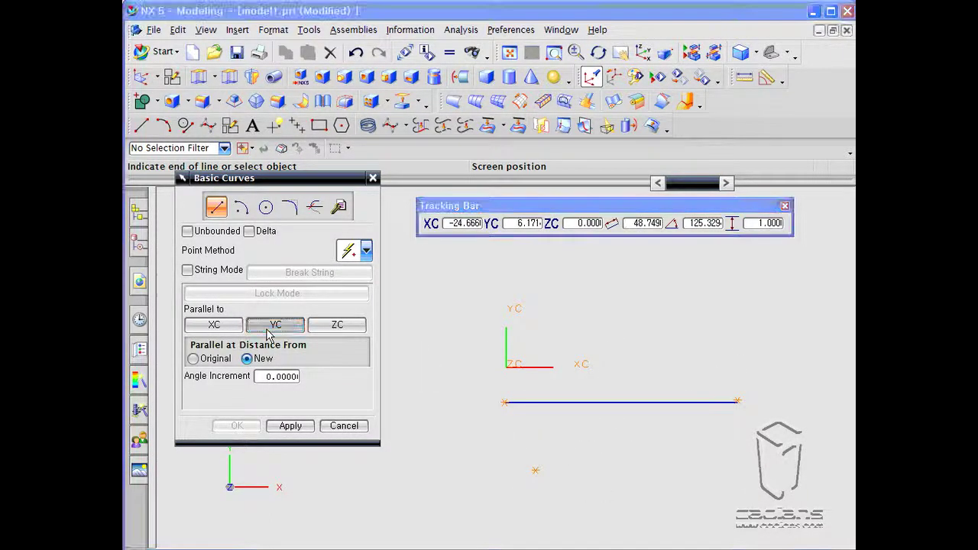
{"action": "left_click", "coordinate": [527, 265]}
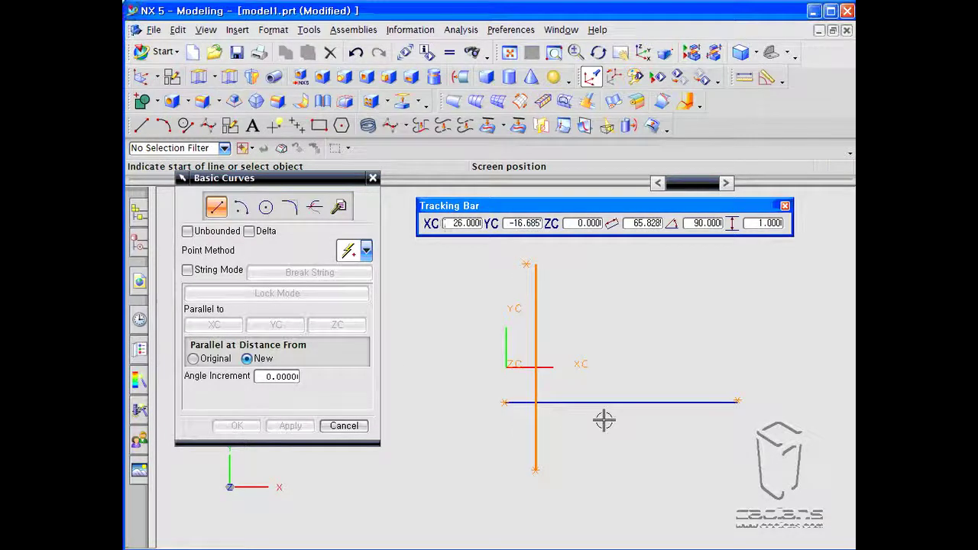
Draw a line about 58 long parallel to ZC near the lower end of the vertical line, and return to the XC-YC view
{"action": "left_click", "coordinate": [556, 451]}
{"action": "middle_click_drag", "start_coordinate": [648, 421], "coordinate": [465, 389]}
{"action": "left_click", "coordinate": [336, 325]}
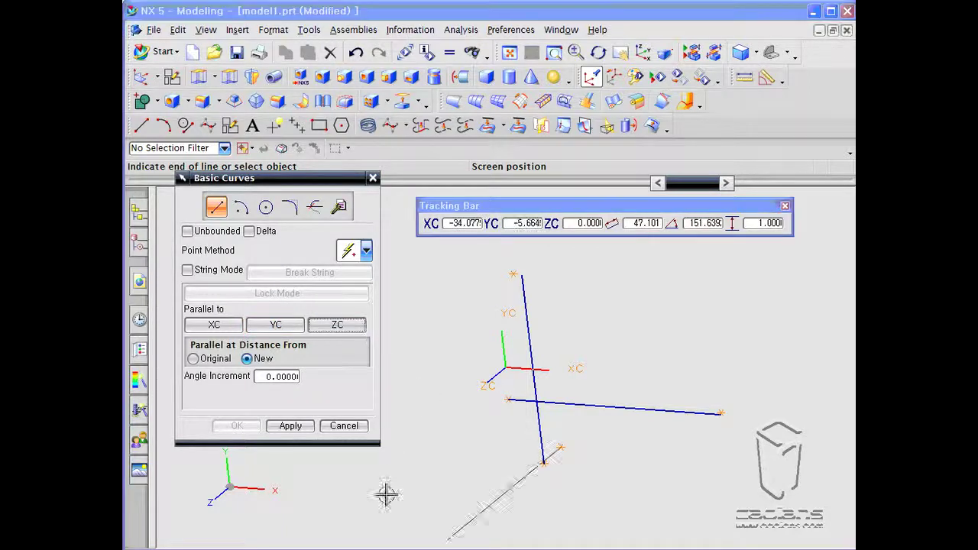
{"action": "left_click", "coordinate": [454, 501]}
{"action": "mouse_move", "coordinate": [541, 489]}
{"action": "middle_mouse_down"}
{"action": "mouse_move", "coordinate": [546, 482]}
{"action": "mouse_move", "coordinate": [520, 476]}
{"action": "mouse_move", "coordinate": [545, 482]}
{"action": "middle_mouse_up"}
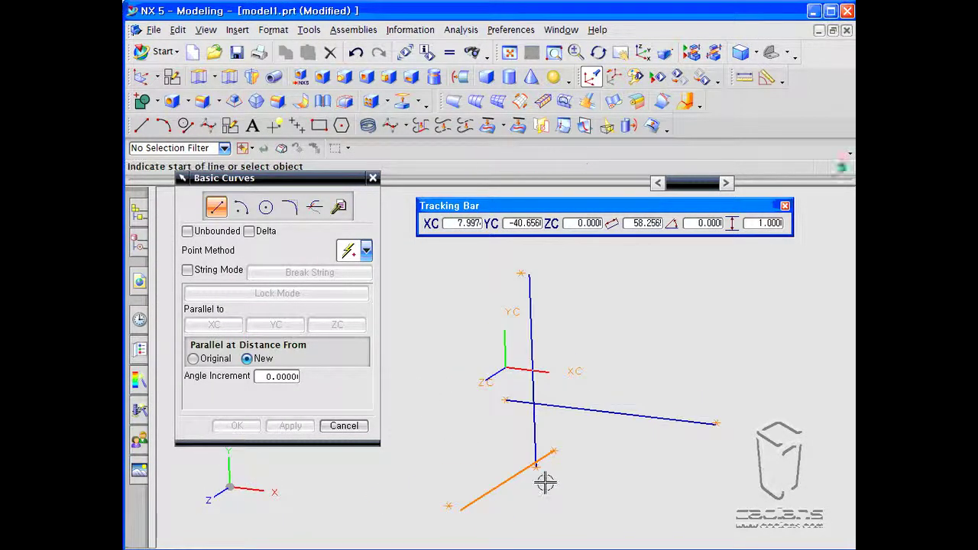
{"action": "left_click", "coordinate": [645, 58]}
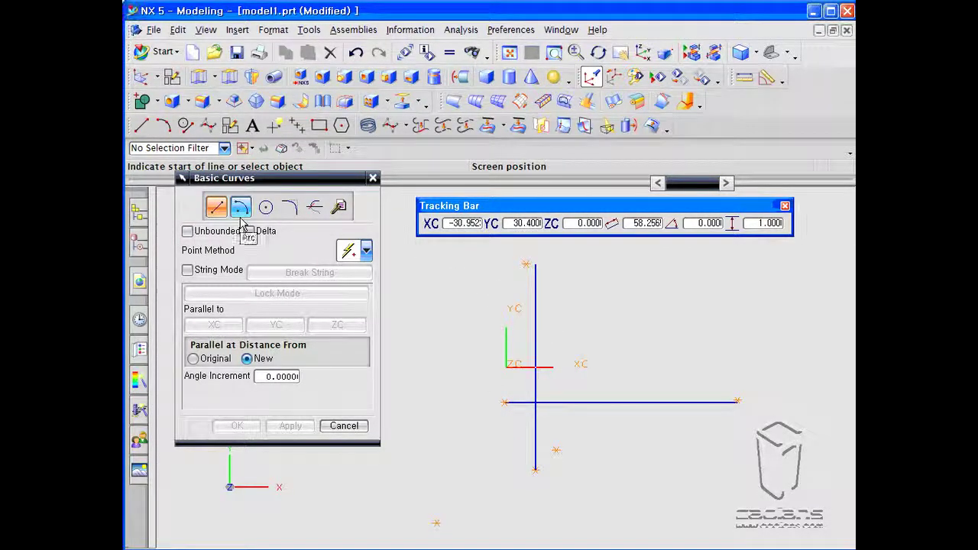
Create five successive parallel copies of the vertical line on its +XC side, spaced 10 apart using the New distance option
{"action": "middle_click_drag", "start_coordinate": [634, 326], "coordinate": [594, 360], "text": "shift"}
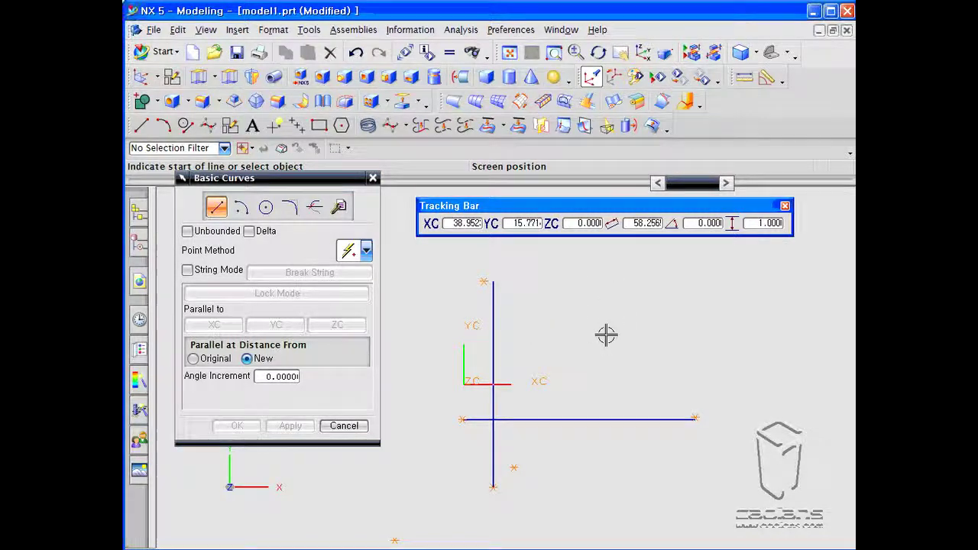
{"action": "left_click", "coordinate": [499, 306]}
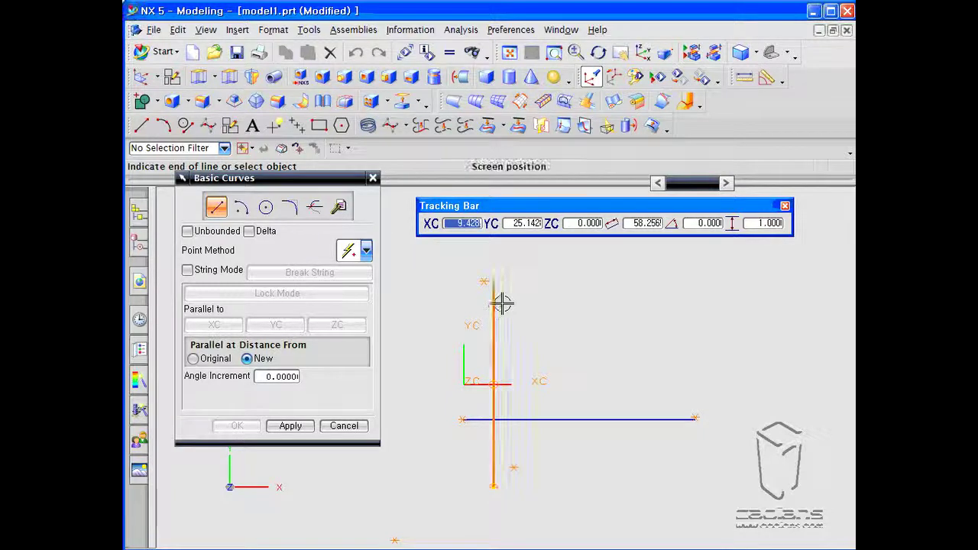
{"action": "middle_click", "coordinate": [498, 302]}
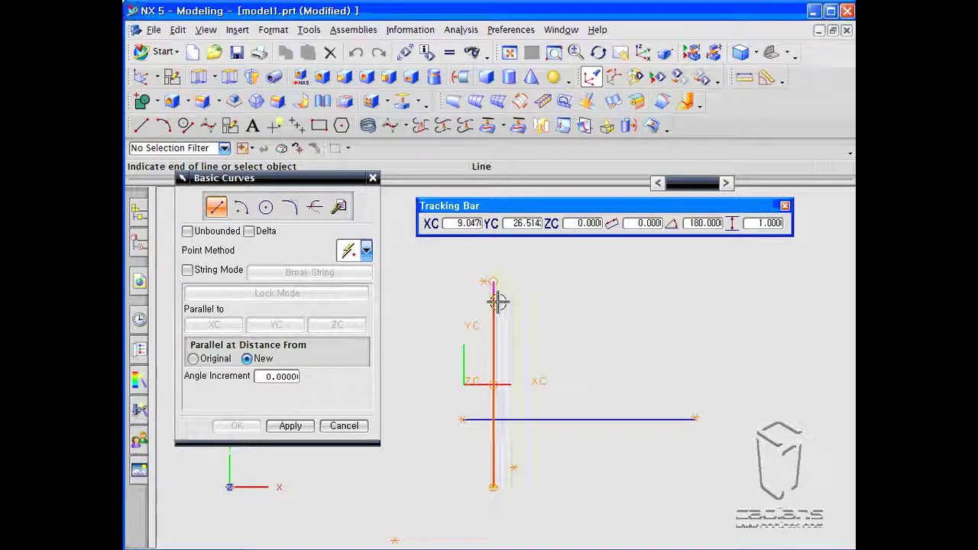
{"action": "left_click", "coordinate": [509, 343]}
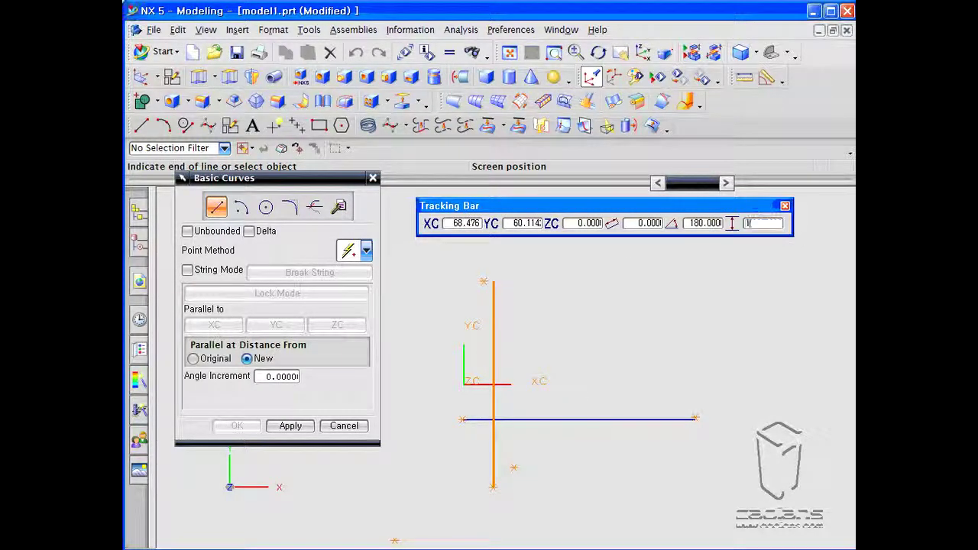
{"action": "key", "text": "Return"}
{"action": "key", "text": "Return"}
{"action": "key", "text": "Return"}
{"action": "key", "text": "Return"}
{"action": "key", "text": "Return"}
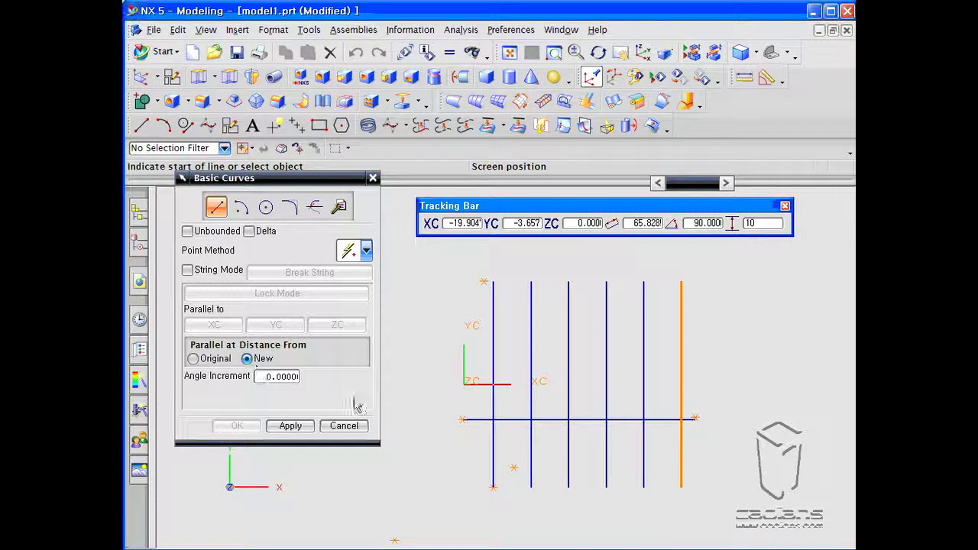
Using the Original distance option, create parallel copies 20 from the first vertical line on its -XC side and inspect the overlapping lines with QuickPick
{"action": "middle_click_drag", "start_coordinate": [469, 372], "coordinate": [567, 376], "text": "shift"}
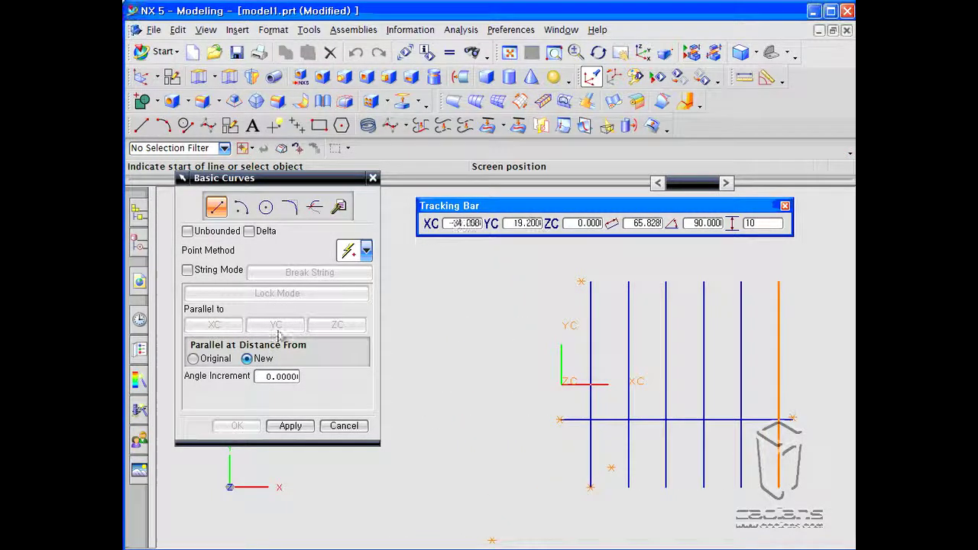
{"action": "left_click", "coordinate": [194, 358]}
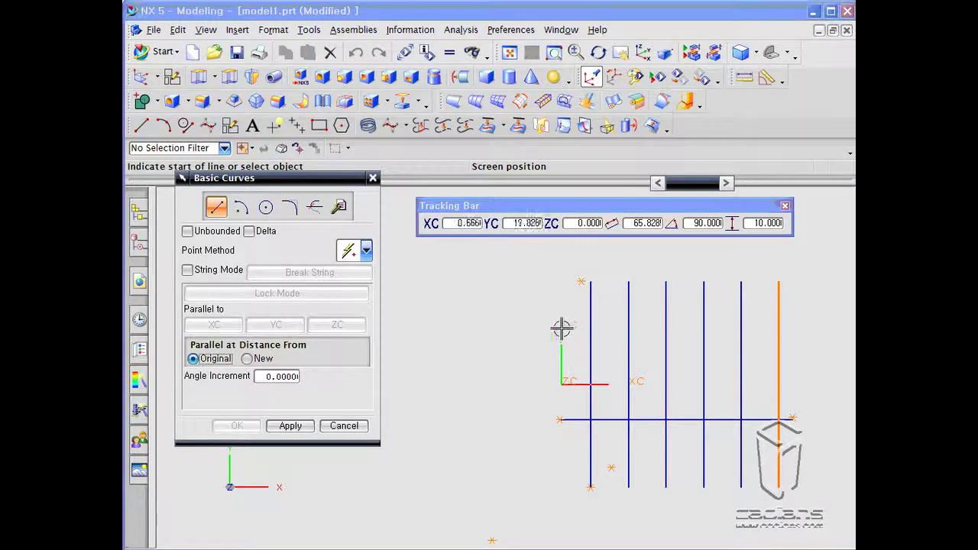
{"action": "left_click", "coordinate": [588, 306]}
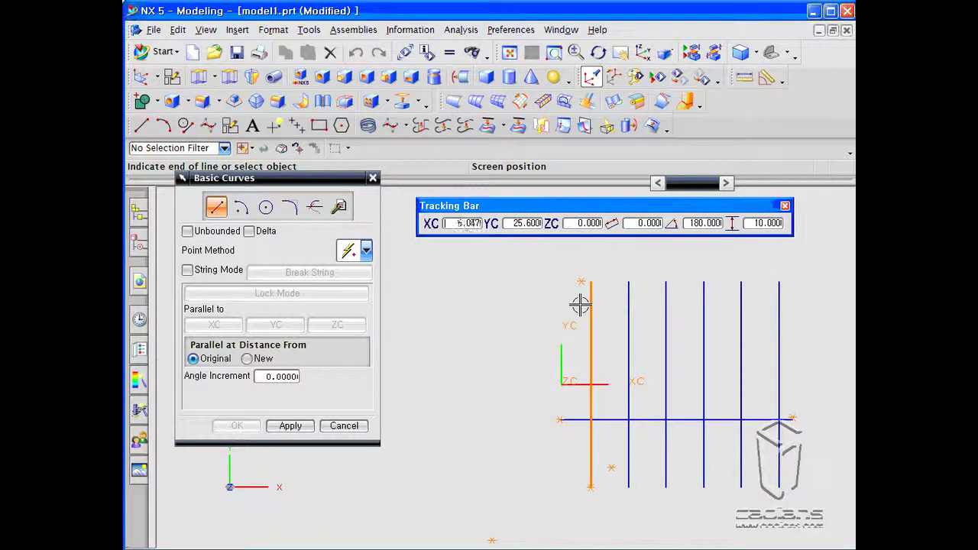
{"action": "double_click", "coordinate": [764, 223]}
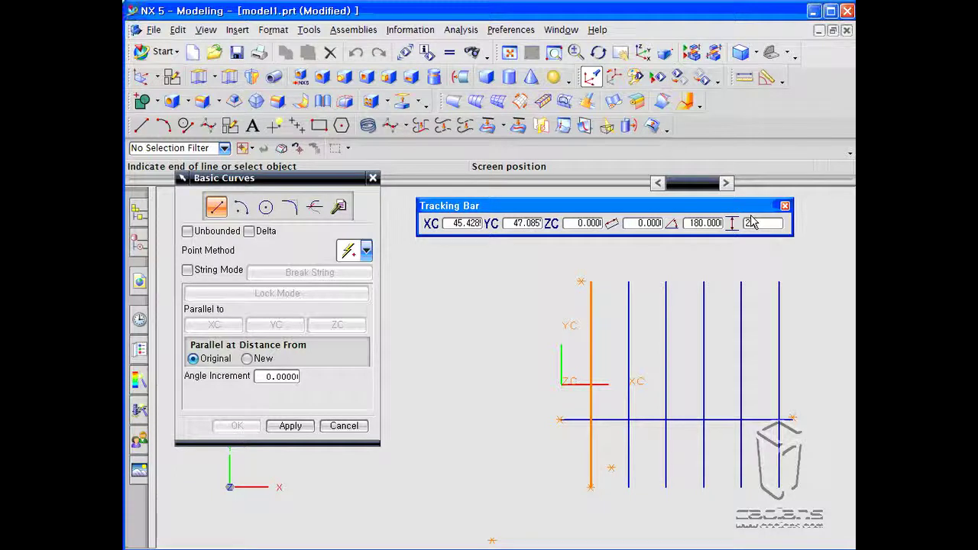
{"action": "key", "text": "Return"}
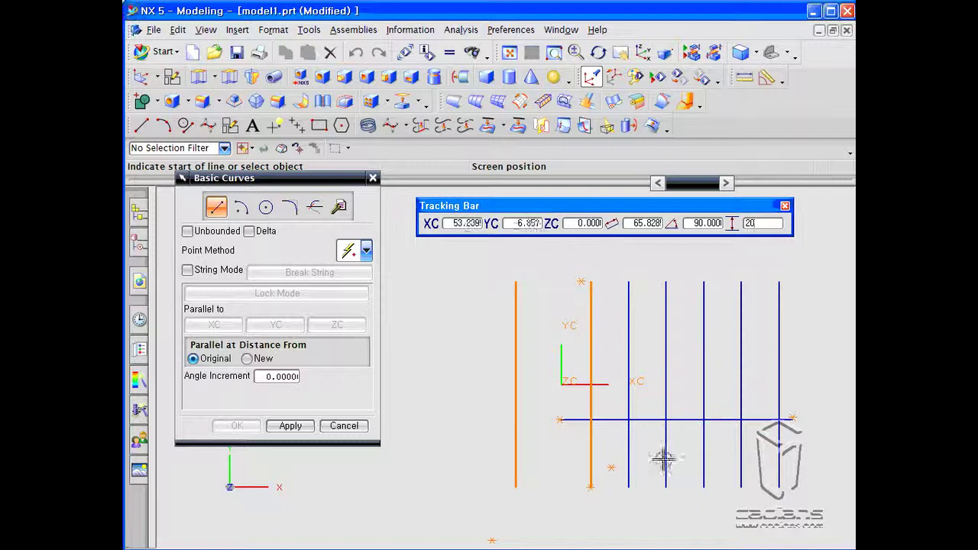
{"action": "left_click", "coordinate": [356, 428]}
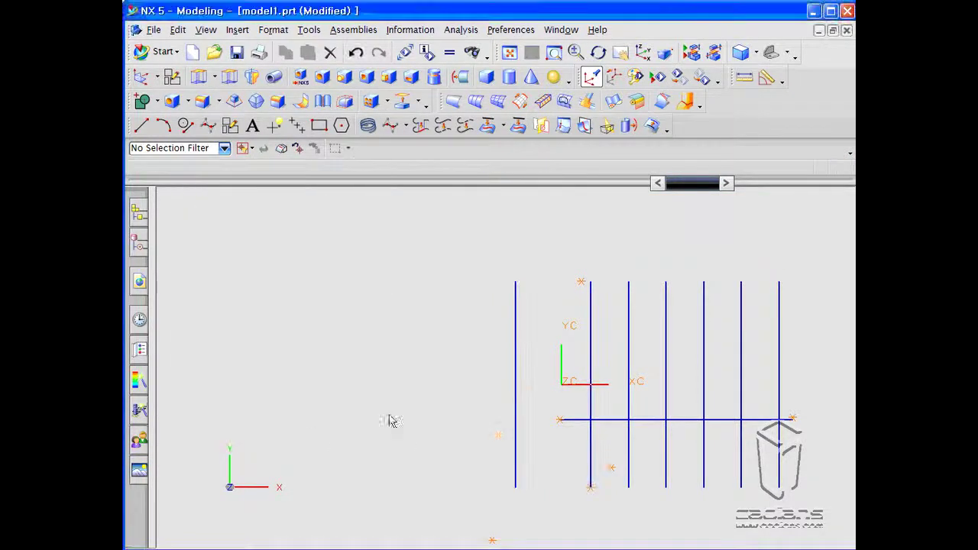
{"action": "left_click", "coordinate": [514, 324]}
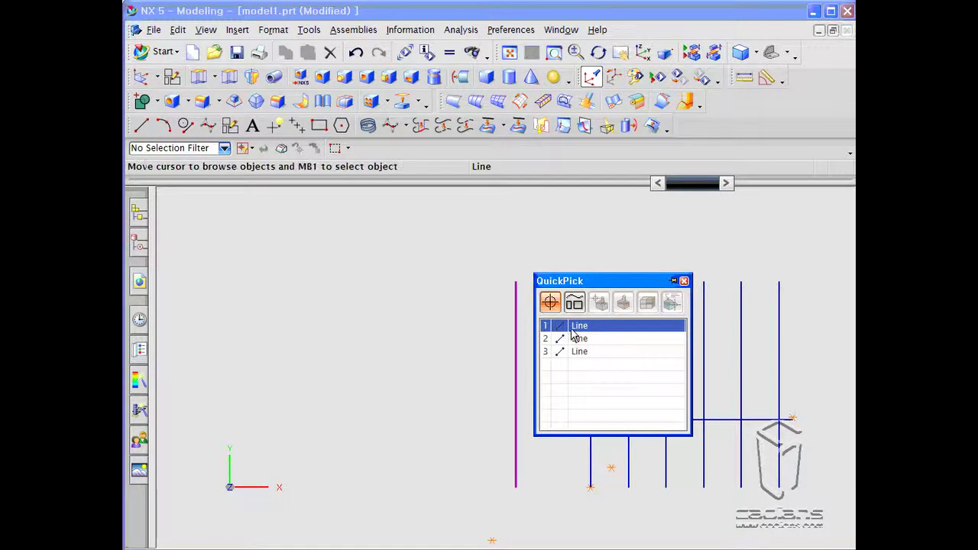
{"action": "left_click", "coordinate": [443, 336]}
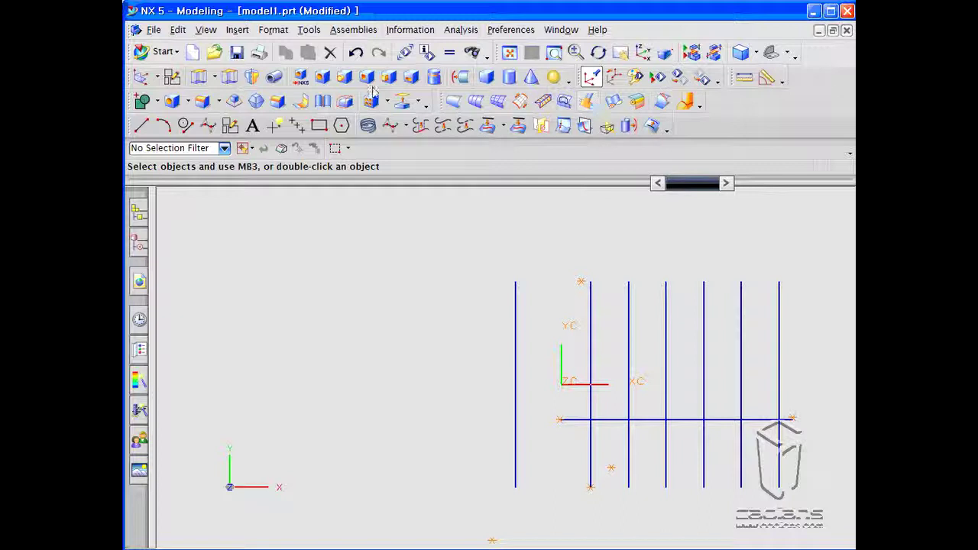
Reopen Basic Curves, switch the parallel distance reference to New and set the Angle Increment to 30
{"action": "left_click", "coordinate": [208, 126]}
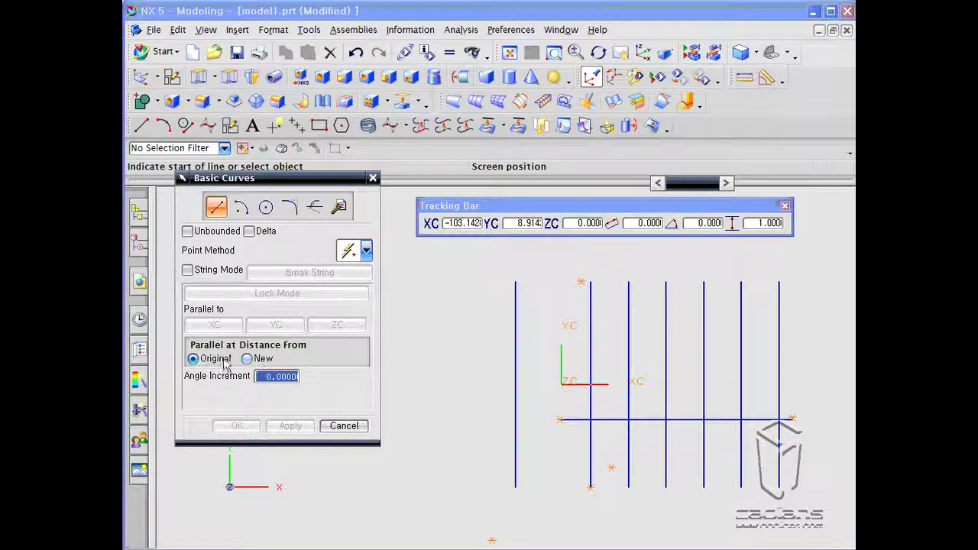
{"action": "left_click", "coordinate": [247, 360]}
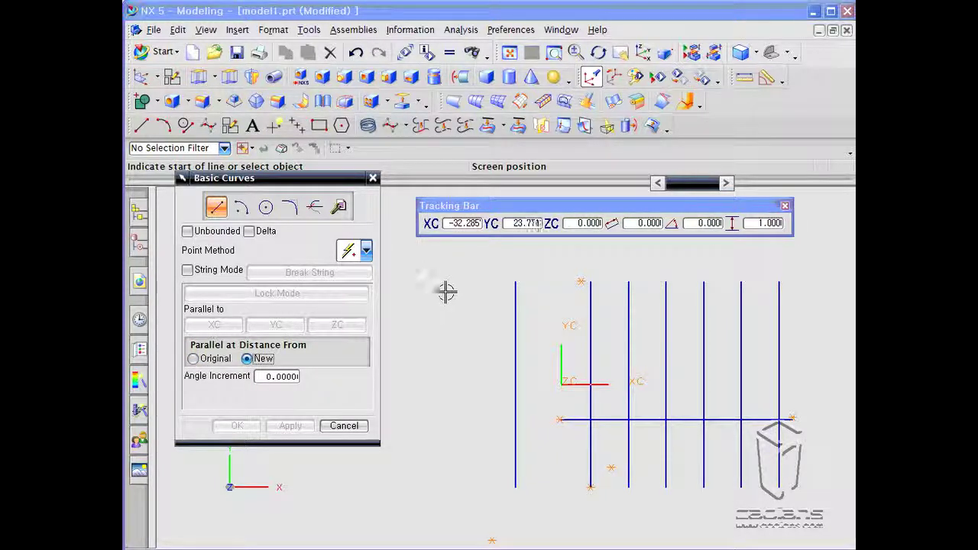
{"action": "middle_click_drag", "start_coordinate": [464, 295], "coordinate": [522, 334], "text": "shift"}
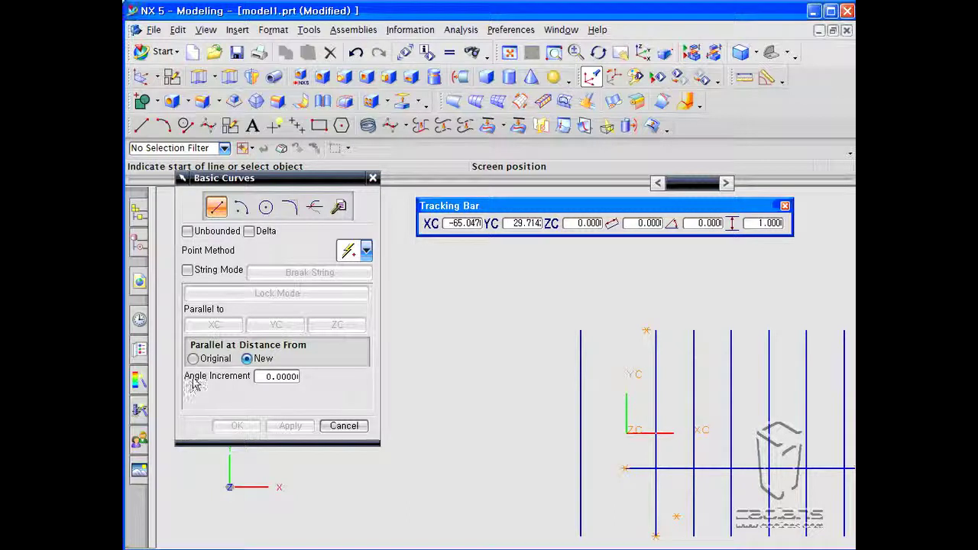
{"action": "left_click", "coordinate": [270, 378]}
{"action": "double_click", "coordinate": [270, 377]}
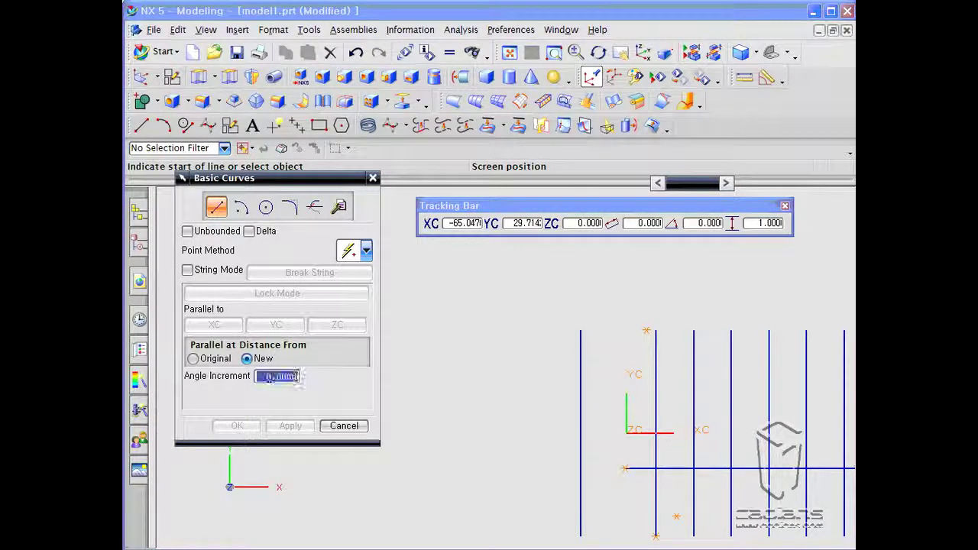
{"action": "type", "text": "3"}
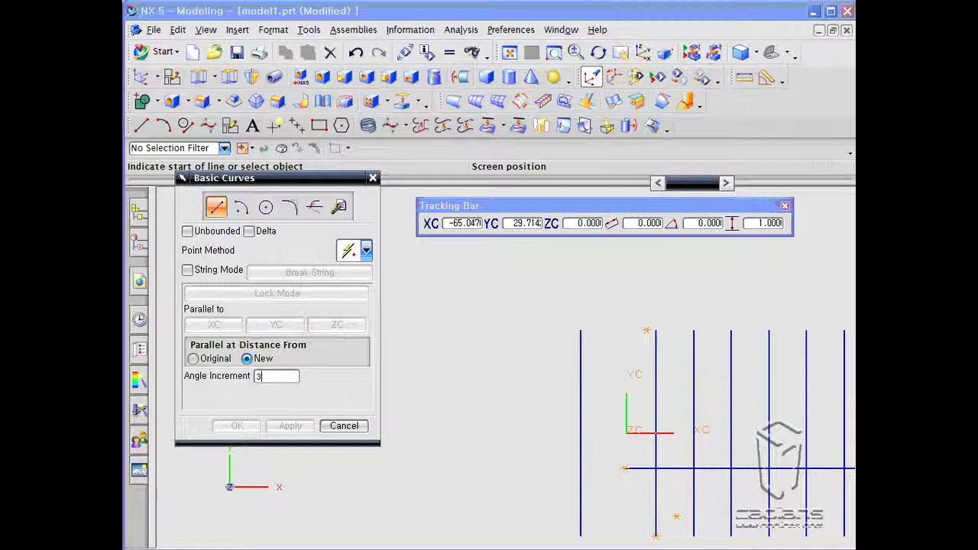
{"action": "type", "text": "0"}
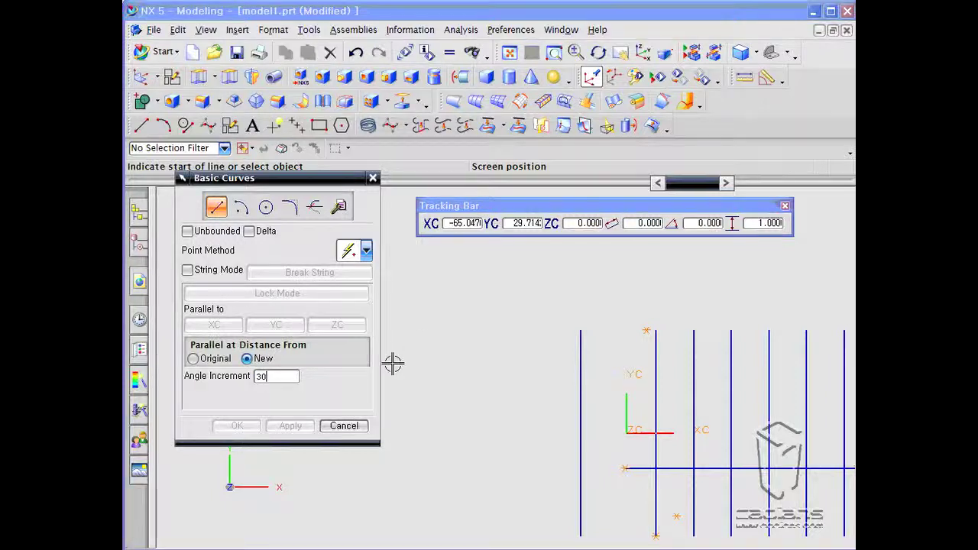
Draw a line at 30 degrees in the free area beside the outermost -XC vertical line and set its length to 50
{"action": "left_click", "coordinate": [459, 365]}
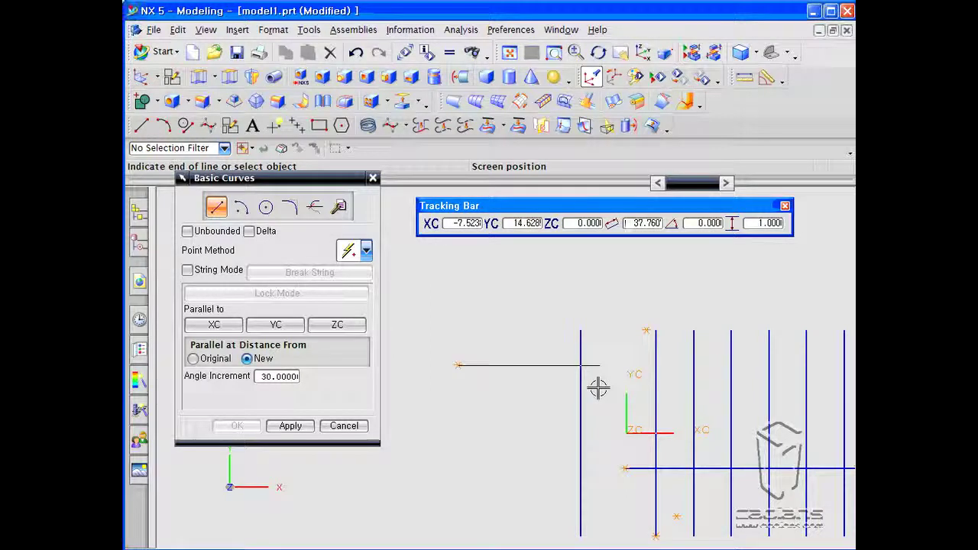
{"action": "left_click", "coordinate": [585, 304]}
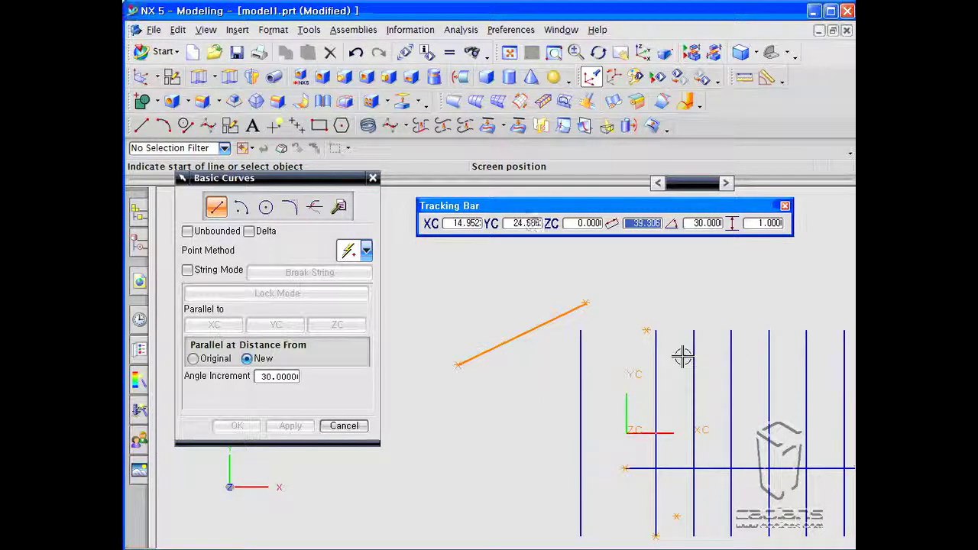
{"action": "type", "text": "50"}
{"action": "key", "text": "Return"}
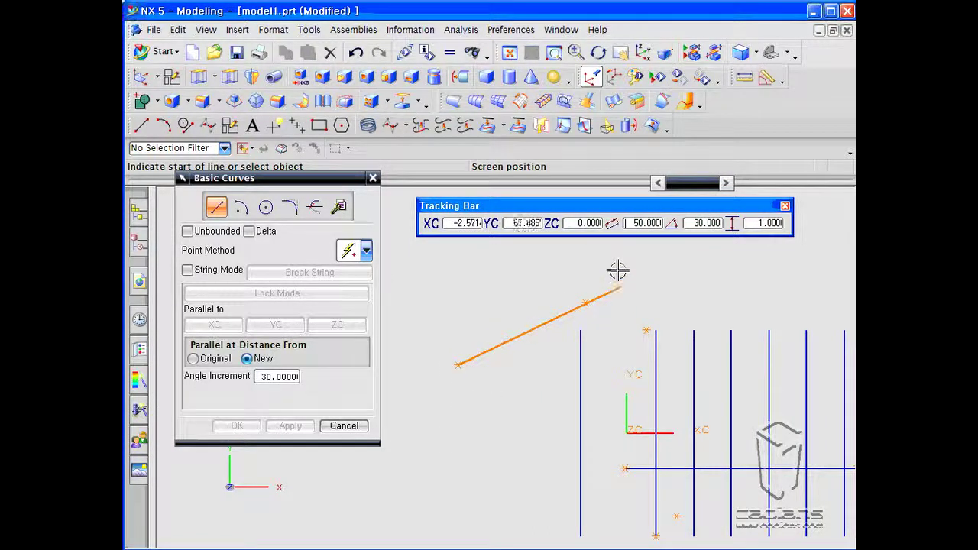
Draw a second 30-degree line just above the first angled line and set its length to 50
{"action": "left_click", "coordinate": [447, 345]}
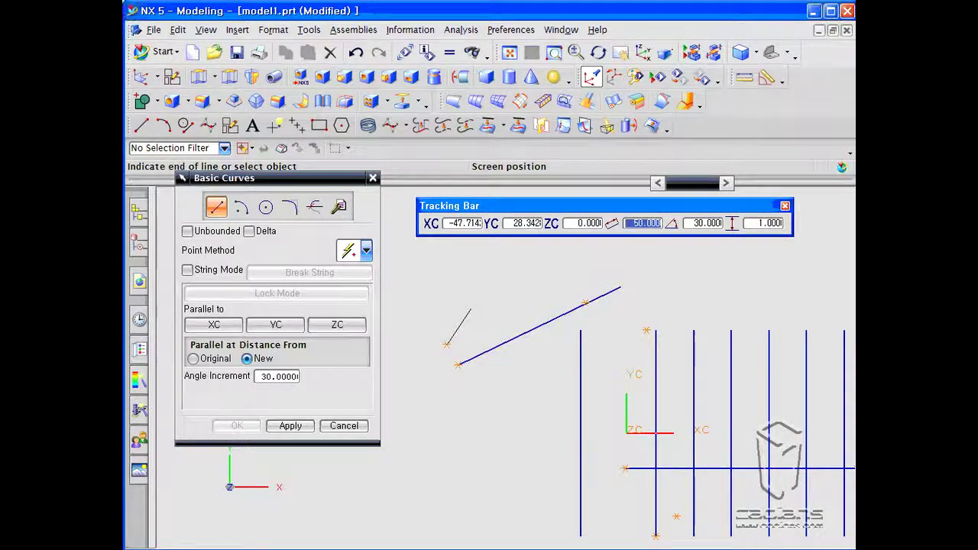
{"action": "left_click", "coordinate": [555, 284]}
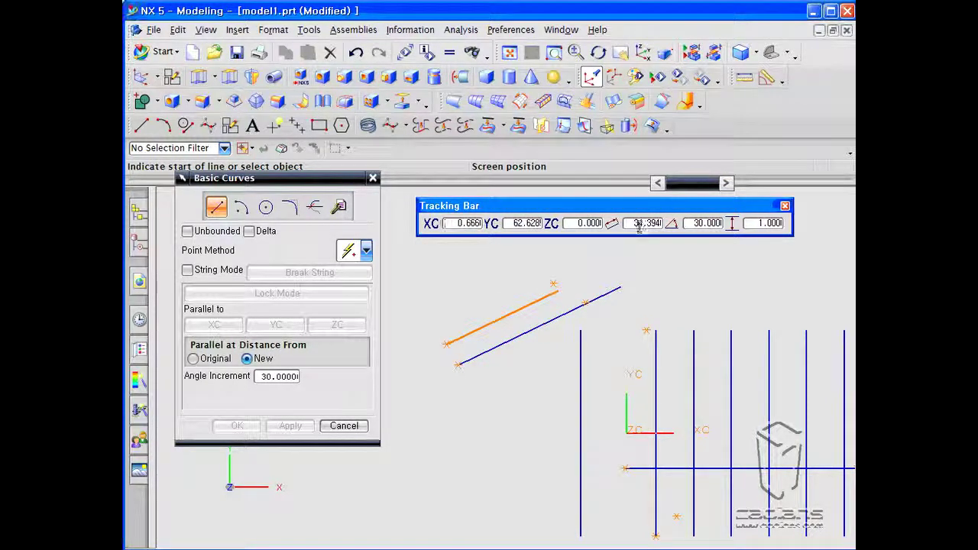
{"action": "key", "text": "Return"}
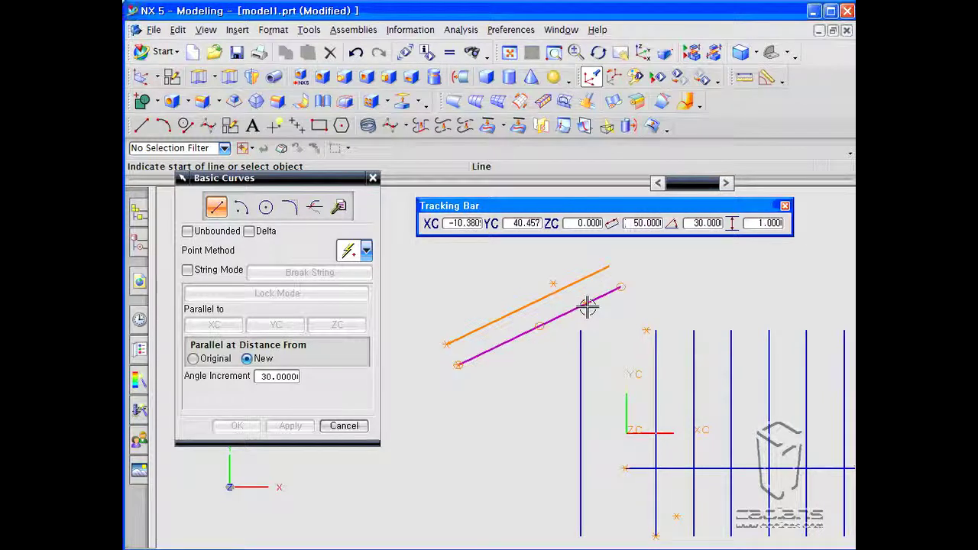
Draw a 30-degree line about 45 long in the empty area above the existing angled lines
{"action": "middle_click_drag", "start_coordinate": [625, 337], "coordinate": [611, 472], "text": "shift"}
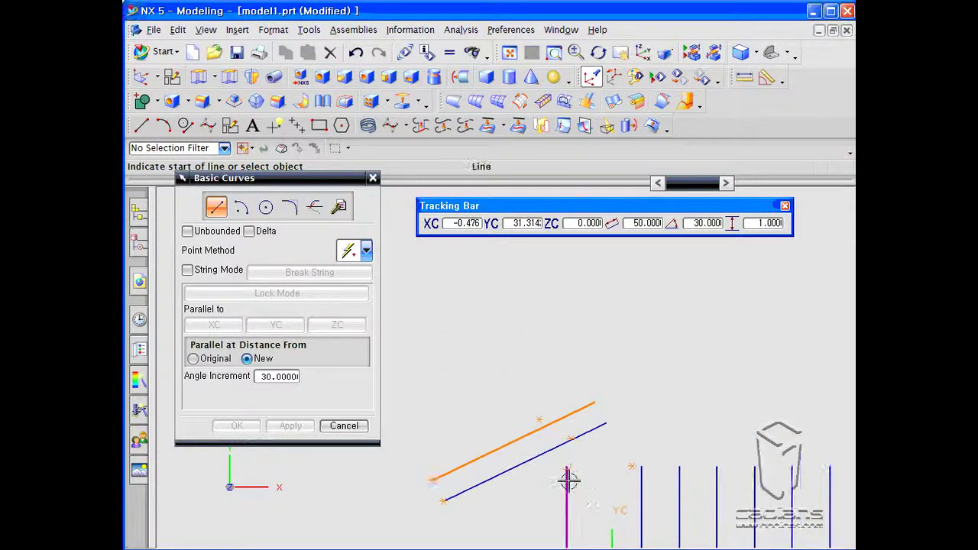
{"action": "middle_click_drag", "start_coordinate": [680, 280], "coordinate": [550, 411], "text": "shift"}
{"action": "left_click", "coordinate": [459, 353]}
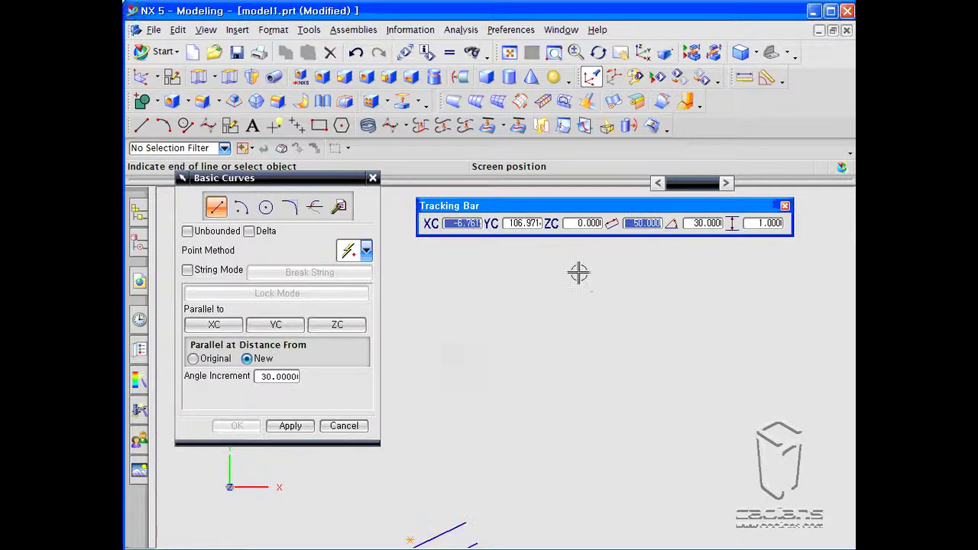
{"action": "left_click", "coordinate": [587, 265]}
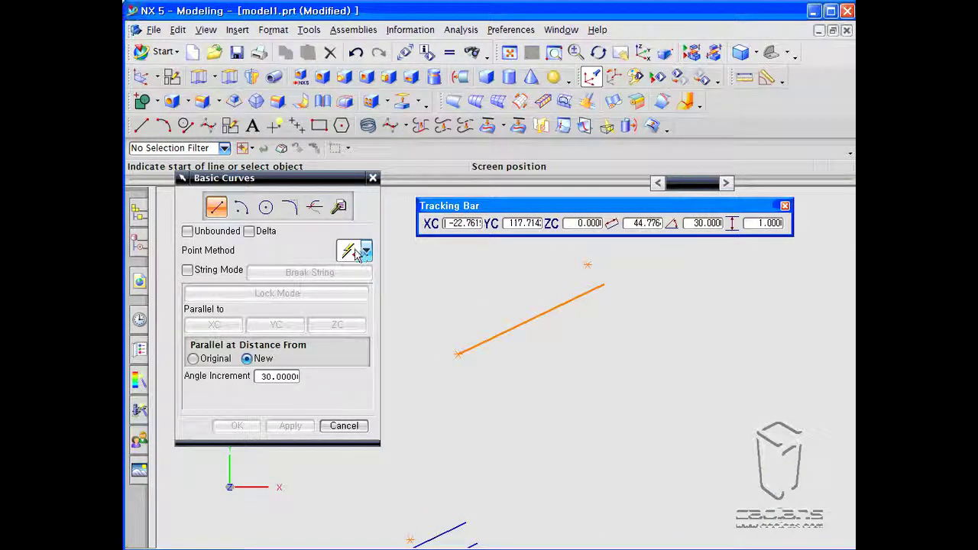
Set the Angle Increment to 0 and draw a slightly descending free line about 44 long below the new 30-degree line
{"action": "double_click", "coordinate": [273, 376]}
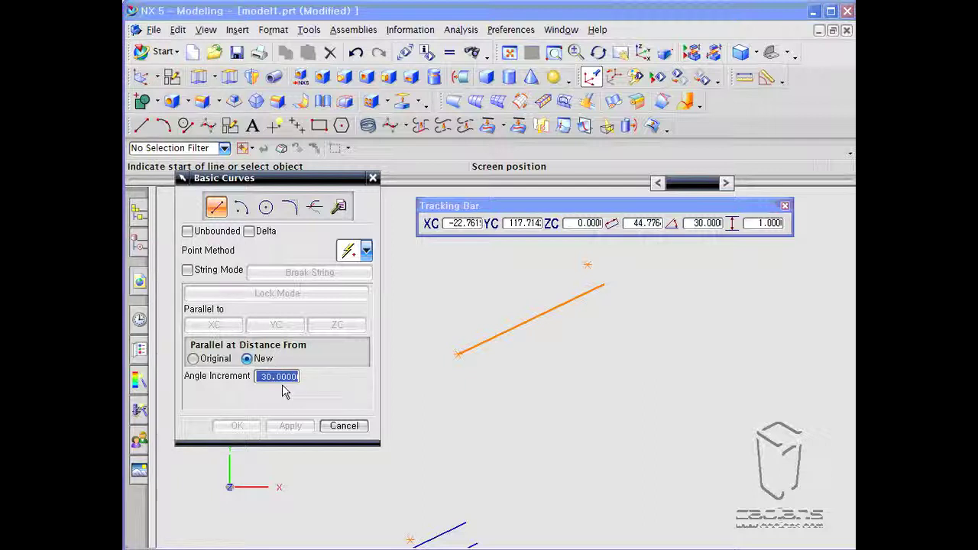
{"action": "type", "text": "0"}
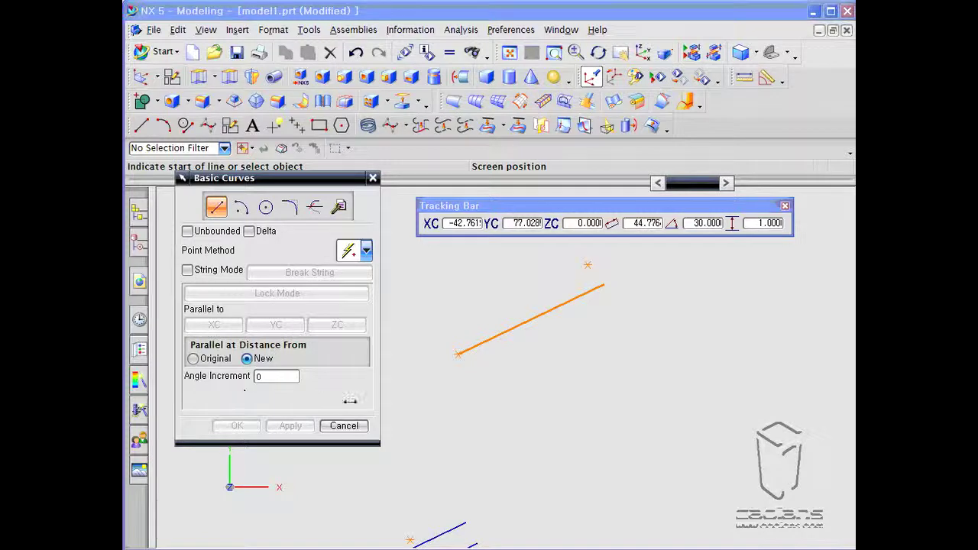
{"action": "left_click", "coordinate": [447, 417]}
{"action": "left_click", "coordinate": [613, 433]}
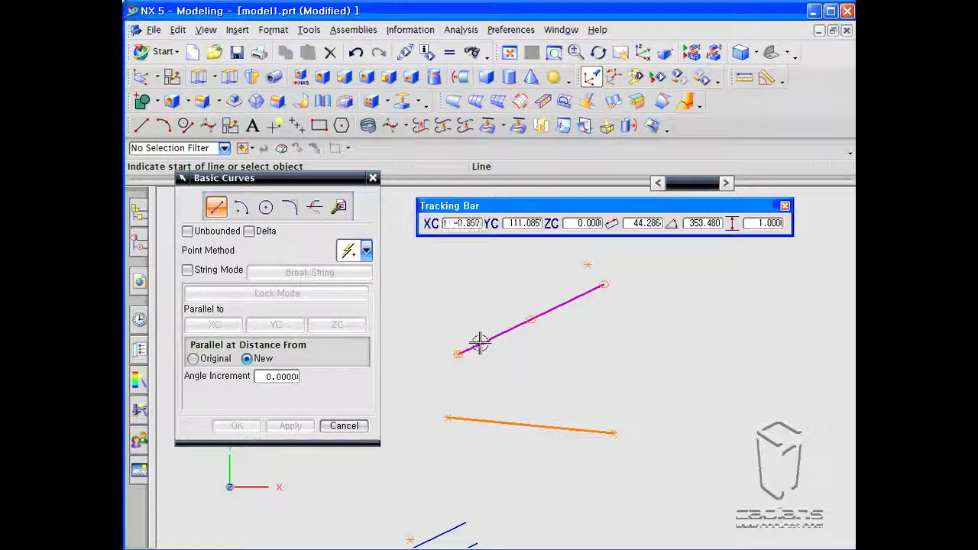
Restart the line command and create a bisecting line about 108 long between the 30-degree line and the descending line
{"action": "left_click", "coordinate": [241, 207]}
{"action": "left_click", "coordinate": [217, 207]}
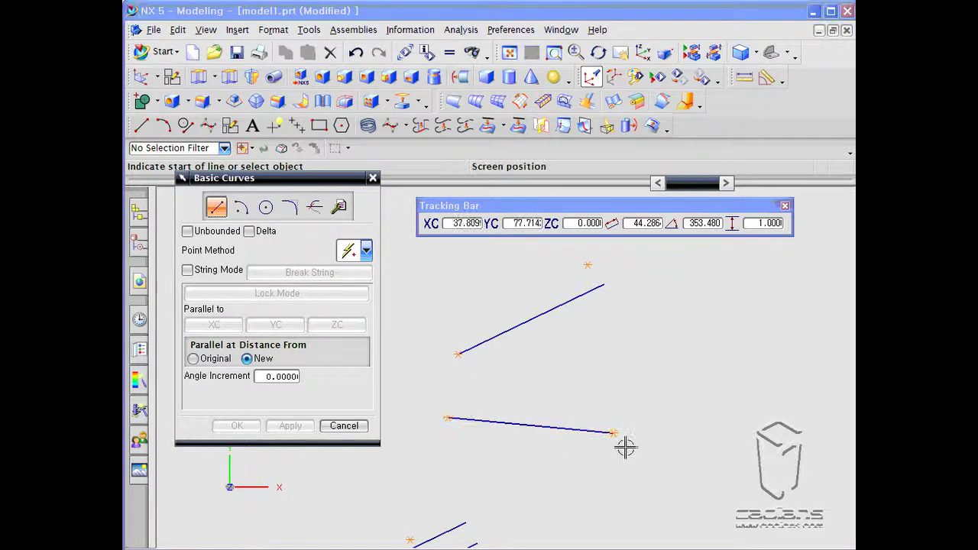
{"action": "left_click", "coordinate": [493, 334]}
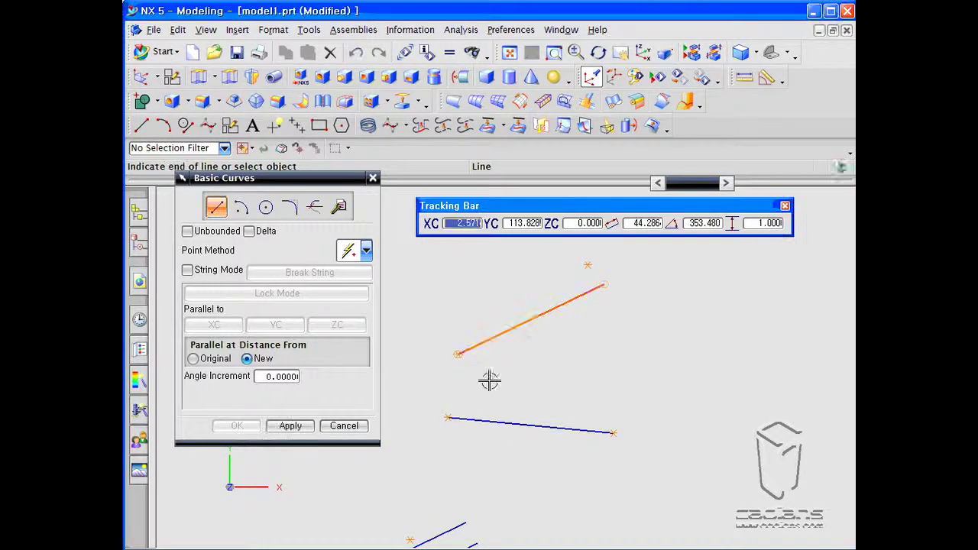
{"action": "left_click", "coordinate": [486, 420]}
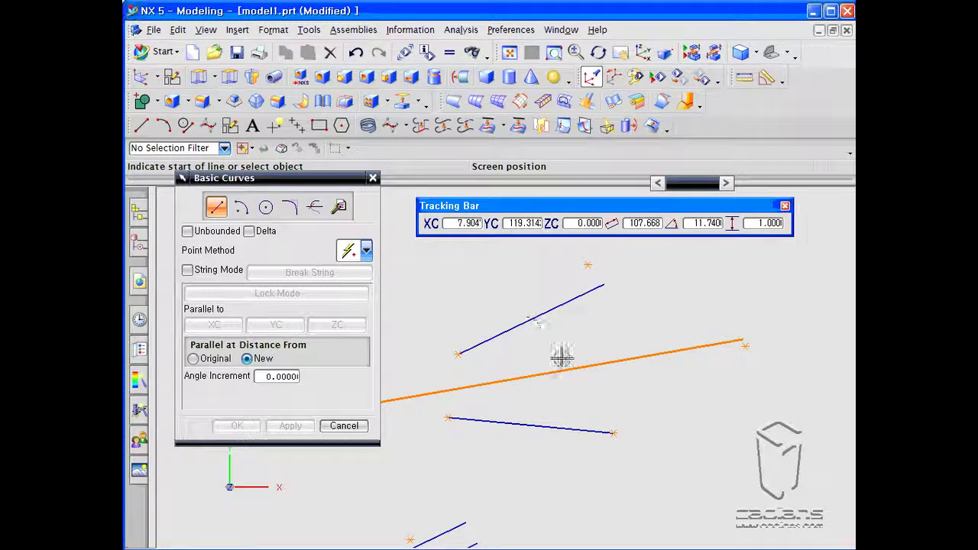
Measure the angle from the bisecting line to the upper angled line and to the lower line using Measure Angle By Objects
{"action": "left_click_drag", "start_coordinate": [269, 178], "coordinate": [263, 104]}
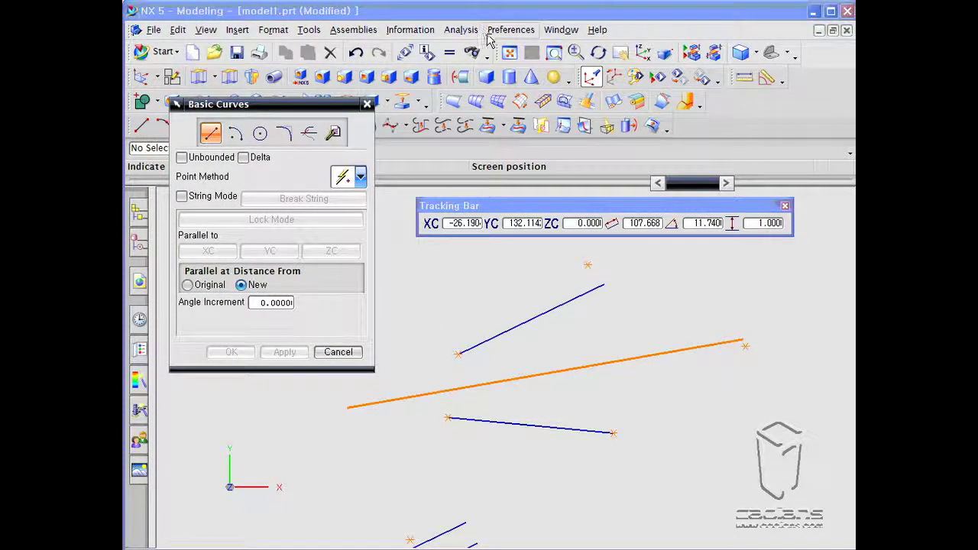
{"action": "left_click", "coordinate": [490, 34]}
{"action": "mouse_move", "coordinate": [461, 29]}
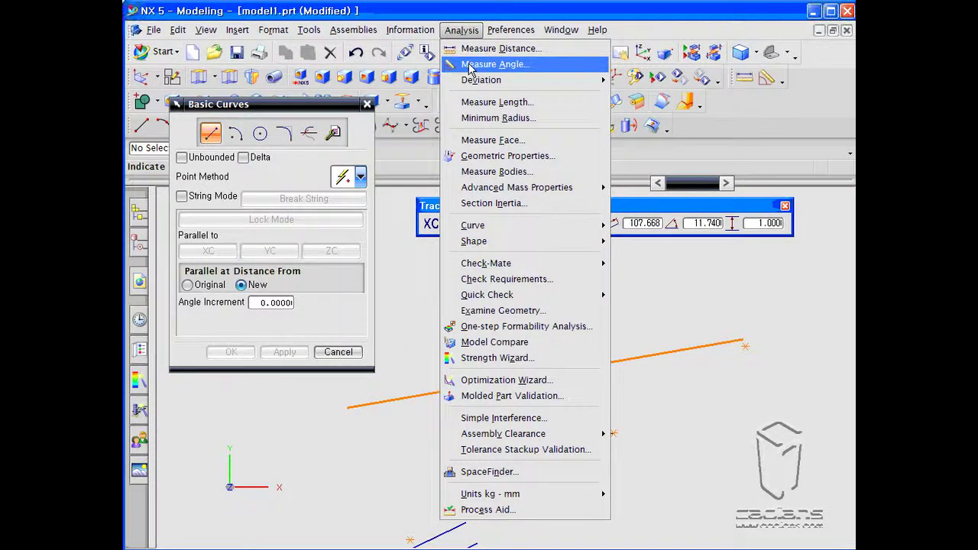
{"action": "left_click", "coordinate": [469, 66]}
{"action": "left_click", "coordinate": [462, 350]}
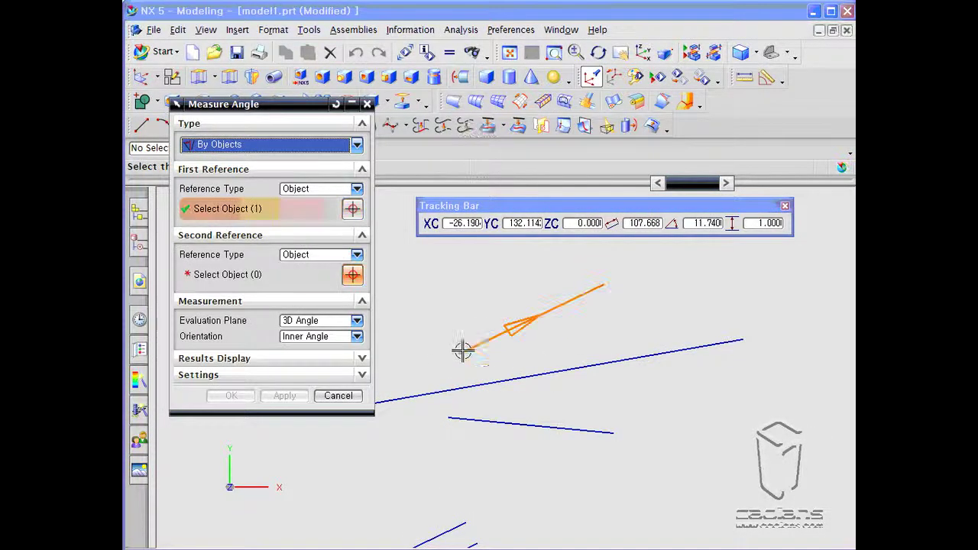
{"action": "left_click", "coordinate": [404, 396]}
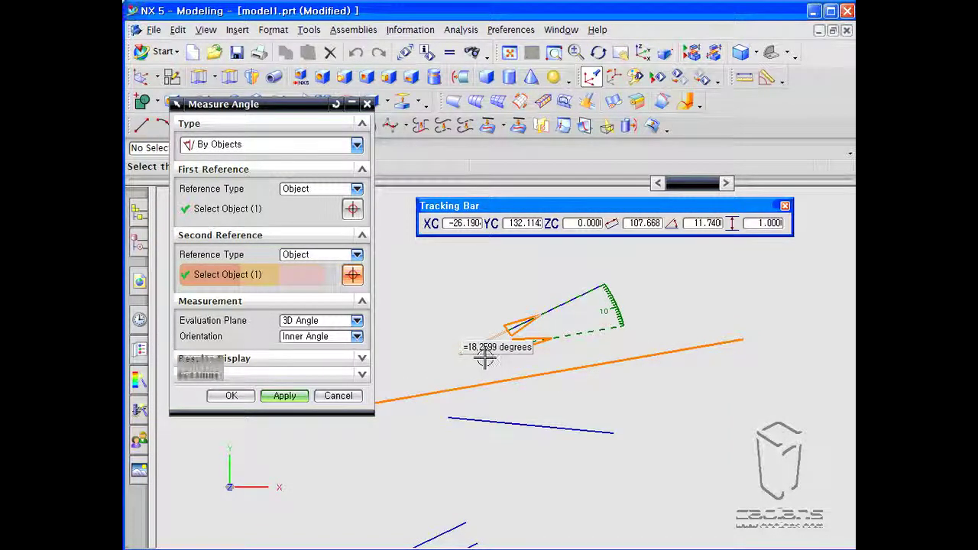
{"action": "left_click", "coordinate": [222, 209]}
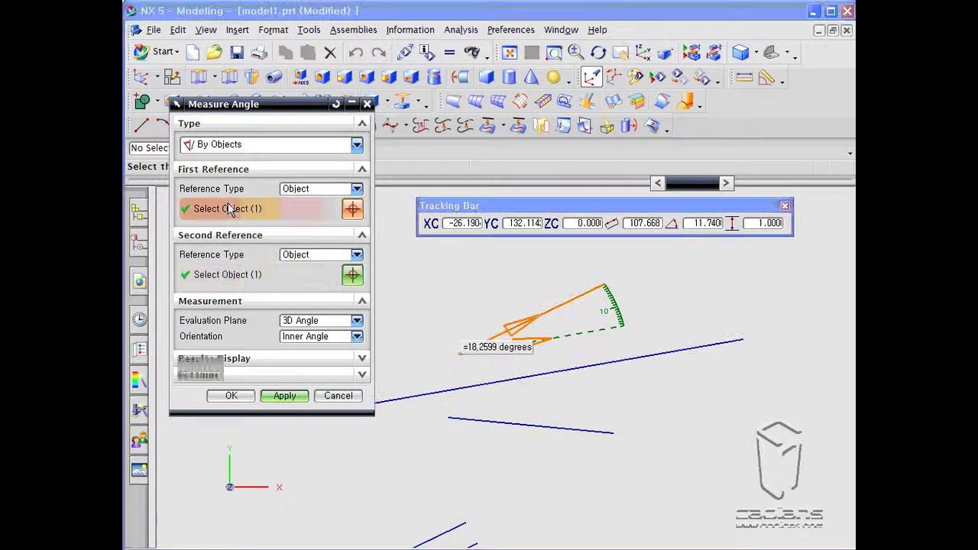
{"action": "left_click", "coordinate": [462, 417]}
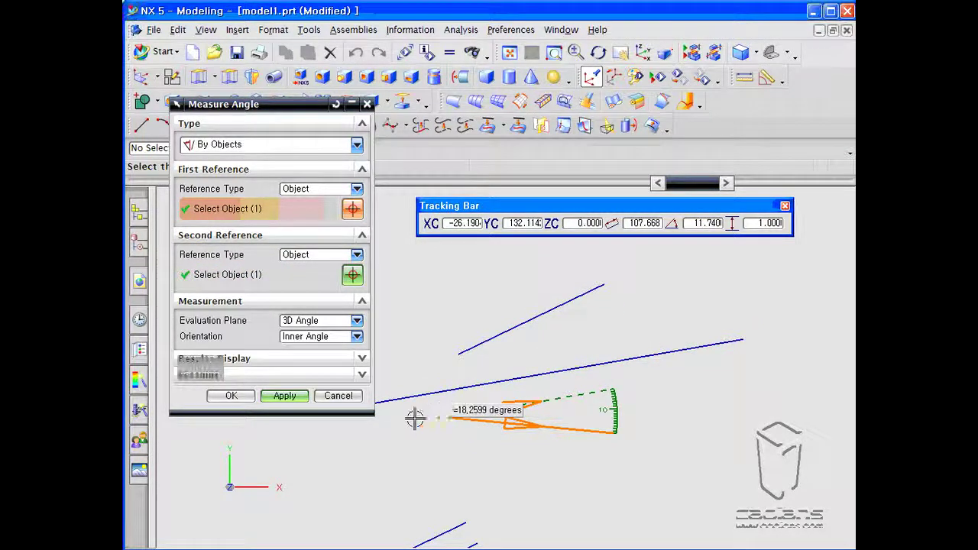
{"action": "left_click", "coordinate": [353, 396]}
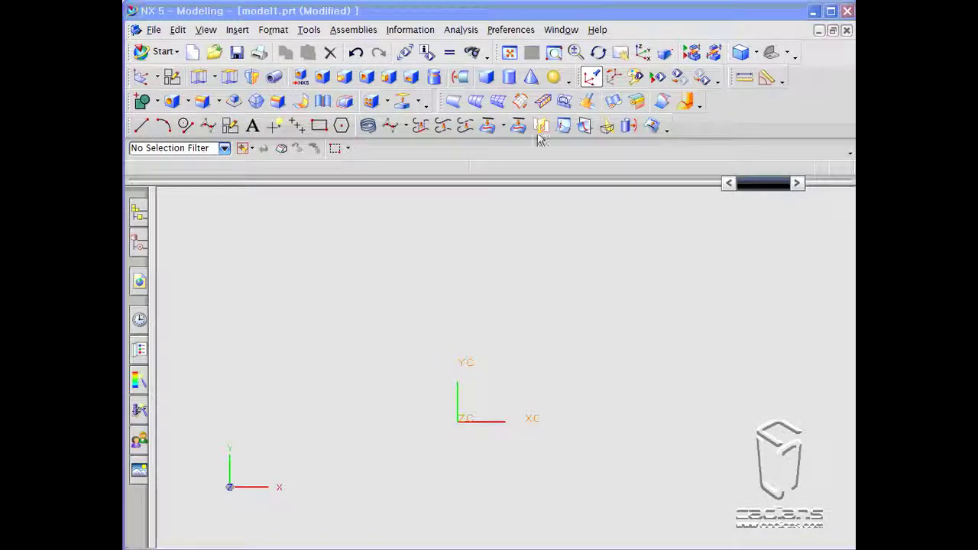
Open Basic Curves for a line in String Mode and choose the Point Constructor as the point method
{"action": "left_click", "coordinate": [185, 127]}
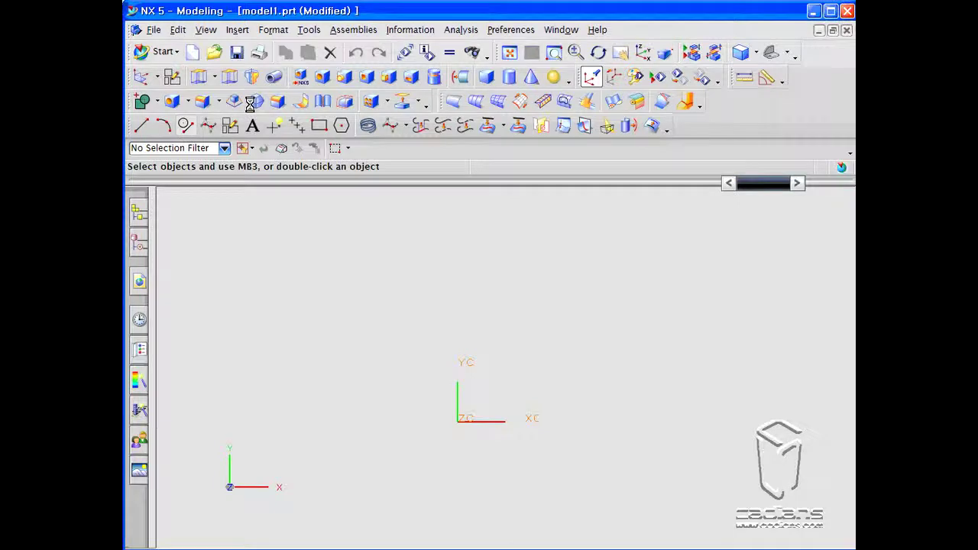
{"action": "left_click_drag", "start_coordinate": [621, 212], "coordinate": [218, 213]}
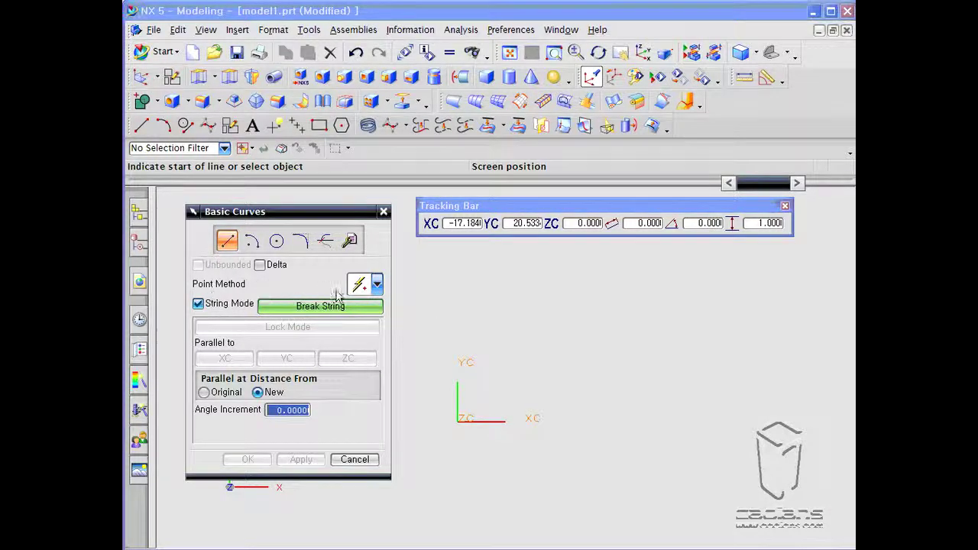
{"action": "left_click", "coordinate": [377, 285]}
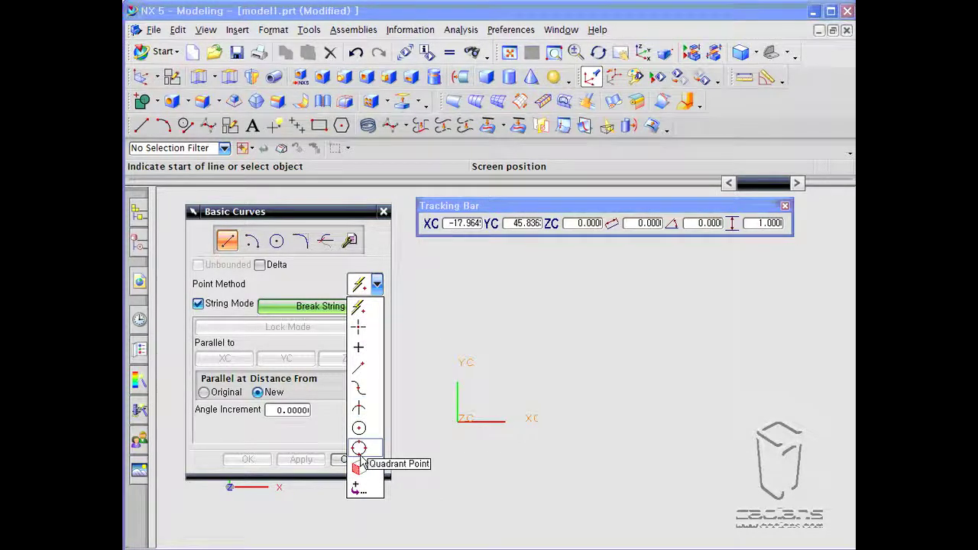
{"action": "left_click", "coordinate": [358, 489]}
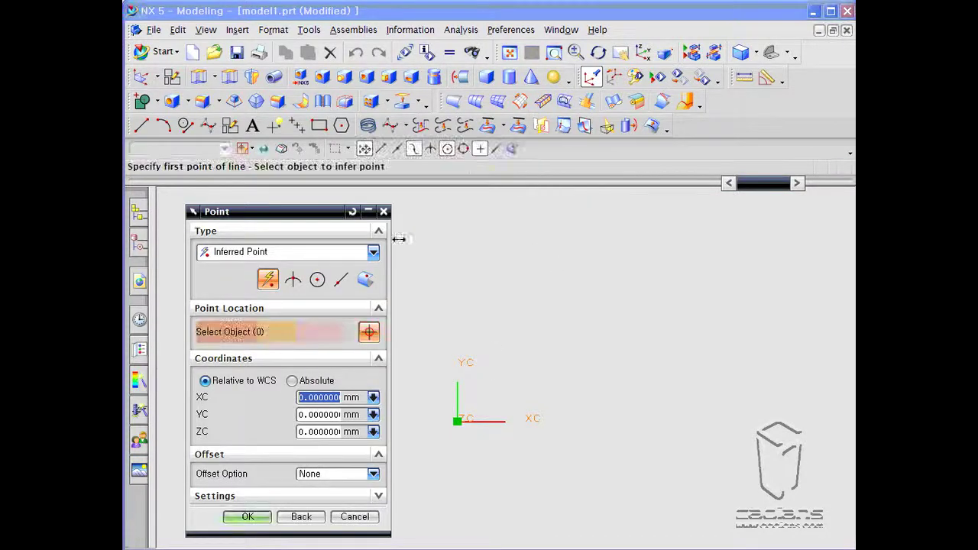
{"action": "left_click_drag", "start_coordinate": [321, 215], "coordinate": [309, 144]}
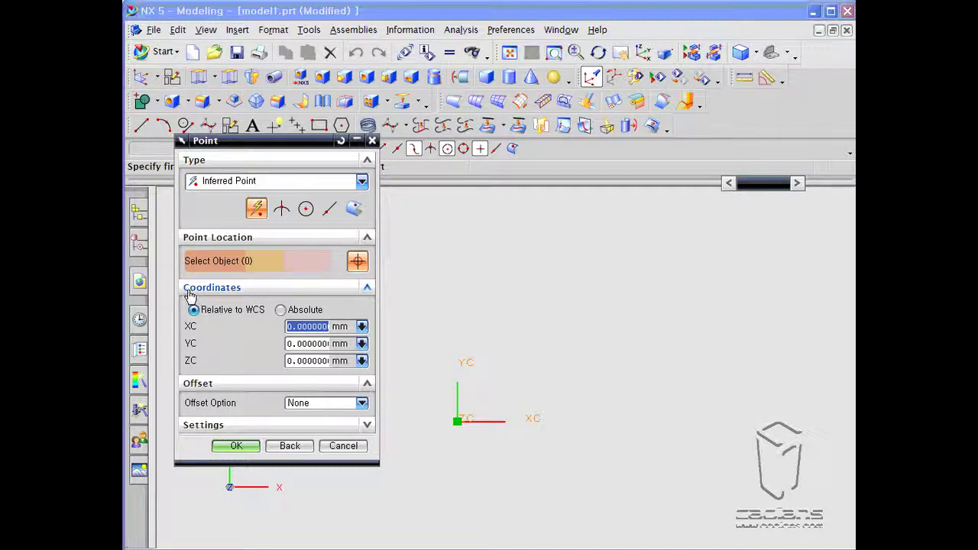
Compare Absolute with Relative to WCS coordinates, keep Relative to WCS, and place the line's start point at 0, 0, 0
{"action": "left_click", "coordinate": [299, 310]}
{"action": "left_click", "coordinate": [195, 311]}
{"action": "left_click", "coordinate": [289, 310]}
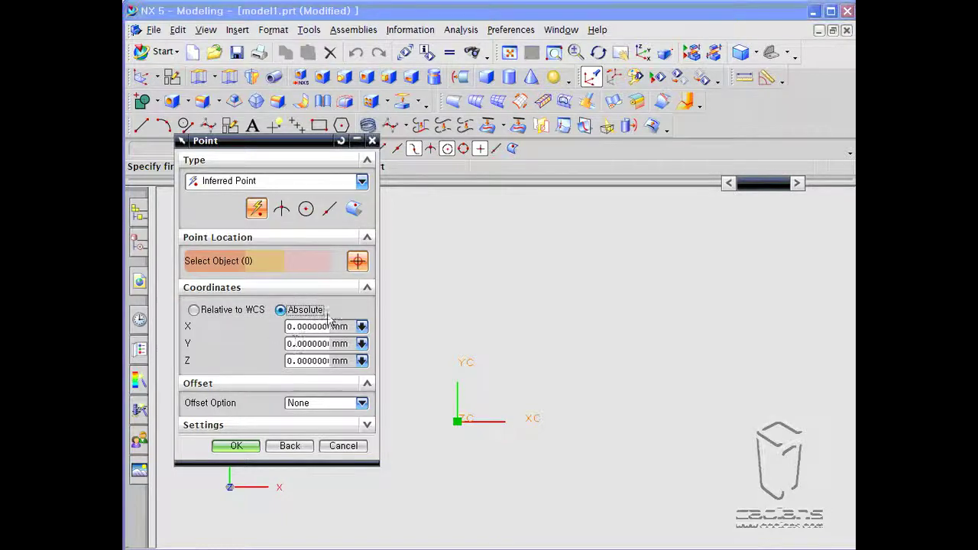
{"action": "left_click", "coordinate": [195, 310]}
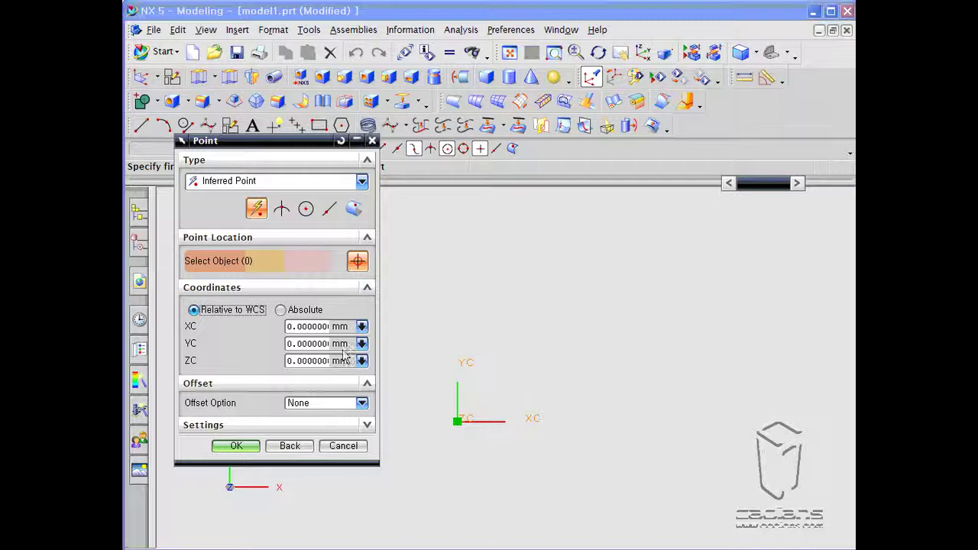
{"action": "left_click", "coordinate": [307, 327]}
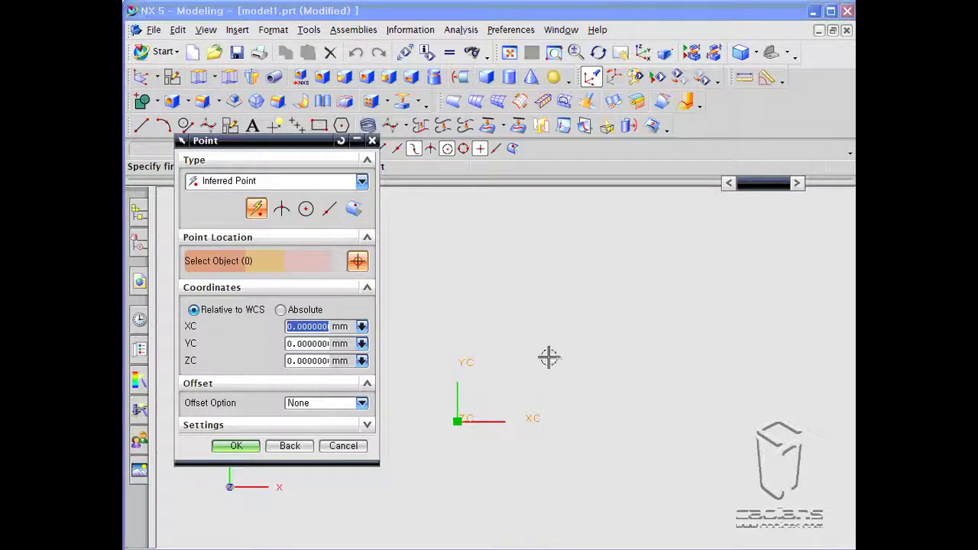
{"action": "left_click", "coordinate": [237, 447]}
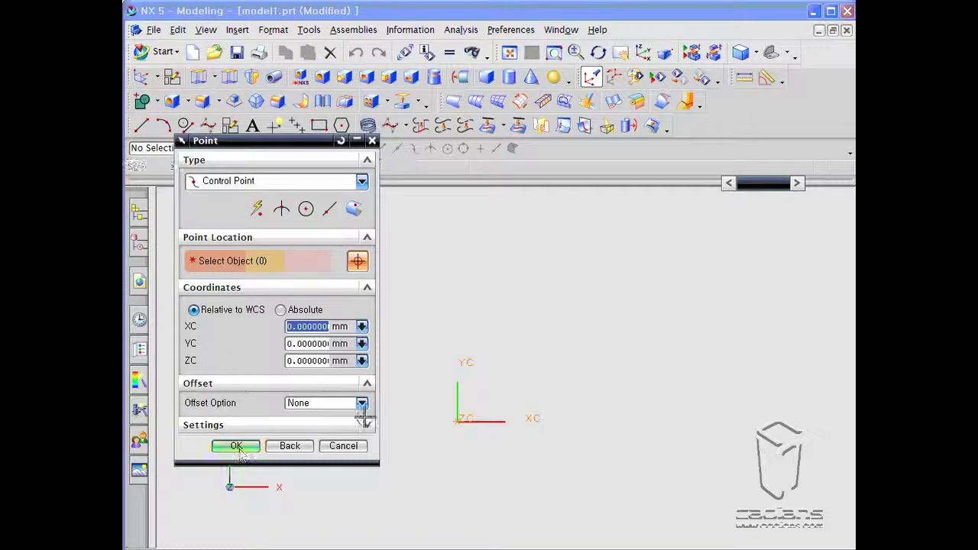
Place the line's end point at XC 100, YC 0, ZC 0
{"action": "type", "text": "100"}
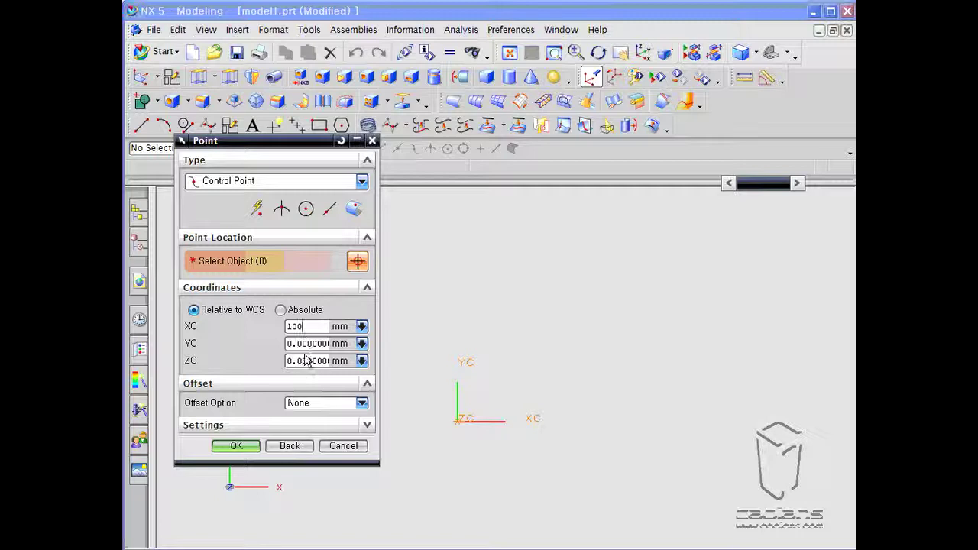
{"action": "left_click", "coordinate": [236, 446]}
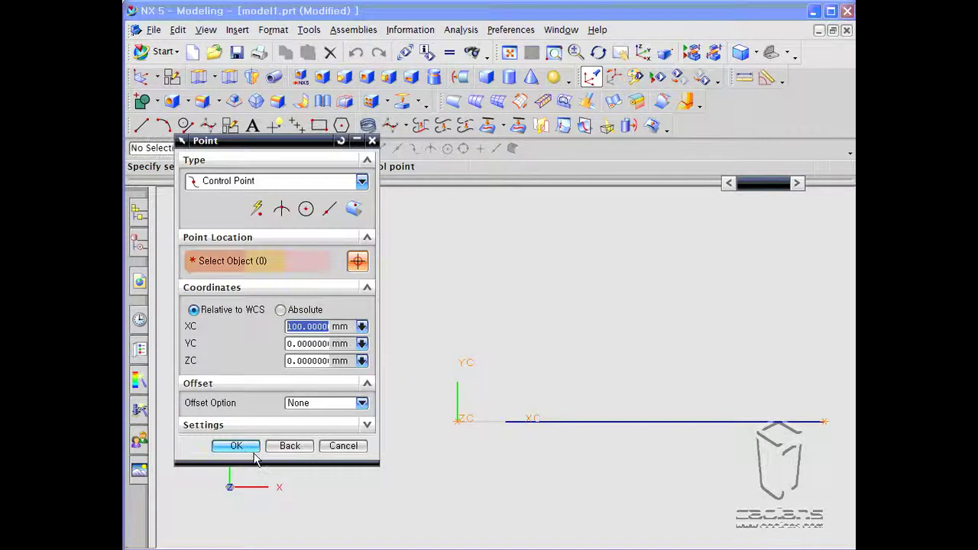
{"action": "scroll", "coordinate": [459, 438], "scroll_direction": "down", "scroll_amount": 3}
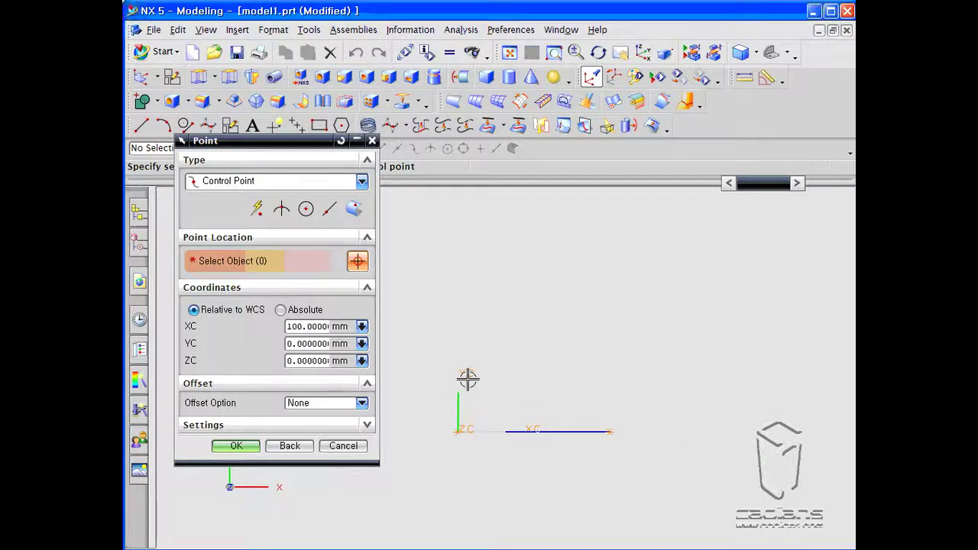
Return to Basic Curves, reopen the Point Constructor and continue the string with a line to XC 100, YC 100
{"action": "left_click", "coordinate": [290, 445]}
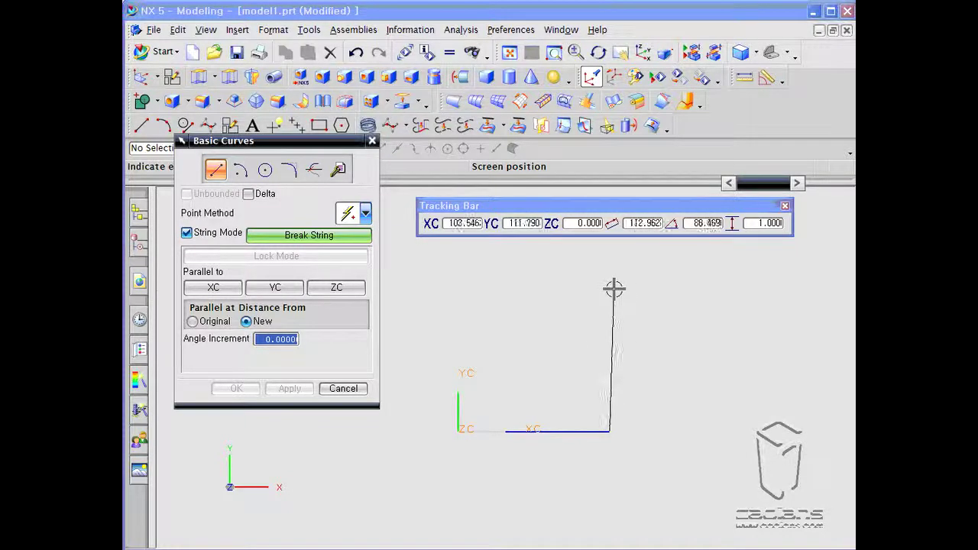
{"action": "left_click", "coordinate": [365, 213]}
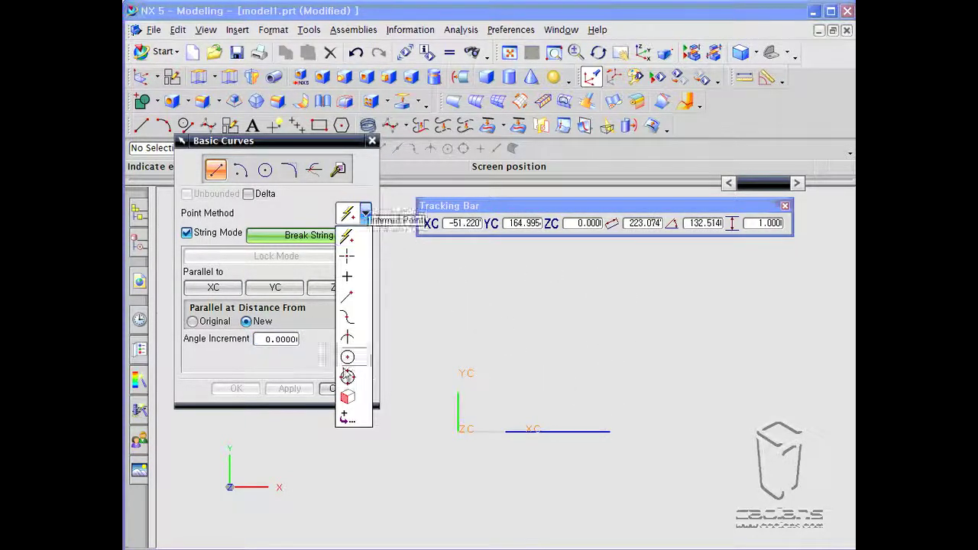
{"action": "left_click", "coordinate": [349, 419]}
{"action": "type", "text": "100"}
{"action": "key", "text": "Tab"}
{"action": "type", "text": "1"}
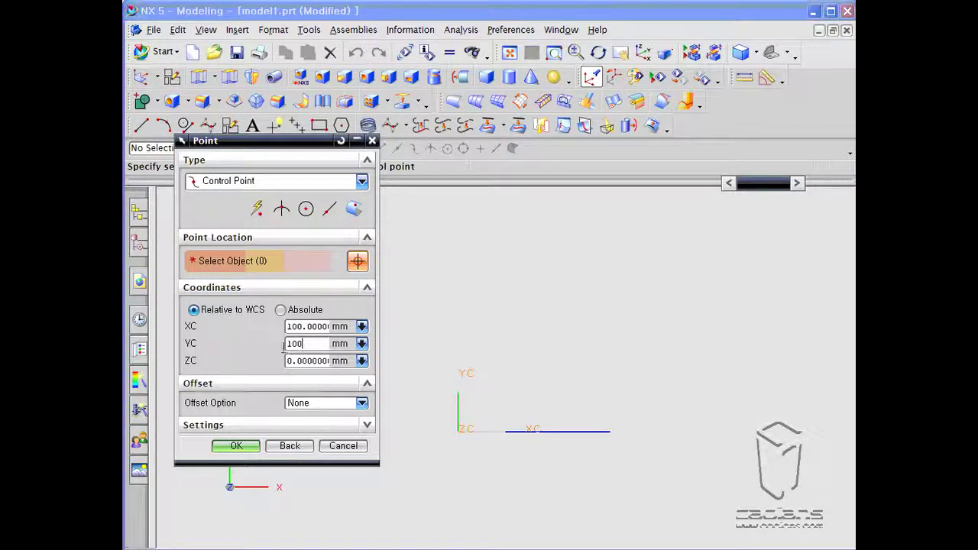
{"action": "left_click", "coordinate": [234, 448]}
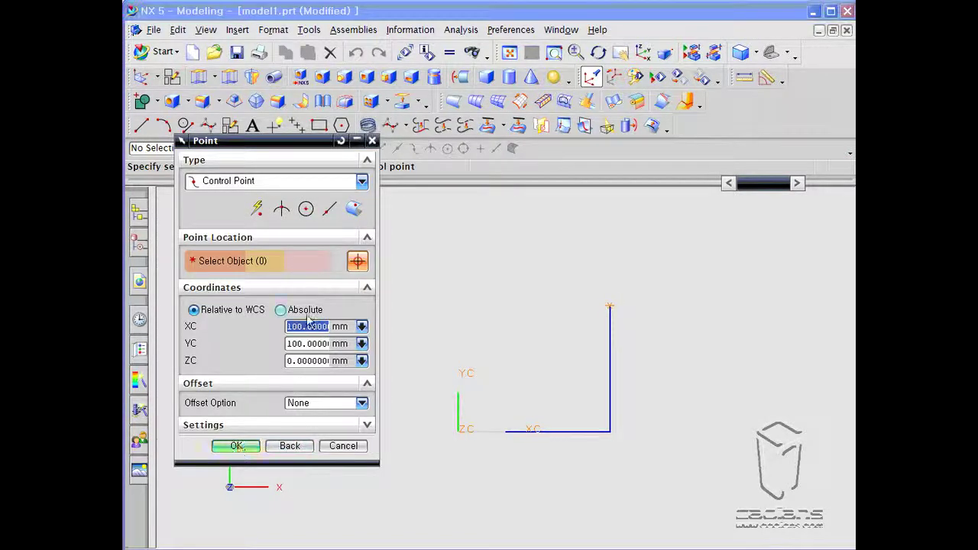
Continue the string with a line to XC 0, YC 100, and reset the Point settings to their defaults
{"action": "type", "text": "0"}
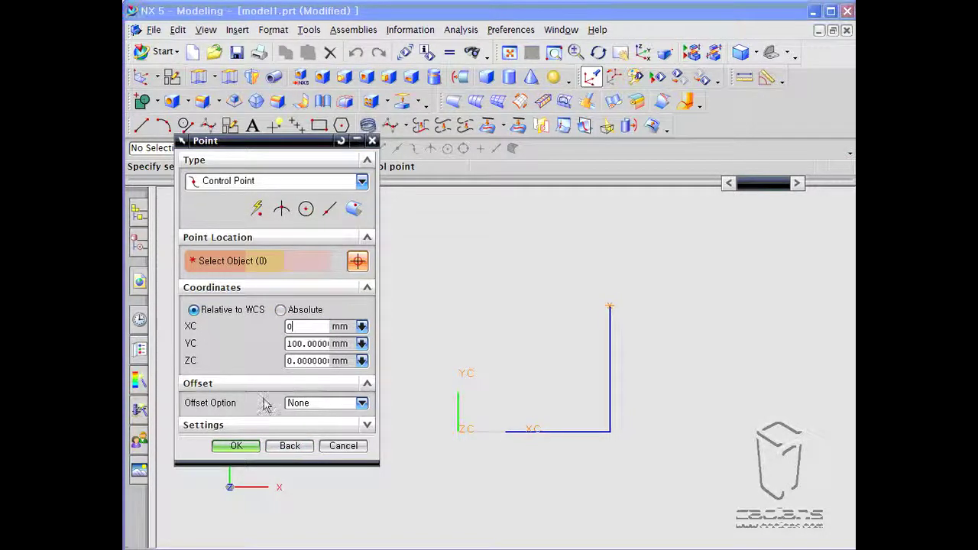
{"action": "left_click", "coordinate": [234, 450]}
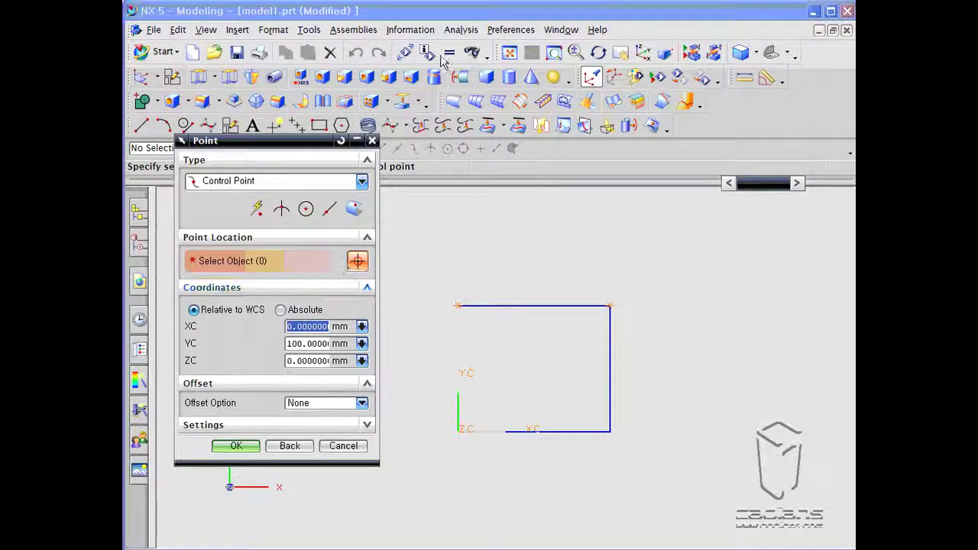
{"action": "left_click", "coordinate": [341, 142]}
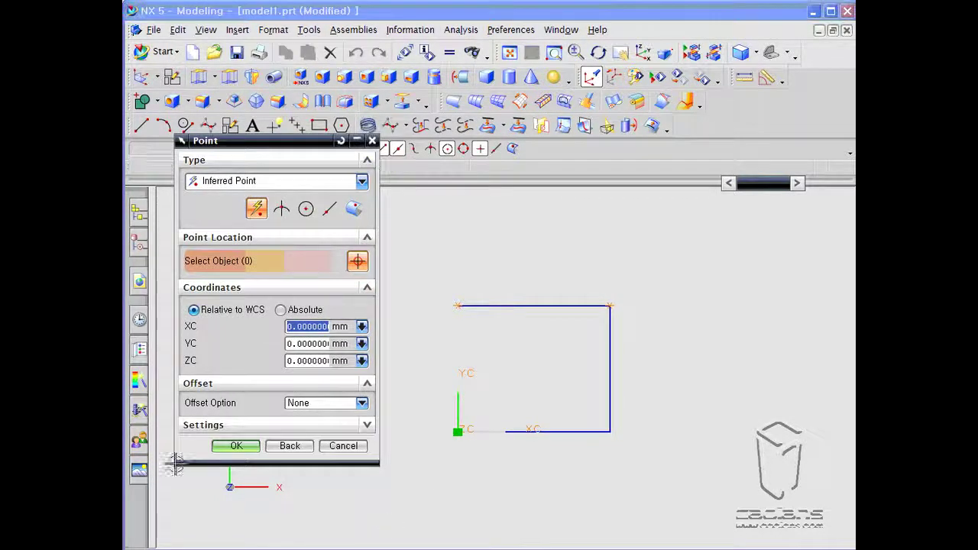
Close the square with a line to XC 0, YC 0, ZC 0, return to Basic Curves and break the string
{"action": "left_click", "coordinate": [233, 445]}
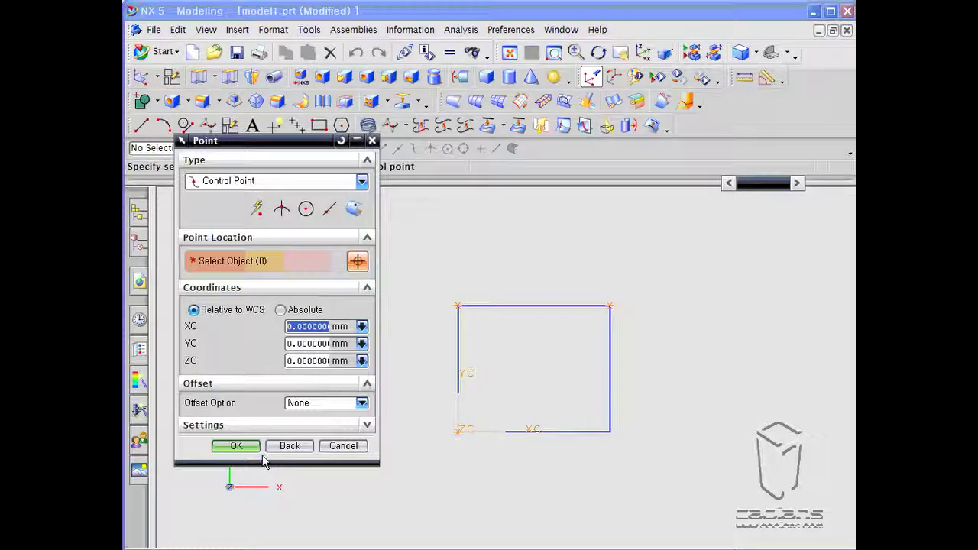
{"action": "left_click", "coordinate": [371, 428]}
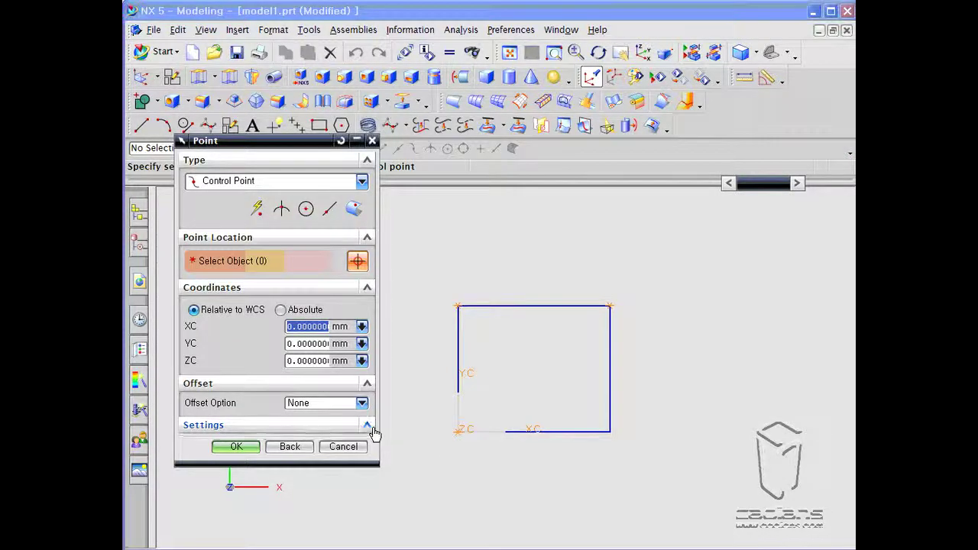
{"action": "left_click", "coordinate": [369, 425]}
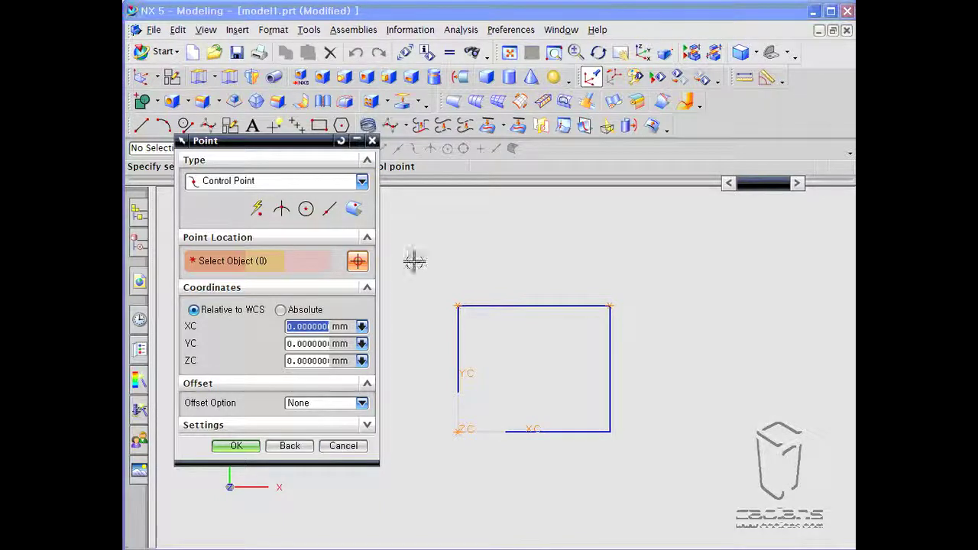
{"action": "left_click", "coordinate": [324, 452]}
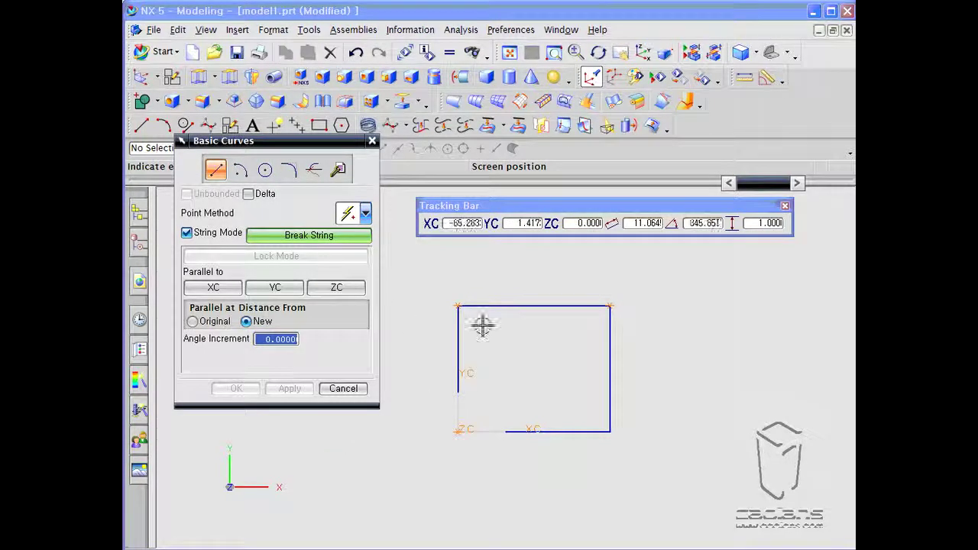
{"action": "left_click", "coordinate": [323, 239]}
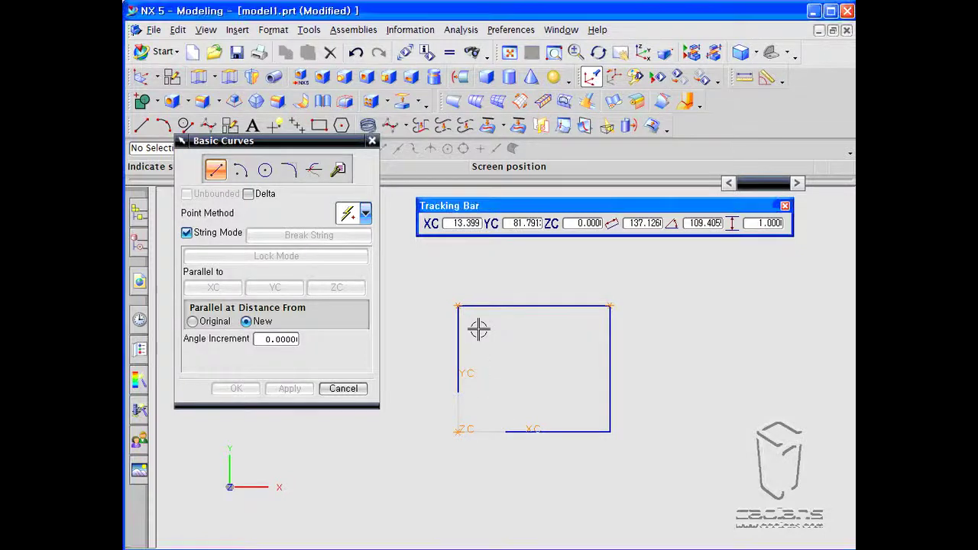
Set the point method for the line to Control Point
{"action": "middle_click_drag", "start_coordinate": [476, 328], "coordinate": [467, 406], "text": "shift"}
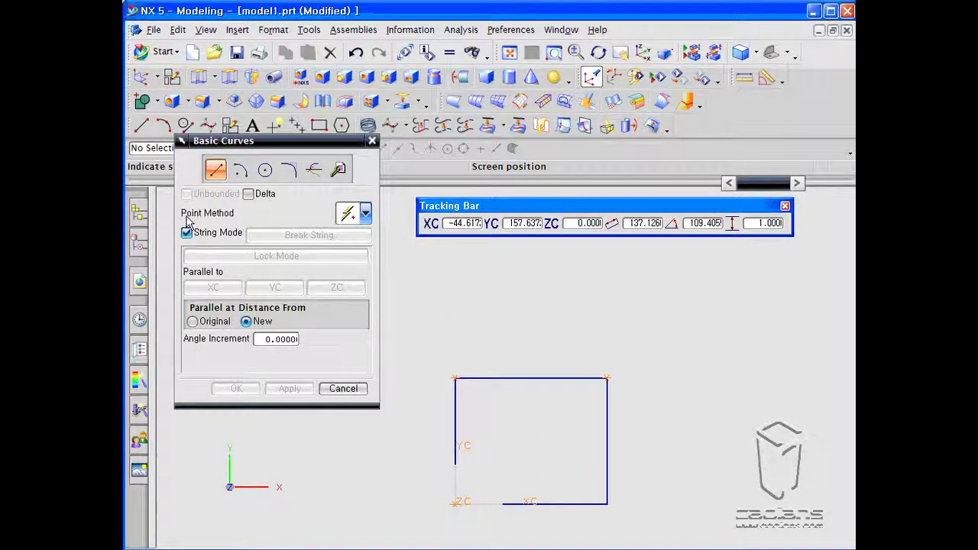
{"action": "left_click", "coordinate": [366, 213]}
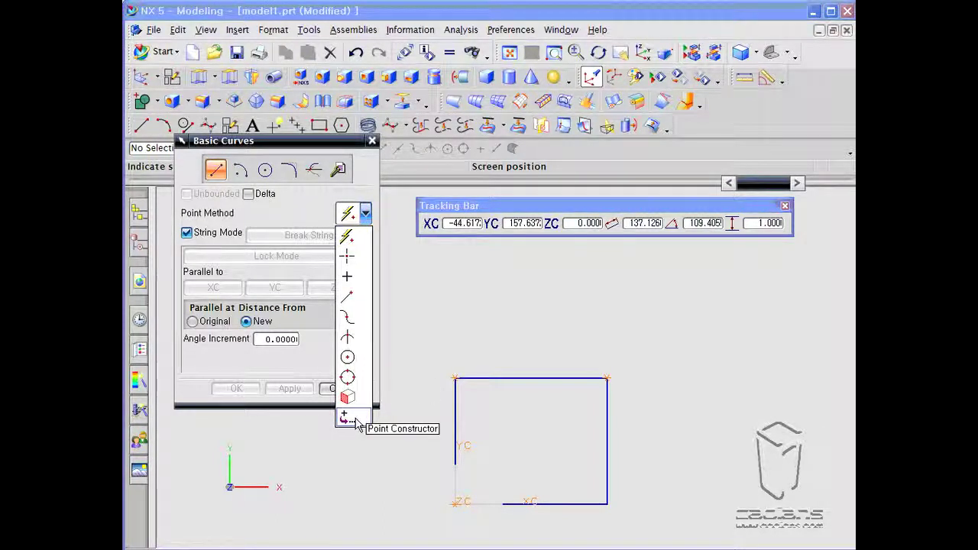
{"action": "left_click", "coordinate": [344, 319]}
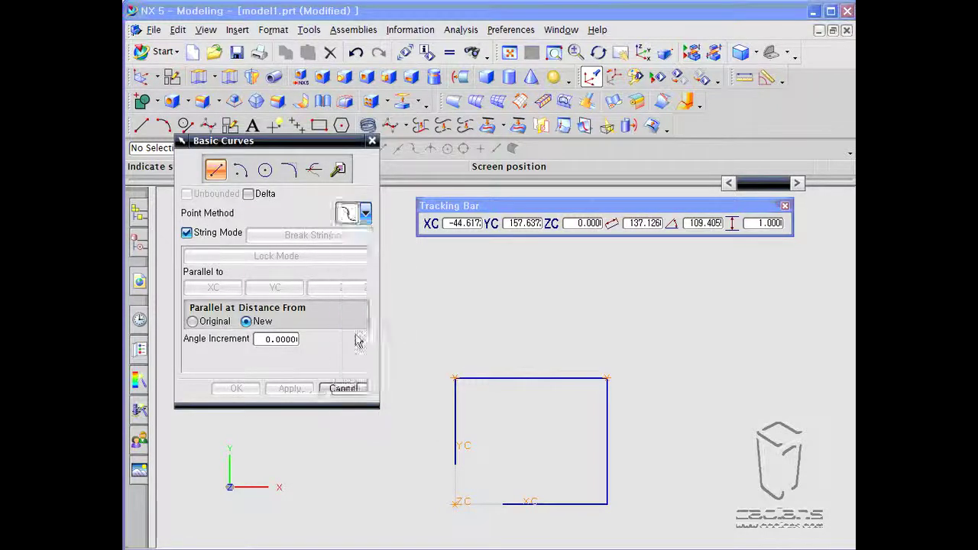
Try a string-mode line of about 83 mm parallel to YC from the midpoint of the square's upper edge, and undo it
{"action": "left_click", "coordinate": [523, 378]}
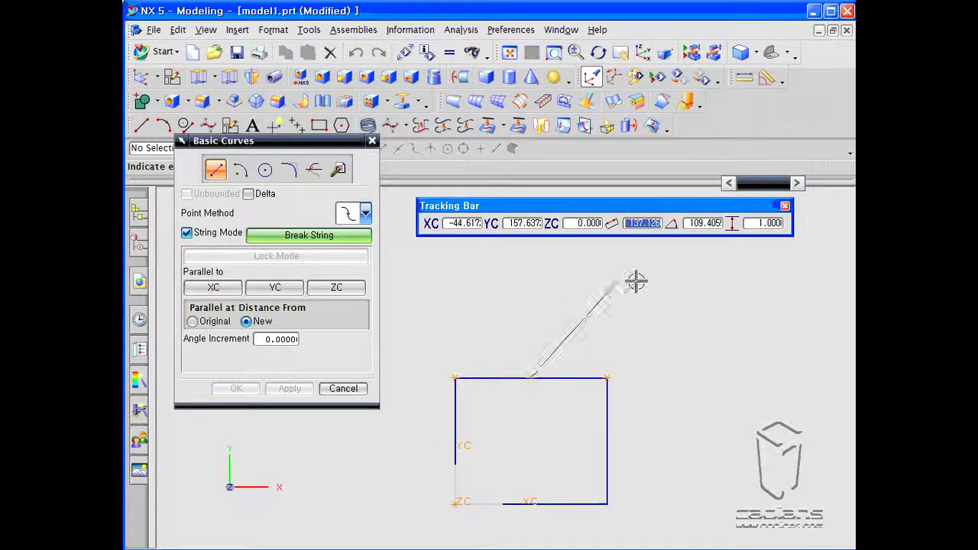
{"action": "middle_click_drag", "start_coordinate": [531, 311], "coordinate": [535, 340], "text": "shift"}
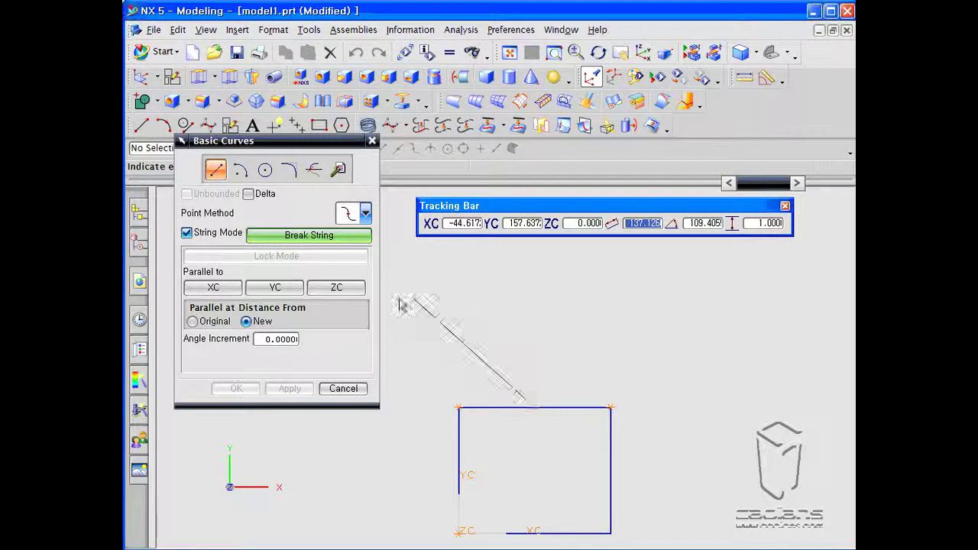
{"action": "left_click", "coordinate": [274, 287]}
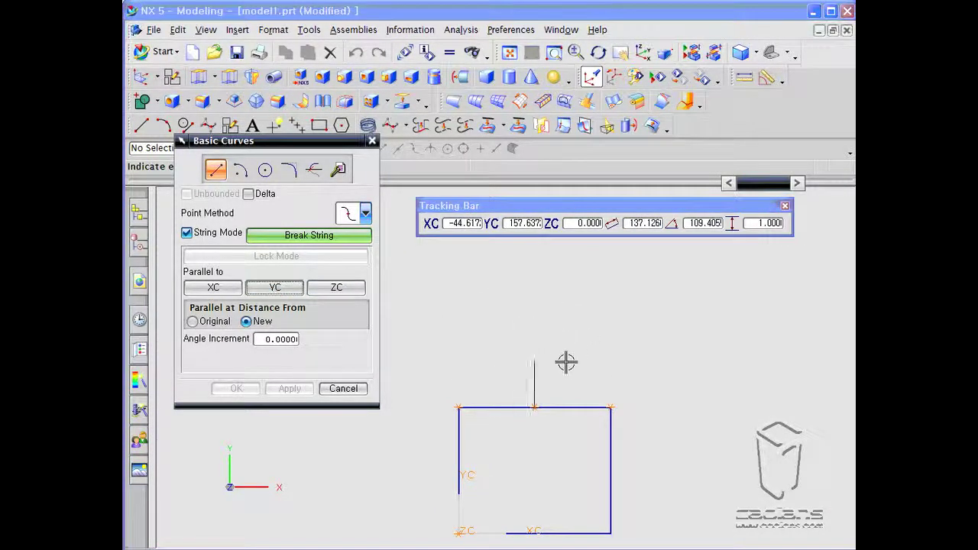
{"action": "left_click", "coordinate": [546, 302]}
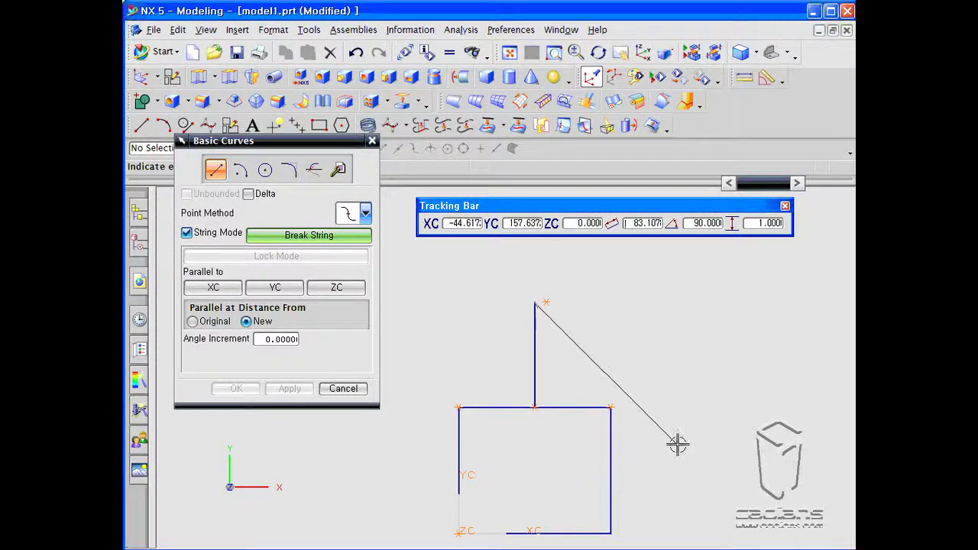
{"action": "left_click", "coordinate": [356, 52]}
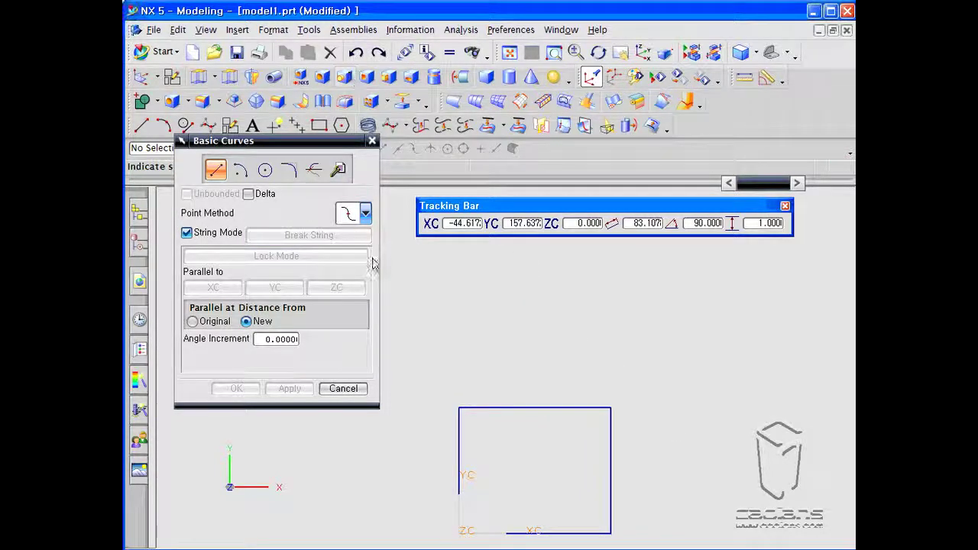
Turn off String Mode and draw a 50 mm line parallel to YC, upward from the midpoint of the square's upper edge
{"action": "left_click", "coordinate": [187, 233]}
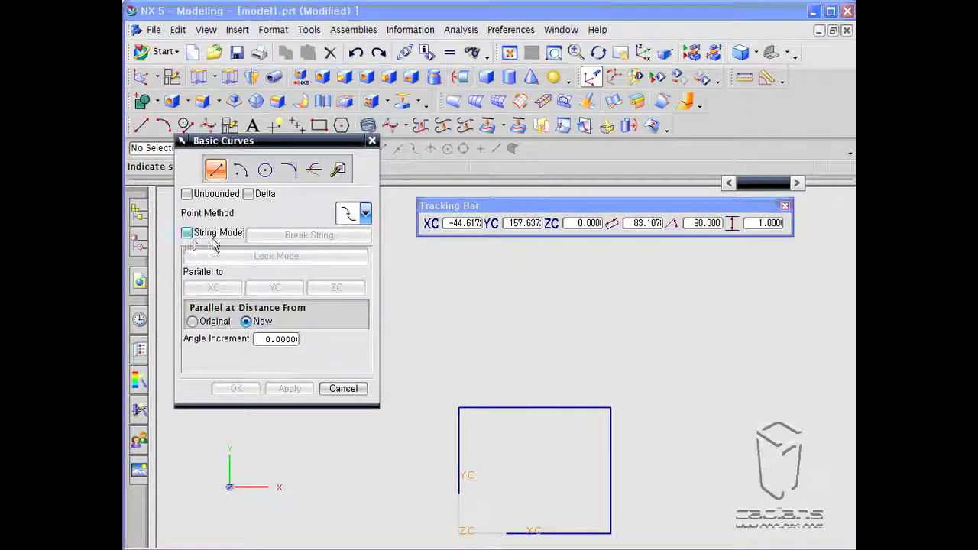
{"action": "left_click", "coordinate": [536, 411]}
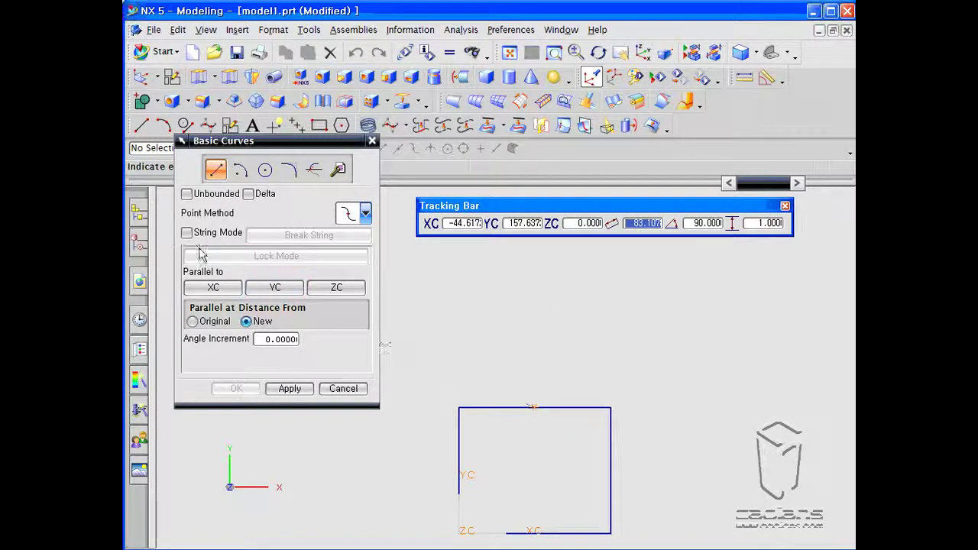
{"action": "left_click", "coordinate": [275, 289]}
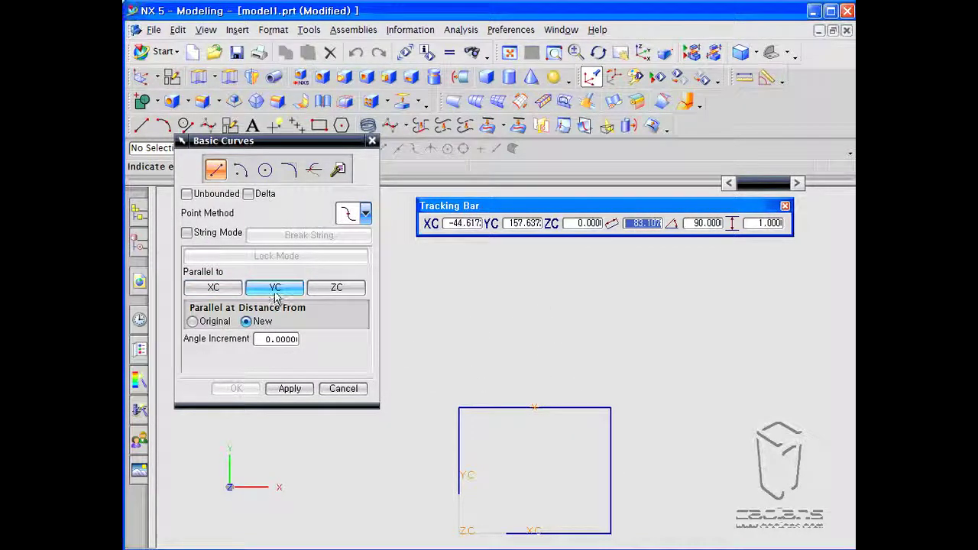
{"action": "left_click", "coordinate": [538, 315]}
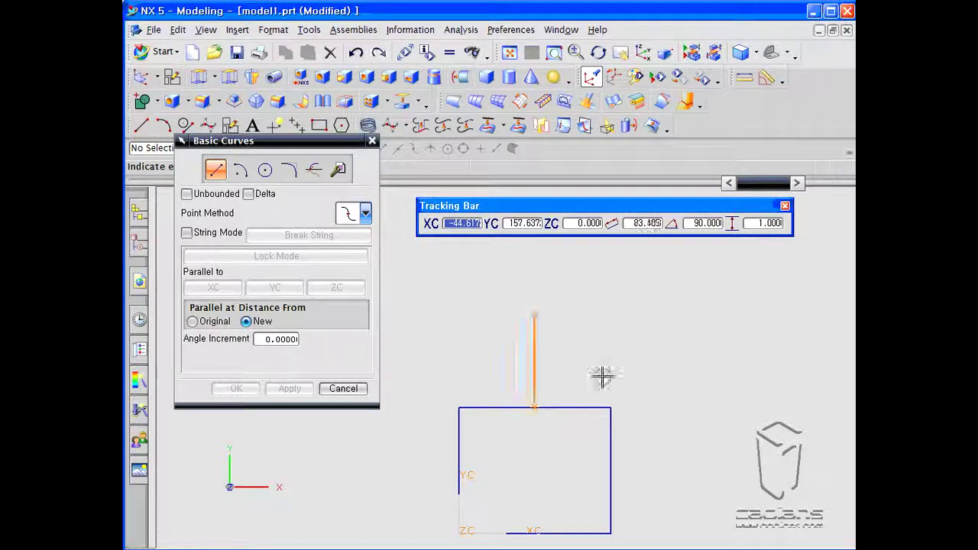
{"action": "left_click", "coordinate": [636, 223]}
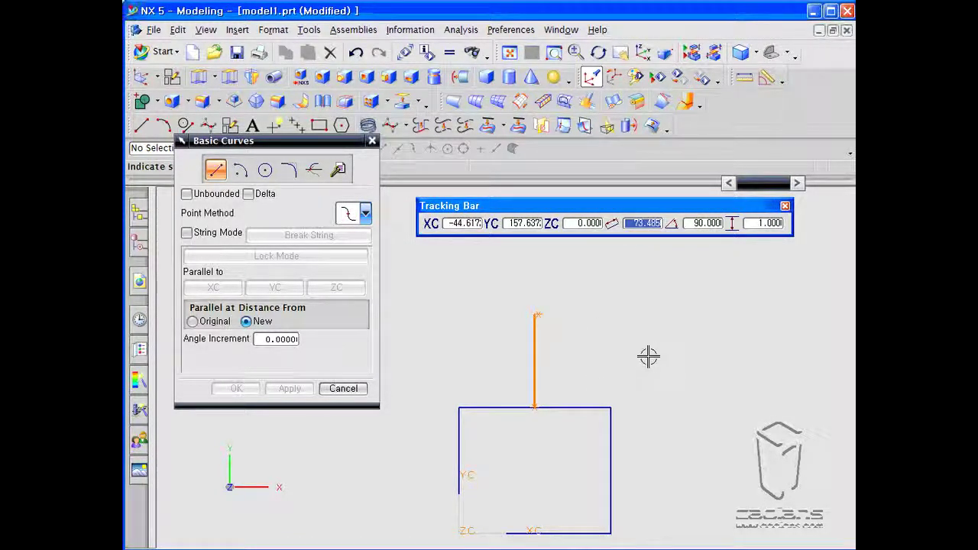
{"action": "type", "text": "50"}
{"action": "key", "text": "Return"}
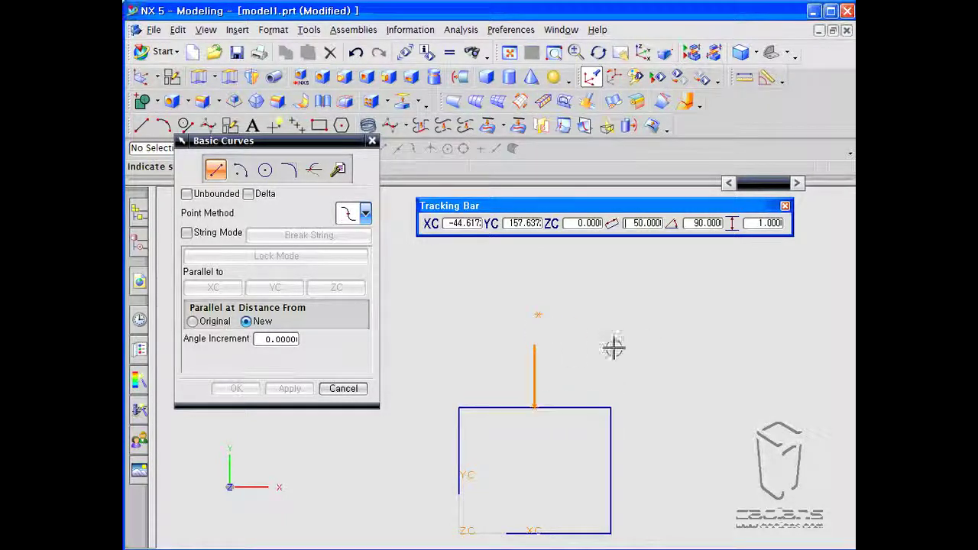
Draw a line parallel to XC from the vertical line's upper end, aligned with the square's upper-right corner, and join its end to that corner
{"action": "left_click", "coordinate": [537, 347]}
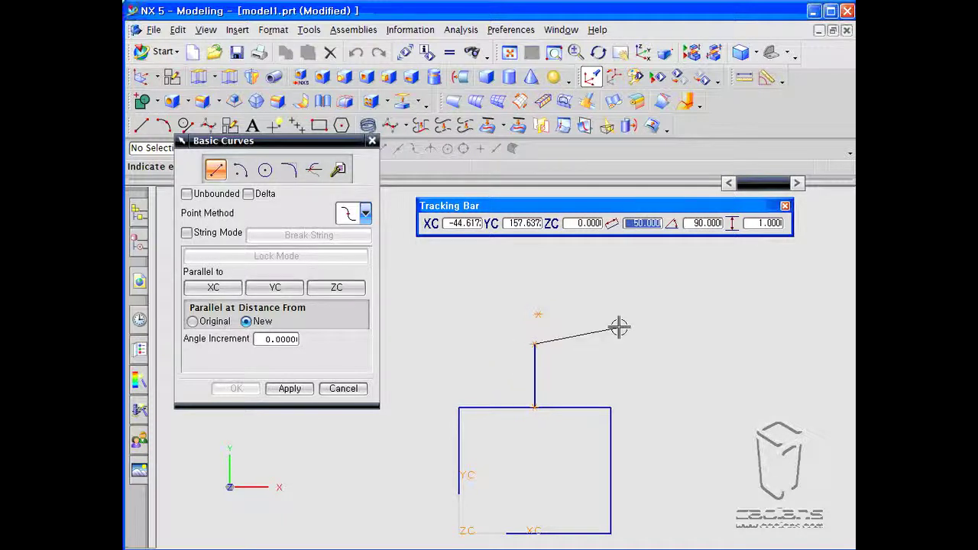
{"action": "left_click", "coordinate": [211, 290]}
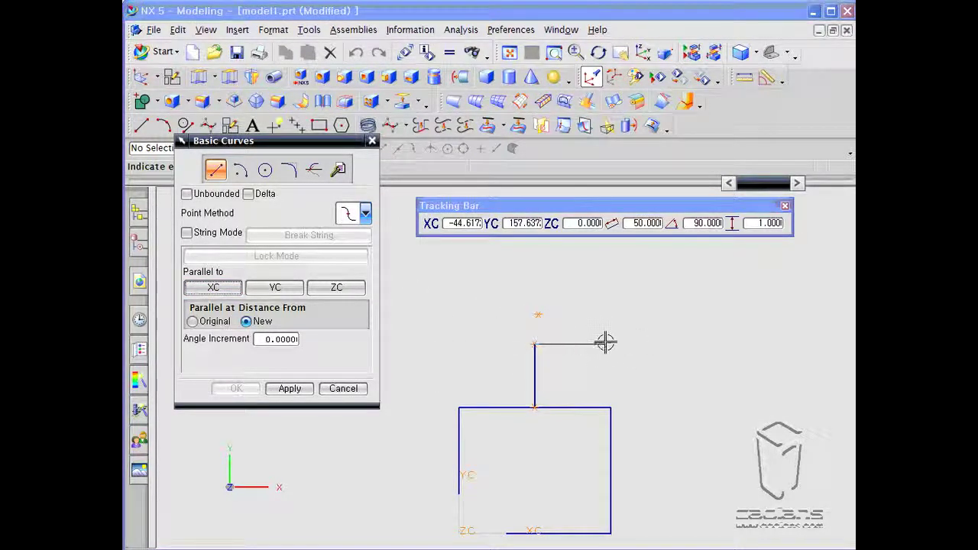
{"action": "left_click", "coordinate": [609, 408]}
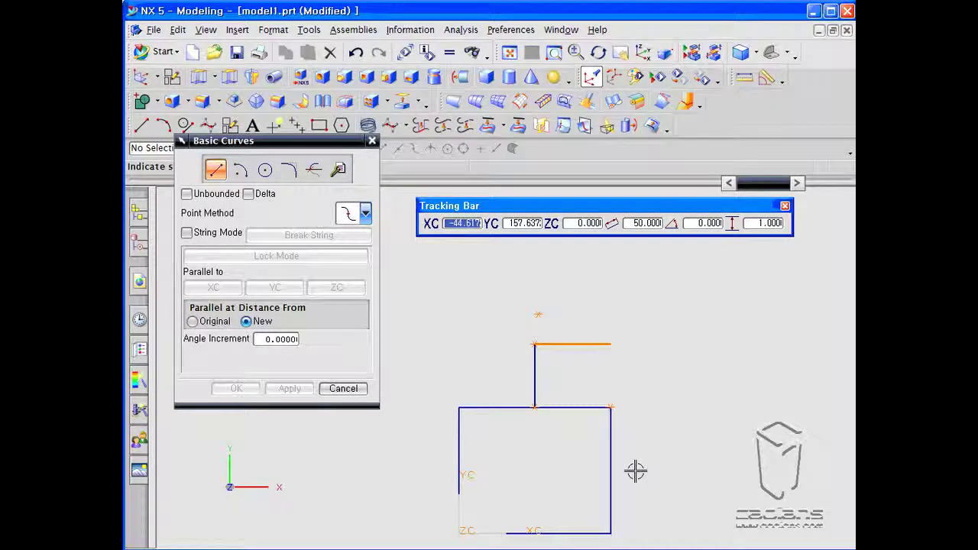
{"action": "left_click", "coordinate": [612, 345]}
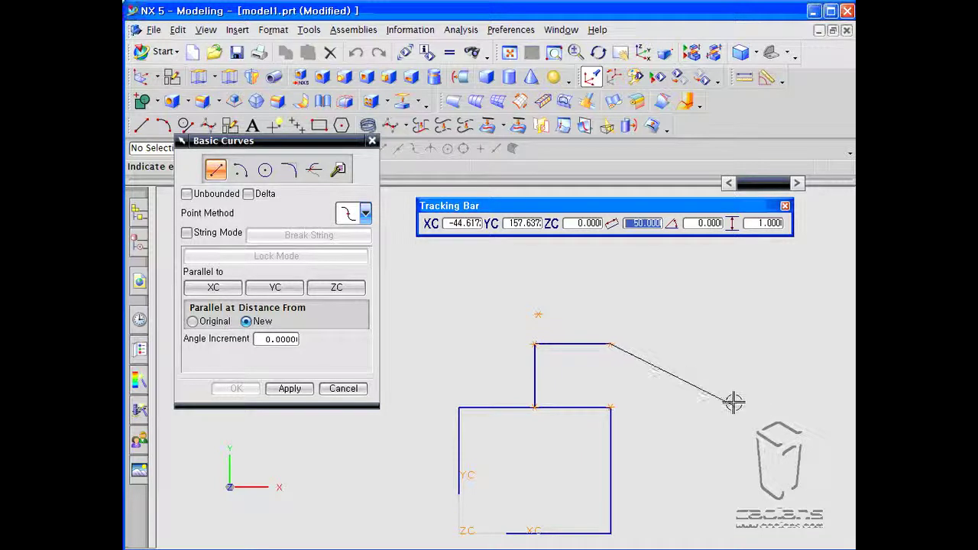
{"action": "left_click", "coordinate": [612, 407]}
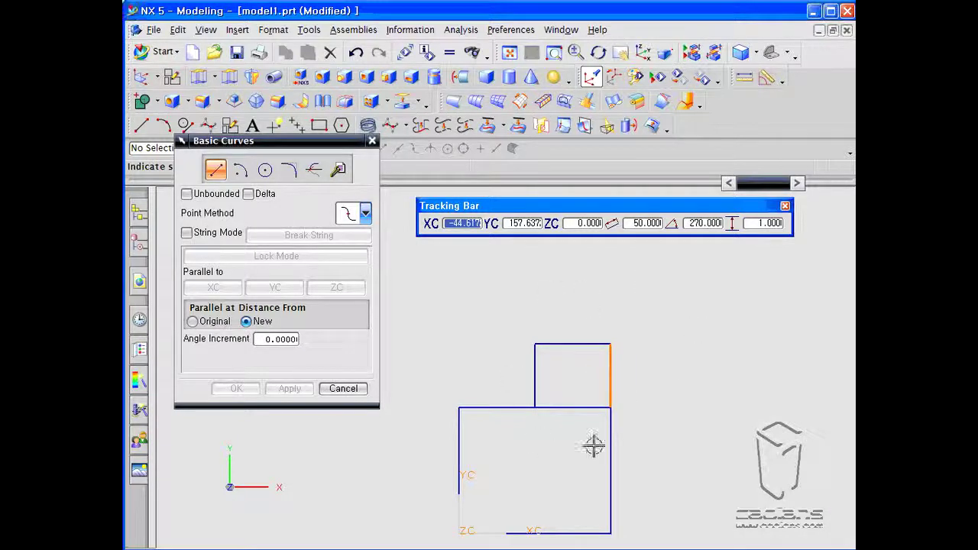
{"action": "middle_click_drag", "start_coordinate": [602, 436], "coordinate": [583, 353], "text": "shift"}
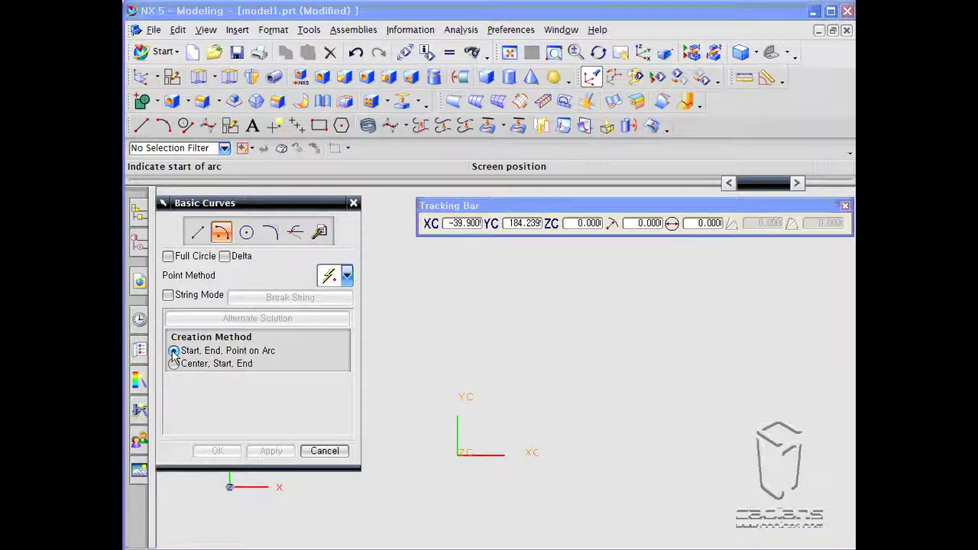
Compare the two arc creation methods and draw an arc of about 56 mm radius with Start, End, Point on Arc
{"action": "left_click", "coordinate": [205, 366]}
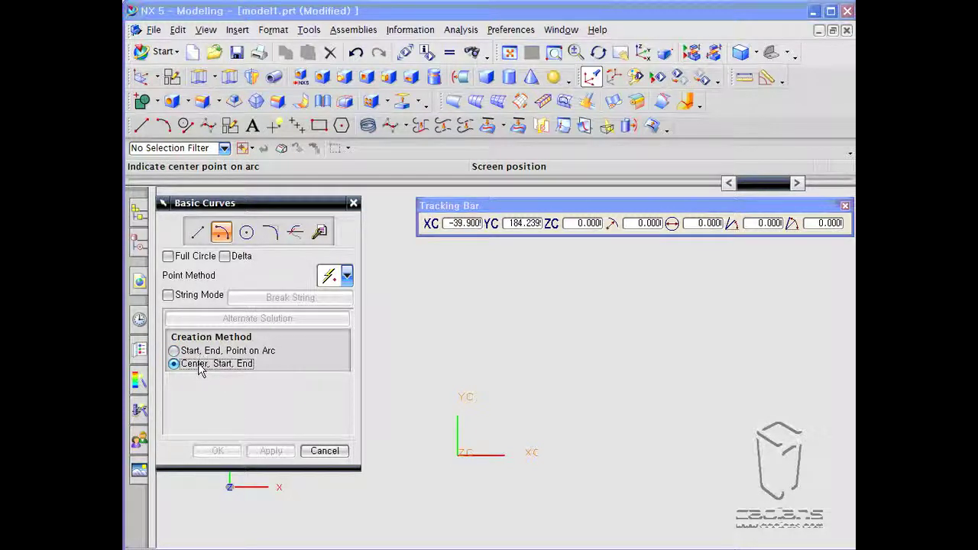
{"action": "left_click", "coordinate": [191, 351]}
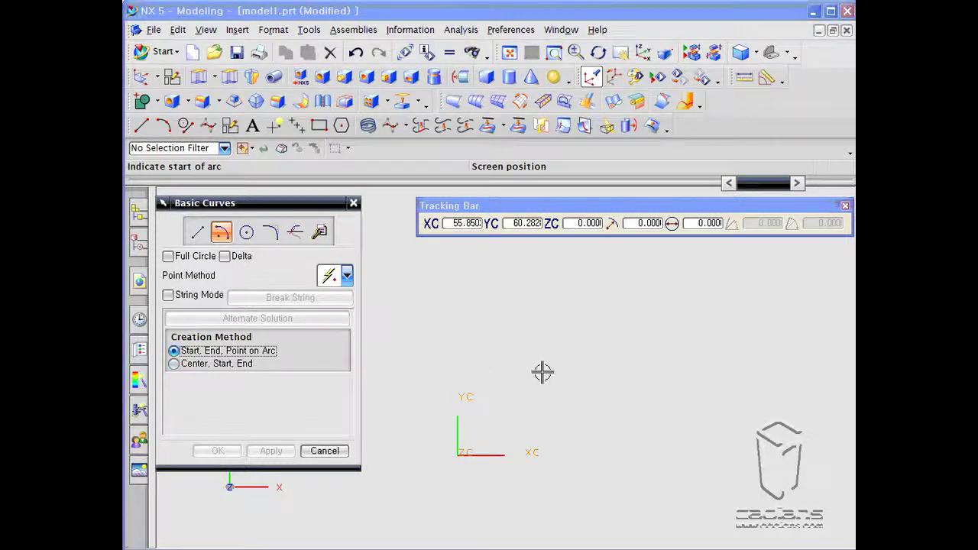
{"action": "left_click", "coordinate": [569, 383]}
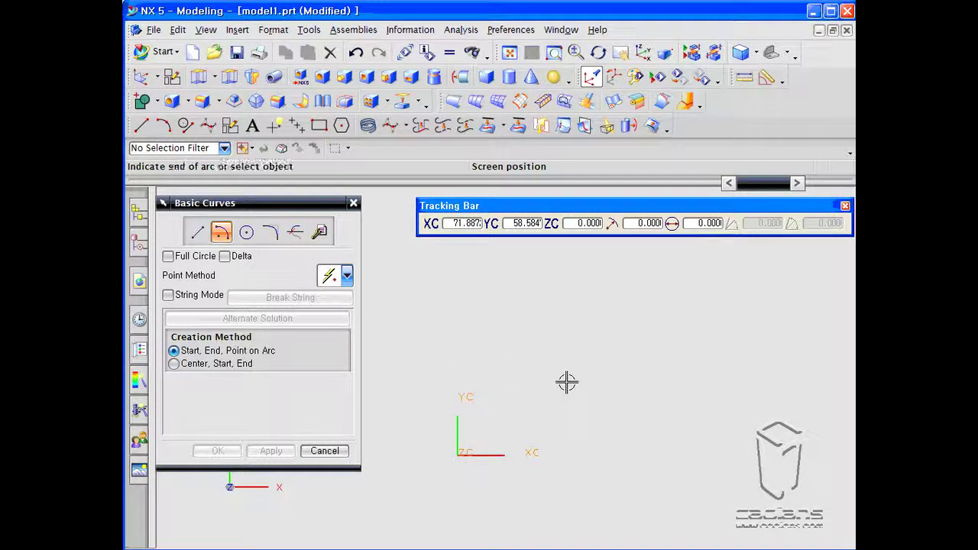
{"action": "left_click", "coordinate": [693, 474]}
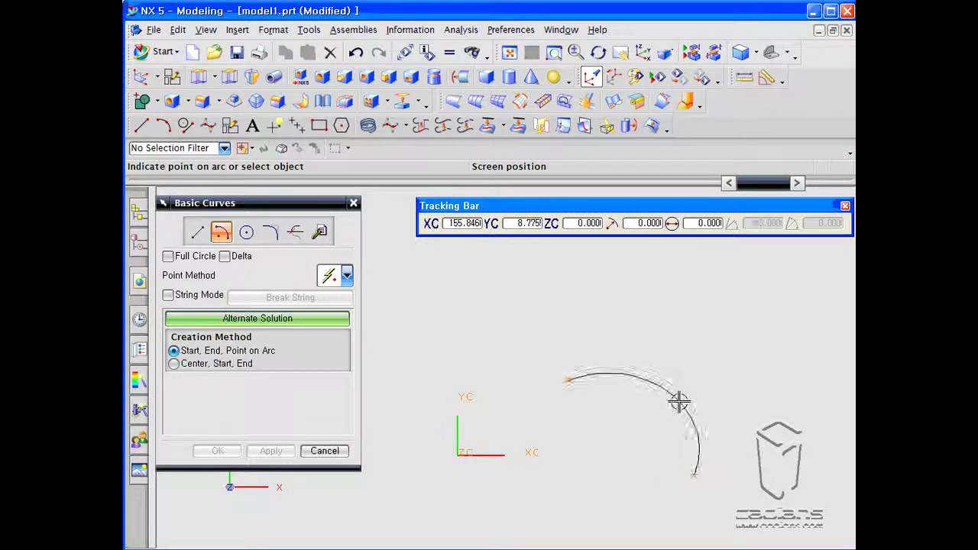
{"action": "left_click", "coordinate": [686, 371]}
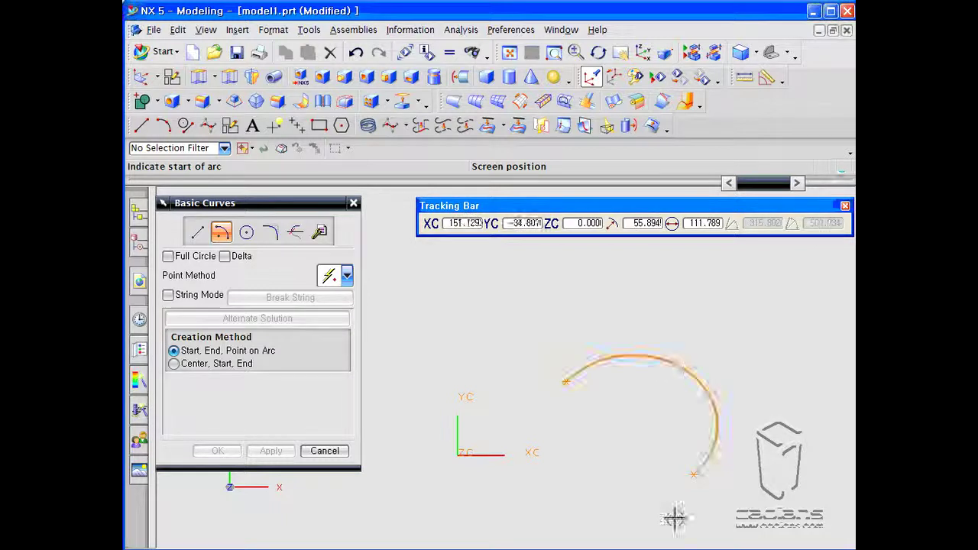
Draw a second arc of about 169 mm radius with Center, Start, End, centred near XC 17, YC 80
{"action": "left_click", "coordinate": [187, 364]}
{"action": "left_click", "coordinate": [483, 354]}
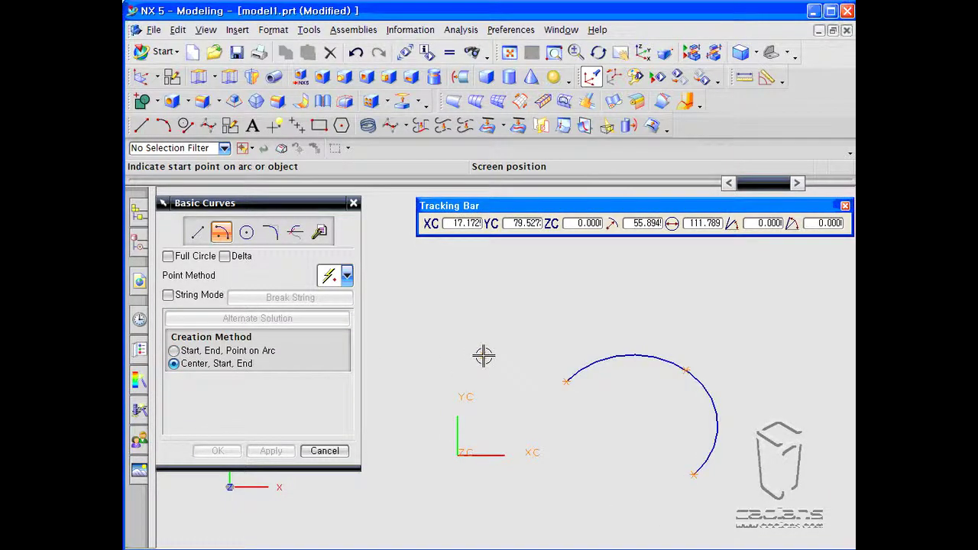
{"action": "left_click", "coordinate": [740, 352]}
{"action": "left_click", "coordinate": [650, 269]}
{"action": "middle_click_drag", "start_coordinate": [646, 298], "coordinate": [606, 322], "text": "shift"}
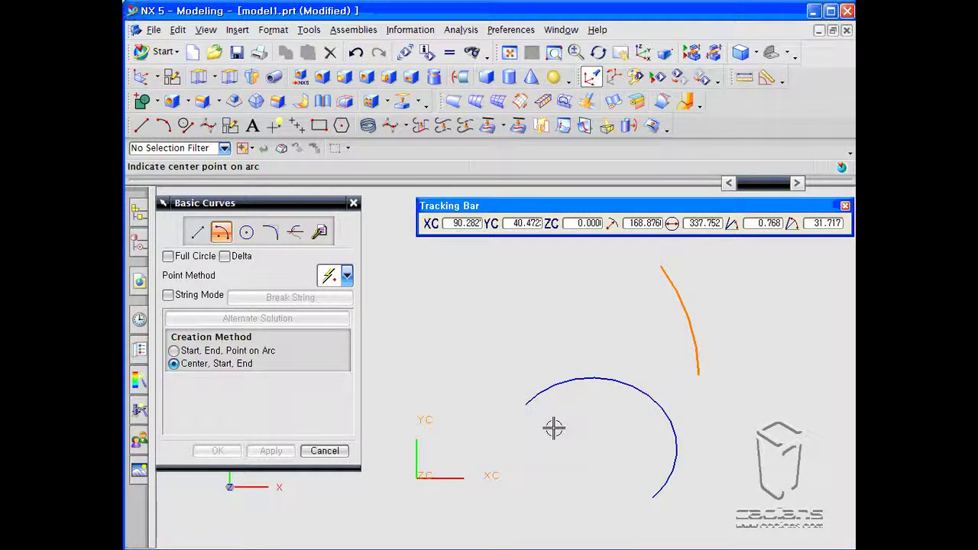
{"action": "middle_click_drag", "start_coordinate": [428, 389], "coordinate": [493, 376], "text": "shift"}
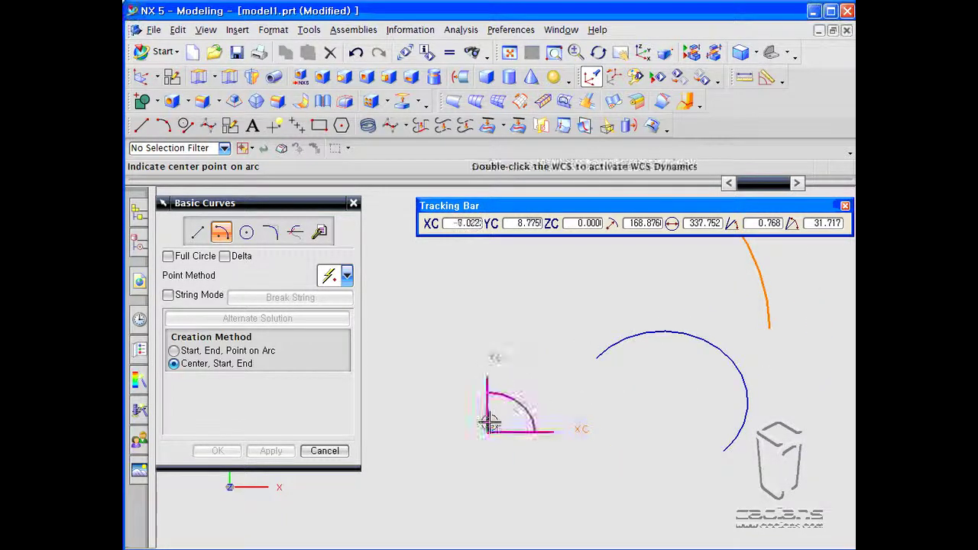
Check the available point methods and set the arc creation method back to Start, End, Point on Arc
{"action": "left_click", "coordinate": [347, 276]}
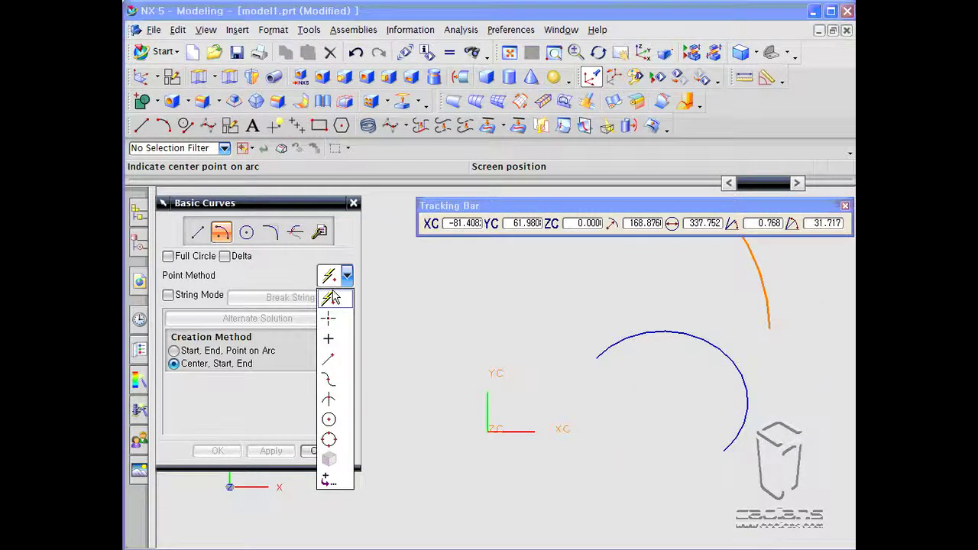
{"action": "left_click", "coordinate": [196, 355]}
{"action": "left_click", "coordinate": [196, 352]}
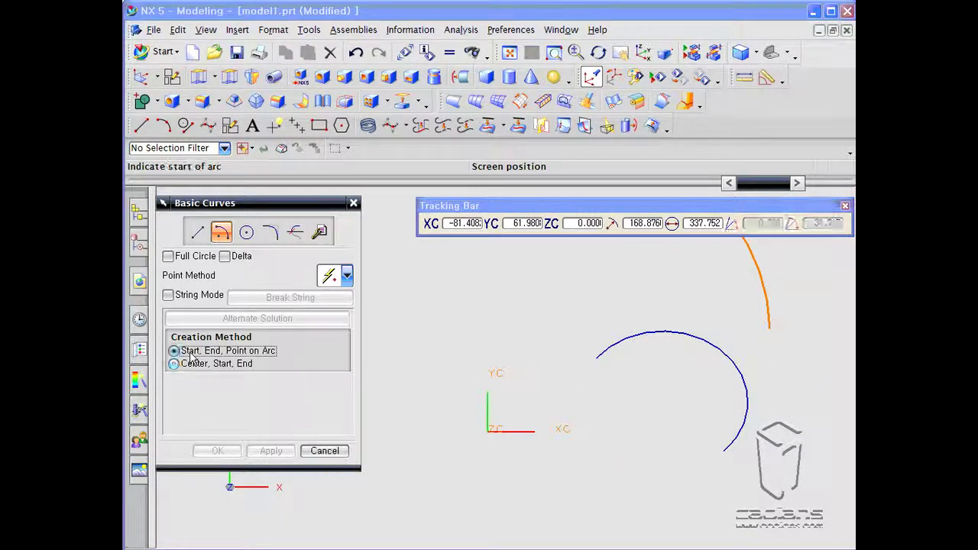
Draw a Start, End, Point on Arc arc from the lower arc's center to the upper arc's lower end, through the lower arc's left endpoint
{"action": "left_click", "coordinate": [248, 364]}
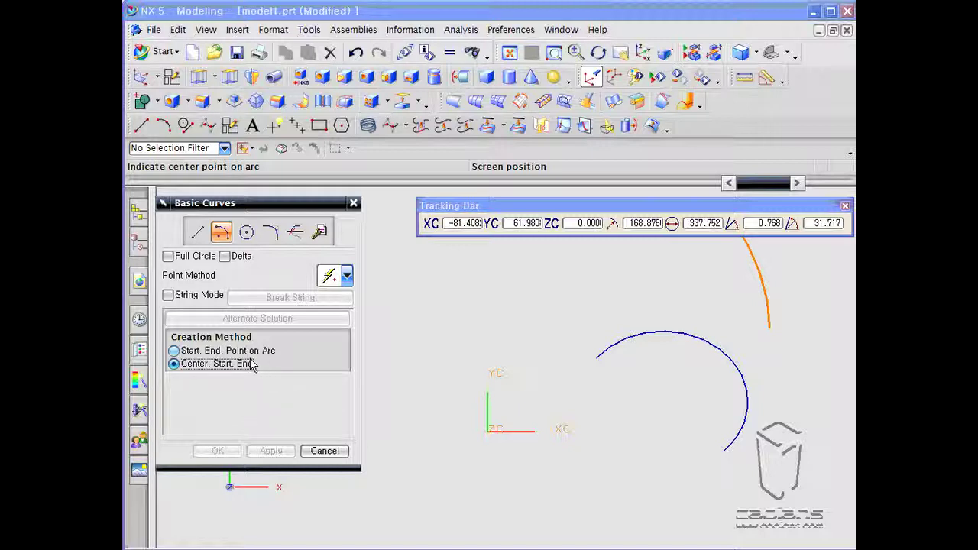
{"action": "left_click", "coordinate": [219, 351]}
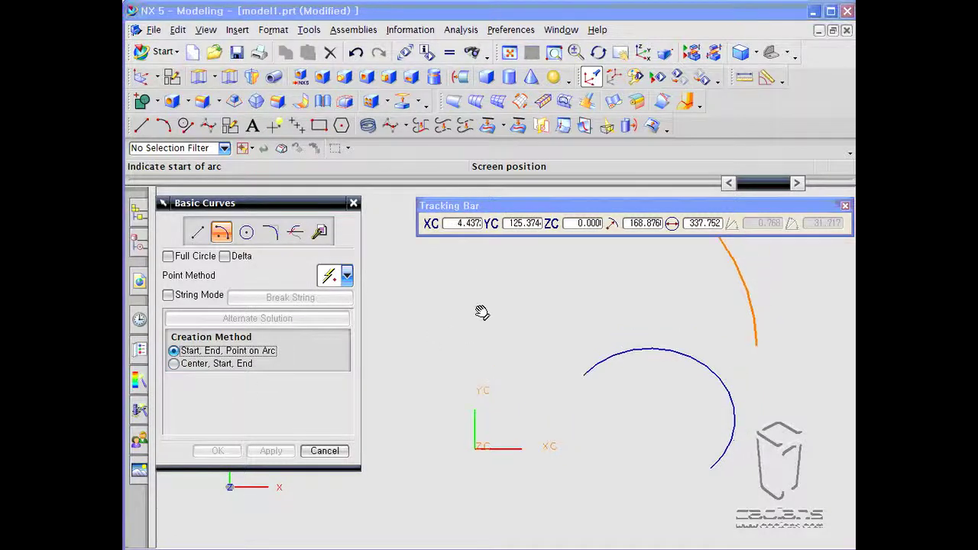
{"action": "left_click", "coordinate": [347, 276]}
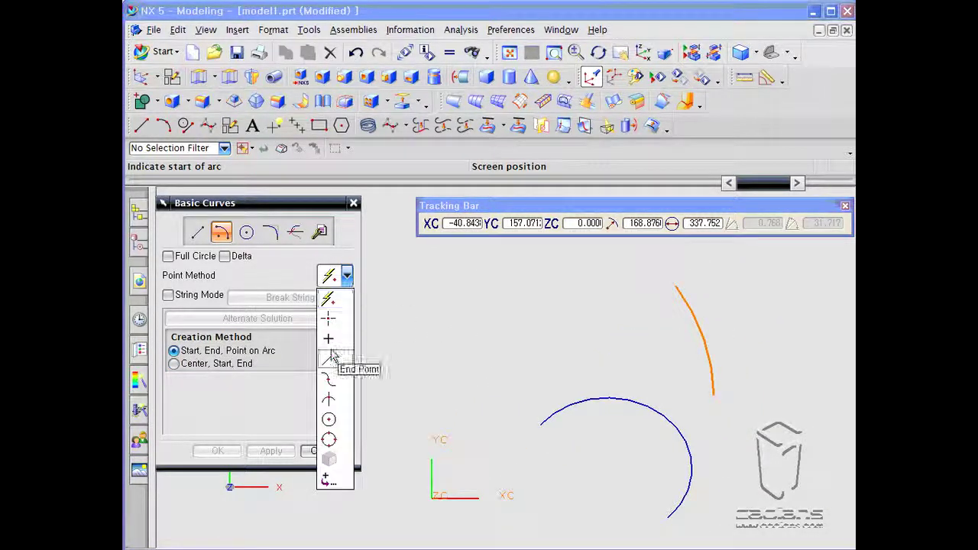
{"action": "left_click", "coordinate": [330, 420]}
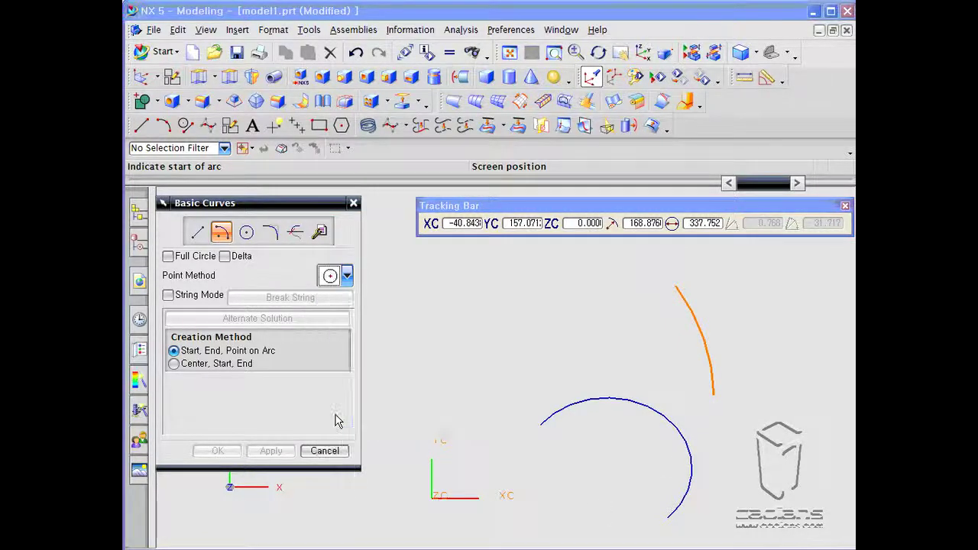
{"action": "left_click", "coordinate": [673, 419]}
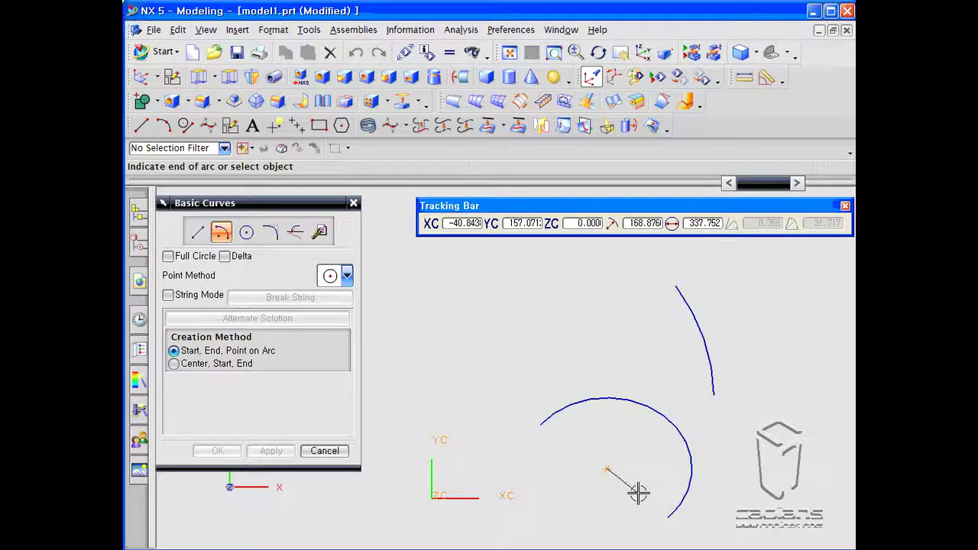
{"action": "left_click", "coordinate": [346, 275]}
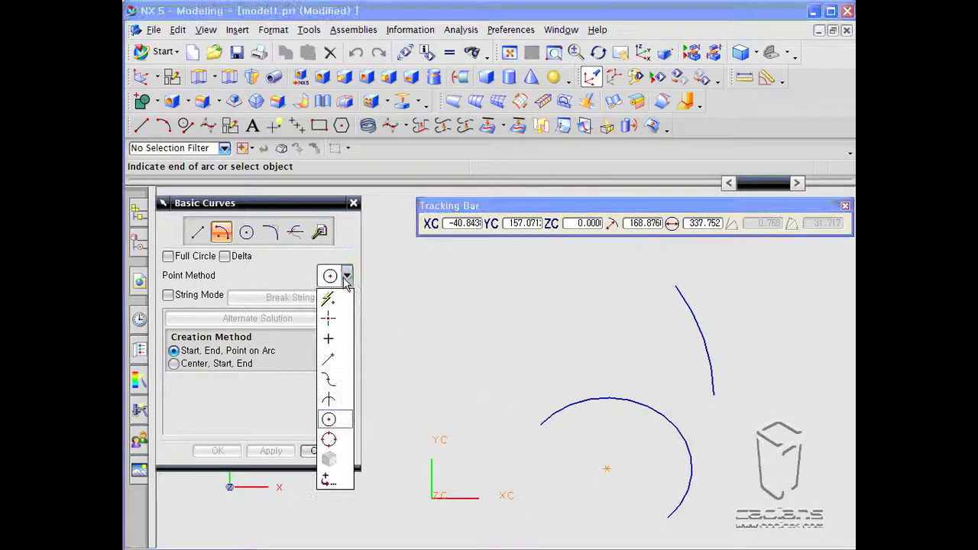
{"action": "left_click", "coordinate": [329, 359]}
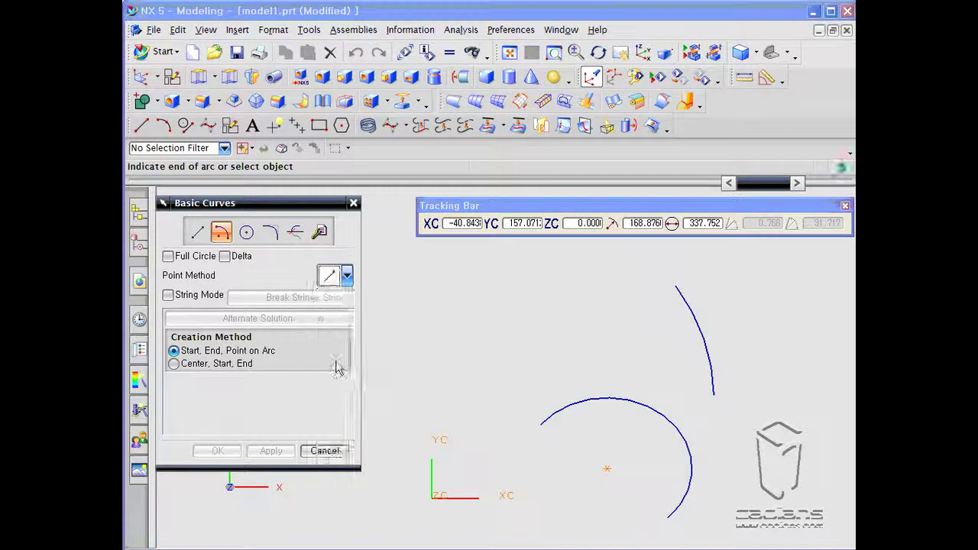
{"action": "left_click", "coordinate": [709, 393]}
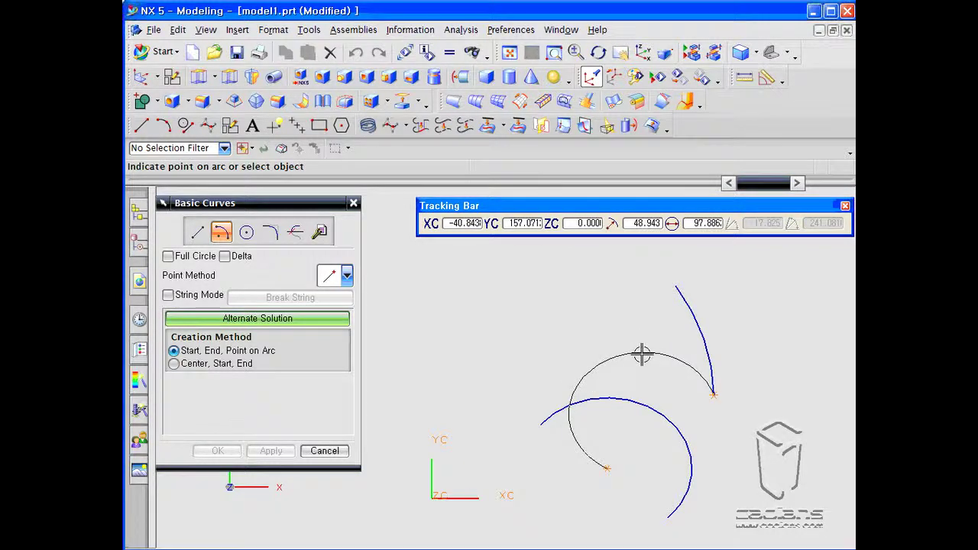
{"action": "left_click", "coordinate": [541, 422]}
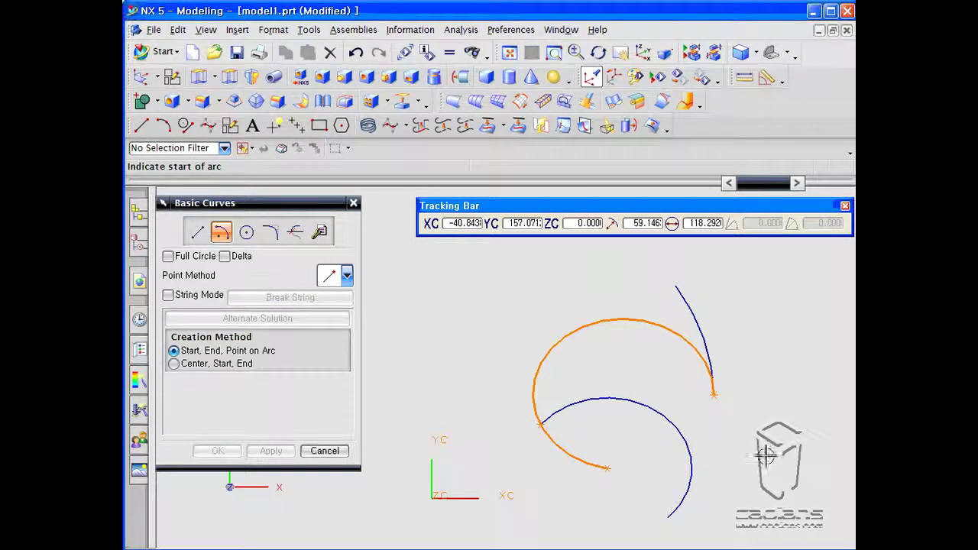
{"action": "left_click", "coordinate": [346, 276]}
{"action": "left_click", "coordinate": [329, 478]}
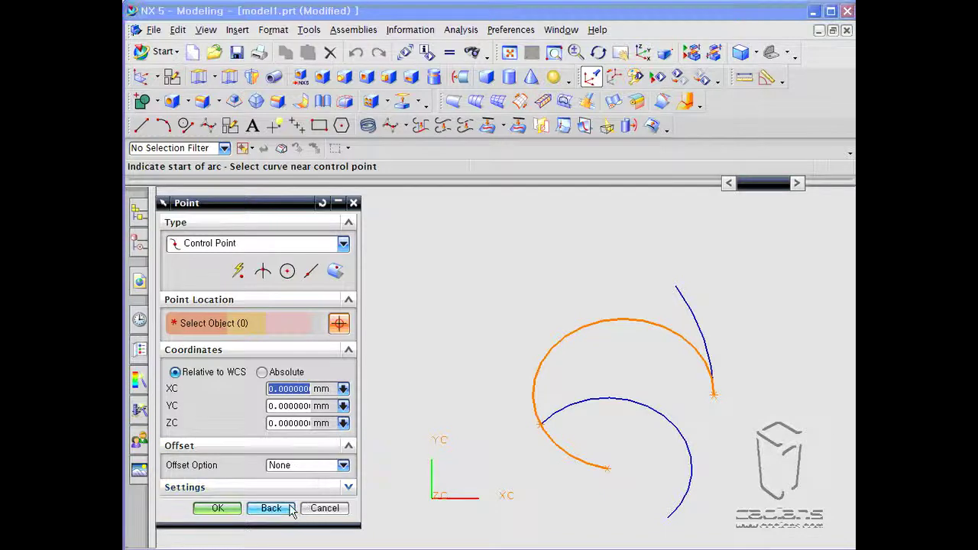
{"action": "left_click", "coordinate": [289, 510]}
Start a Center, Start, End arc with the Point Constructor, placing its center at the WCS origin and its start point at XC 100
{"action": "left_click", "coordinate": [218, 365]}
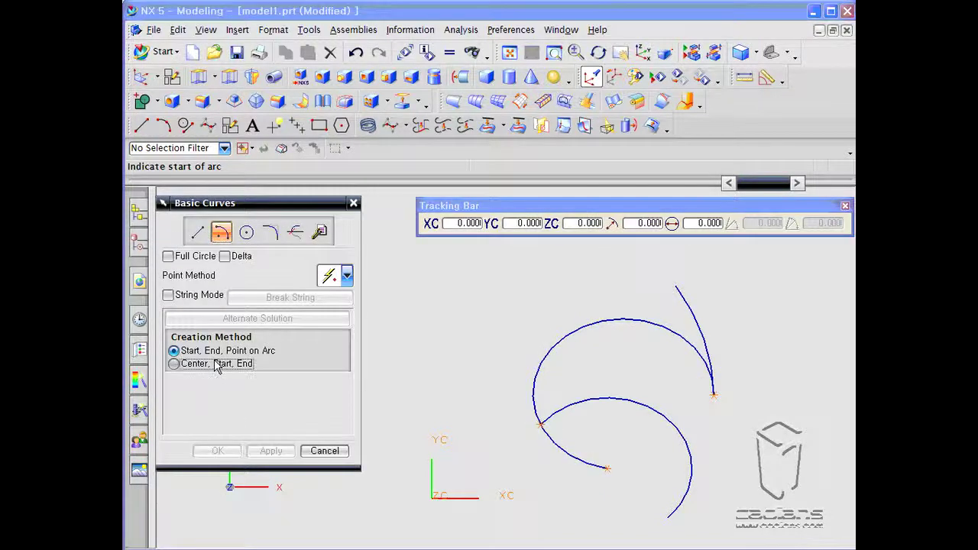
{"action": "left_click", "coordinate": [346, 276]}
{"action": "left_click", "coordinate": [329, 480]}
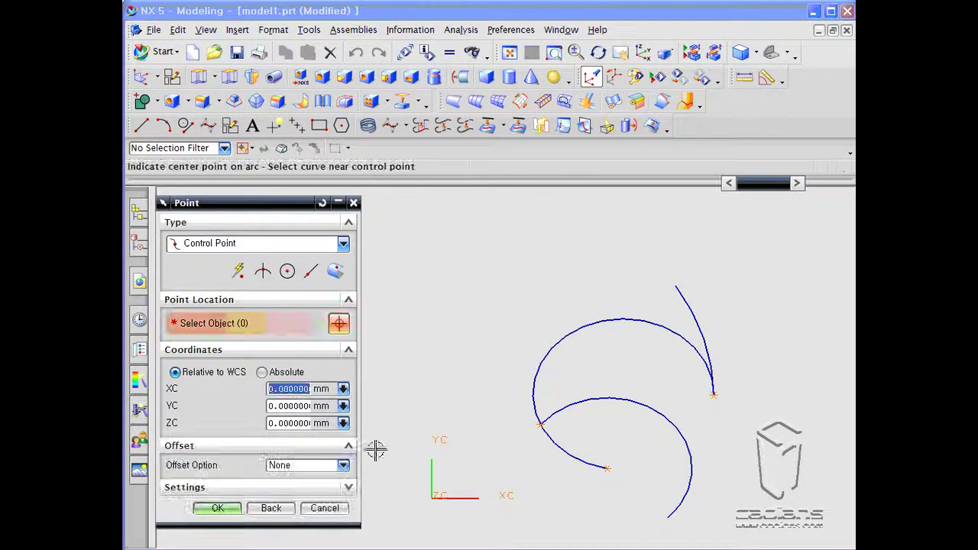
{"action": "left_click", "coordinate": [218, 508]}
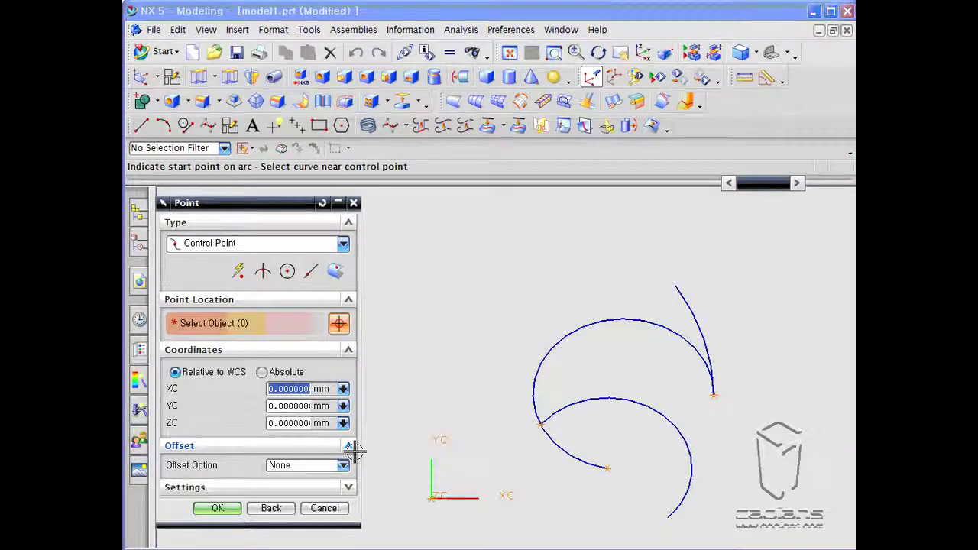
{"action": "left_click", "coordinate": [218, 509]}
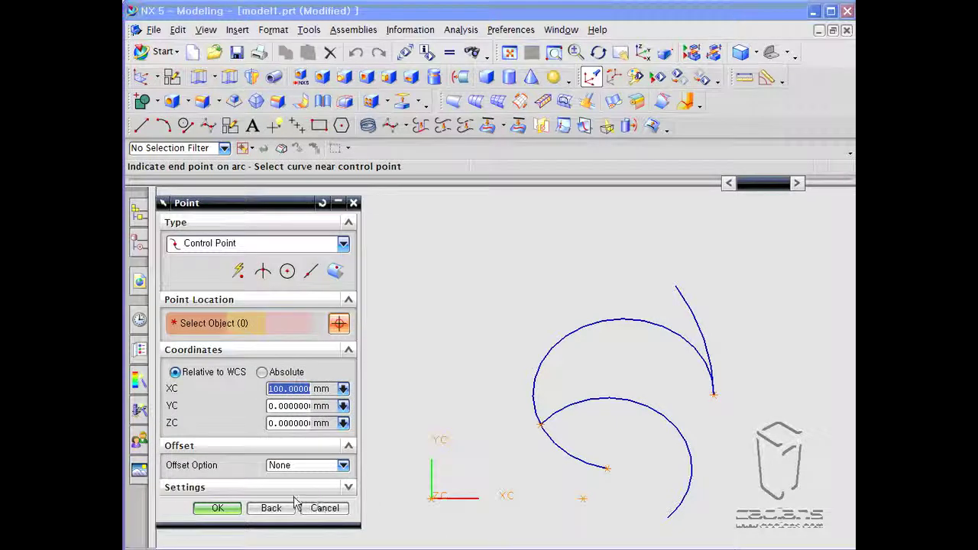
Place the arc's end point on the YC axis with XC 0, and leave the curve command
{"action": "left_click", "coordinate": [283, 406]}
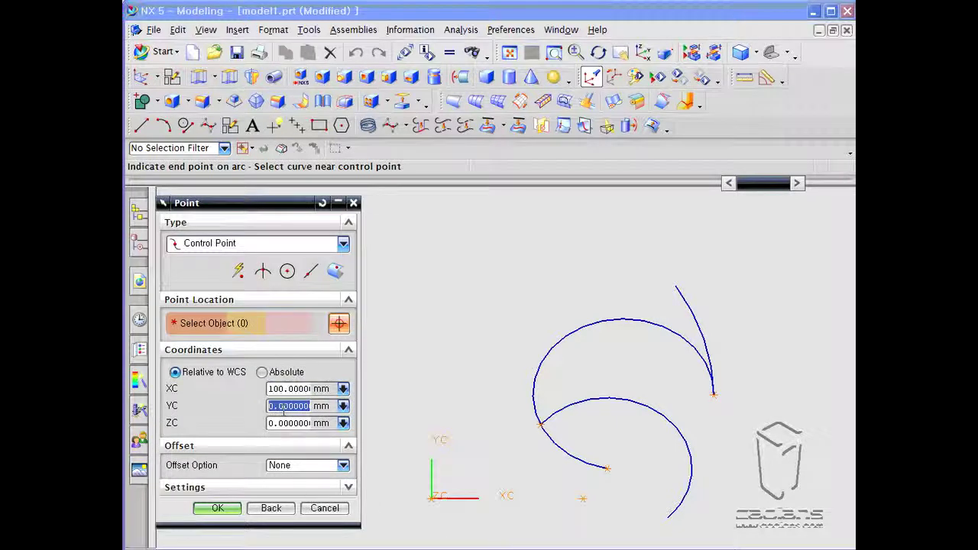
{"action": "left_click", "coordinate": [289, 388]}
{"action": "type", "text": "0"}
{"action": "left_click", "coordinate": [288, 406]}
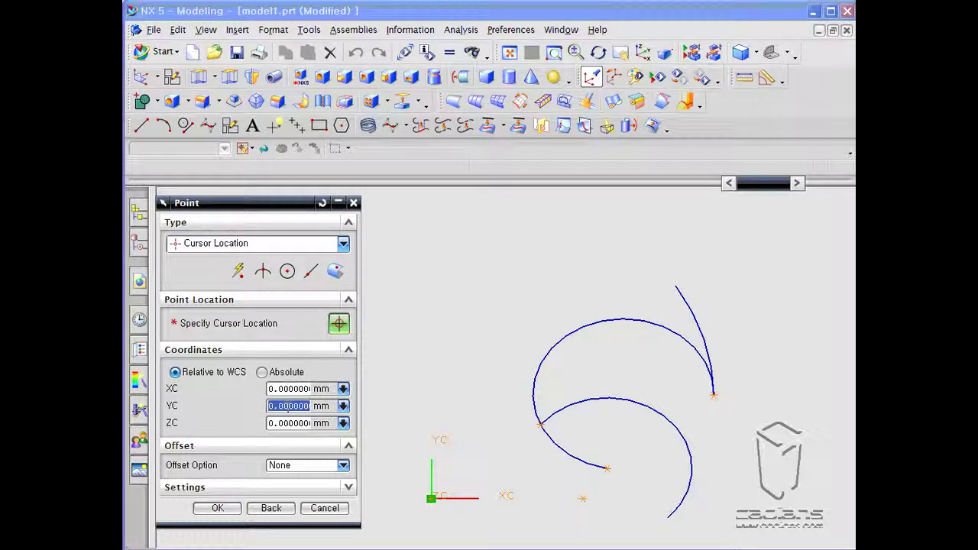
{"action": "left_click", "coordinate": [218, 508]}
{"action": "left_click", "coordinate": [324, 508]}
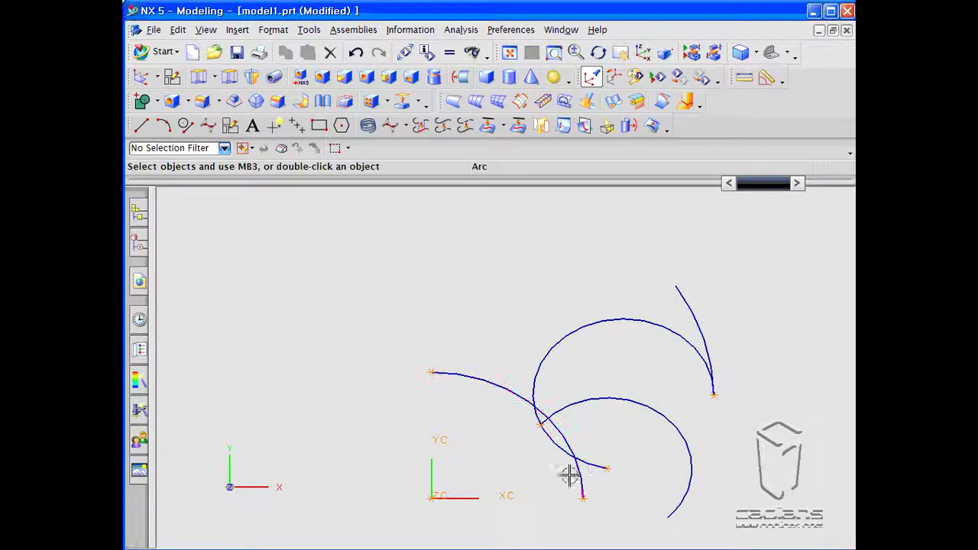
Draw a Basic Curves circle of about 74 mm radius in the empty area left of the arcs, centred near XC -117, YC 103
{"action": "left_click", "coordinate": [207, 125]}
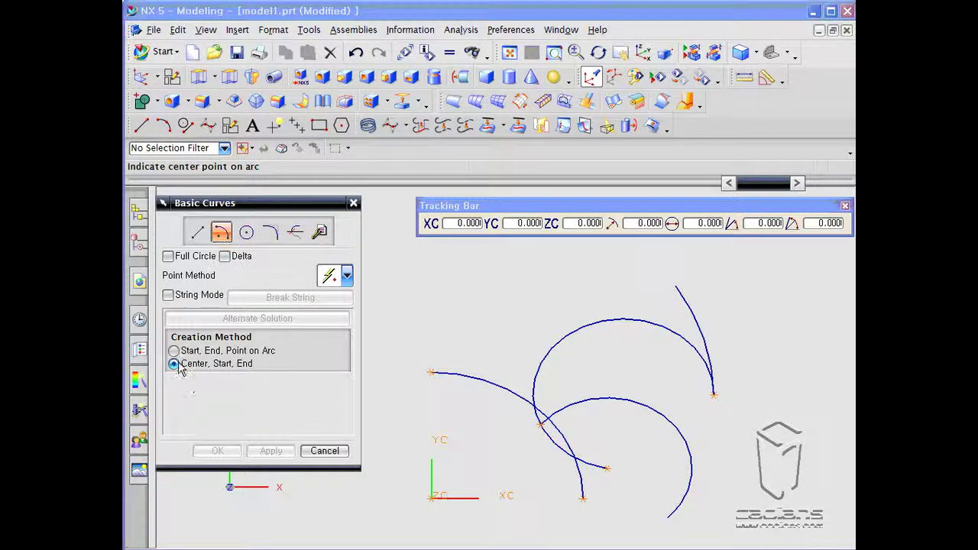
{"action": "left_click", "coordinate": [245, 233]}
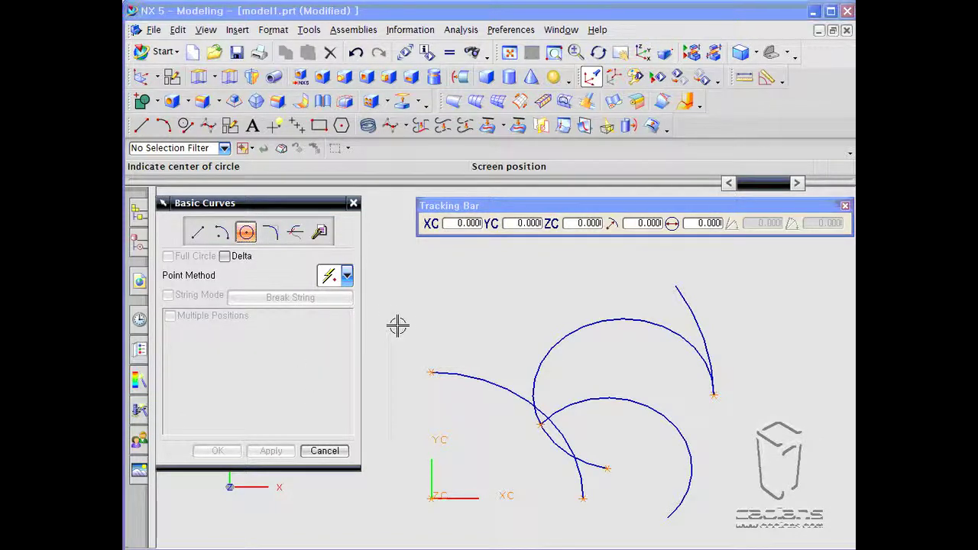
{"action": "middle_click_drag", "start_coordinate": [457, 327], "coordinate": [617, 327], "text": "shift"}
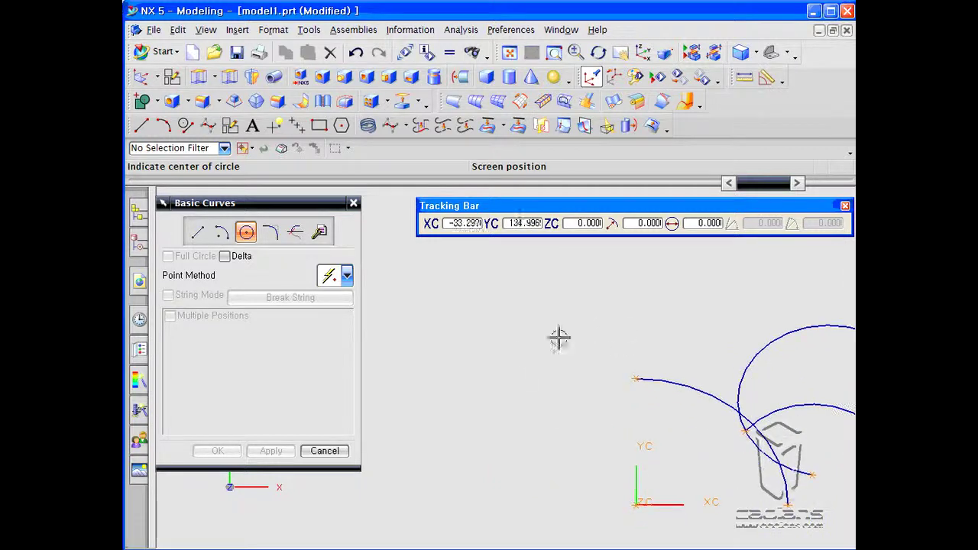
{"action": "left_click", "coordinate": [458, 375]}
{"action": "left_click", "coordinate": [556, 327]}
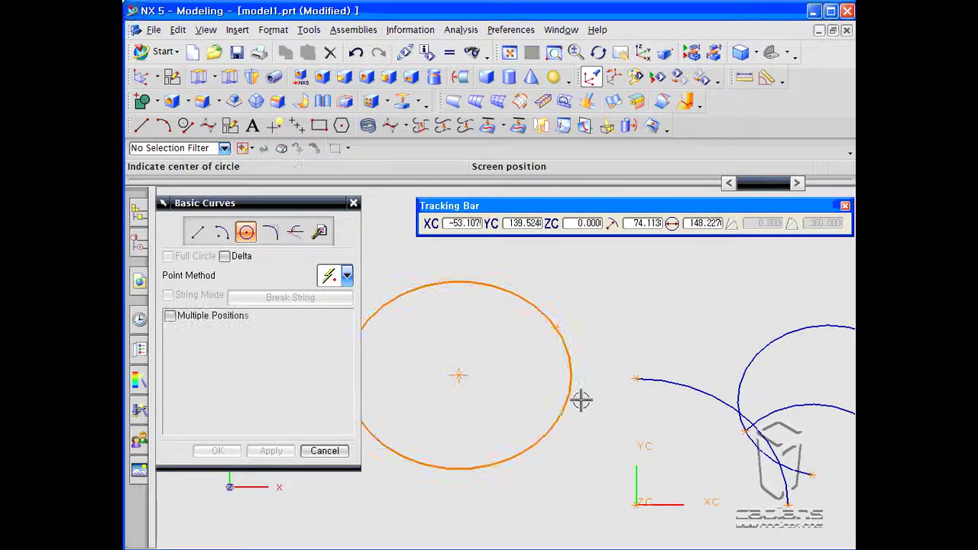
{"action": "middle_click_drag", "start_coordinate": [563, 397], "coordinate": [603, 402], "text": "shift"}
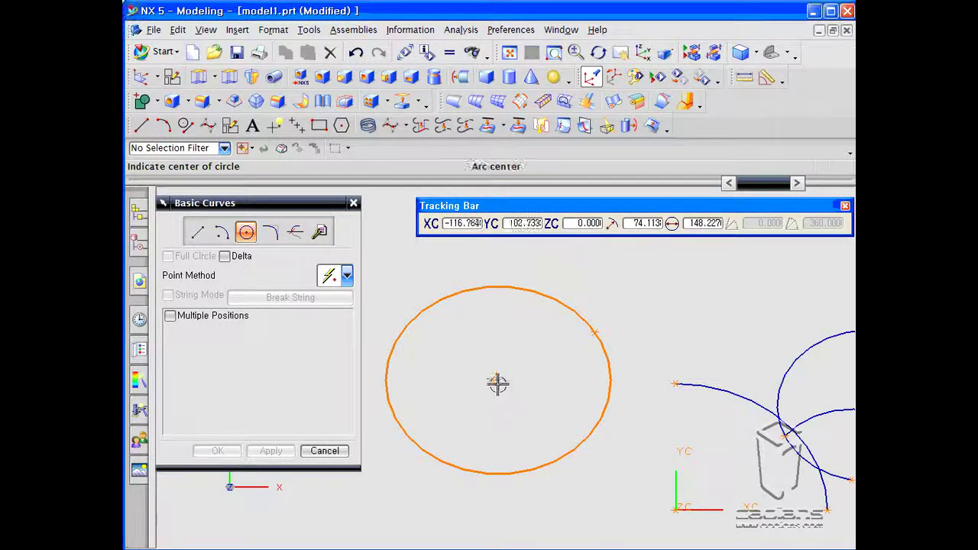
Set the new circle's radius to 50 mm
{"action": "left_click", "coordinate": [635, 222]}
{"action": "type", "text": "50"}
{"action": "key", "text": "Return"}
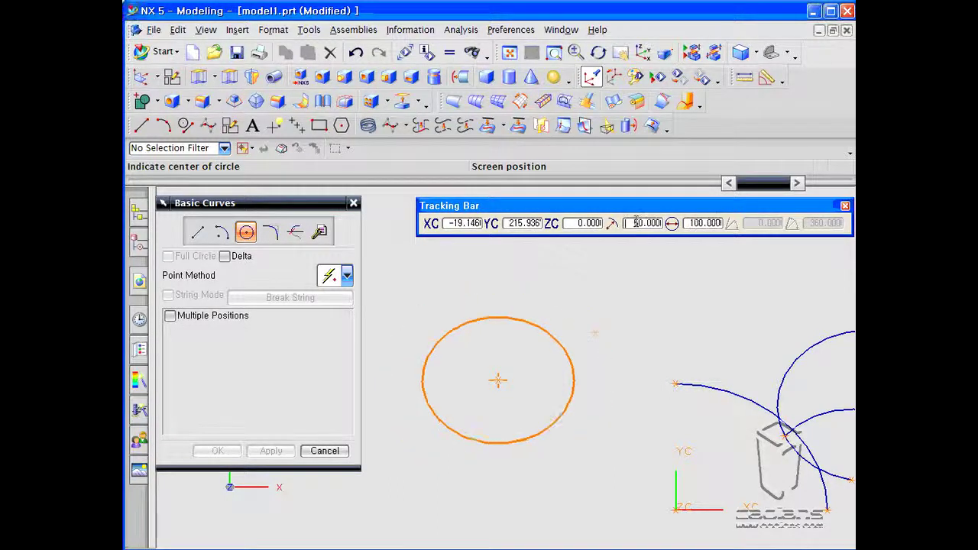
Try to draw another circle to the right of the 50 mm radius circle by entering its diameter
{"action": "left_click", "coordinate": [634, 343]}
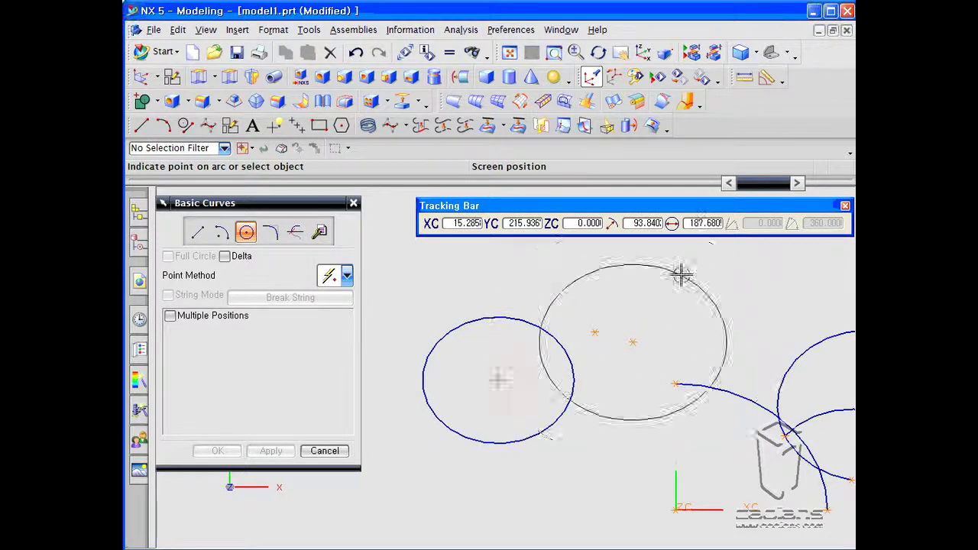
{"action": "left_click", "coordinate": [694, 222]}
{"action": "type", "text": "00"}
{"action": "key", "text": "Return"}
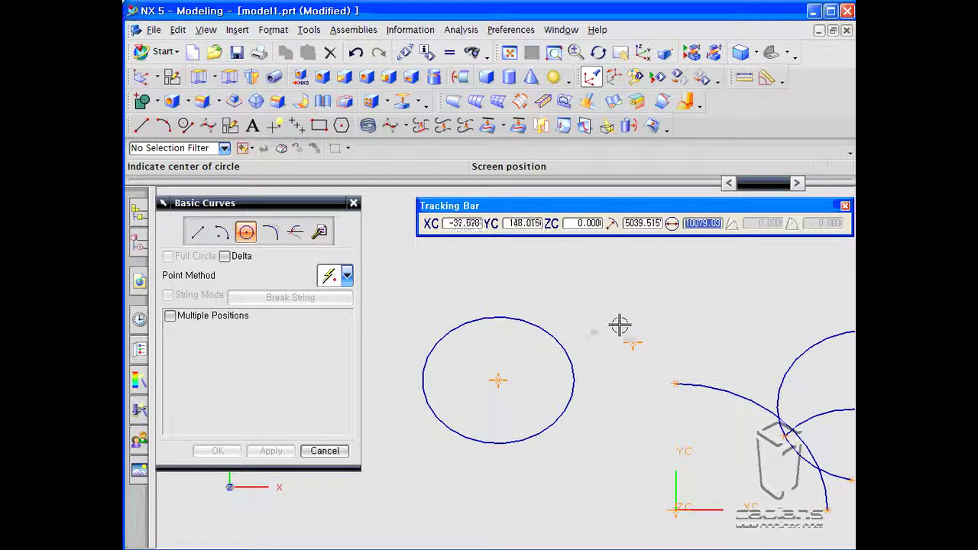
Draw a circle of about 62 mm radius overlapping the first circle's right side and set its diameter to 120 mm
{"action": "left_click", "coordinate": [247, 236]}
{"action": "left_click", "coordinate": [616, 362]}
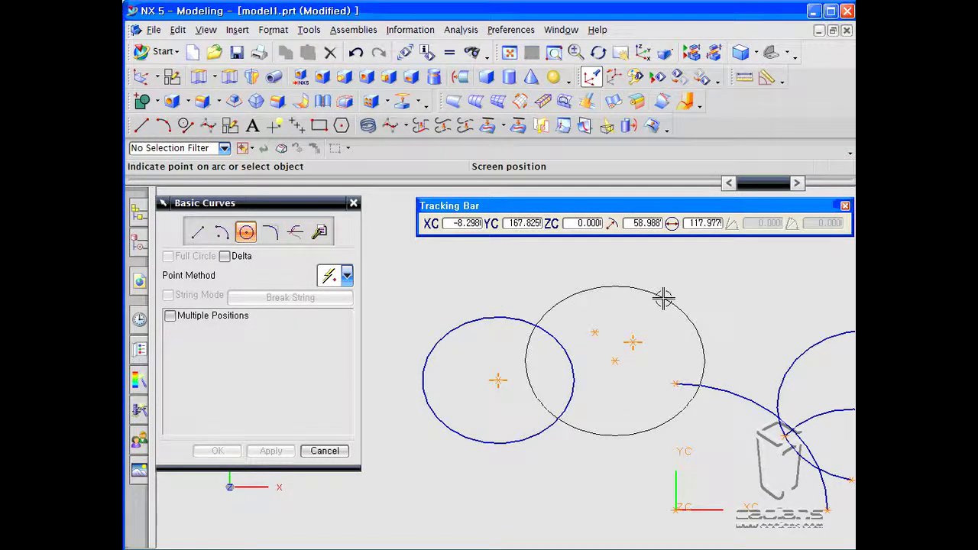
{"action": "left_click", "coordinate": [663, 293]}
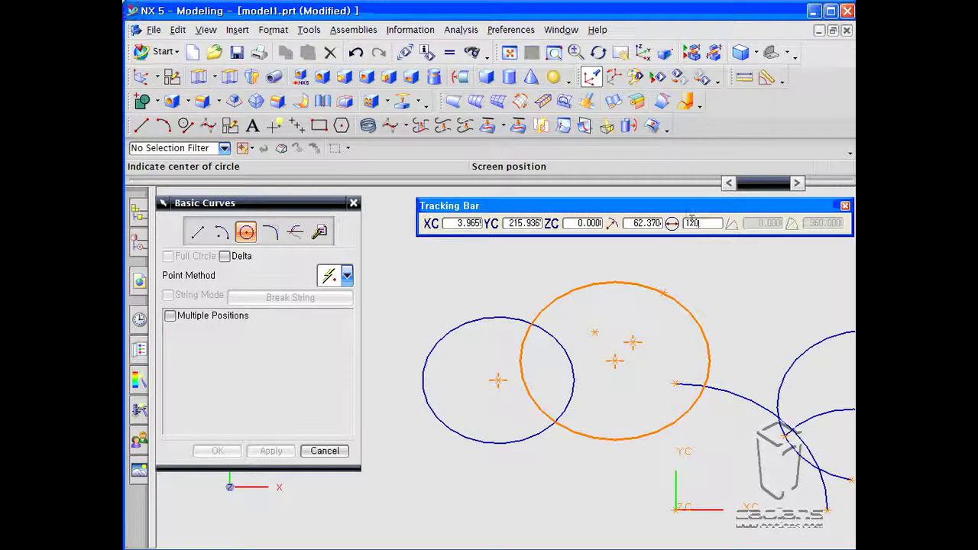
{"action": "left_click", "coordinate": [691, 220]}
{"action": "type", "text": "120"}
{"action": "key", "text": "Return"}
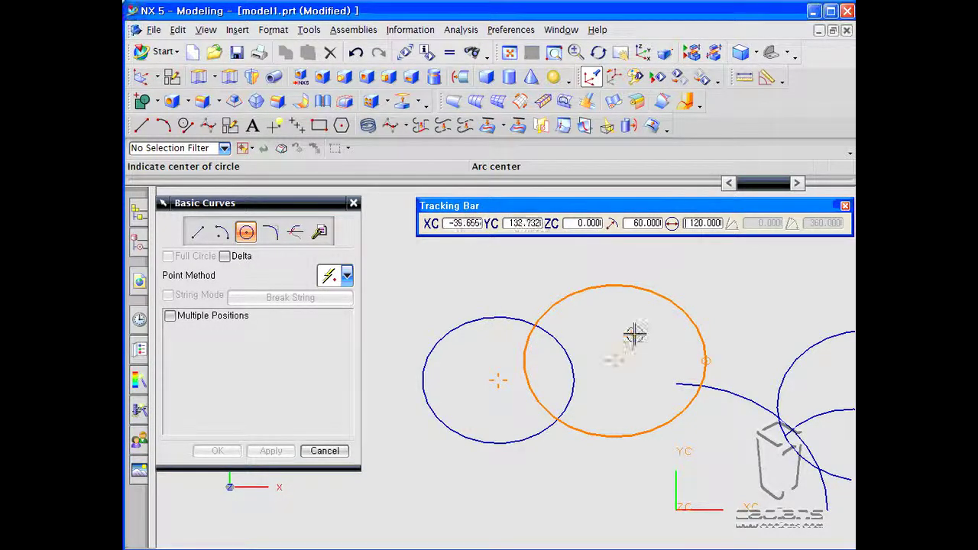
{"action": "double_click", "coordinate": [690, 224]}
{"action": "double_click", "coordinate": [654, 223]}
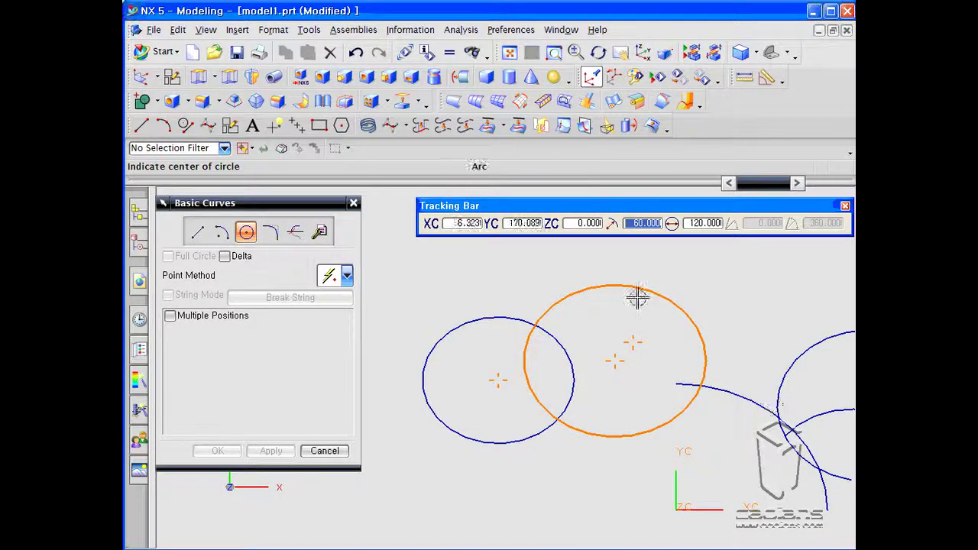
Draw a full circle of about 87 mm radius with the Arc tool's Full Circle option, up and left of the two circles
{"action": "left_click", "coordinate": [220, 234]}
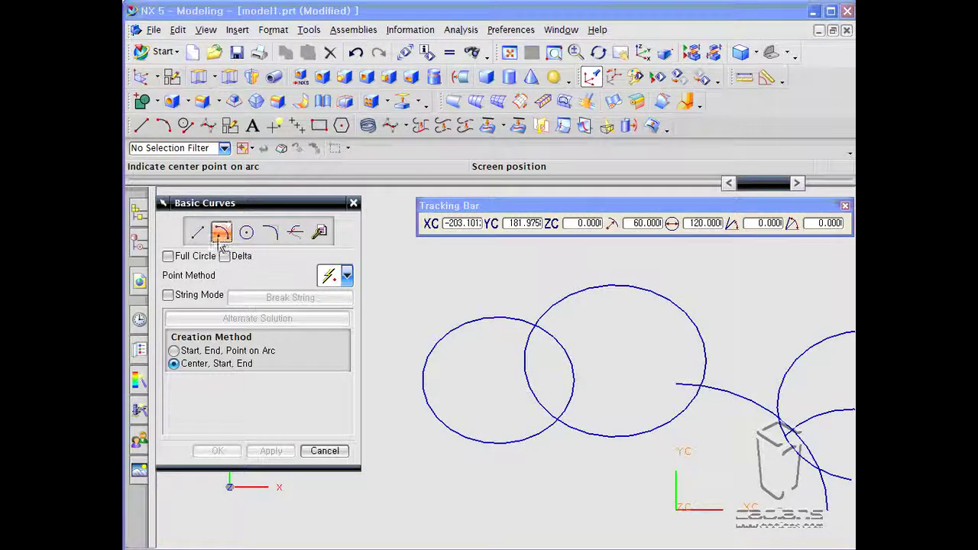
{"action": "left_click", "coordinate": [180, 260]}
{"action": "middle_click_drag", "start_coordinate": [427, 324], "coordinate": [454, 397], "text": "shift"}
{"action": "left_click", "coordinate": [406, 334]}
{"action": "left_click", "coordinate": [538, 333]}
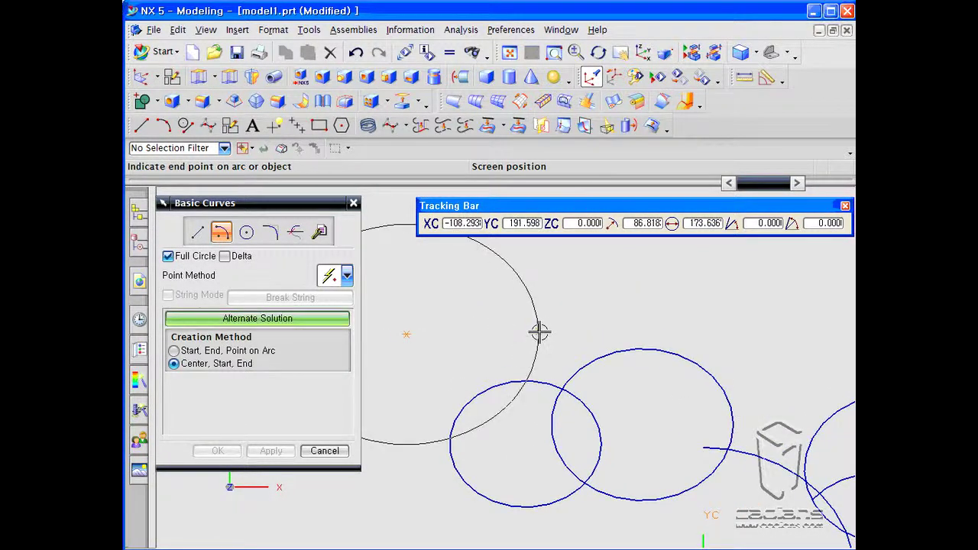
{"action": "left_click", "coordinate": [538, 334]}
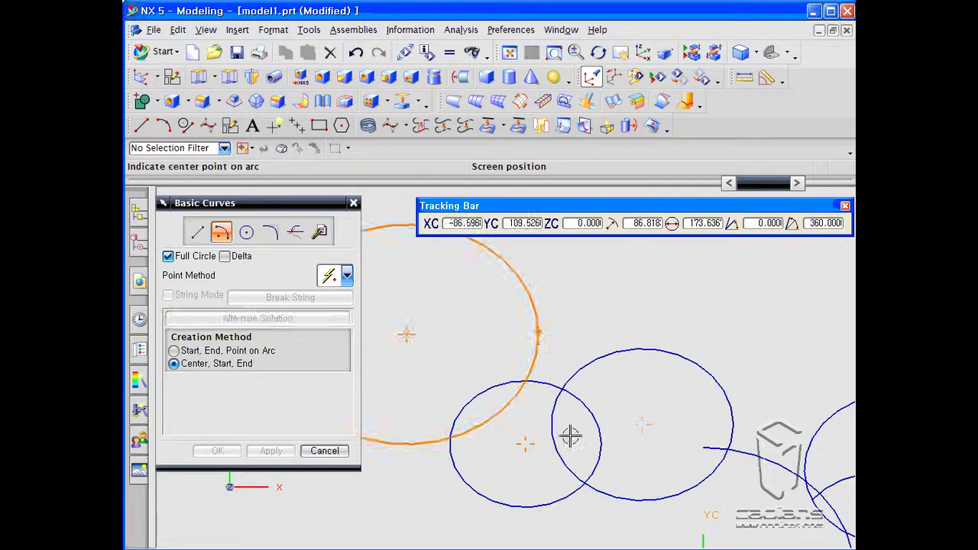
{"action": "middle_click_drag", "start_coordinate": [546, 356], "coordinate": [598, 400], "text": "shift"}
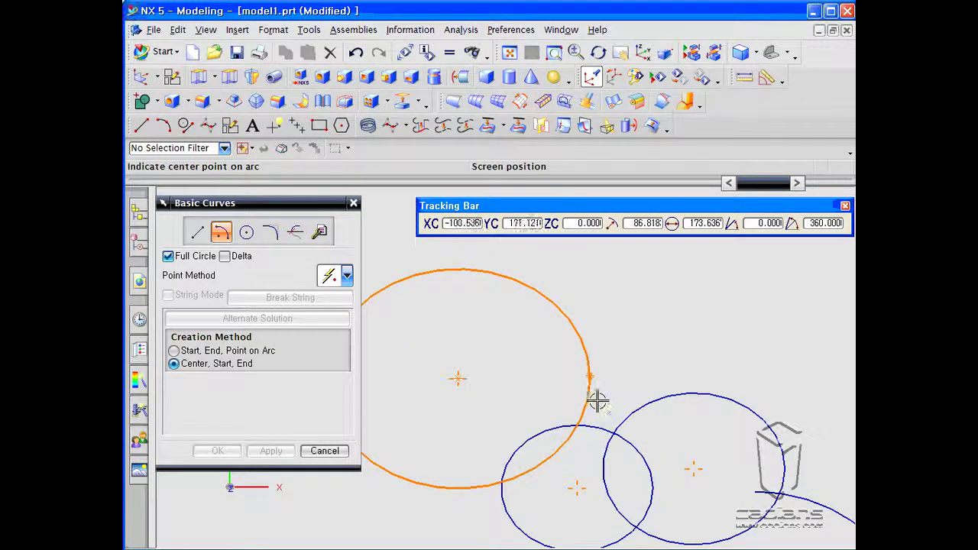
{"action": "scroll", "coordinate": [535, 387], "scroll_direction": "up", "scroll_amount": 2}
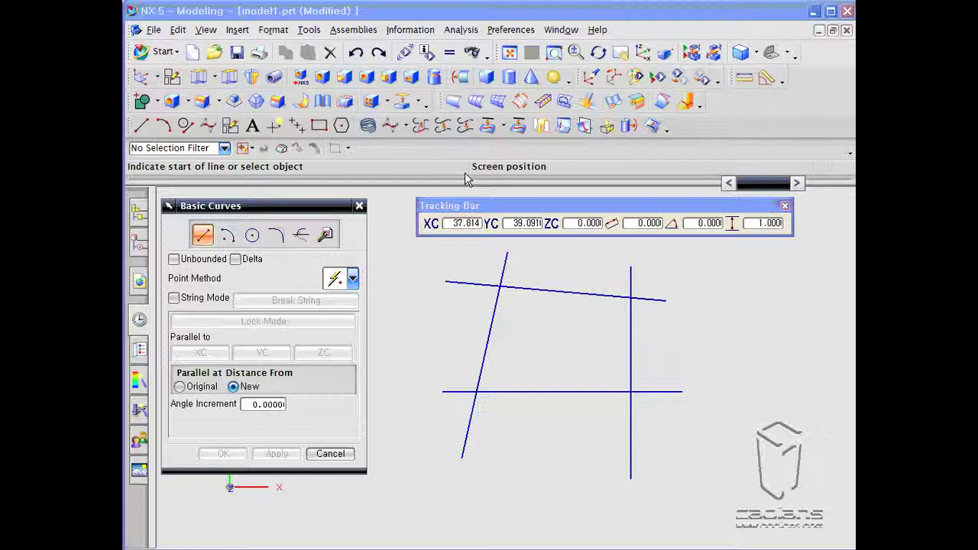
Try a simple curve fillet with radius 10 on the left side of the upper-left line intersection and undo it
{"action": "left_click", "coordinate": [274, 236]}
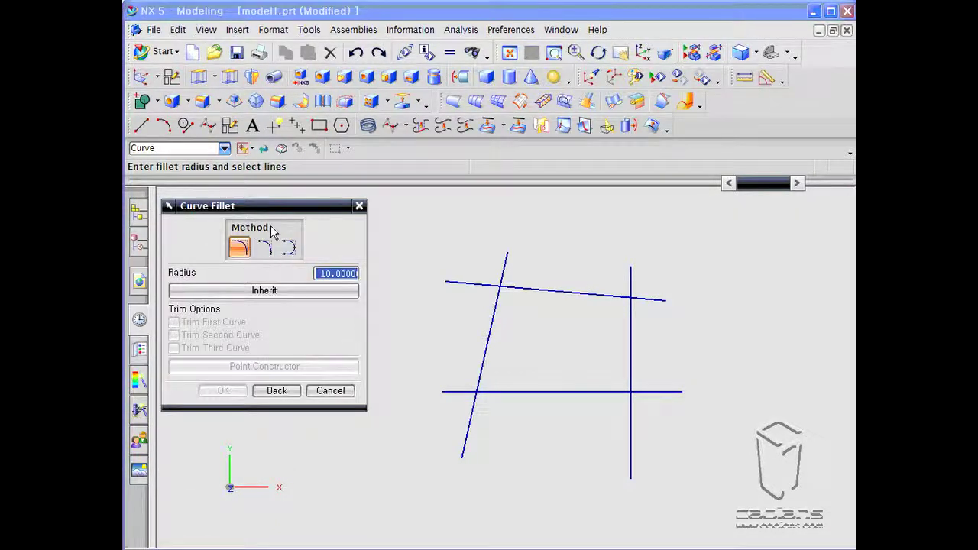
{"action": "left_click_drag", "start_coordinate": [278, 209], "coordinate": [272, 196]}
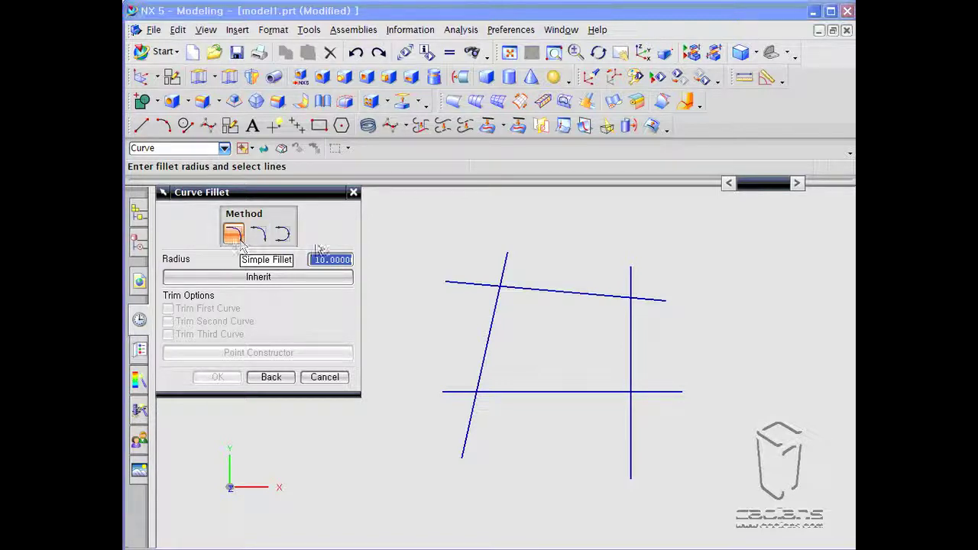
{"action": "left_click", "coordinate": [495, 279]}
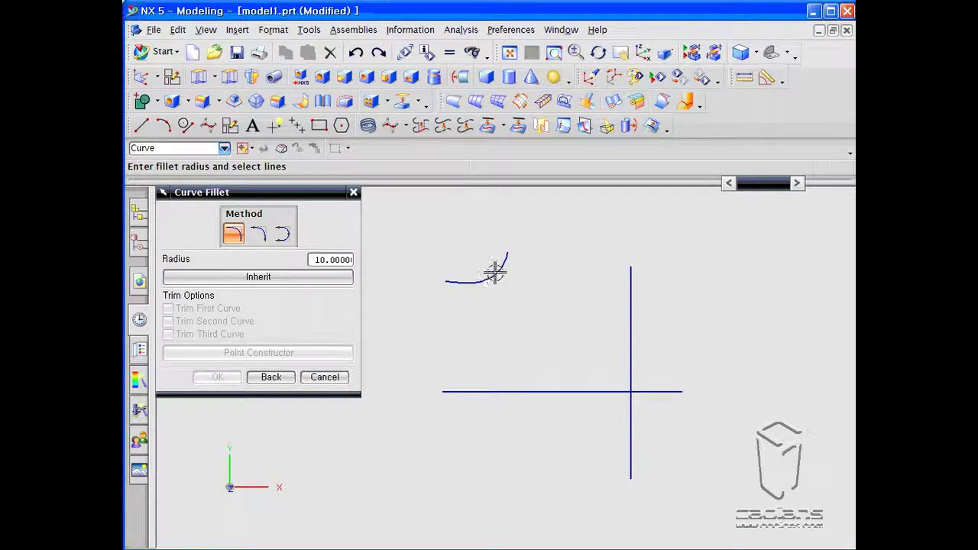
{"action": "left_click", "coordinate": [355, 52]}
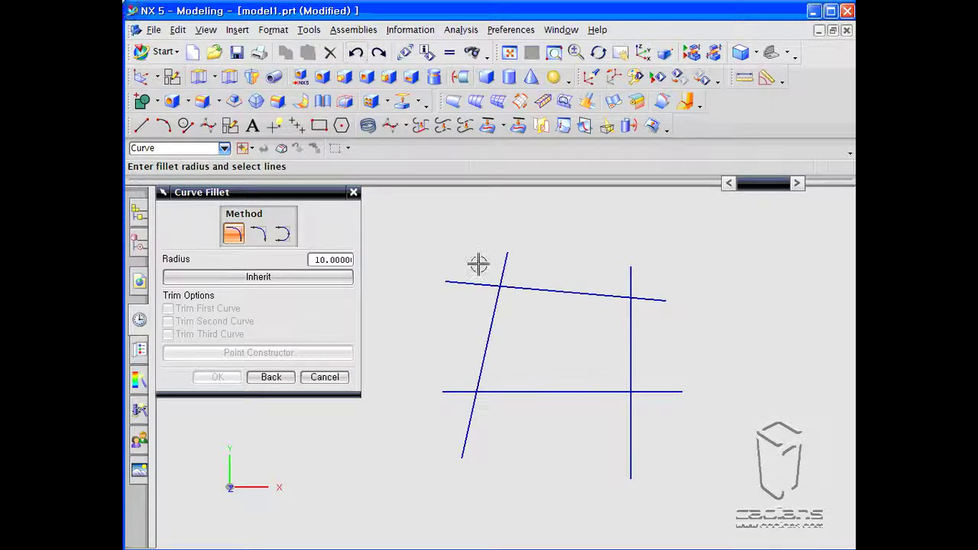
Try the radius 10 simple fillet again above the upper-left line intersection and undo it
{"action": "left_click", "coordinate": [507, 280]}
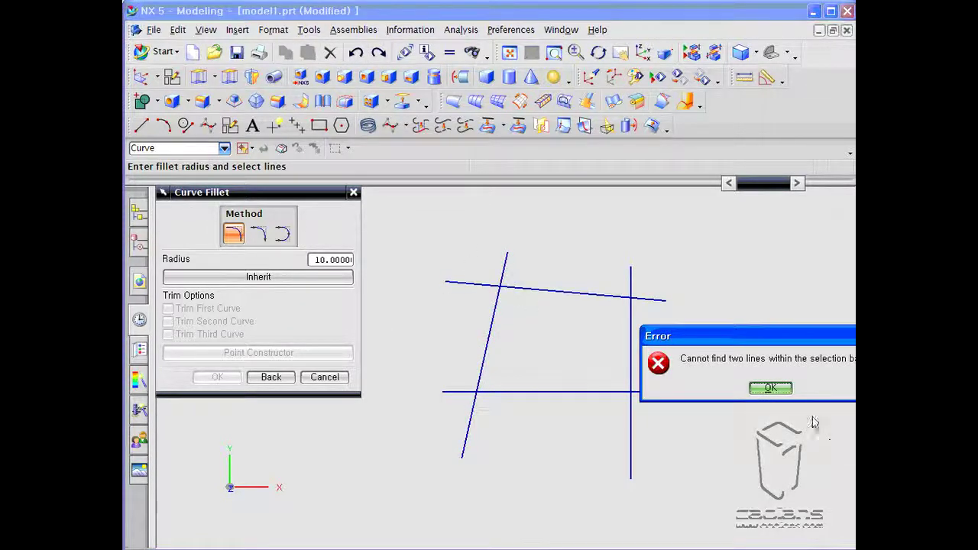
{"action": "left_click", "coordinate": [764, 387]}
{"action": "left_click", "coordinate": [502, 283]}
{"action": "left_click", "coordinate": [359, 53]}
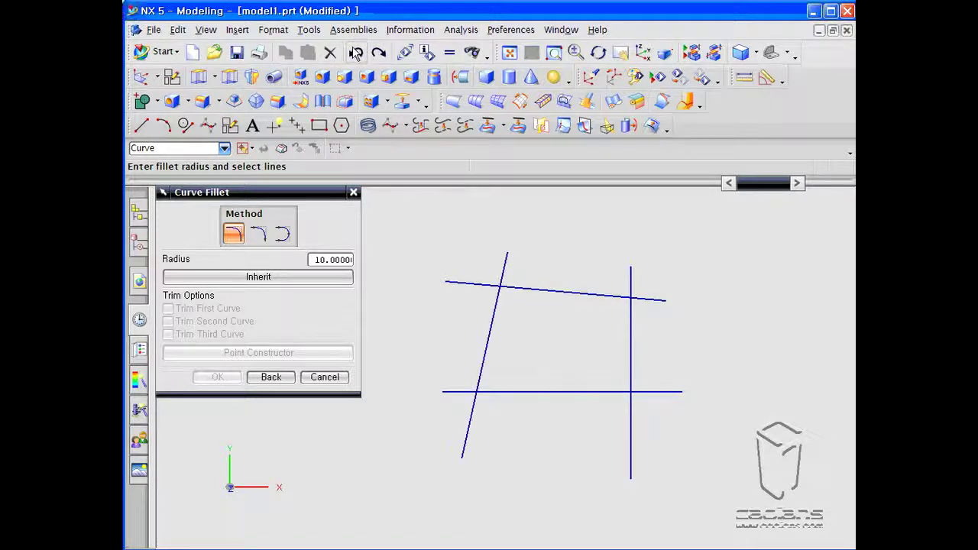
Apply radius 10 simple fillets inside the upper-left and lower-left line intersections, and undo the lower-left one
{"action": "left_click", "coordinate": [505, 291]}
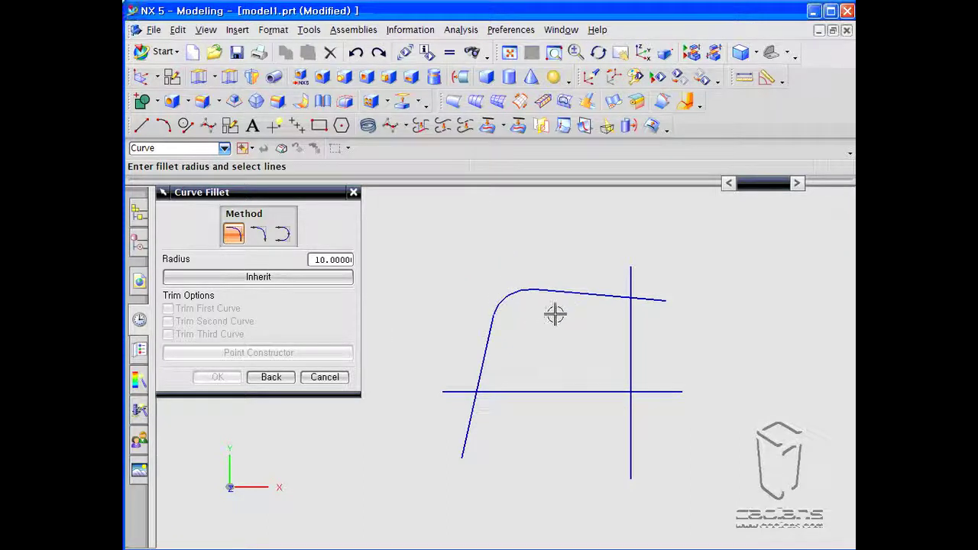
{"action": "left_click", "coordinate": [480, 389]}
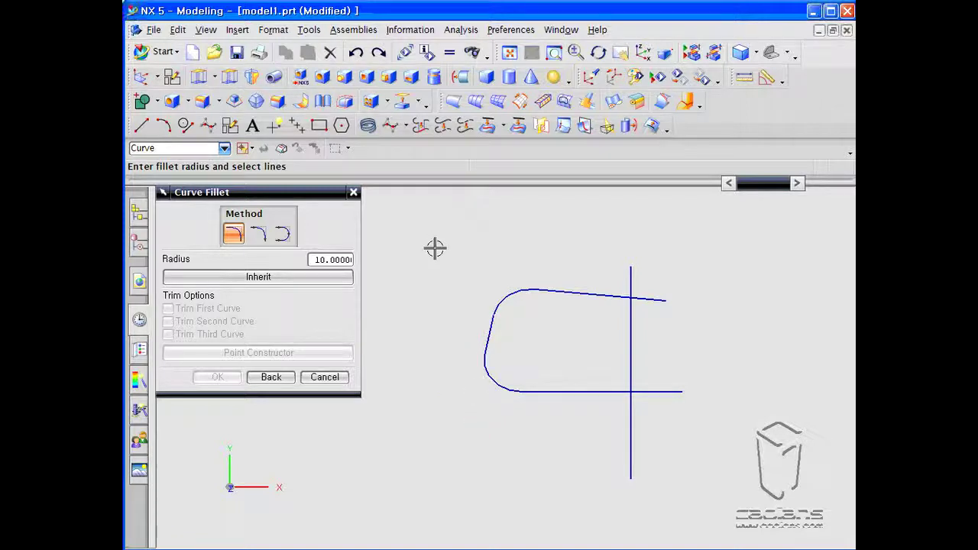
{"action": "left_click", "coordinate": [363, 61]}
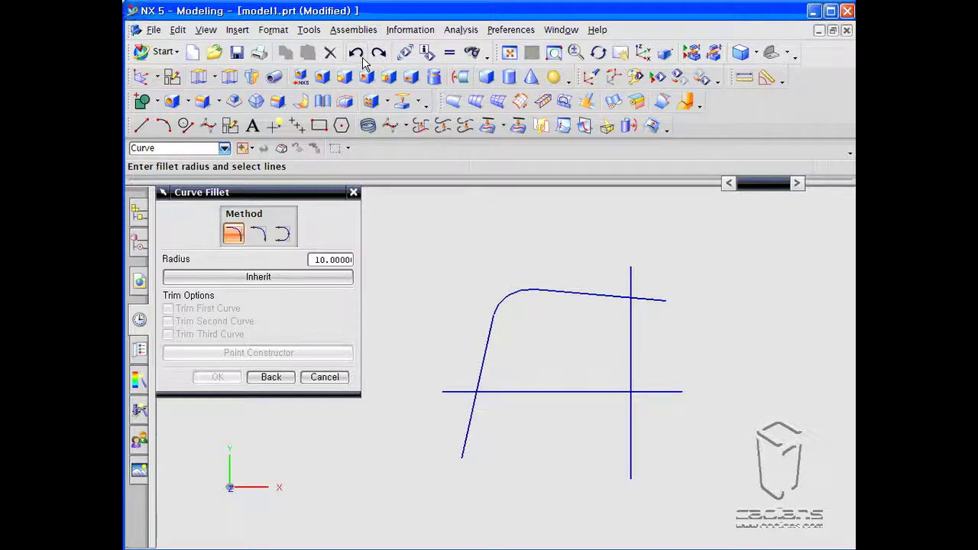
Fillet the lower-left corner with a radius 10 two-curve fillet that trims both lines, and undo back to the untrimmed lines
{"action": "left_click", "coordinate": [258, 237]}
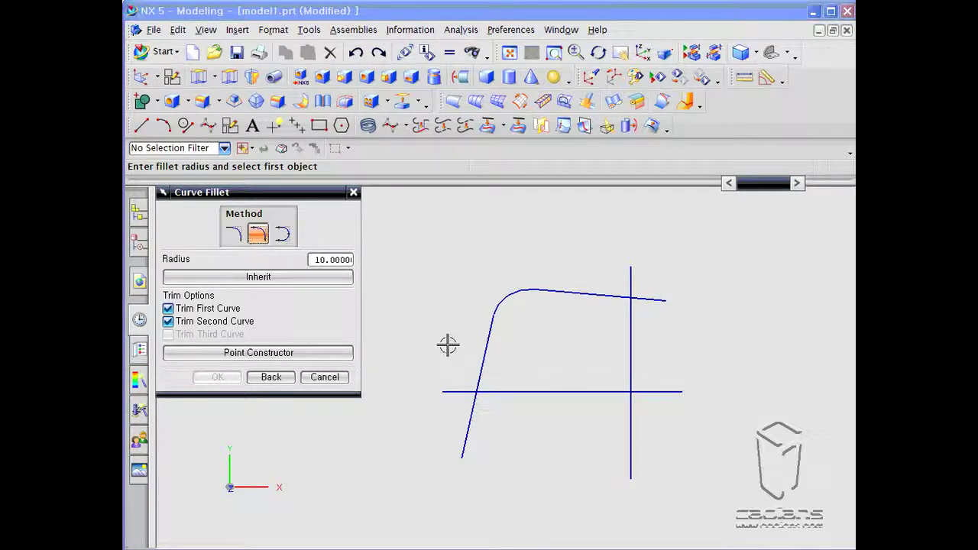
{"action": "left_click", "coordinate": [485, 356]}
{"action": "left_click", "coordinate": [533, 391]}
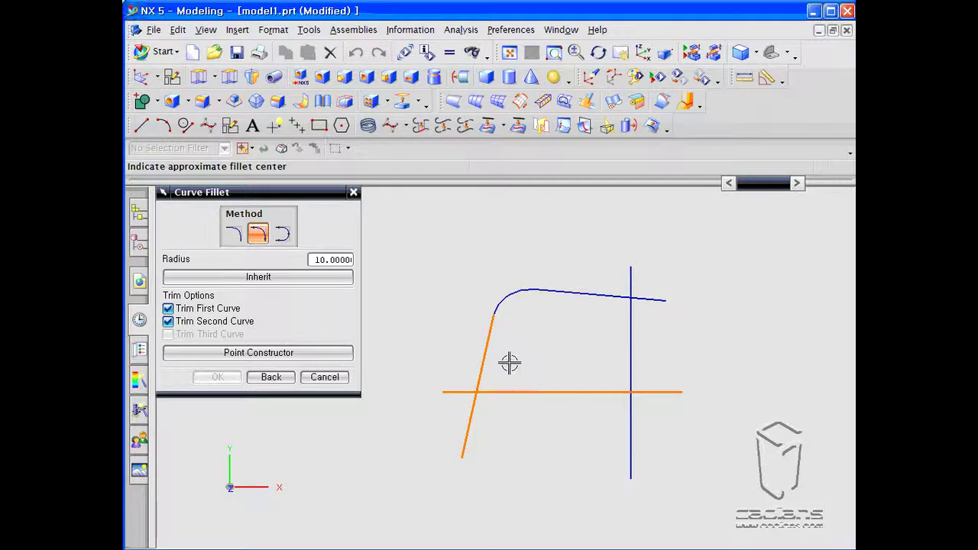
{"action": "left_click", "coordinate": [510, 363]}
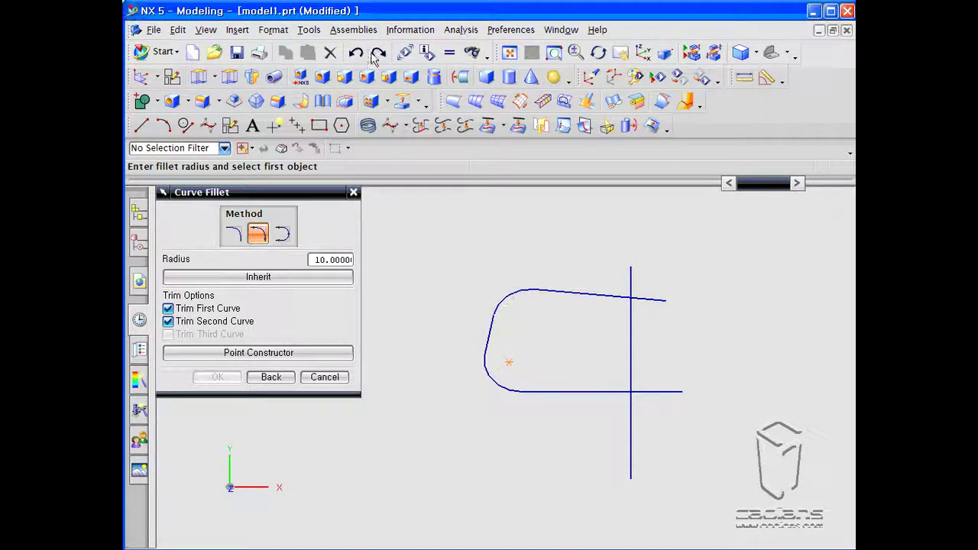
{"action": "left_click", "coordinate": [357, 54]}
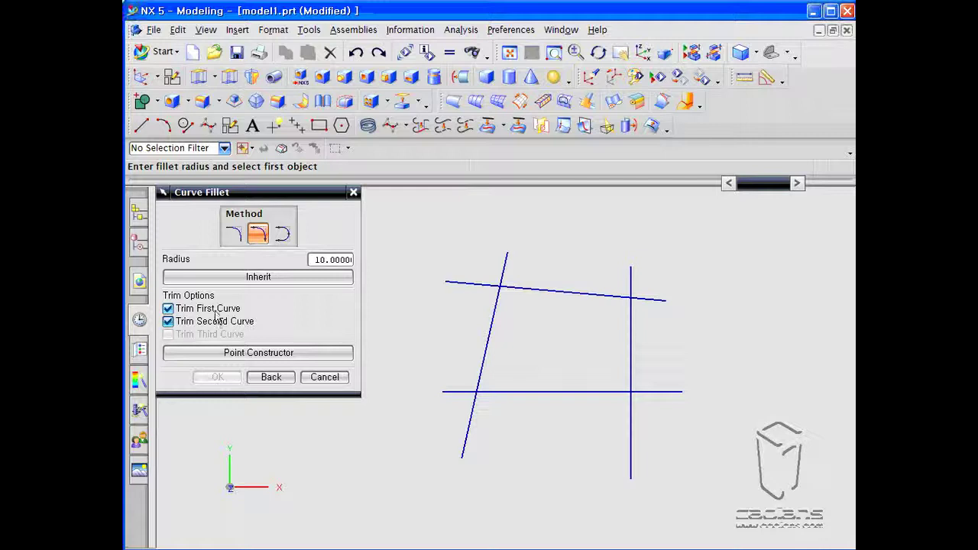
Create a radius 10 two-curve fillet inside the upper-left corner with trimming of the first and second curves turned off
{"action": "left_click", "coordinate": [177, 322]}
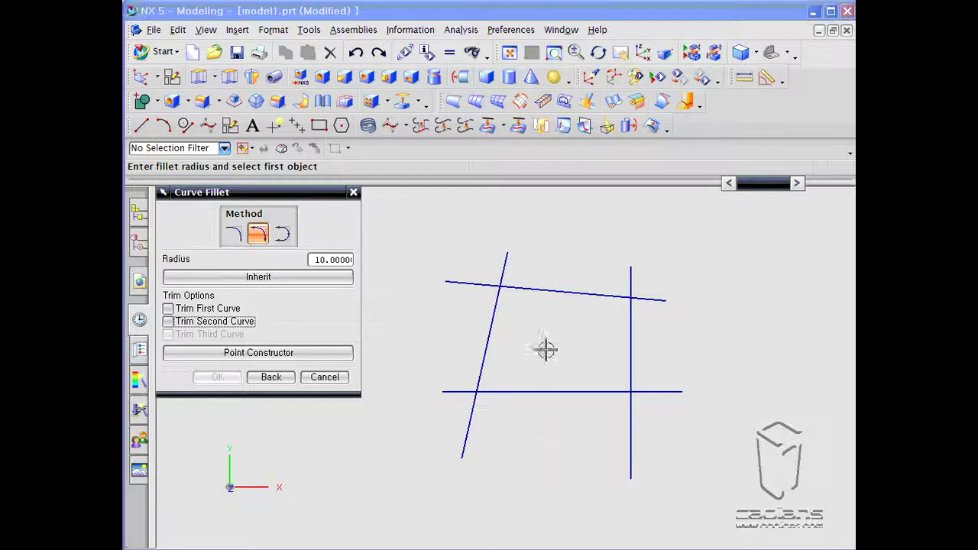
{"action": "left_click", "coordinate": [535, 291]}
{"action": "left_click", "coordinate": [484, 321]}
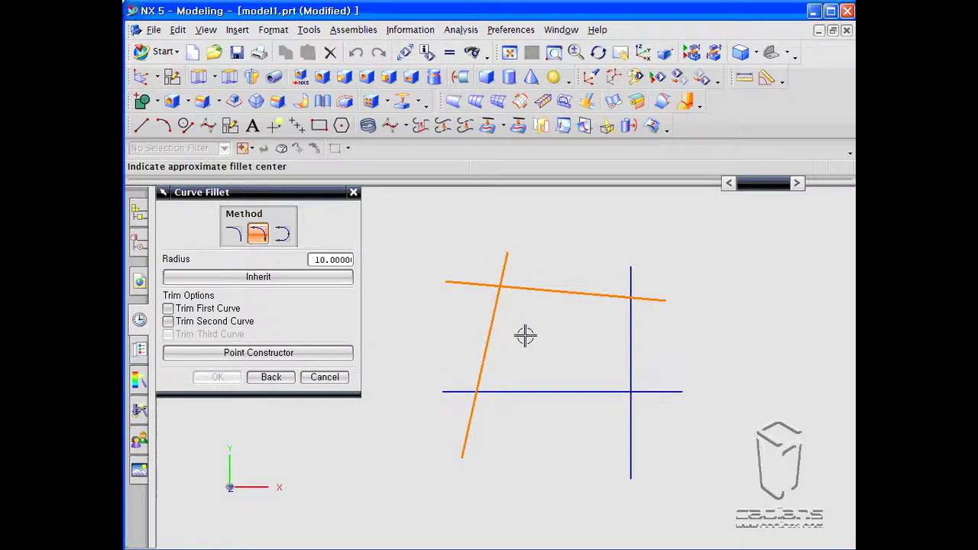
{"action": "left_click", "coordinate": [525, 335]}
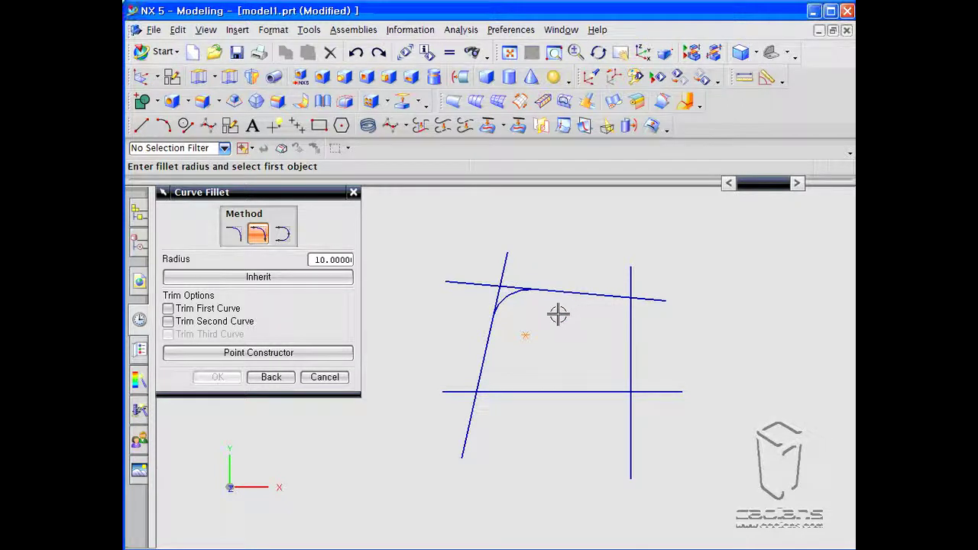
Create a radius 10 two-curve fillet from the slanted line to the bottom line, trimming only the second curve
{"action": "left_click", "coordinate": [200, 323]}
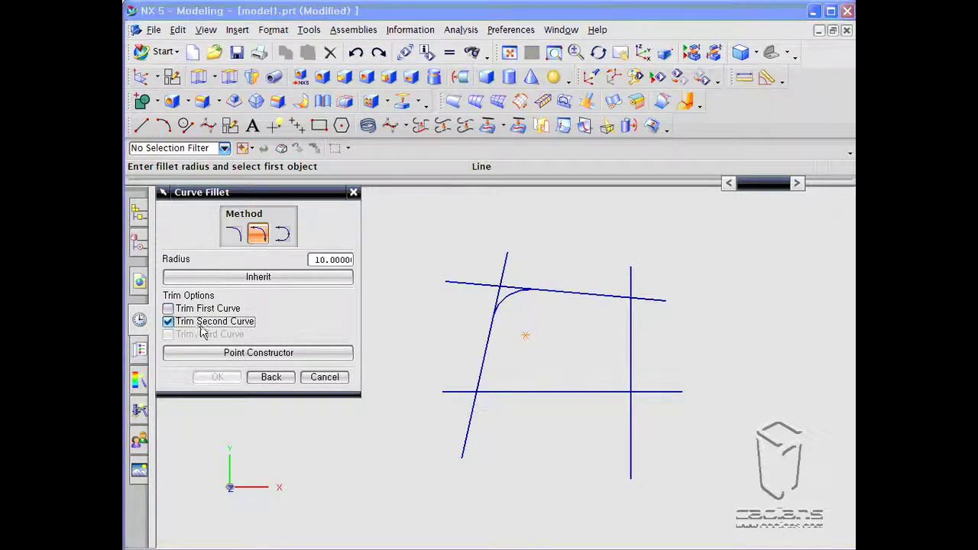
{"action": "left_click", "coordinate": [478, 375]}
{"action": "left_click", "coordinate": [522, 395]}
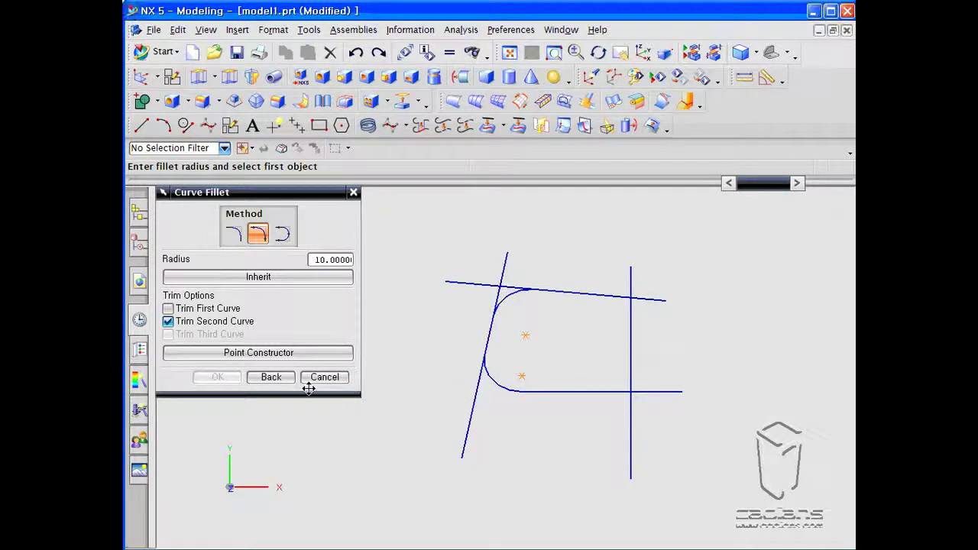
Return to Basic Curves and undo both two-curve fillets
{"action": "left_click", "coordinate": [266, 381]}
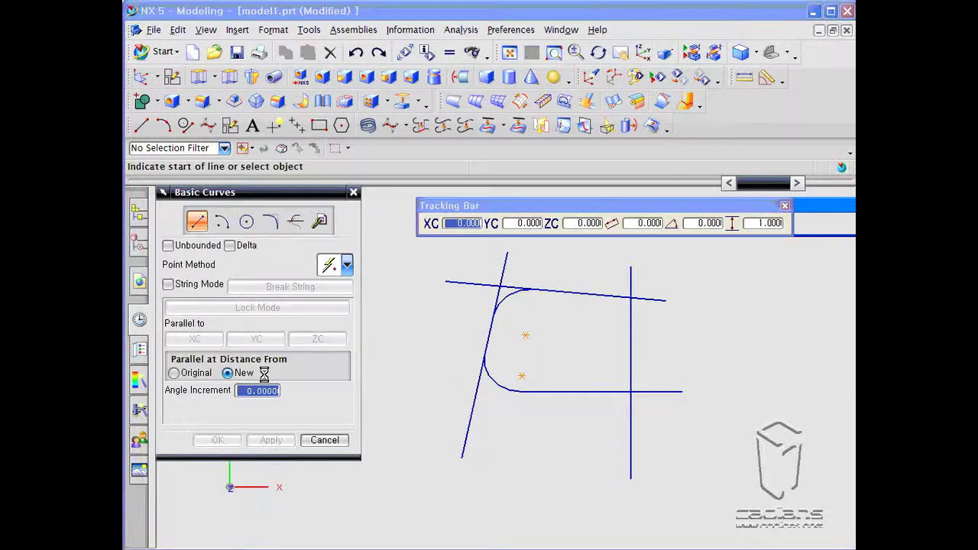
{"action": "left_click", "coordinate": [357, 53]}
{"action": "left_click", "coordinate": [357, 54]}
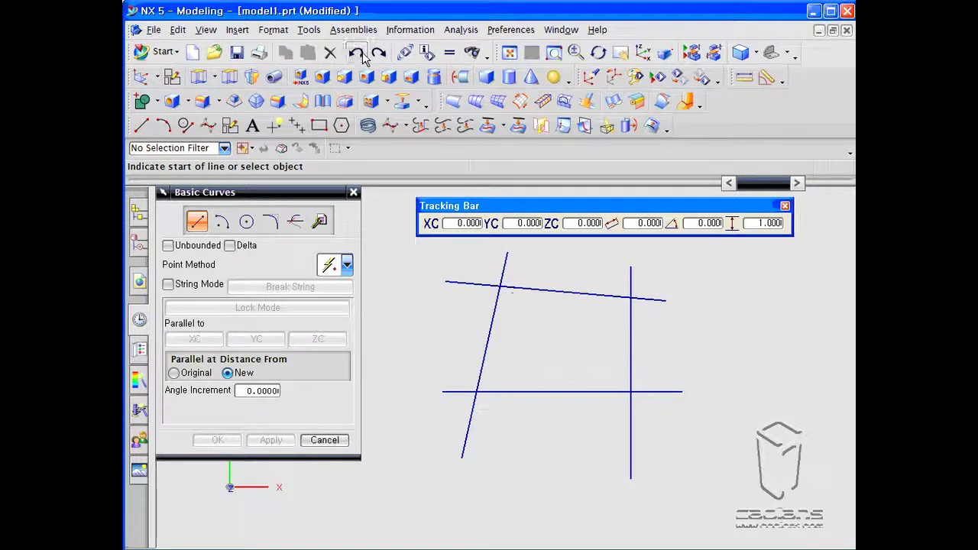
Create a three-curve fillet across the bottom, right and top lines, trimming the first and third curves and deleting the second
{"action": "left_click", "coordinate": [270, 221]}
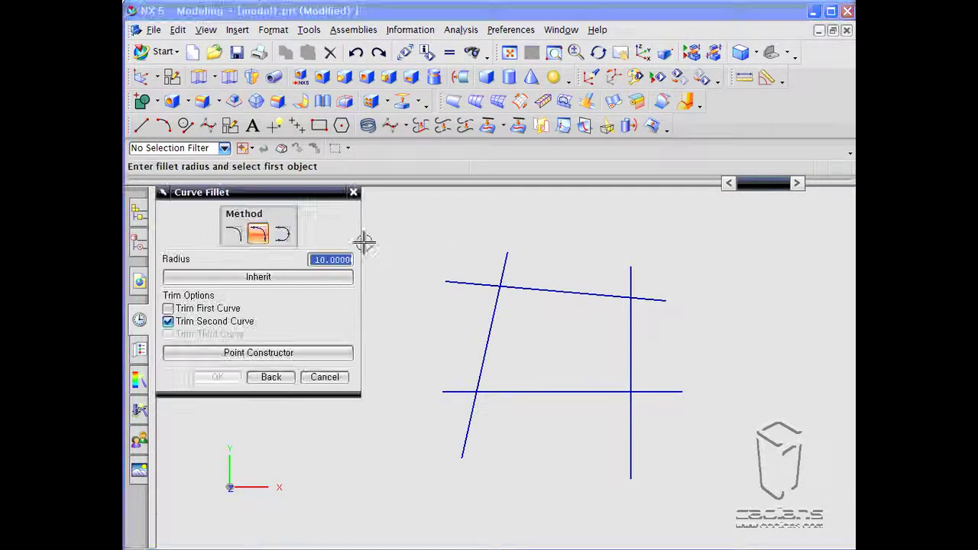
{"action": "left_click", "coordinate": [285, 240]}
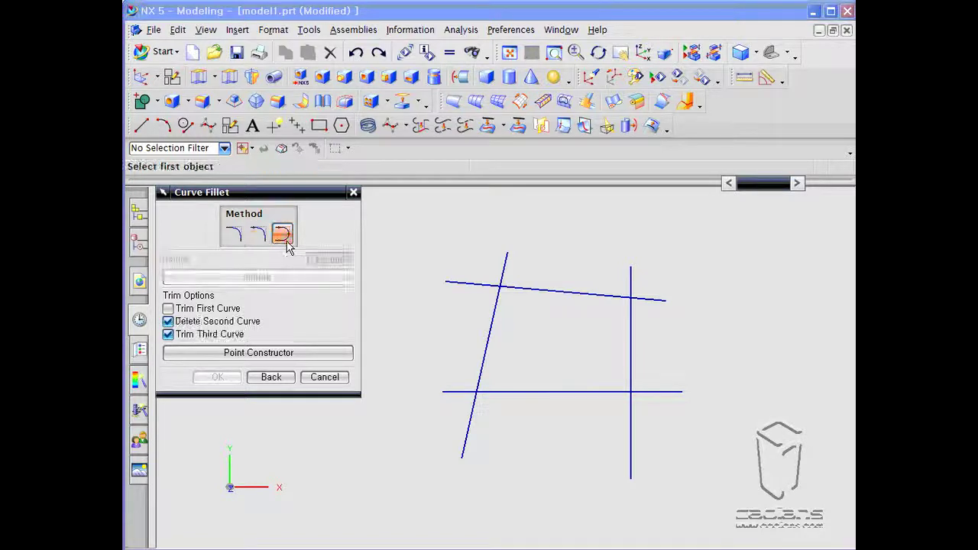
{"action": "left_click", "coordinate": [168, 309]}
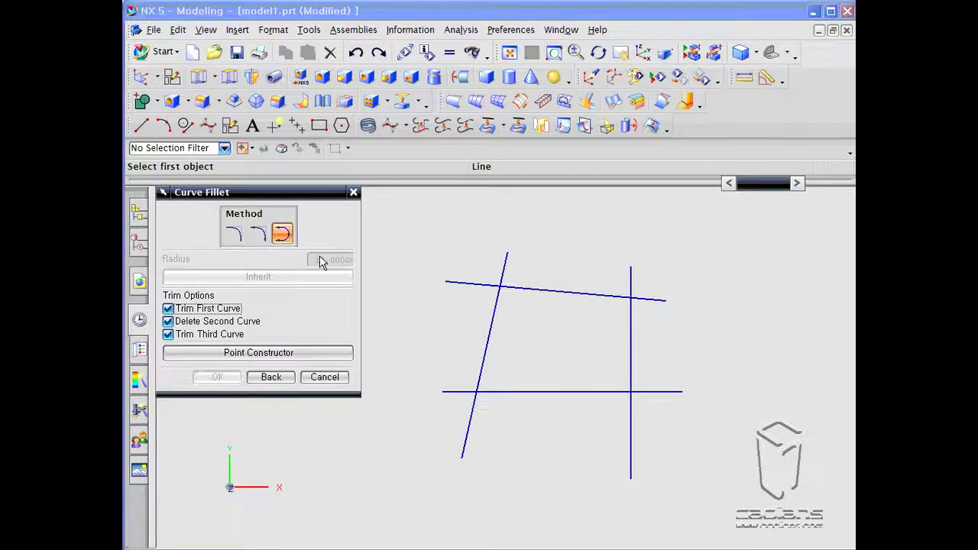
{"action": "left_click", "coordinate": [577, 393]}
{"action": "left_click", "coordinate": [630, 353]}
{"action": "left_click", "coordinate": [604, 300]}
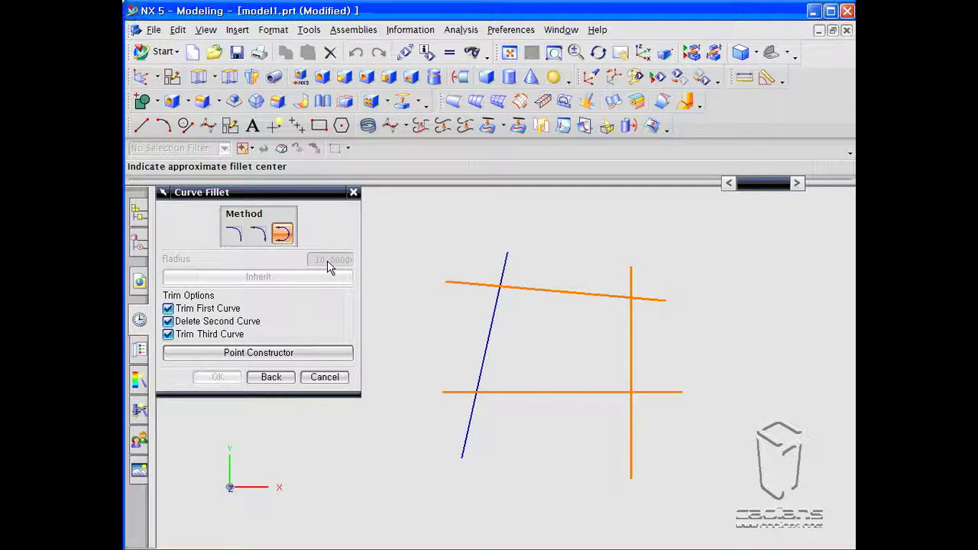
{"action": "left_click", "coordinate": [550, 352]}
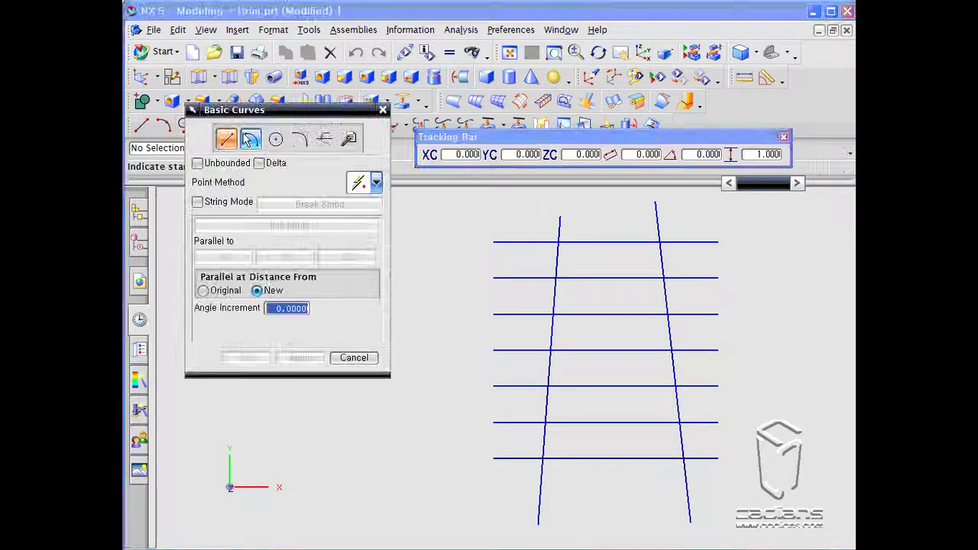
Trim the topmost horizontal line in trim.prt between the two slanted lines with Trim Curve, with Keep Bounding Objects Selected turned on
{"action": "left_click_drag", "start_coordinate": [317, 111], "coordinate": [312, 201]}
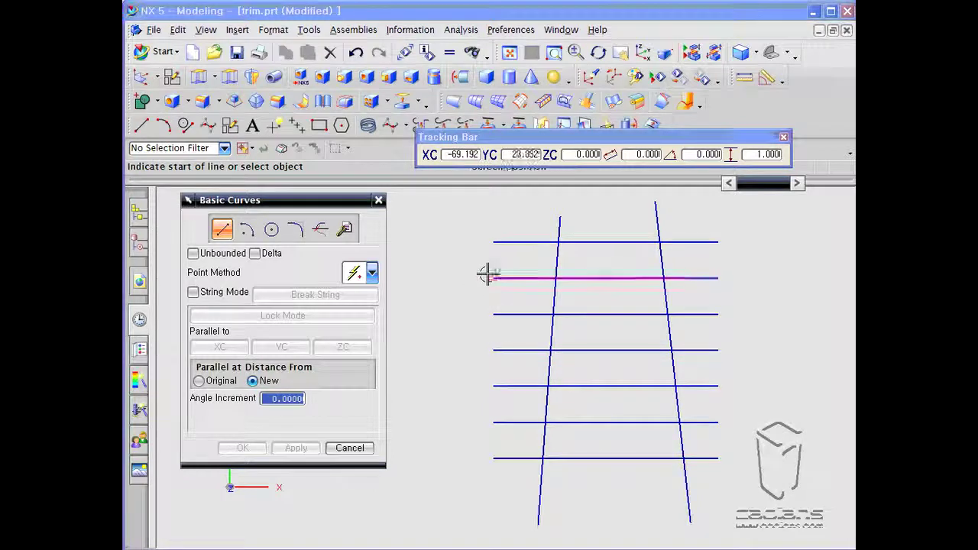
{"action": "left_click", "coordinate": [326, 238]}
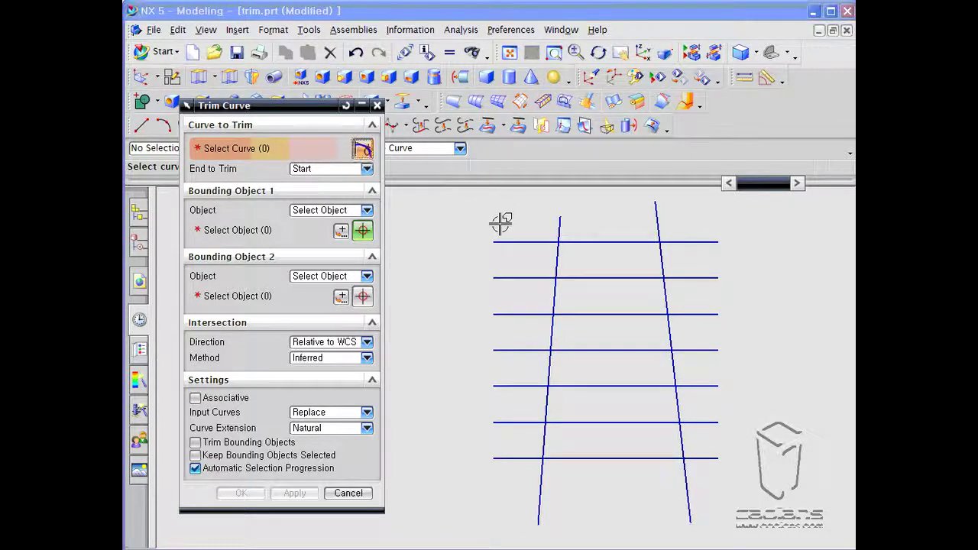
{"action": "left_click", "coordinate": [195, 455]}
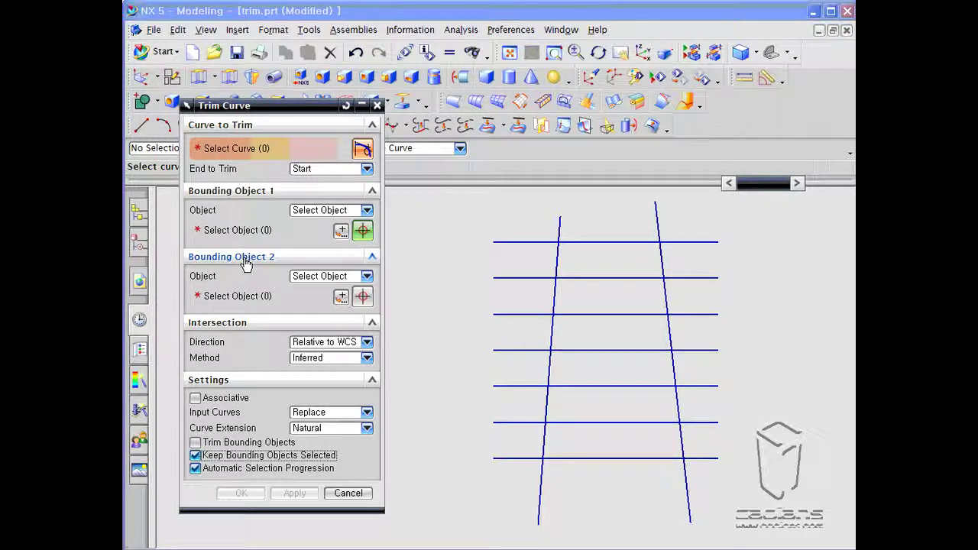
{"action": "left_click", "coordinate": [516, 241]}
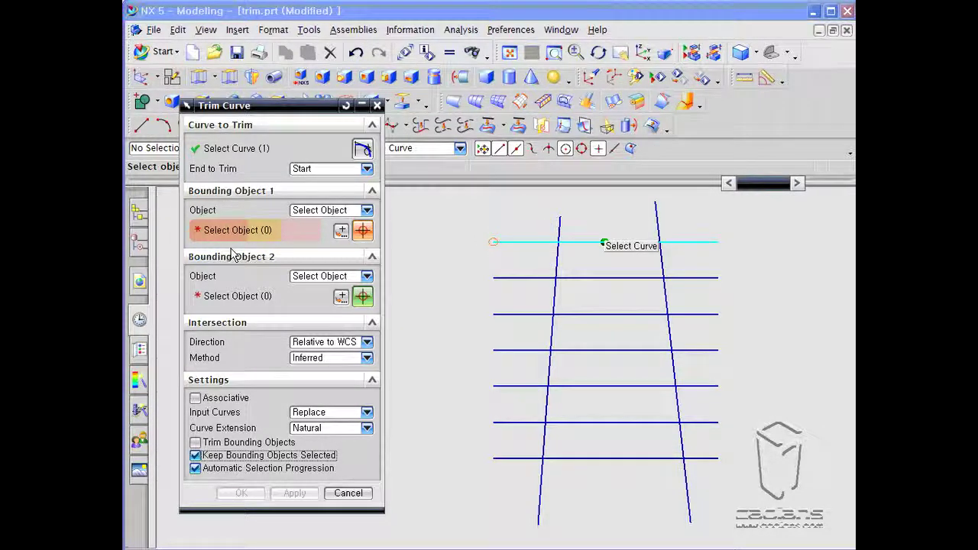
{"action": "left_click", "coordinate": [557, 251]}
{"action": "left_click", "coordinate": [663, 251]}
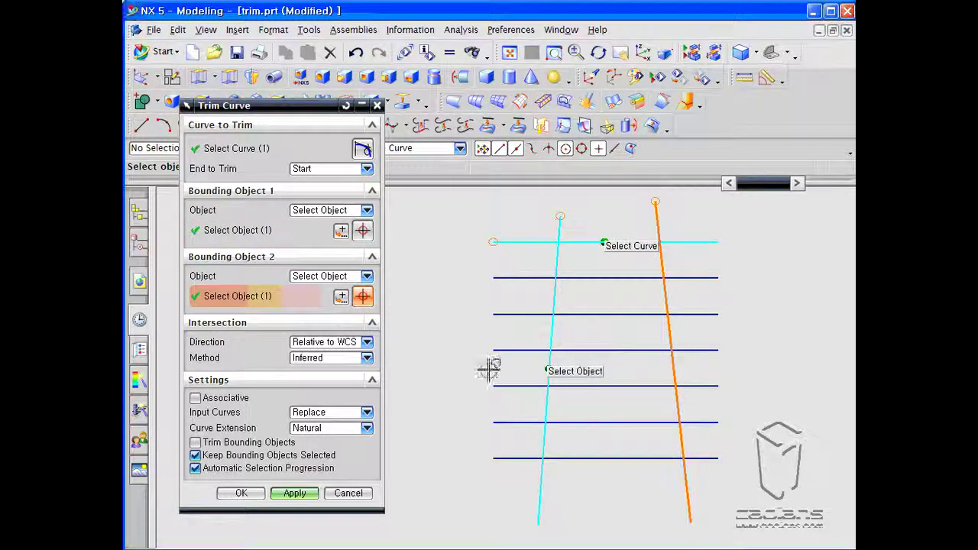
{"action": "left_click", "coordinate": [294, 493]}
{"action": "left_click", "coordinate": [347, 493]}
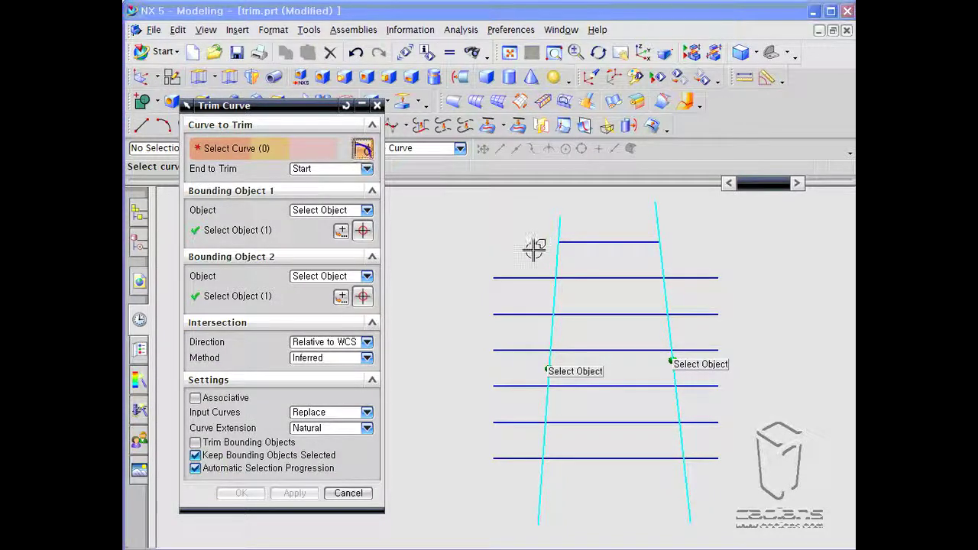
Turn on Associative with input curves kept, and trim the second and third horizontal lines between the slanted lines
{"action": "left_click", "coordinate": [196, 399]}
{"action": "left_click", "coordinate": [196, 398]}
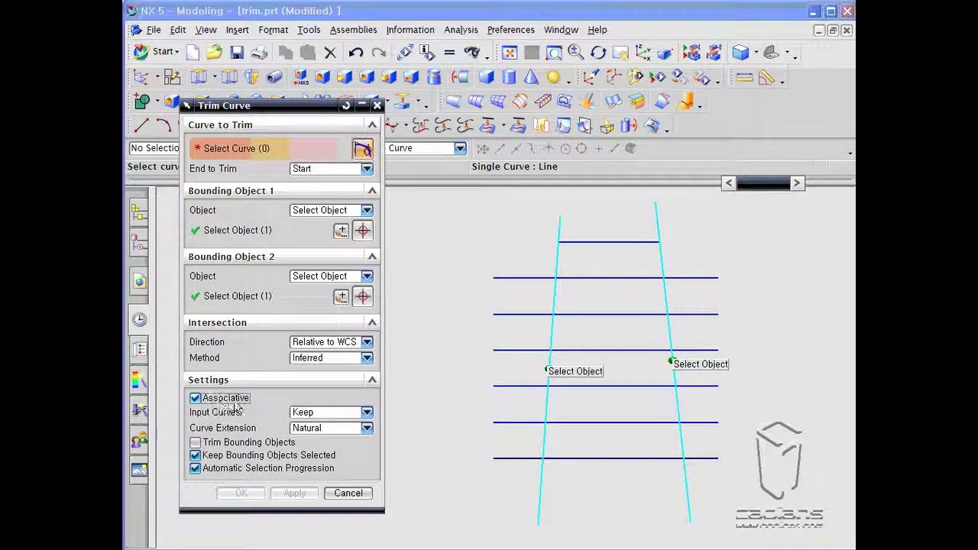
{"action": "left_click", "coordinate": [510, 279]}
{"action": "left_click", "coordinate": [294, 493]}
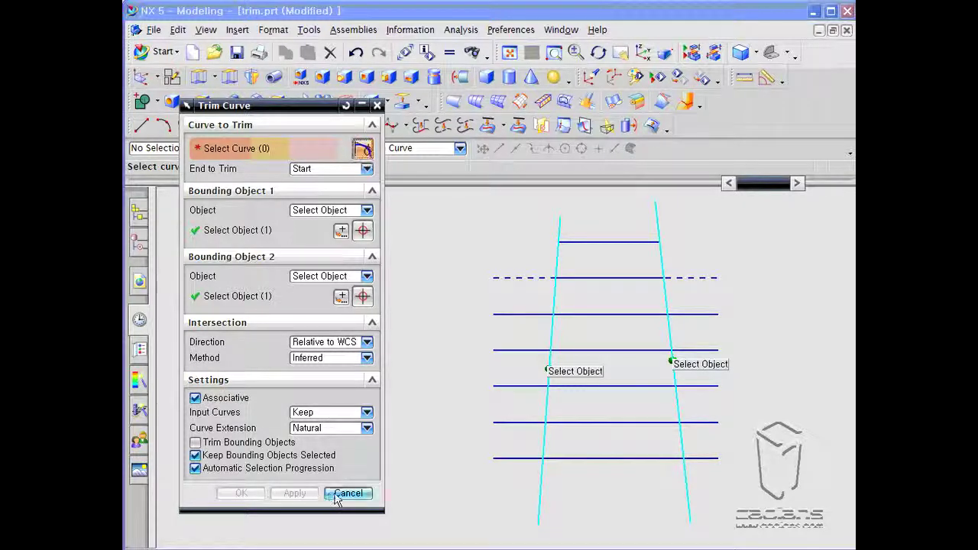
{"action": "left_click", "coordinate": [538, 316]}
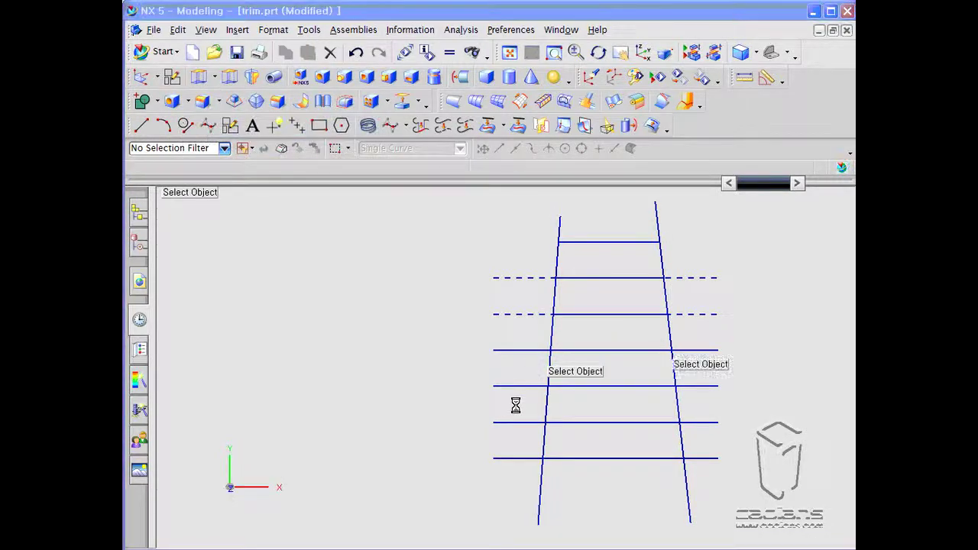
Turn off Associative and Keep Bounding Objects Selected, and trim the outer ends of the fourth horizontal line at the slanted lines
{"action": "left_click", "coordinate": [224, 398]}
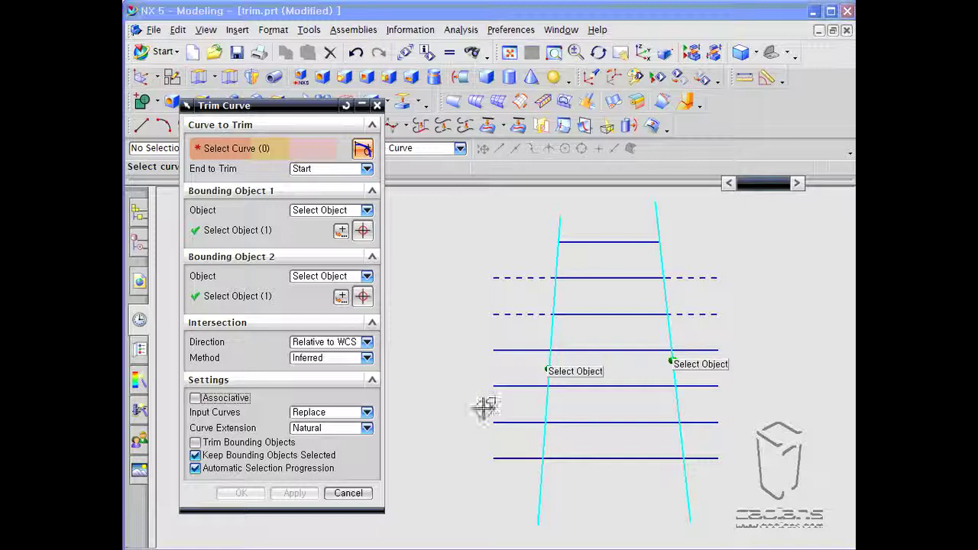
{"action": "left_click", "coordinate": [264, 457]}
{"action": "left_click", "coordinate": [200, 457]}
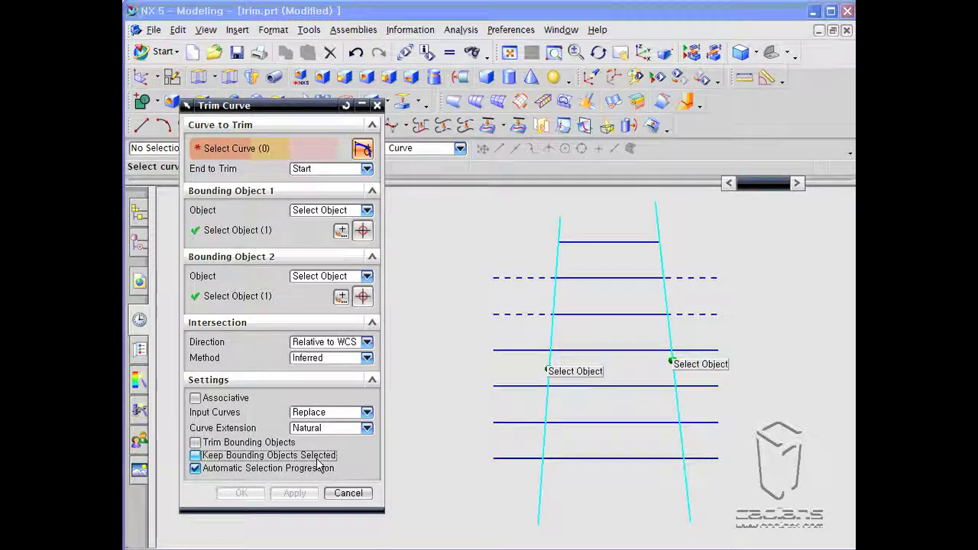
{"action": "left_click", "coordinate": [515, 351]}
{"action": "middle_click", "coordinate": [495, 455]}
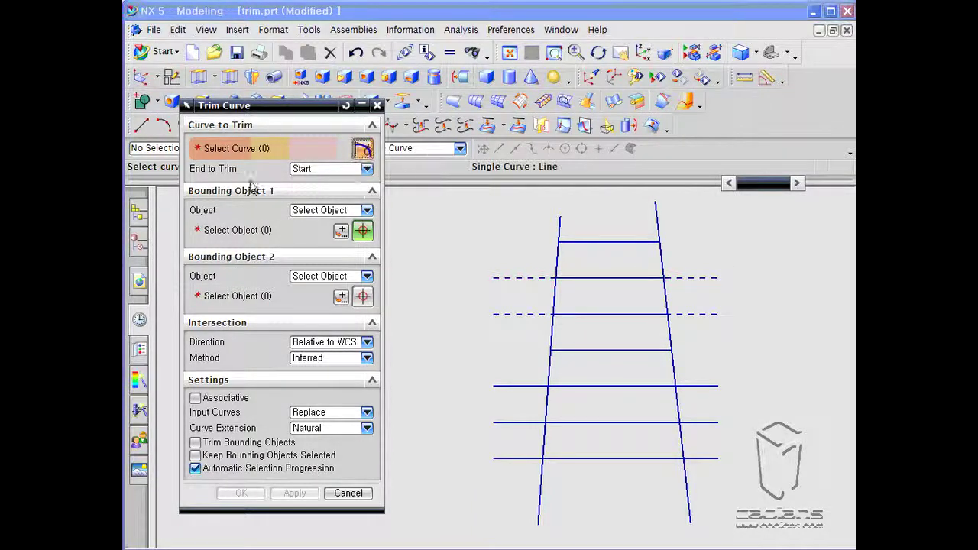
Trim away the middle portion of the fifth horizontal line, using both slanted lines as bounding objects
{"action": "left_click", "coordinate": [231, 230]}
{"action": "left_click", "coordinate": [233, 148]}
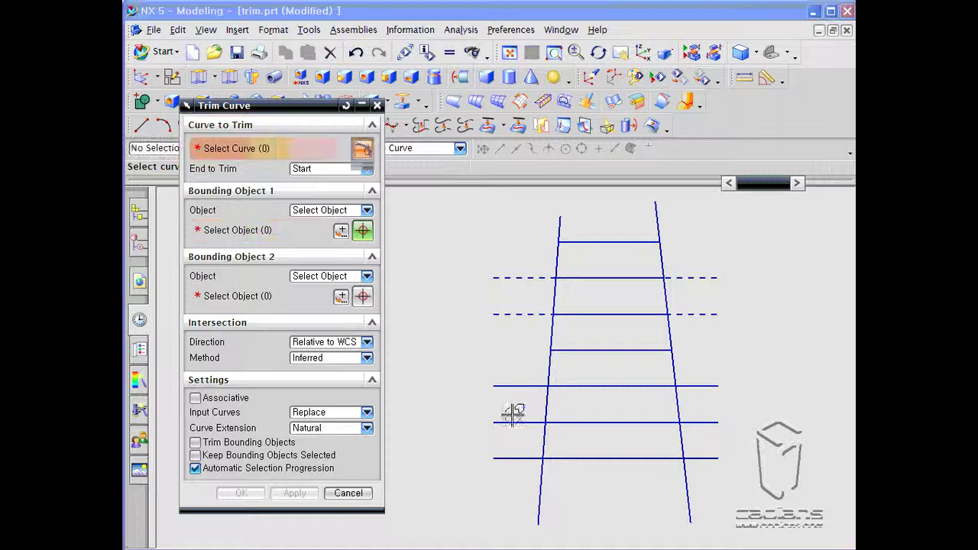
{"action": "left_click", "coordinate": [607, 380]}
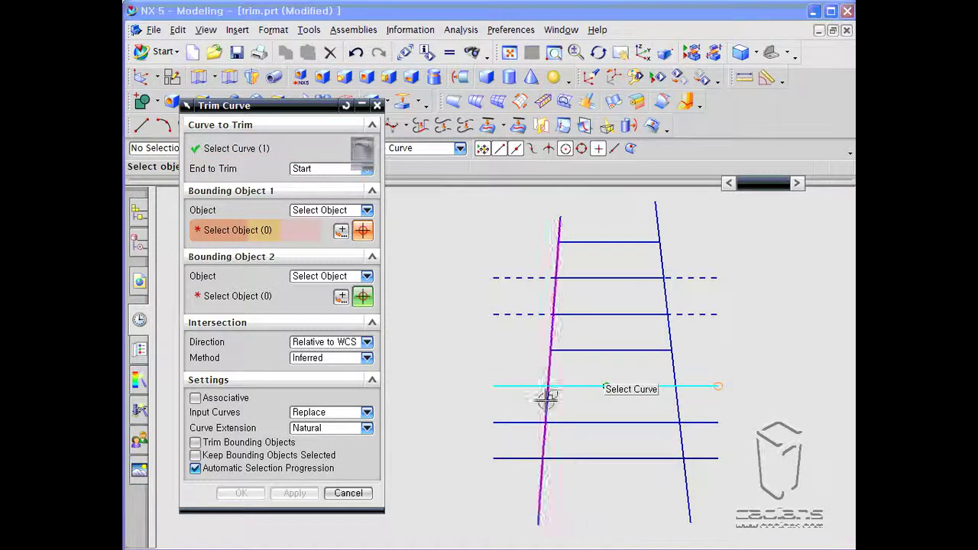
{"action": "left_click", "coordinate": [548, 374]}
{"action": "left_click", "coordinate": [679, 373]}
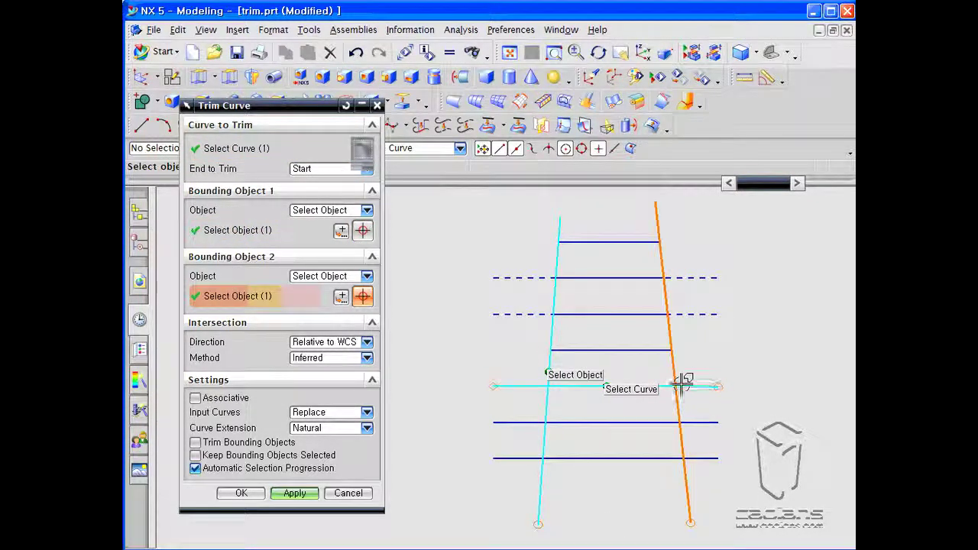
{"action": "left_click", "coordinate": [295, 493]}
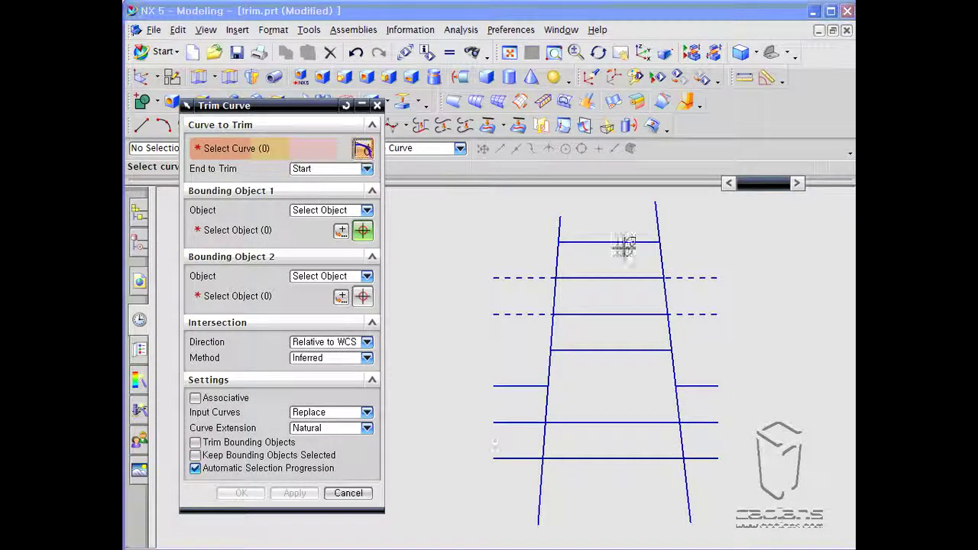
Turn off Automatic Selection Progression and select the sixth and seventh horizontal lines as the curves to trim
{"action": "left_click", "coordinate": [239, 468]}
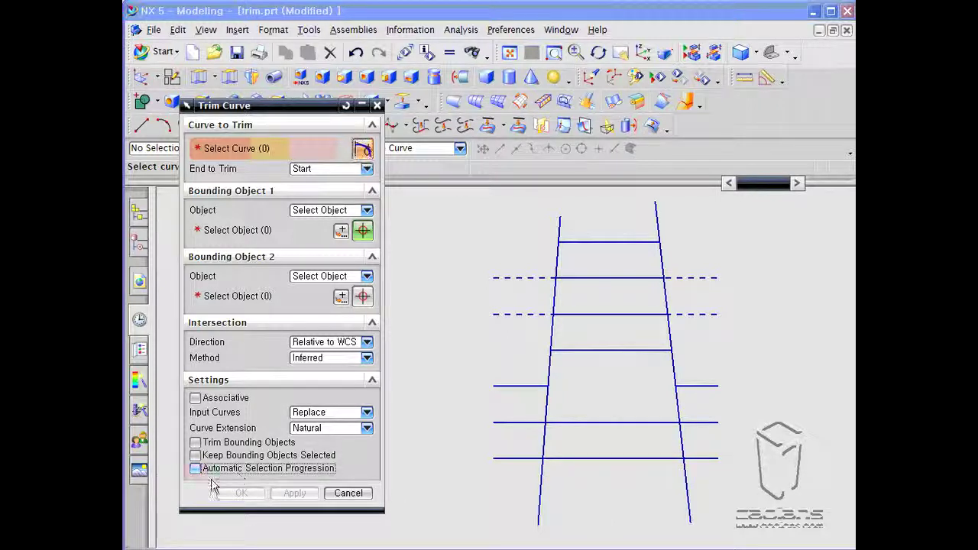
{"action": "left_click", "coordinate": [507, 425]}
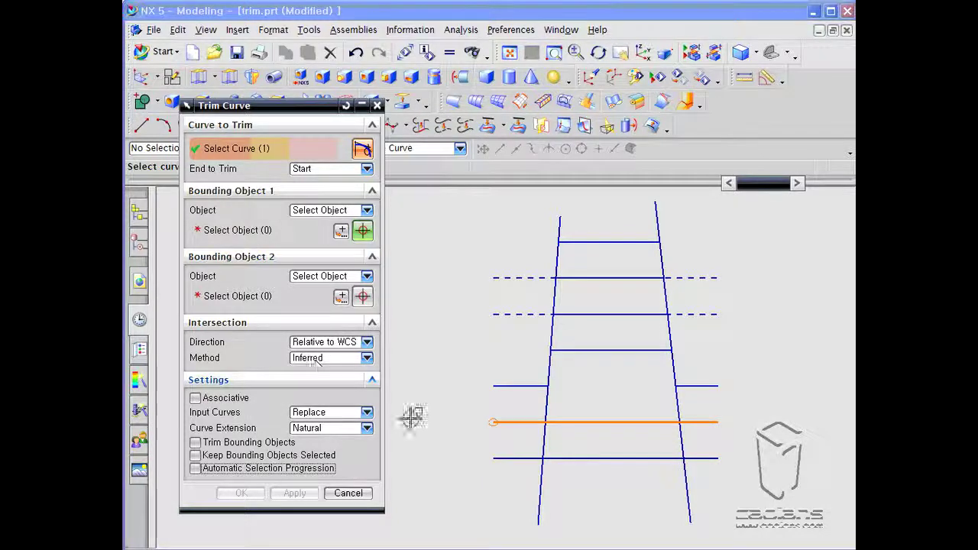
{"action": "left_click", "coordinate": [510, 458]}
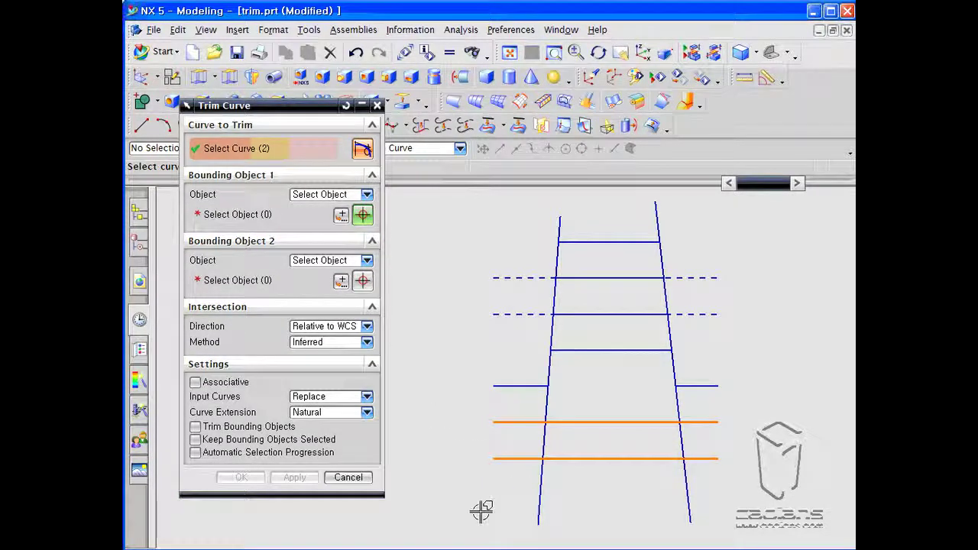
{"action": "left_click", "coordinate": [507, 458], "text": "shift"}
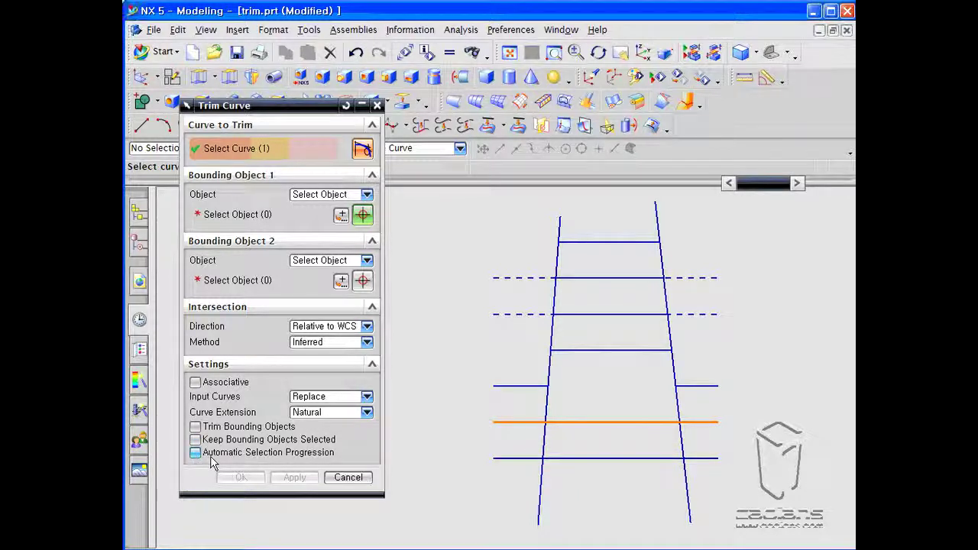
{"action": "left_click", "coordinate": [529, 458]}
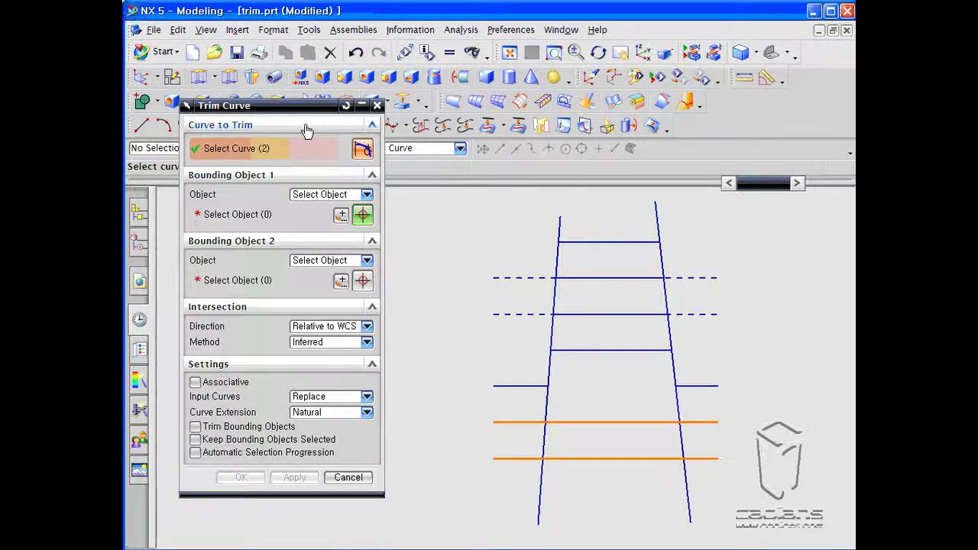
Turn Automatic Selection Progression on, deselect the seventh horizontal line, and trim the outer ends of the sixth at both slanted lines
{"action": "left_click_drag", "start_coordinate": [294, 111], "coordinate": [325, 127]}
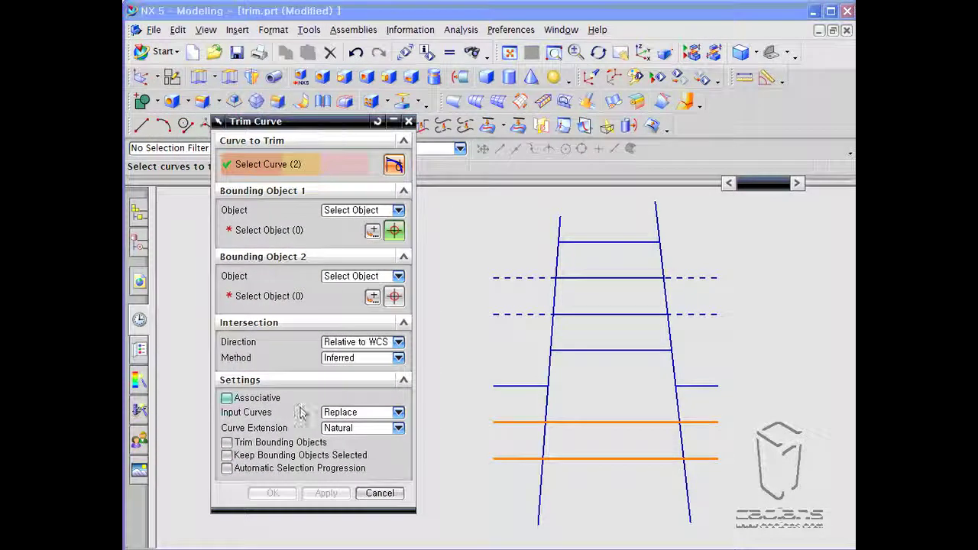
{"action": "left_click", "coordinate": [227, 468]}
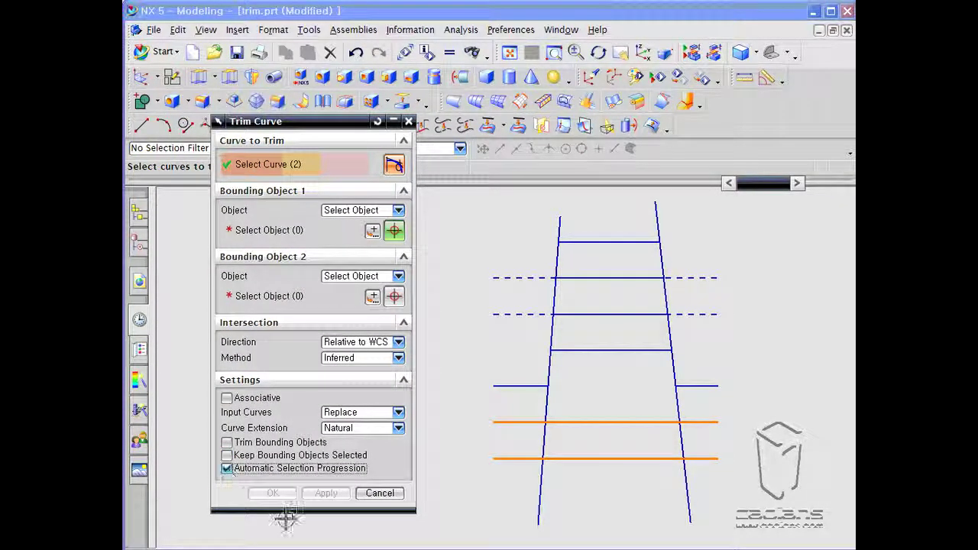
{"action": "left_click", "coordinate": [516, 456], "text": "shift"}
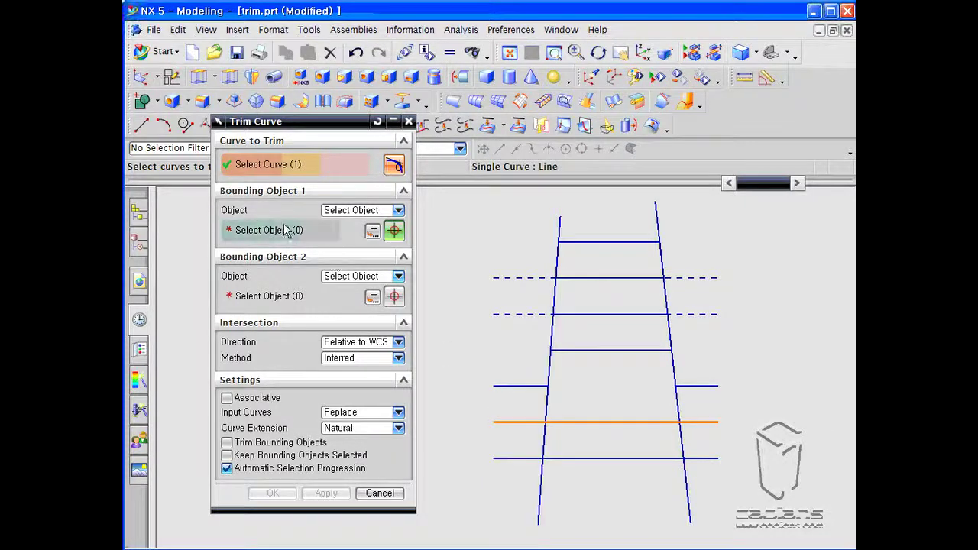
{"action": "left_click", "coordinate": [564, 415]}
{"action": "left_click", "coordinate": [676, 405]}
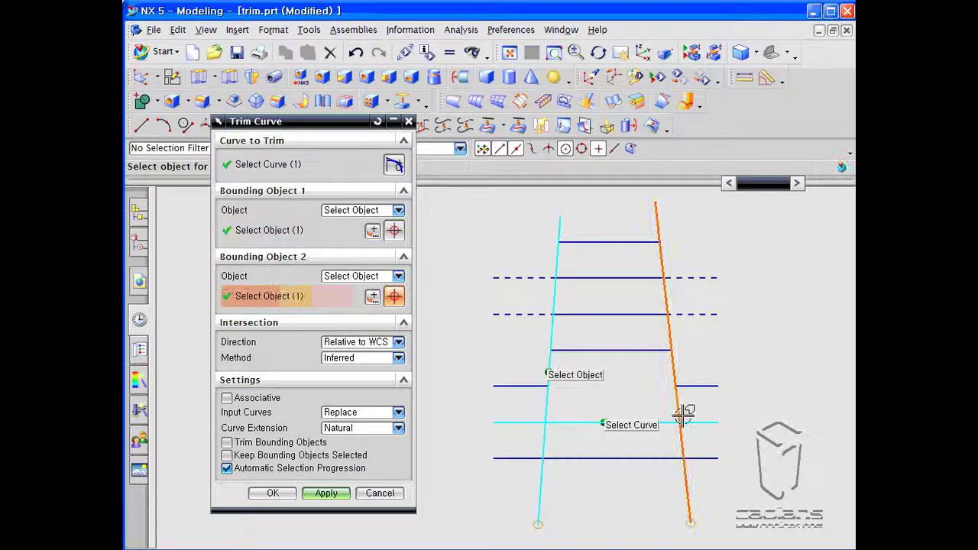
{"action": "left_click", "coordinate": [327, 493]}
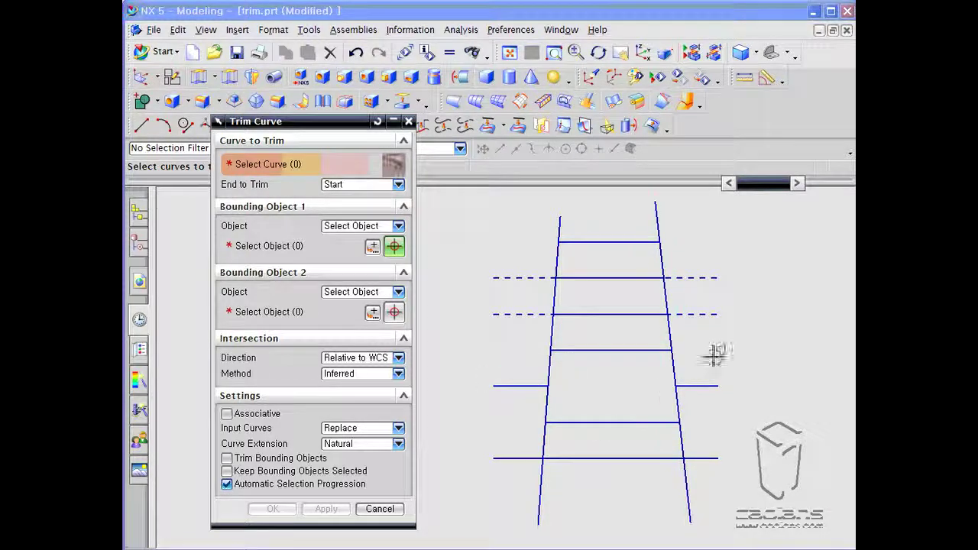
In the second group of lines, restart Trim Curve and extend the topmost short horizontal line to the left slanted line
{"action": "middle_click_drag", "start_coordinate": [775, 349], "coordinate": [437, 304], "text": "shift"}
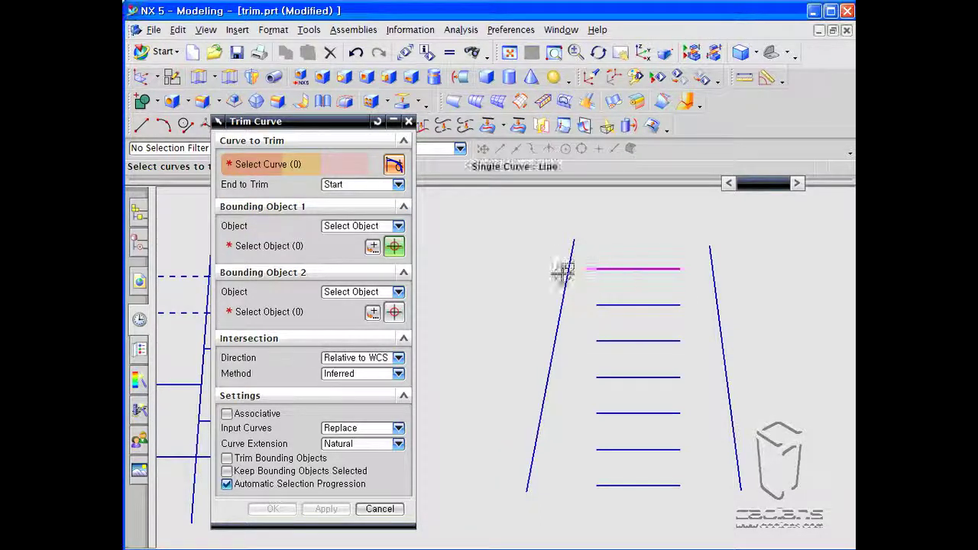
{"action": "left_click", "coordinate": [375, 510]}
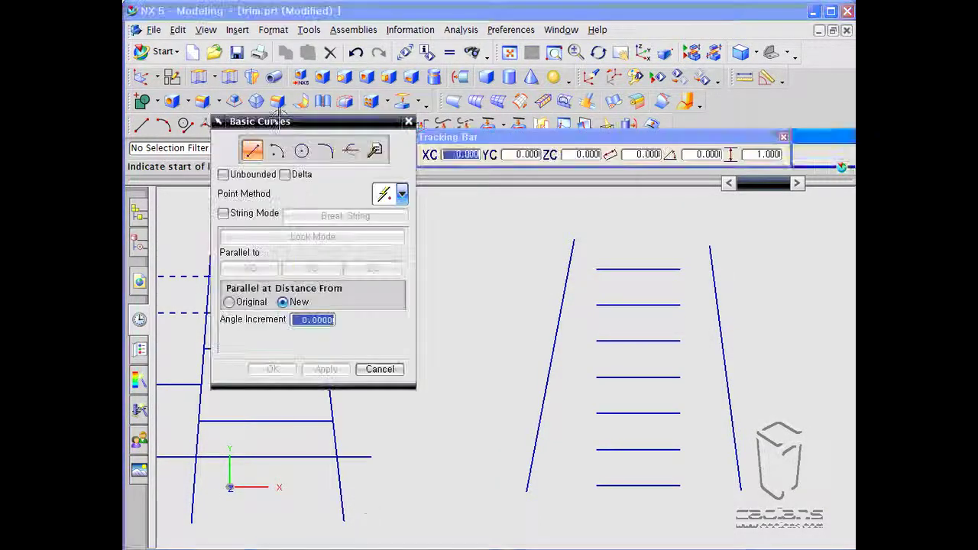
{"action": "left_click", "coordinate": [349, 156]}
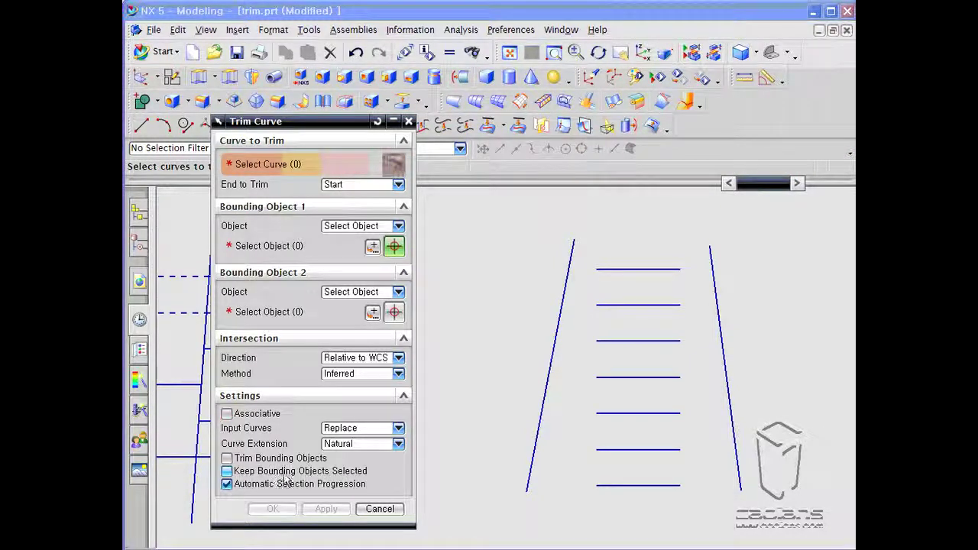
{"action": "left_click", "coordinate": [613, 269]}
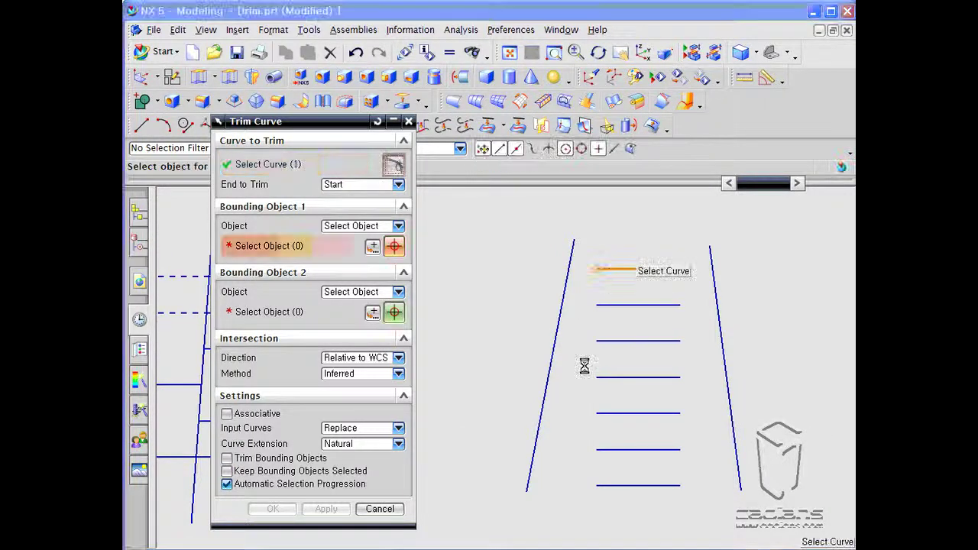
{"action": "left_click", "coordinate": [568, 259]}
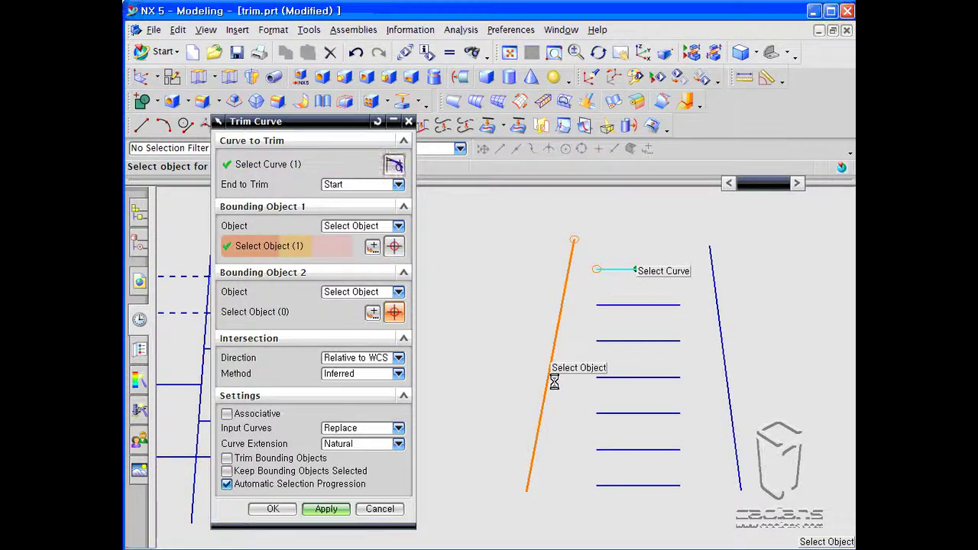
{"action": "left_click", "coordinate": [343, 511]}
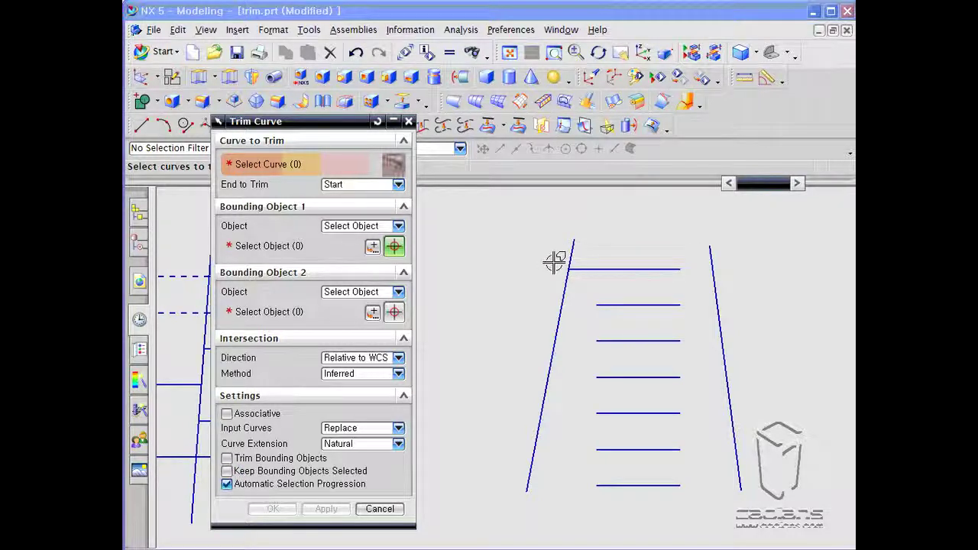
Extend the second short horizontal line to both slanted lines with Trim Curve
{"action": "left_click", "coordinate": [649, 303]}
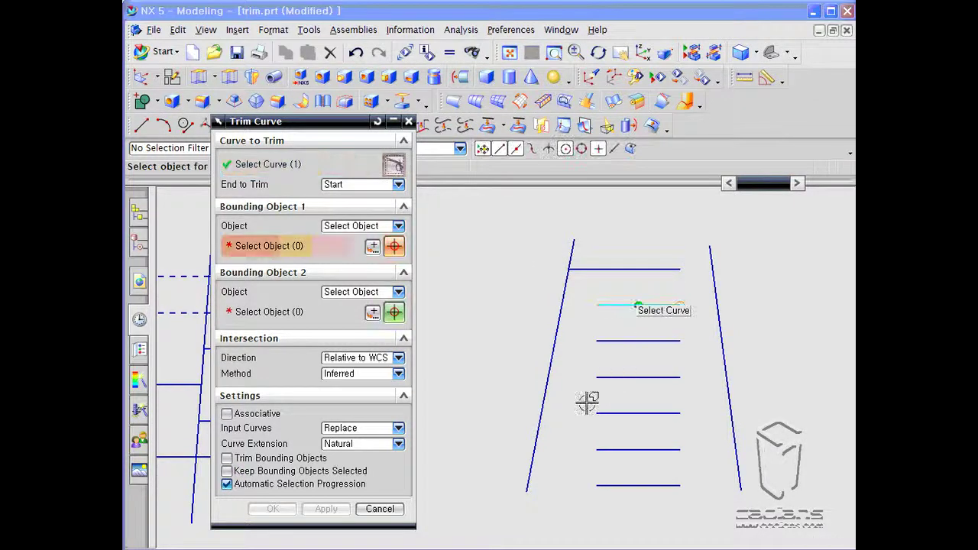
{"action": "left_click", "coordinate": [549, 365]}
{"action": "left_click", "coordinate": [713, 286]}
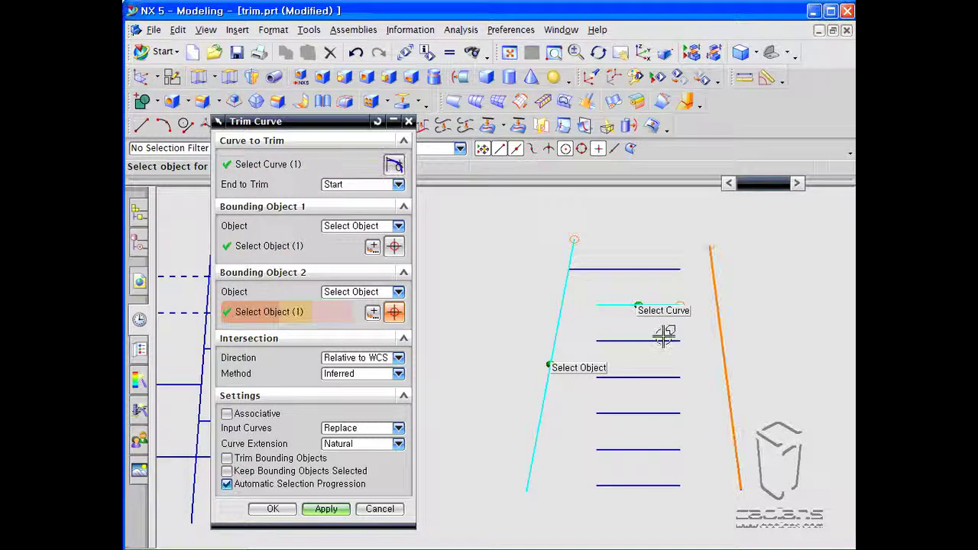
{"action": "left_click", "coordinate": [327, 509]}
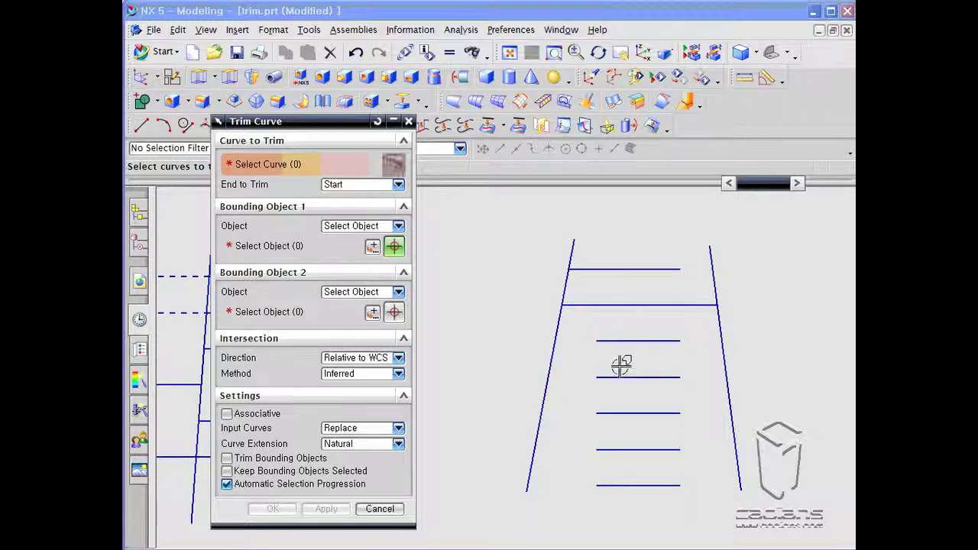
Turn on Keep Bounding Objects Selected and extend the third, fourth and fifth short horizontal lines to both slanted lines
{"action": "left_click", "coordinate": [260, 471]}
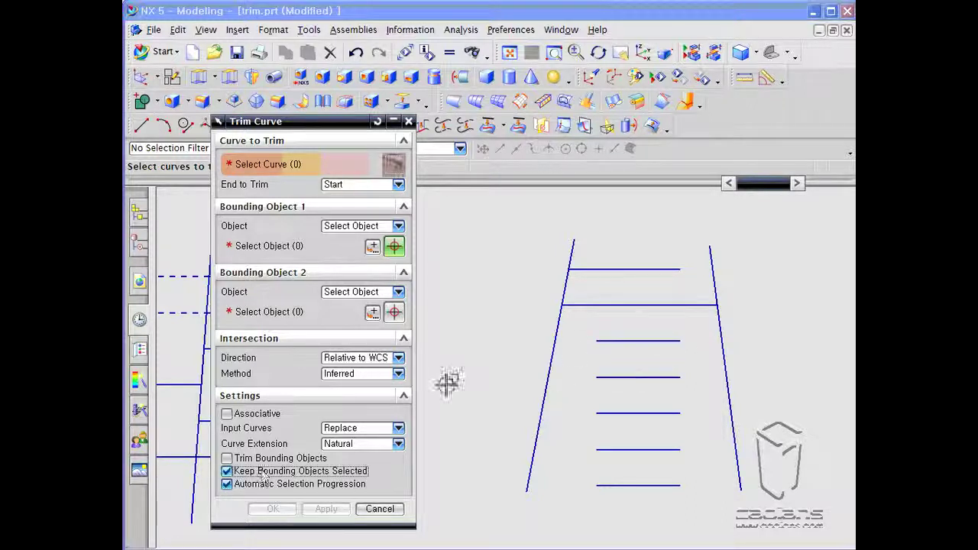
{"action": "left_click", "coordinate": [646, 340]}
{"action": "left_click", "coordinate": [554, 334]}
{"action": "left_click", "coordinate": [723, 334]}
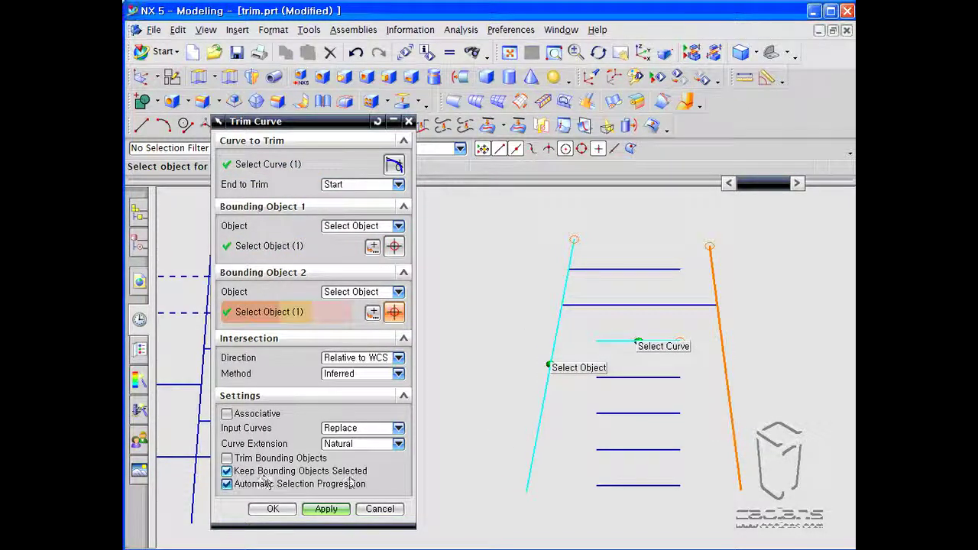
{"action": "left_click", "coordinate": [324, 512]}
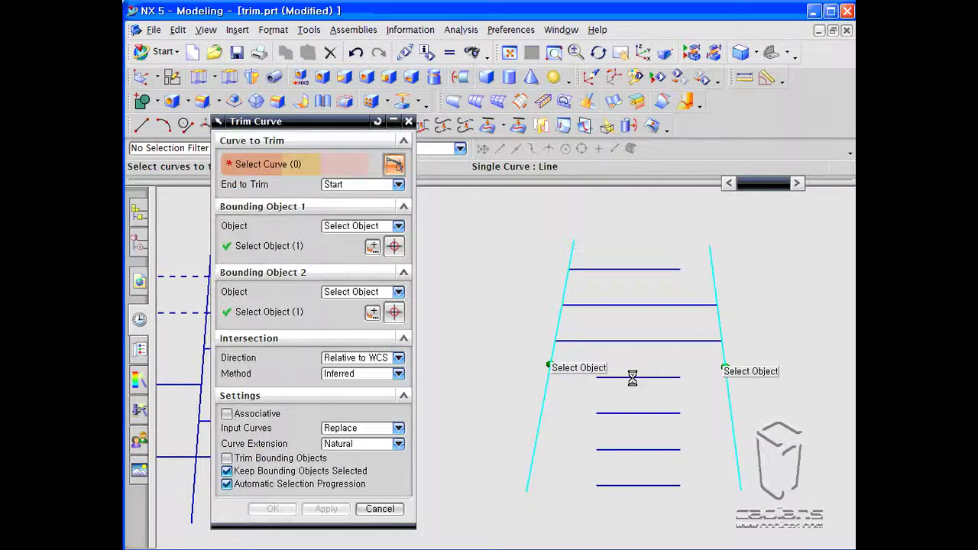
{"action": "left_click", "coordinate": [632, 378]}
{"action": "left_click", "coordinate": [635, 413]}
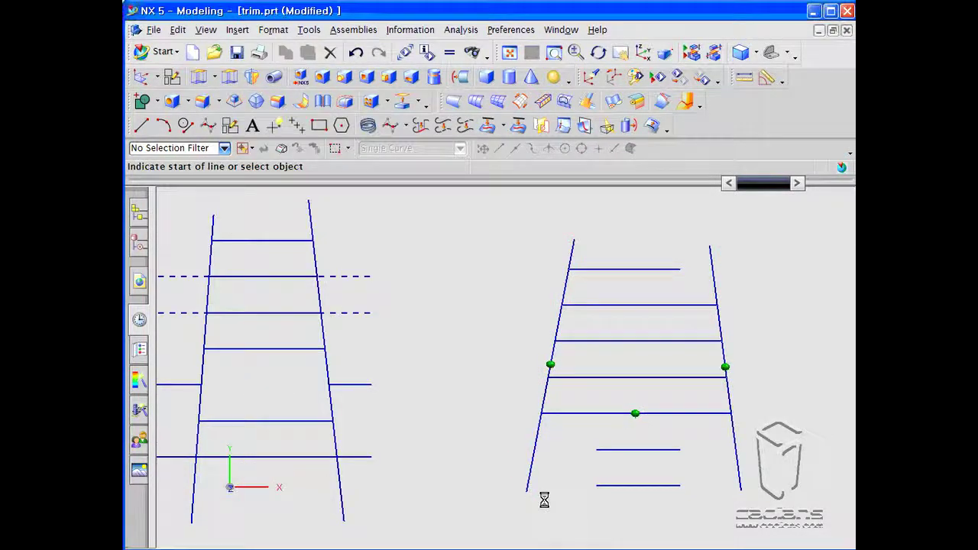
{"action": "left_click", "coordinate": [380, 510]}
In the empty area beside the line groups, draw a circle and a line about 55.6 long crossing its upper half
{"action": "middle_click_drag", "start_coordinate": [671, 327], "coordinate": [295, 324], "text": "shift"}
{"action": "left_click", "coordinate": [301, 154]}
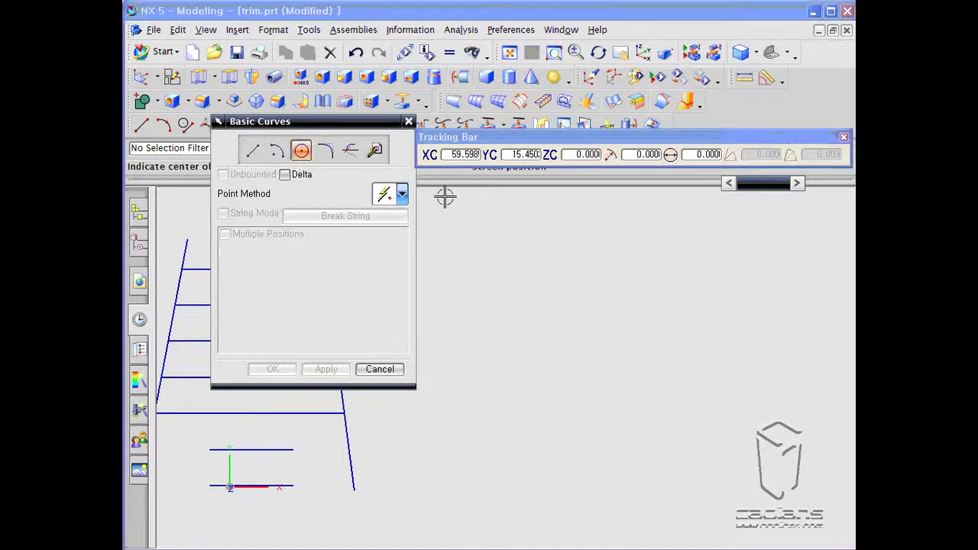
{"action": "left_click", "coordinate": [607, 294]}
{"action": "left_click", "coordinate": [647, 359]}
{"action": "left_click", "coordinate": [252, 150]}
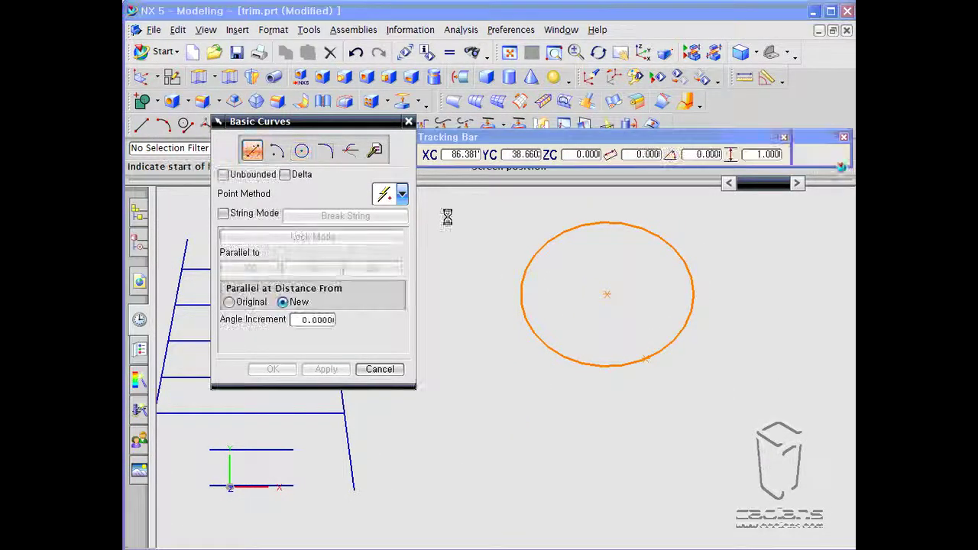
{"action": "left_click", "coordinate": [735, 245]}
{"action": "left_click", "coordinate": [501, 288]}
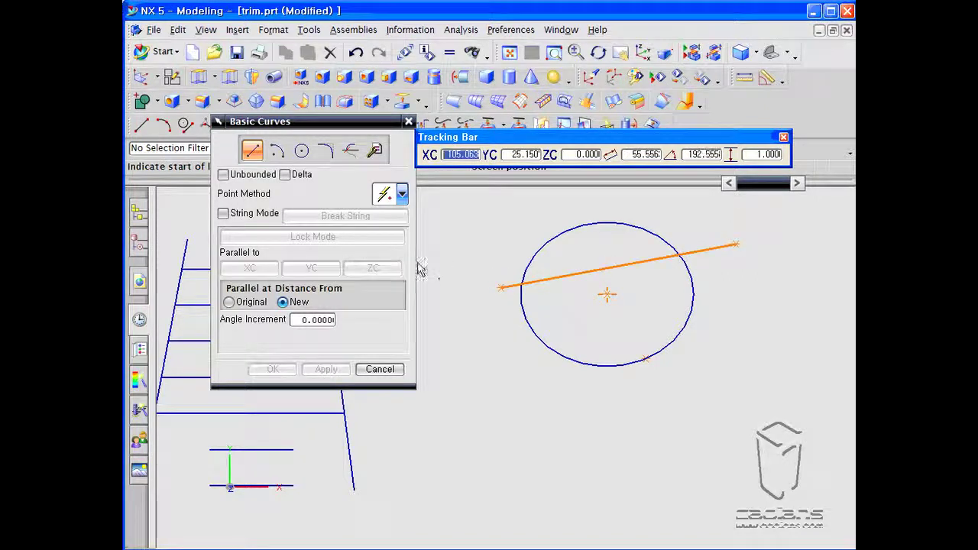
Draw a second circle below and to the right of the first, with two intersecting lines across it, the second about 56.2 long
{"action": "left_click", "coordinate": [303, 152]}
{"action": "left_click", "coordinate": [758, 470]}
{"action": "left_click", "coordinate": [807, 527]}
{"action": "left_click", "coordinate": [253, 150]}
{"action": "left_click", "coordinate": [827, 382]}
{"action": "left_click", "coordinate": [602, 507]}
{"action": "left_click", "coordinate": [656, 399]}
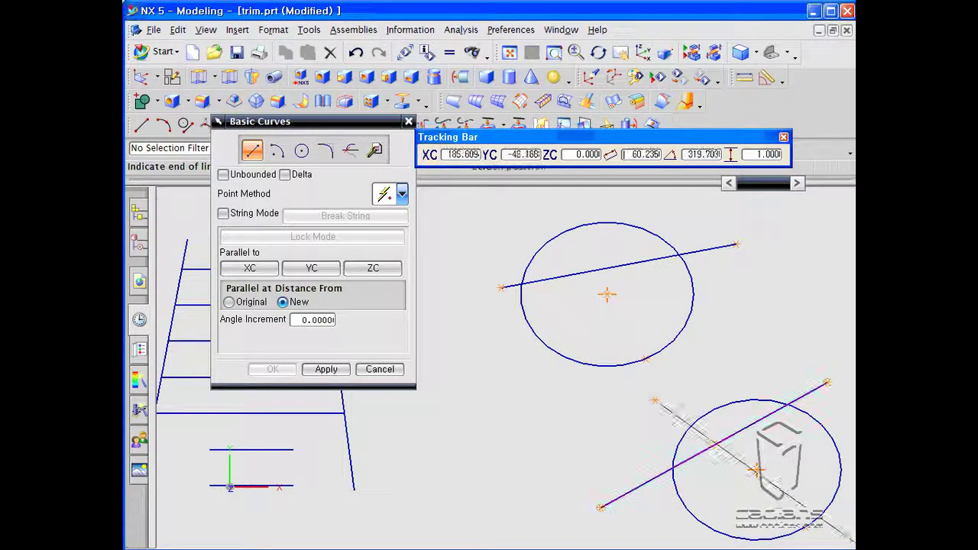
{"action": "left_click", "coordinate": [836, 535]}
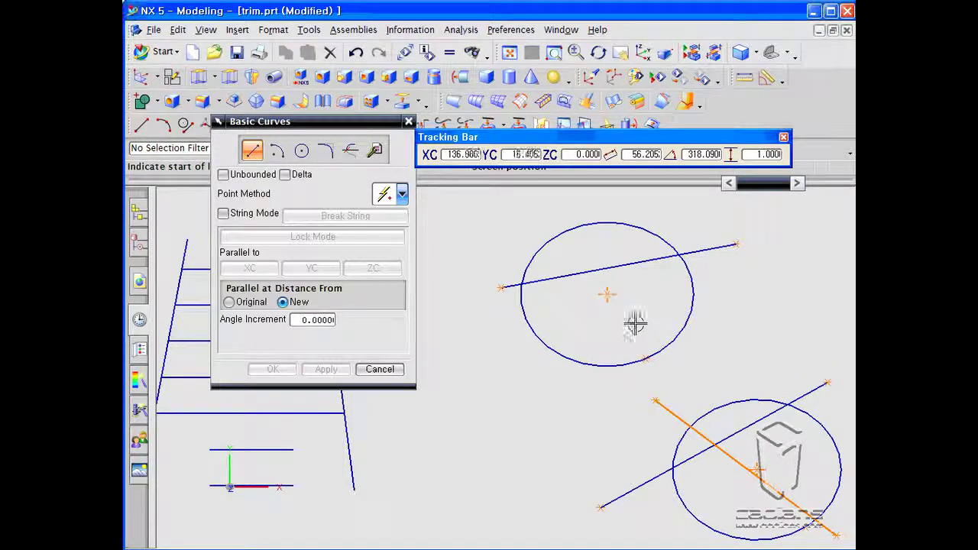
Frame the first circle with its crossing line and move the Basic Curves dialog clear of them
{"action": "middle_click_drag", "start_coordinate": [640, 326], "coordinate": [642, 385], "text": "ctrl"}
{"action": "middle_click_drag", "start_coordinate": [624, 327], "coordinate": [667, 460], "text": "shift"}
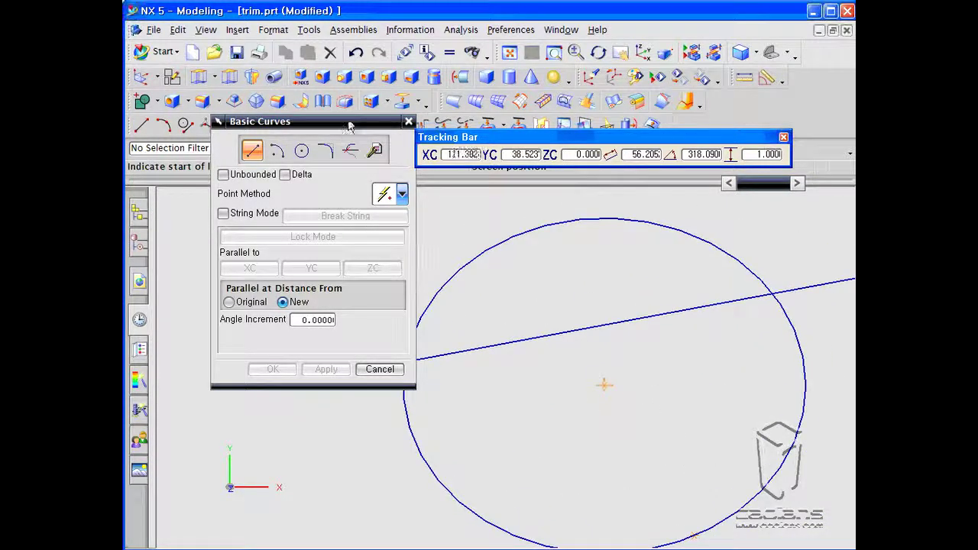
{"action": "left_click_drag", "start_coordinate": [348, 123], "coordinate": [273, 127]}
{"action": "middle_click_drag", "start_coordinate": [407, 323], "coordinate": [497, 303], "text": "ctrl"}
{"action": "left_click_drag", "start_coordinate": [273, 130], "coordinate": [328, 175]}
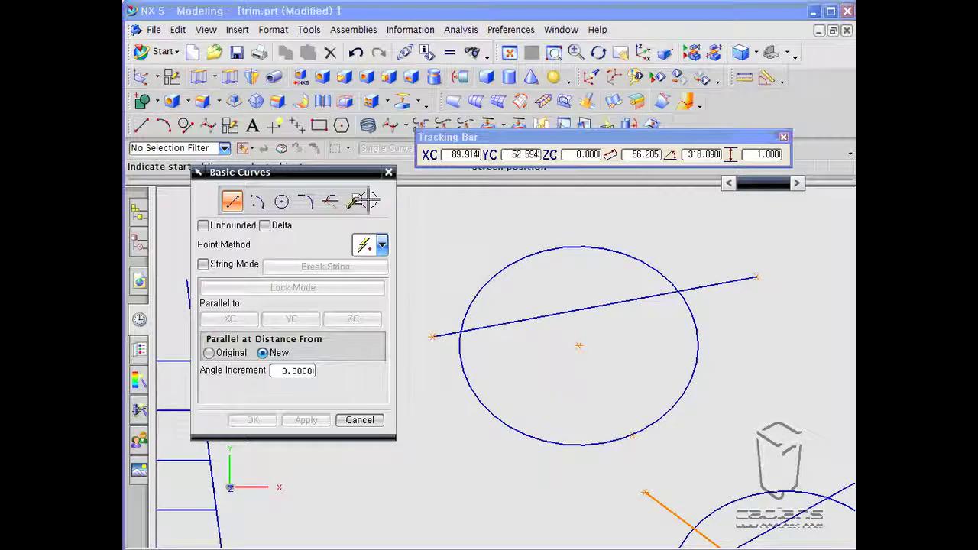
Try to trim the circle's upper arc with the crossing line as the only bounding object, and undo the trim
{"action": "left_click", "coordinate": [354, 201]}
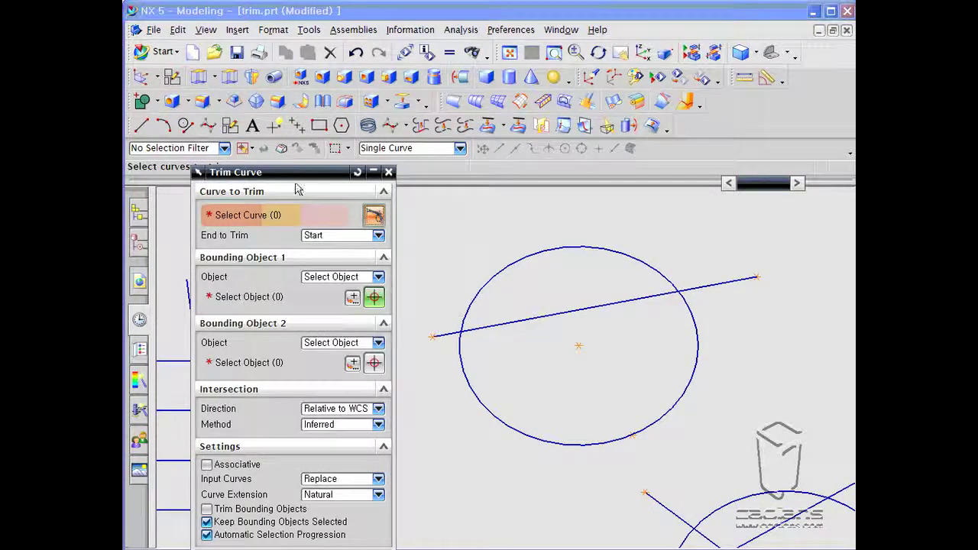
{"action": "left_click", "coordinate": [524, 255]}
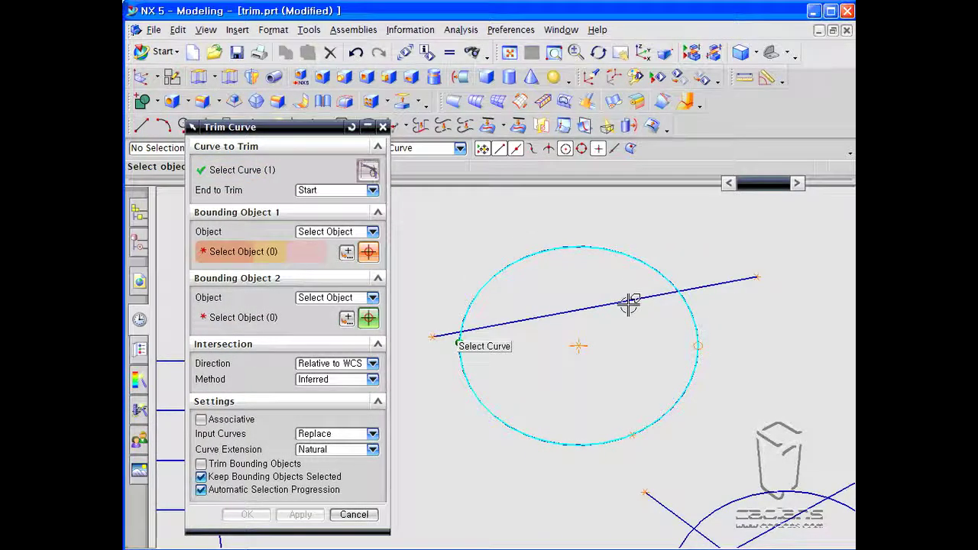
{"action": "left_click", "coordinate": [628, 305]}
{"action": "left_click", "coordinate": [315, 514]}
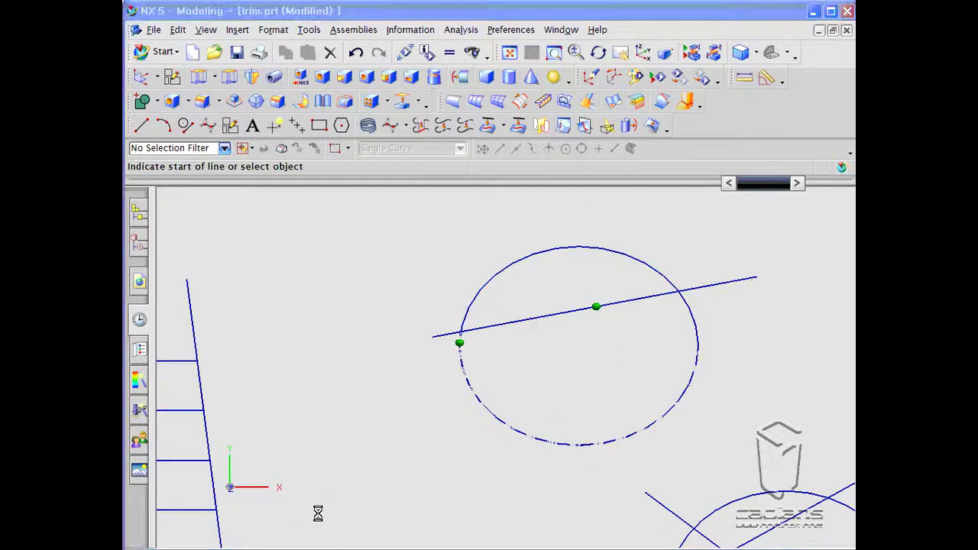
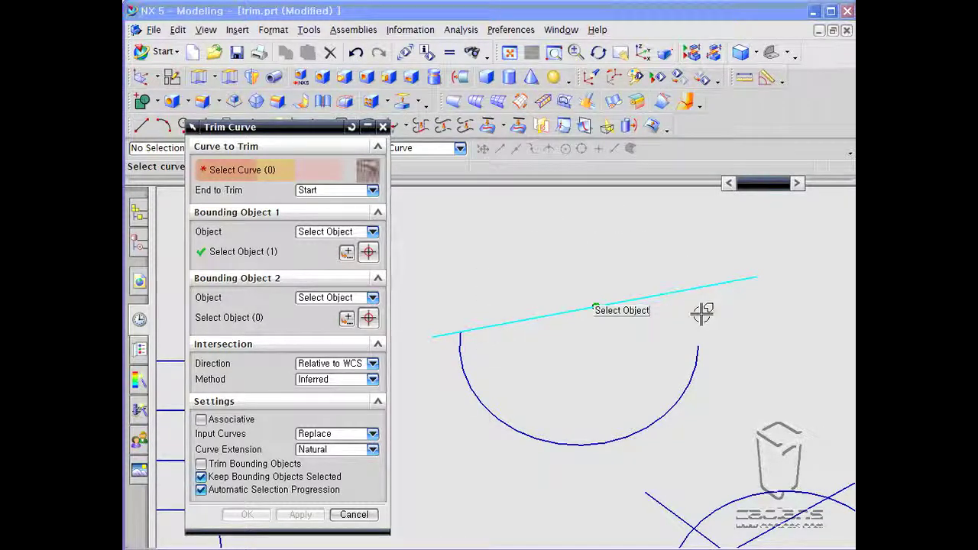
{"action": "left_click", "coordinate": [354, 56]}
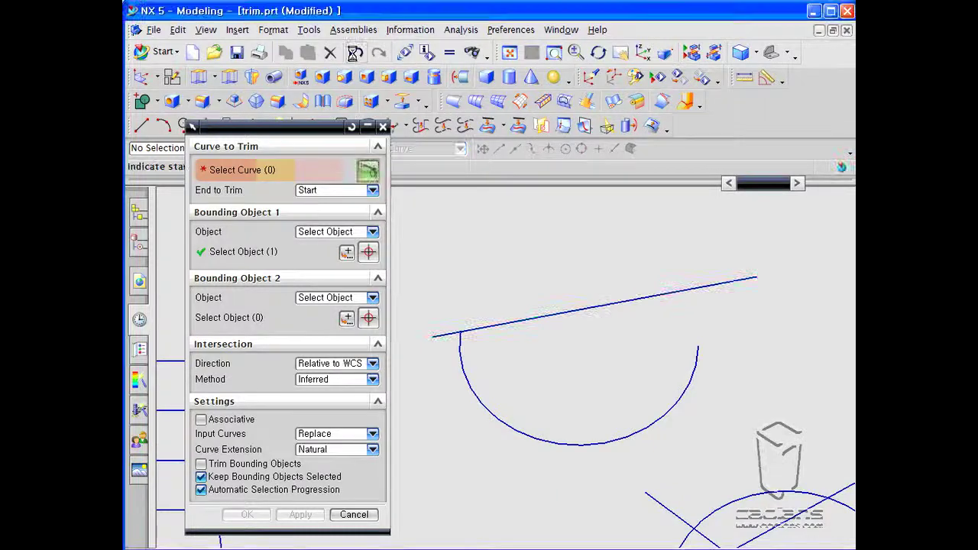
{"action": "left_click", "coordinate": [354, 57]}
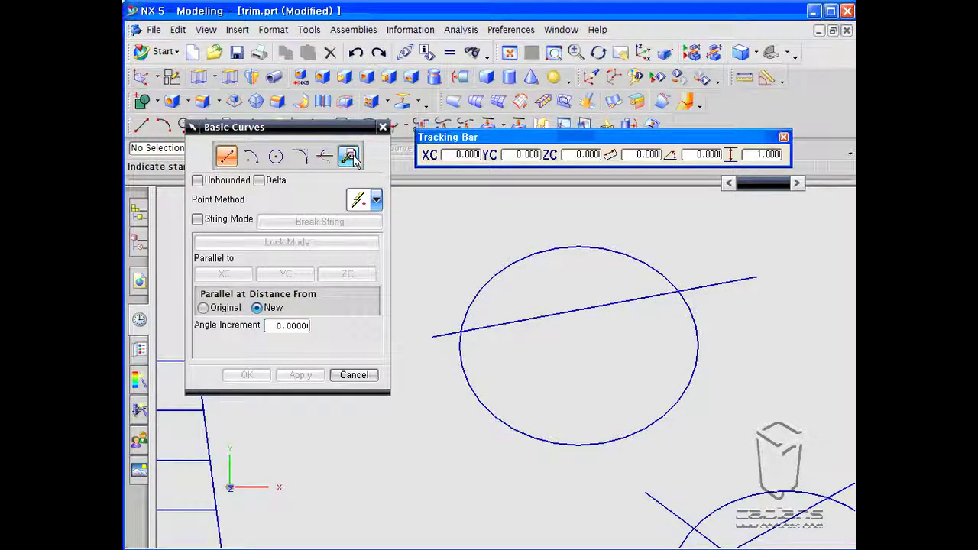
Trim away the circle's arc above the crossing line, using that line as both the first and second bounding object
{"action": "left_click", "coordinate": [328, 162]}
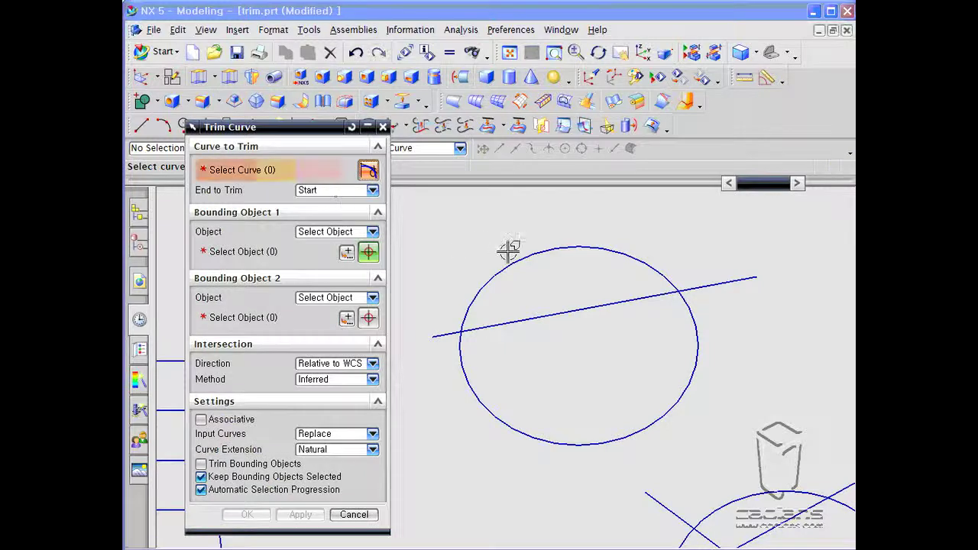
{"action": "left_click", "coordinate": [526, 257]}
{"action": "left_click", "coordinate": [622, 299]}
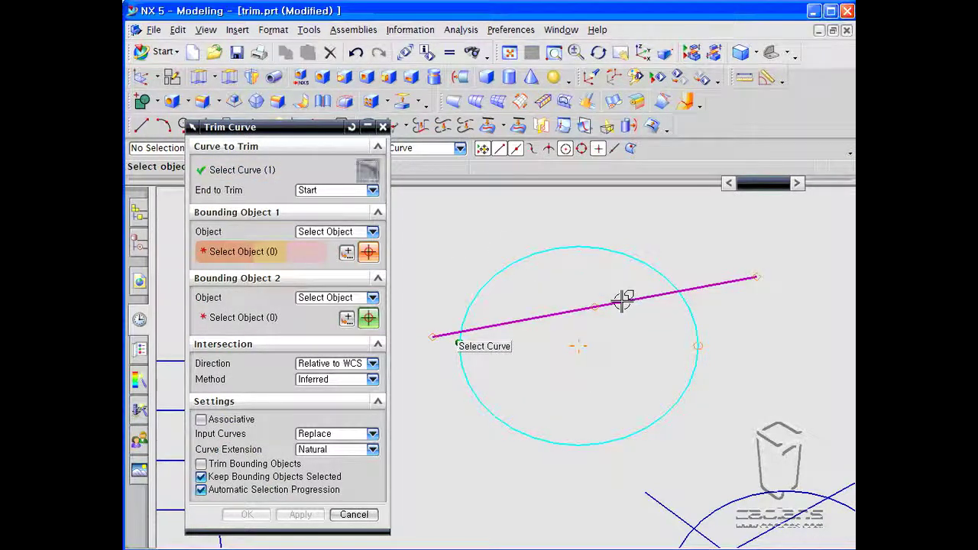
{"action": "left_click", "coordinate": [623, 299]}
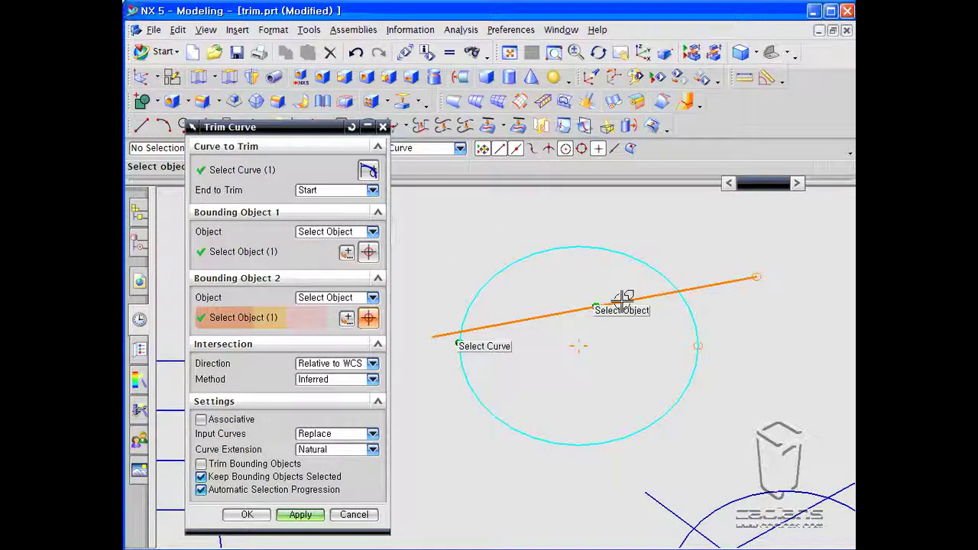
{"action": "left_click", "coordinate": [307, 519]}
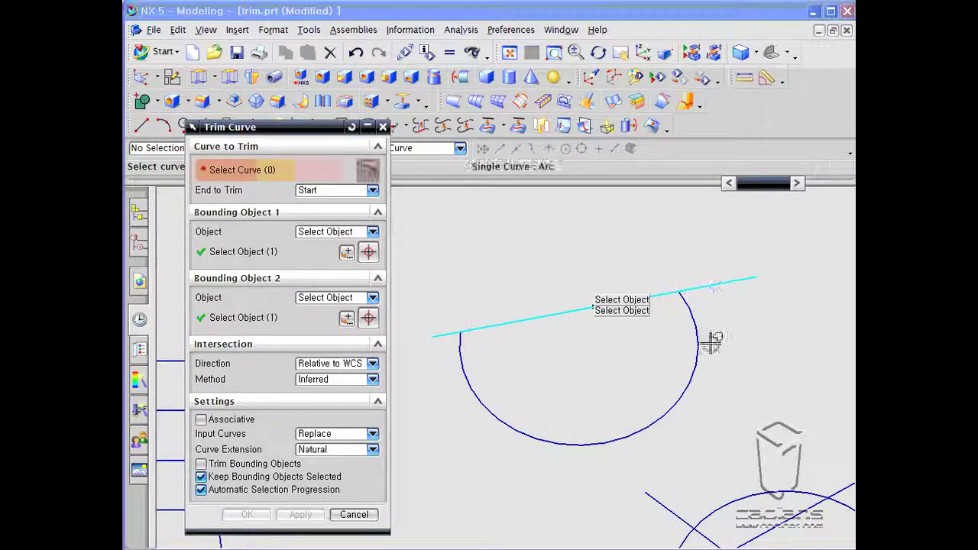
{"action": "middle_click_drag", "start_coordinate": [747, 393], "coordinate": [576, 186], "text": "shift"}
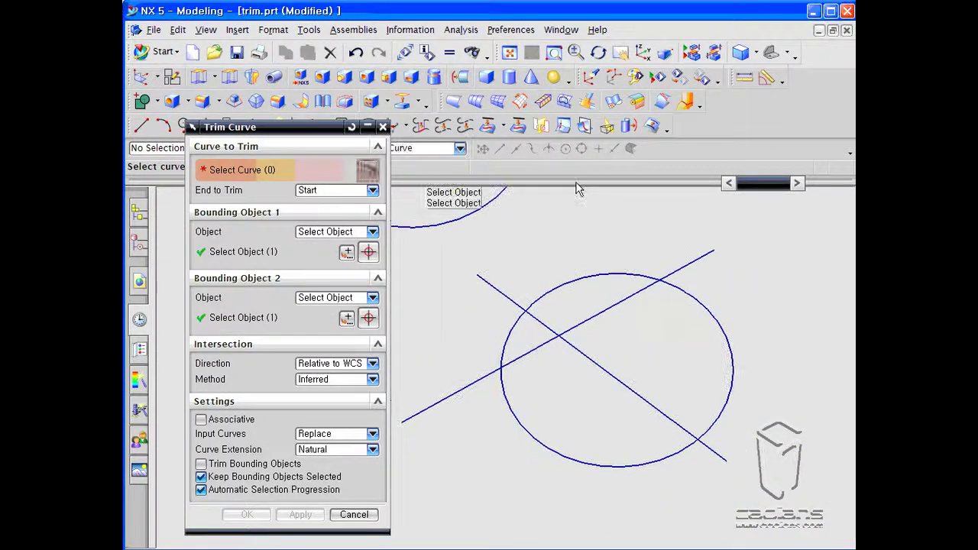
{"action": "right_click", "coordinate": [576, 186]}
{"action": "left_click", "coordinate": [462, 310]}
{"action": "middle_click_drag", "start_coordinate": [464, 317], "coordinate": [482, 321], "text": "shift"}
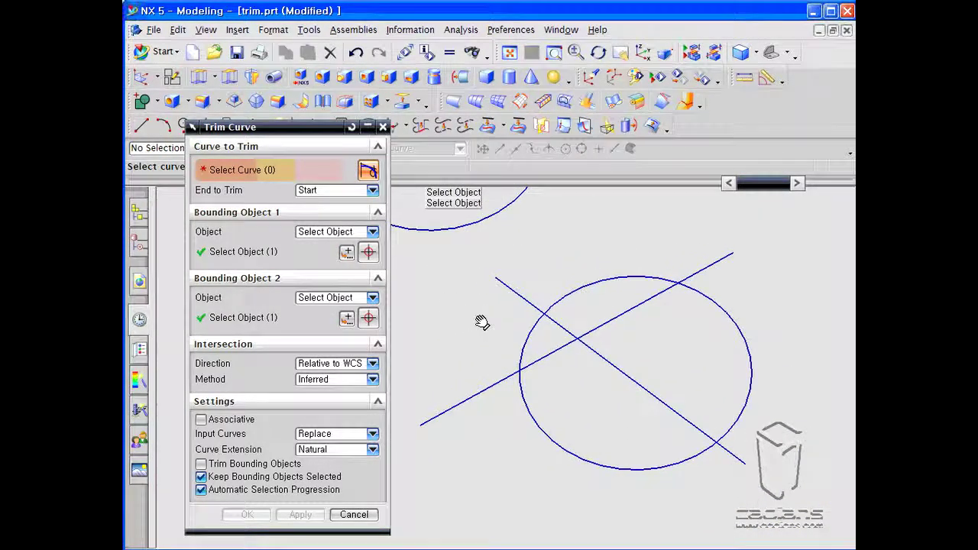
{"action": "left_click", "coordinate": [532, 331]}
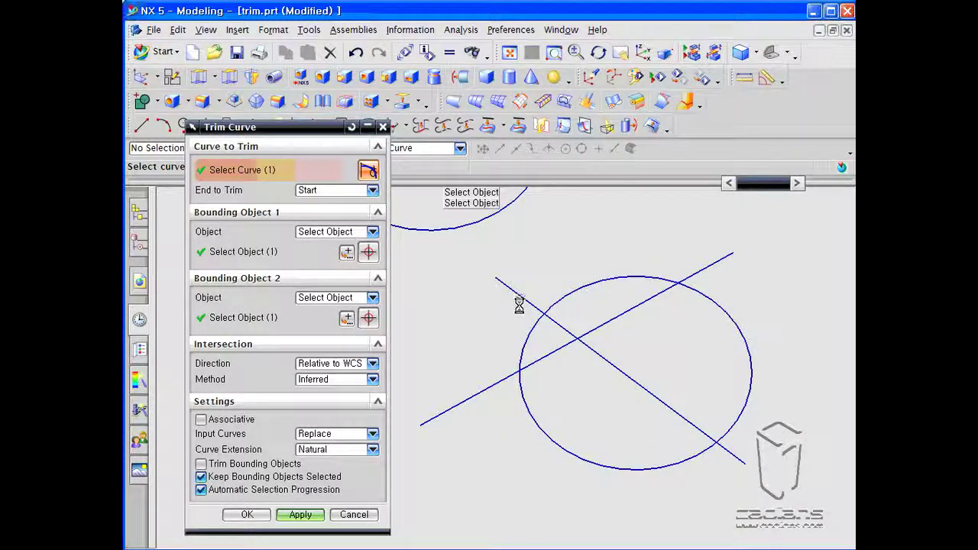
{"action": "left_click", "coordinate": [311, 513]}
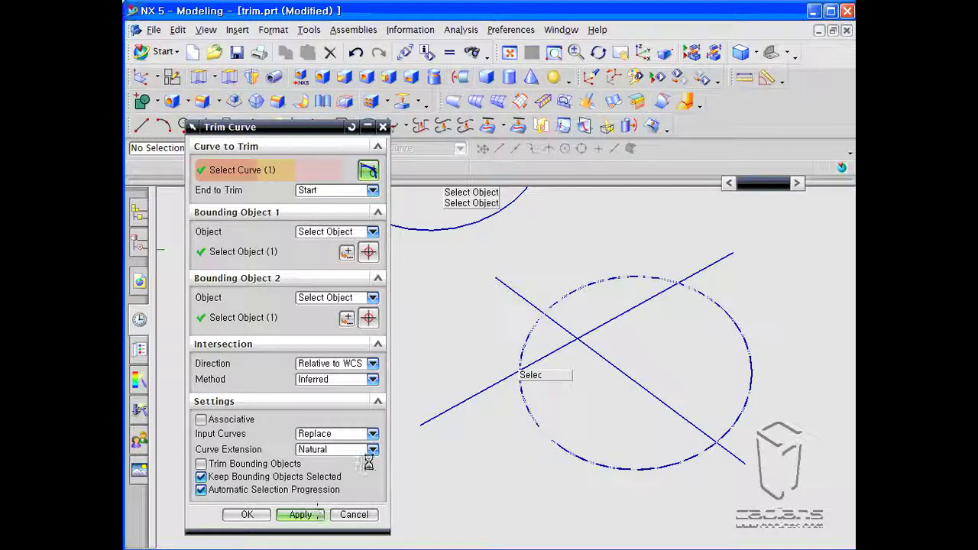
{"action": "left_click", "coordinate": [745, 388]}
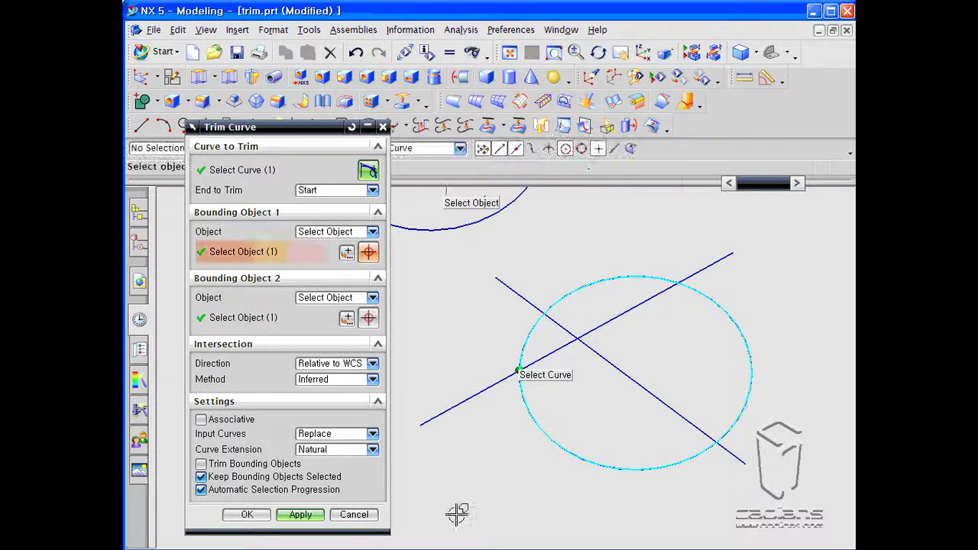
{"action": "left_click", "coordinate": [353, 514]}
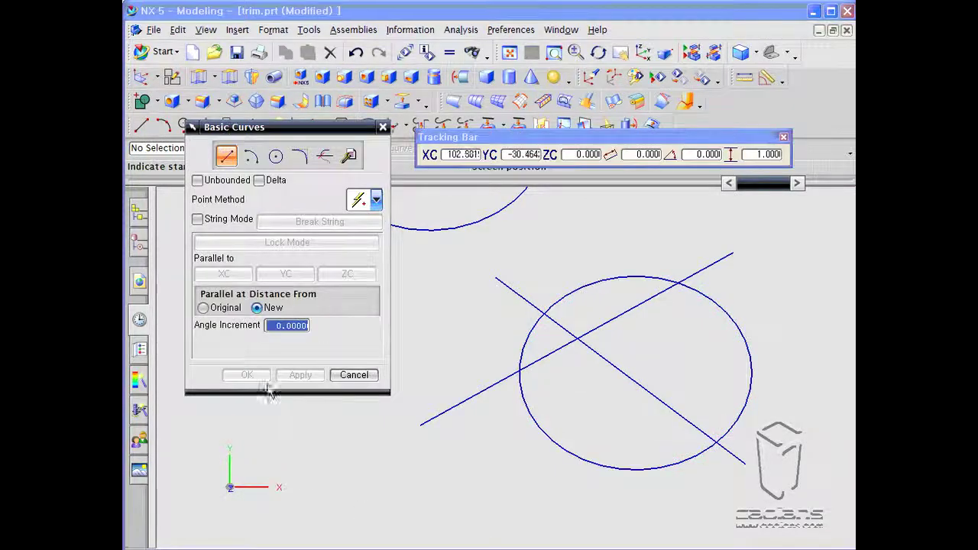
Trim the left arc of the circle crossed by two lines, using the two lines as bounding objects and keeping them selected
{"action": "left_click", "coordinate": [324, 155]}
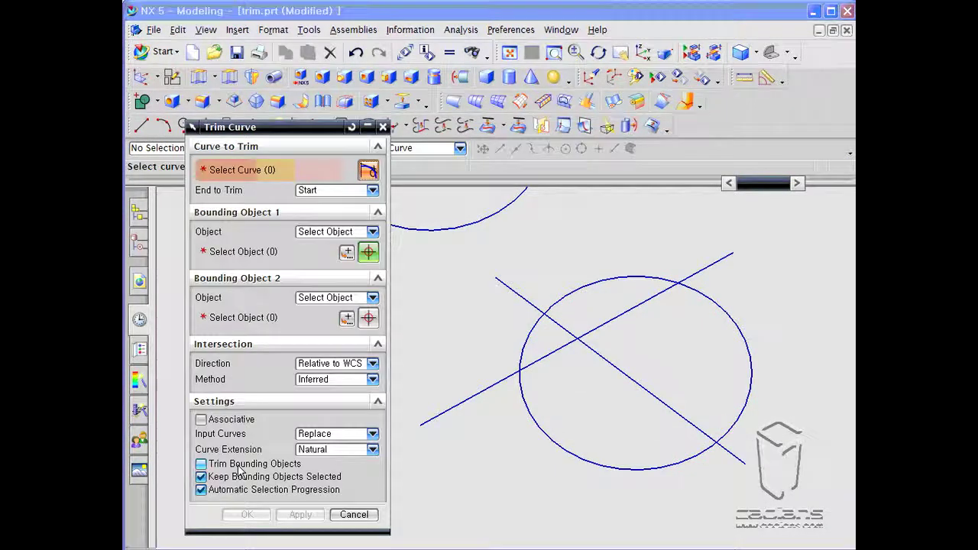
{"action": "left_click", "coordinate": [218, 476]}
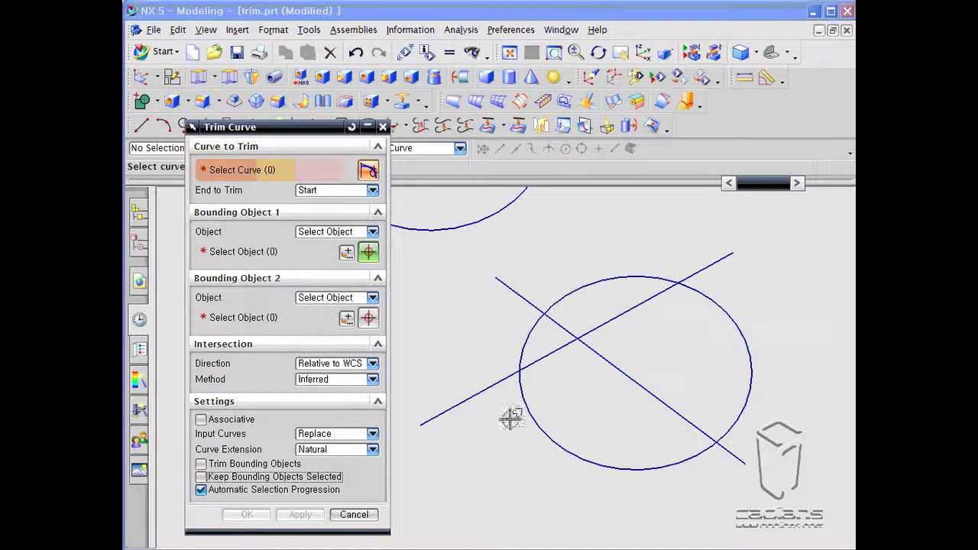
{"action": "left_click", "coordinate": [200, 476]}
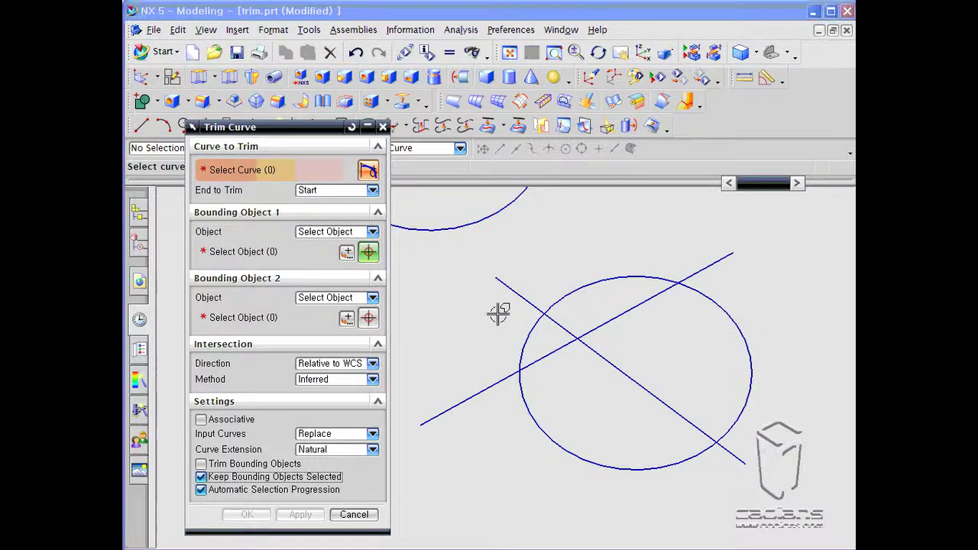
{"action": "left_click", "coordinate": [526, 336]}
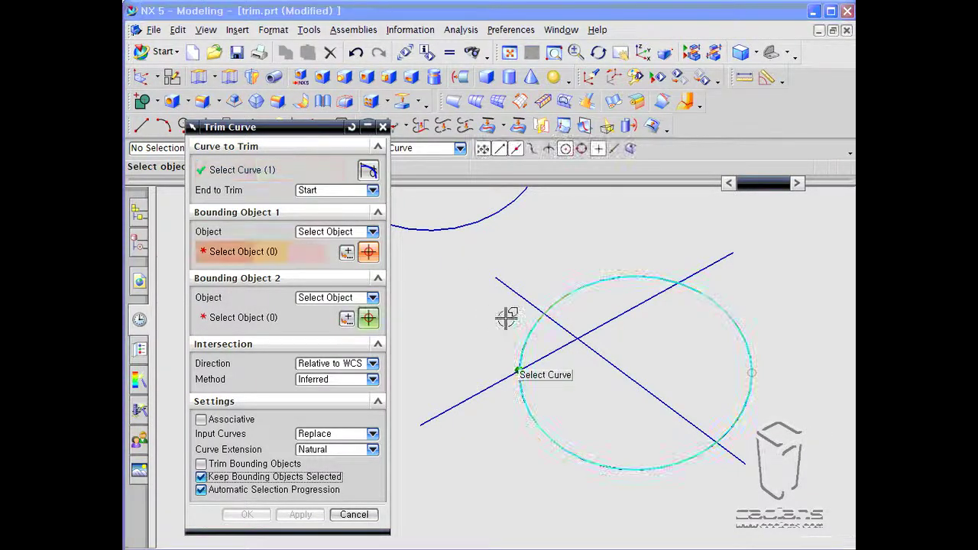
{"action": "left_click", "coordinate": [506, 286]}
{"action": "left_click", "coordinate": [481, 394]}
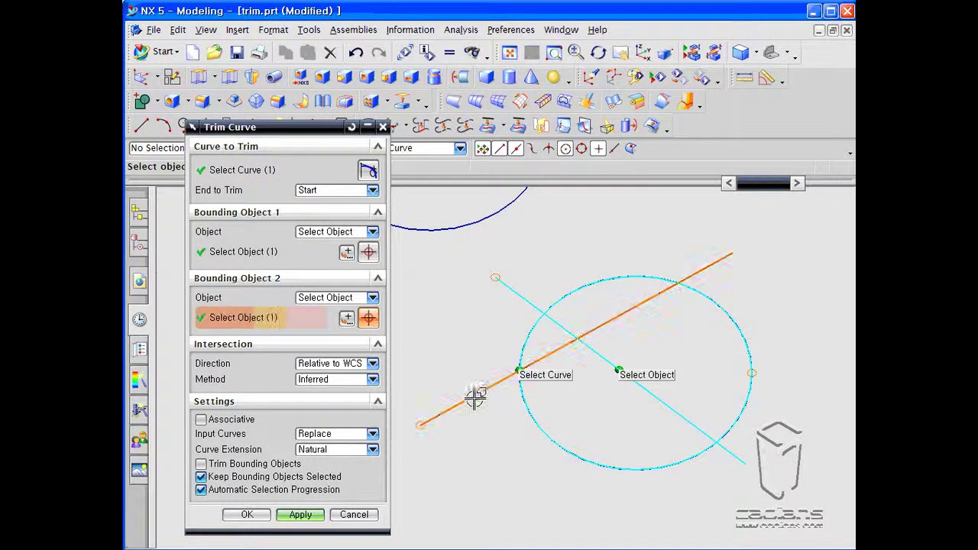
{"action": "left_click", "coordinate": [300, 515]}
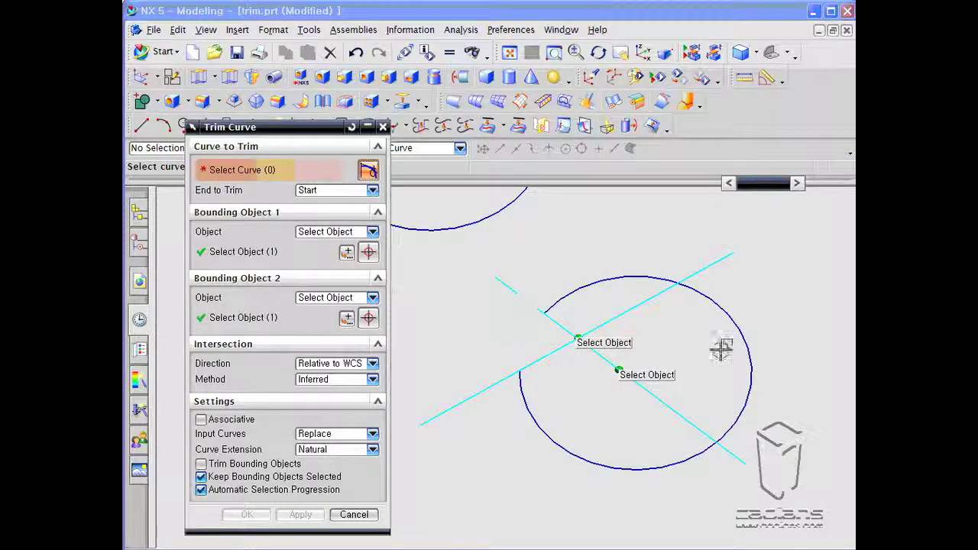
Try to trim the same circle's right arc between the two crossing lines
{"action": "left_click", "coordinate": [748, 353]}
{"action": "middle_click", "coordinate": [747, 351]}
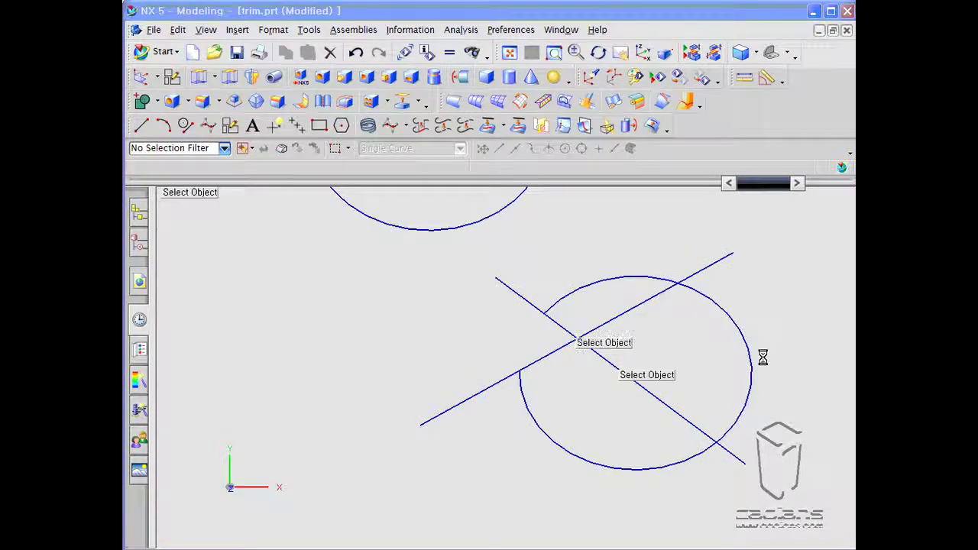
{"action": "middle_click", "coordinate": [746, 355]}
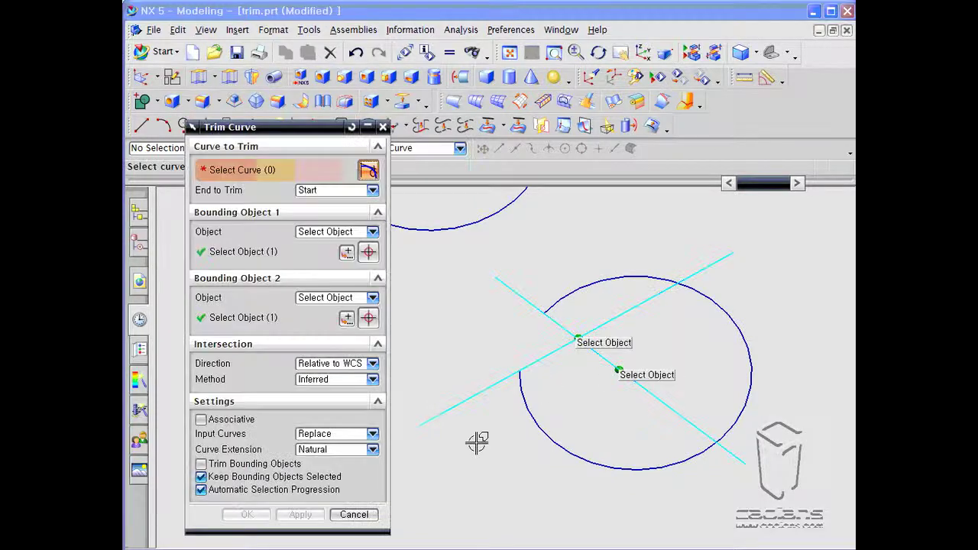
{"action": "left_click", "coordinate": [372, 433]}
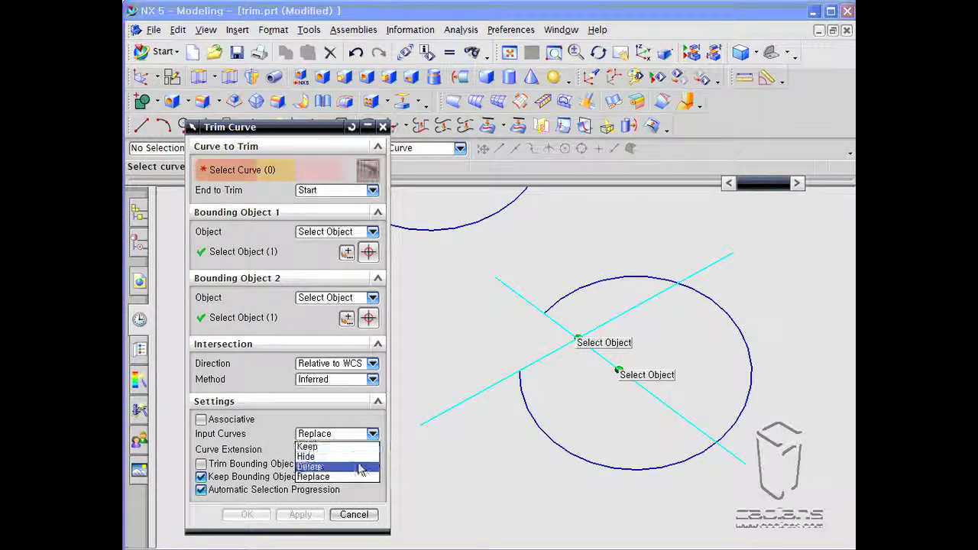
{"action": "left_click", "coordinate": [361, 468]}
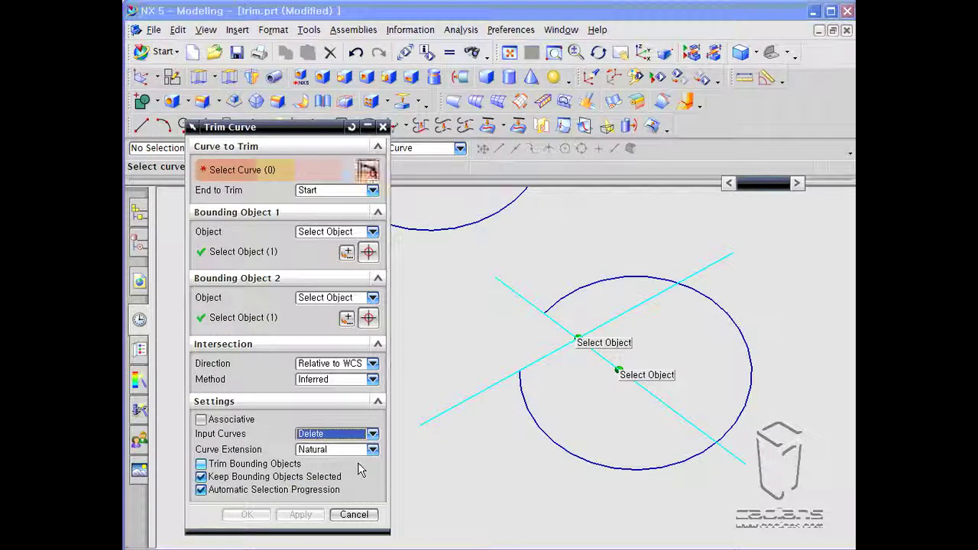
{"action": "left_click", "coordinate": [372, 433]}
{"action": "left_click", "coordinate": [363, 477]}
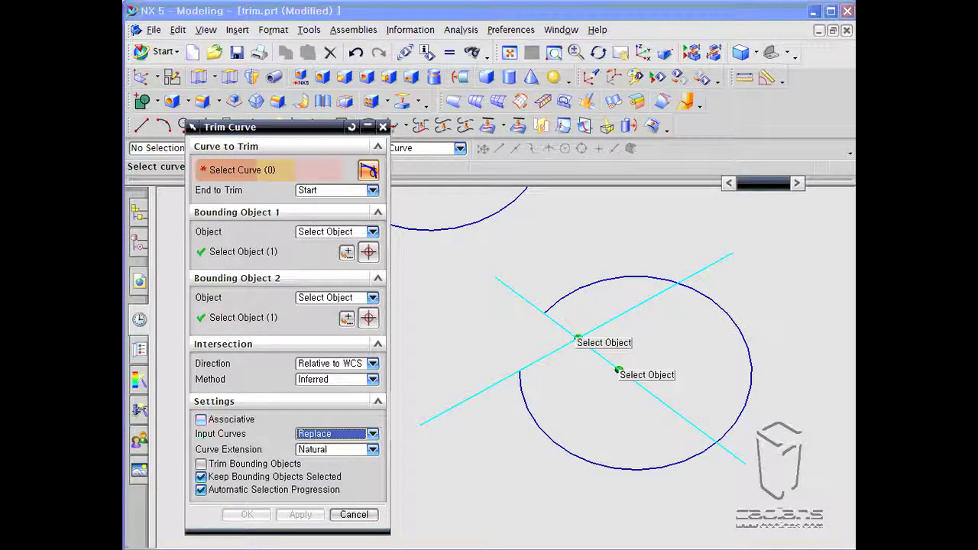
Set the trim's curve extension to None and trim the circle's right arc between the two crossing lines
{"action": "left_click", "coordinate": [372, 449]}
{"action": "left_click", "coordinate": [350, 494]}
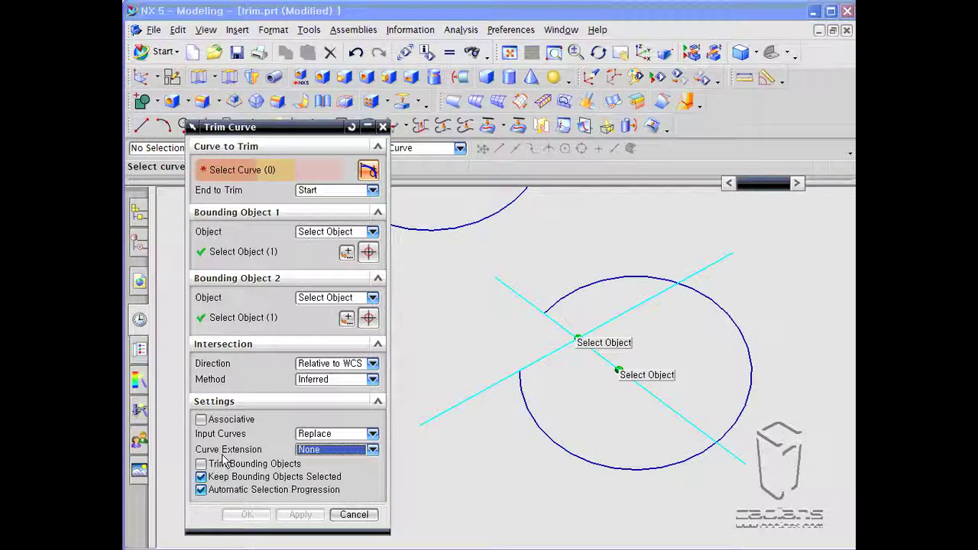
{"action": "left_click", "coordinate": [753, 362]}
{"action": "middle_click", "coordinate": [735, 474]}
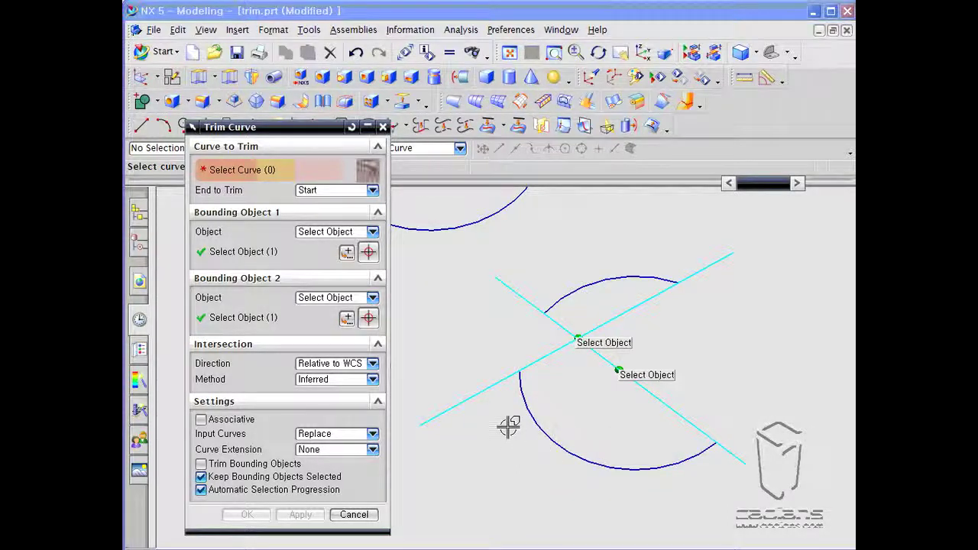
{"action": "left_click_drag", "start_coordinate": [329, 131], "coordinate": [323, 116]}
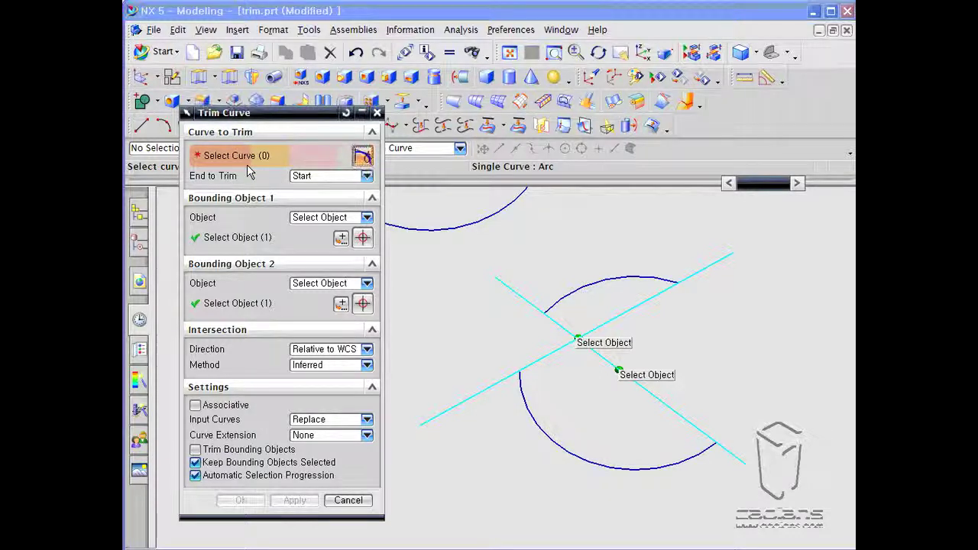
{"action": "left_click_drag", "start_coordinate": [268, 115], "coordinate": [310, 115]}
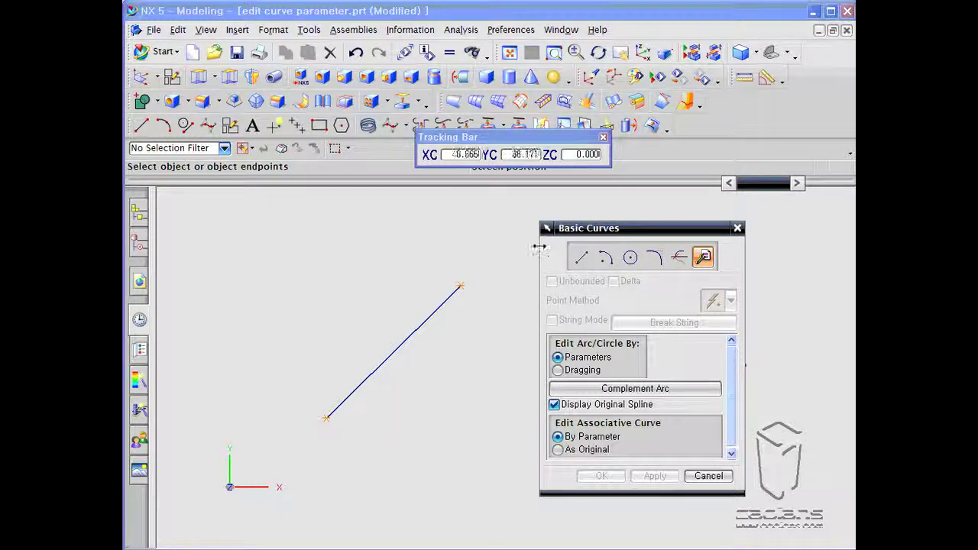
Move the line's upper endpoint to a point above and to the left of its lower endpoint
{"action": "left_click", "coordinate": [442, 304]}
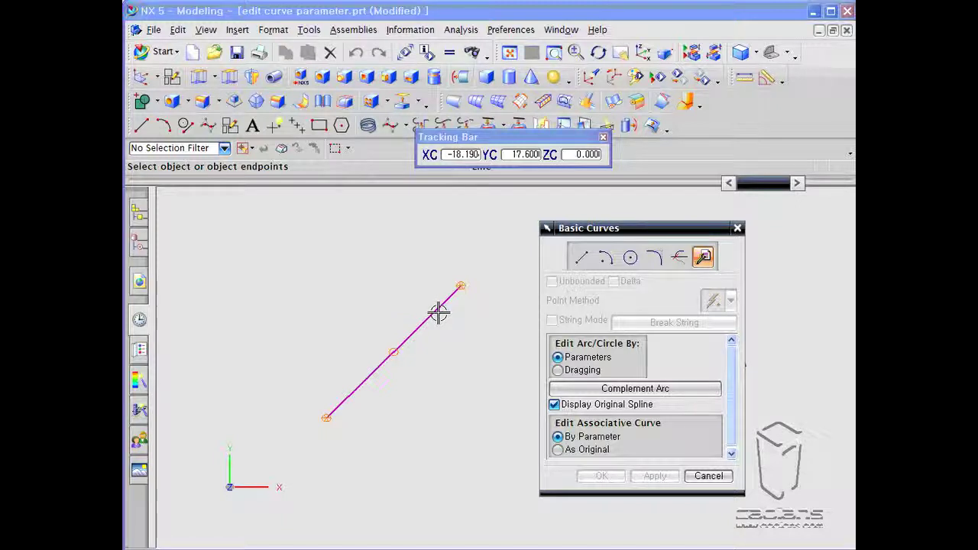
{"action": "left_click", "coordinate": [459, 285]}
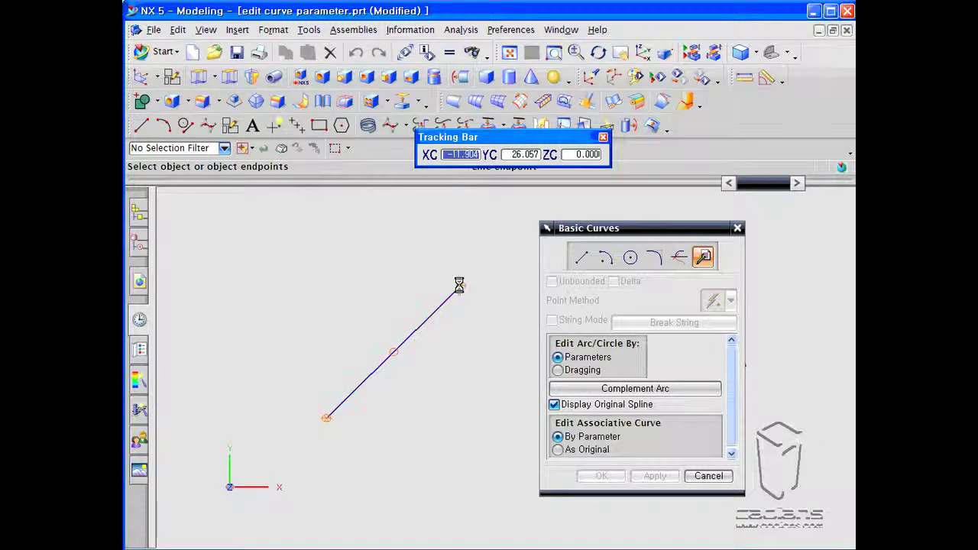
{"action": "left_click", "coordinate": [222, 246]}
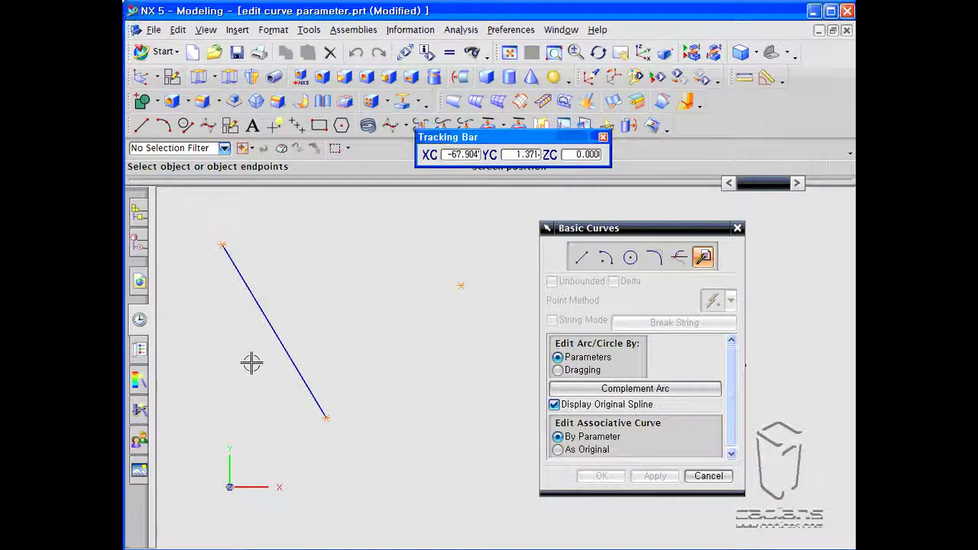
Move the line's lower endpoint horizontally to the right while keeping its upper endpoint fixed
{"action": "left_click", "coordinate": [326, 420]}
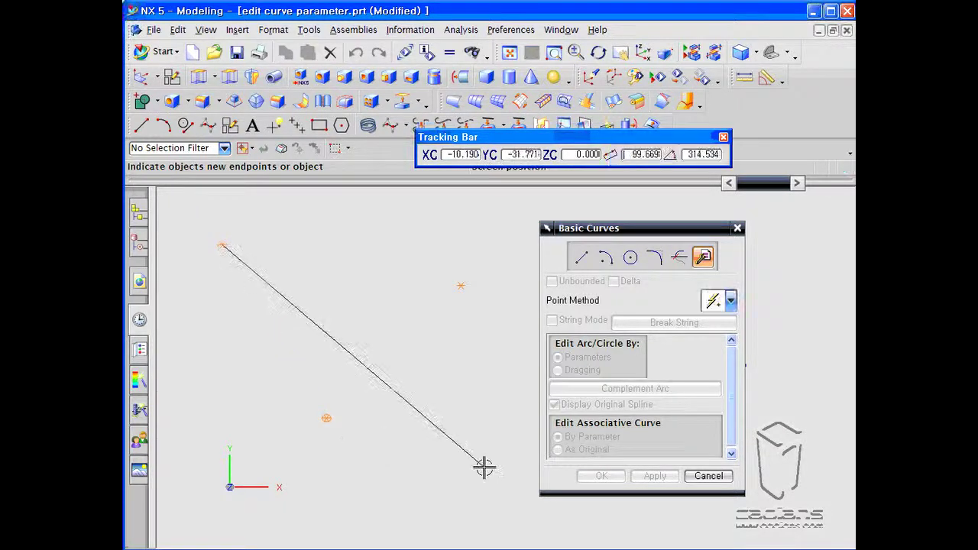
{"action": "left_click", "coordinate": [393, 419]}
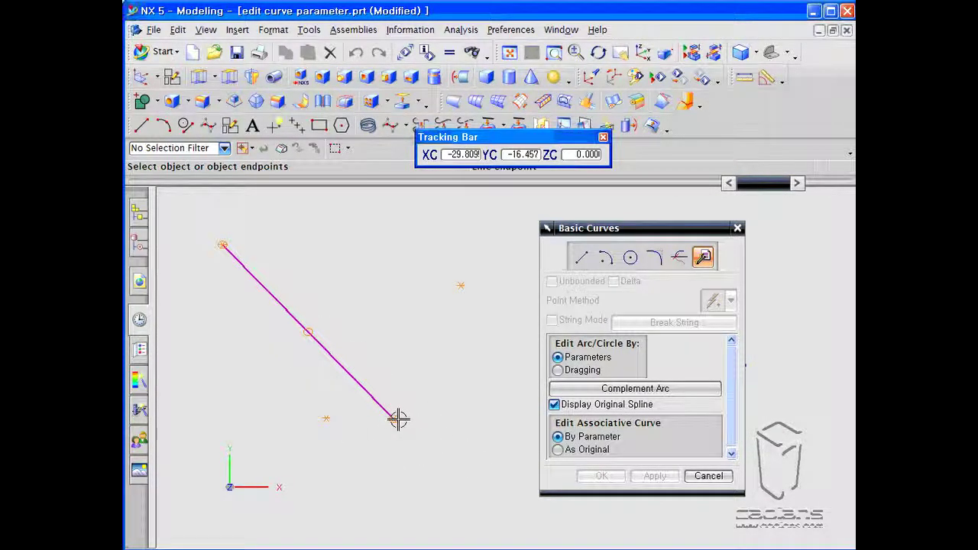
{"action": "left_click", "coordinate": [396, 419]}
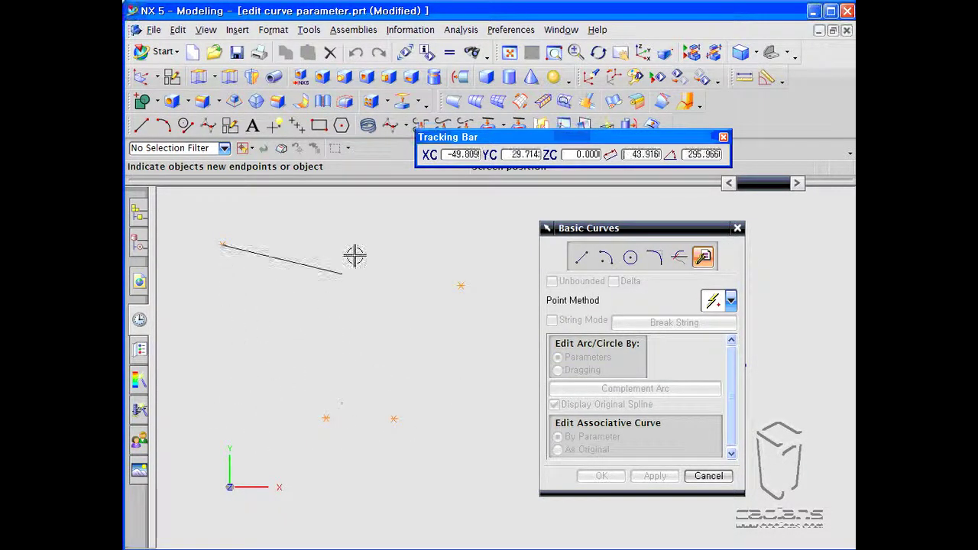
{"action": "left_click", "coordinate": [464, 154]}
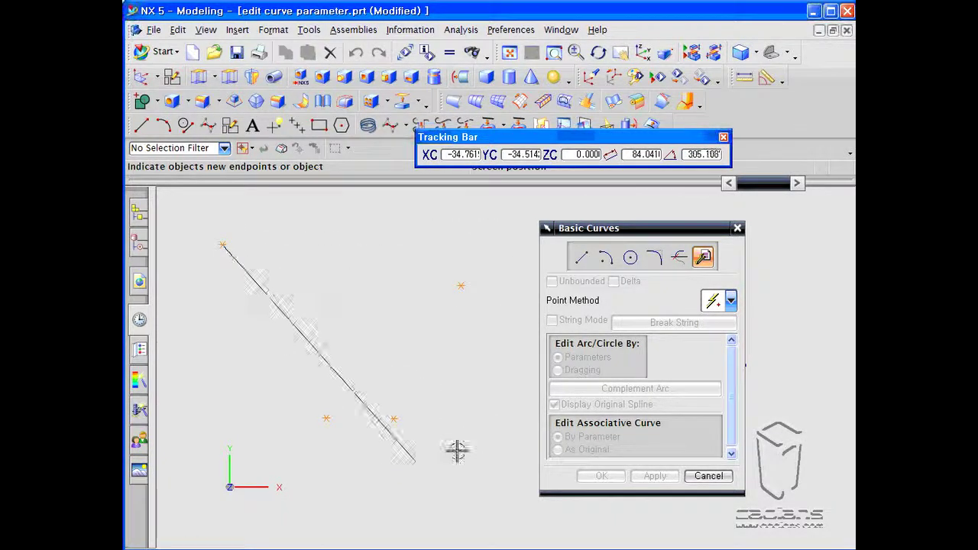
{"action": "left_click", "coordinate": [730, 300]}
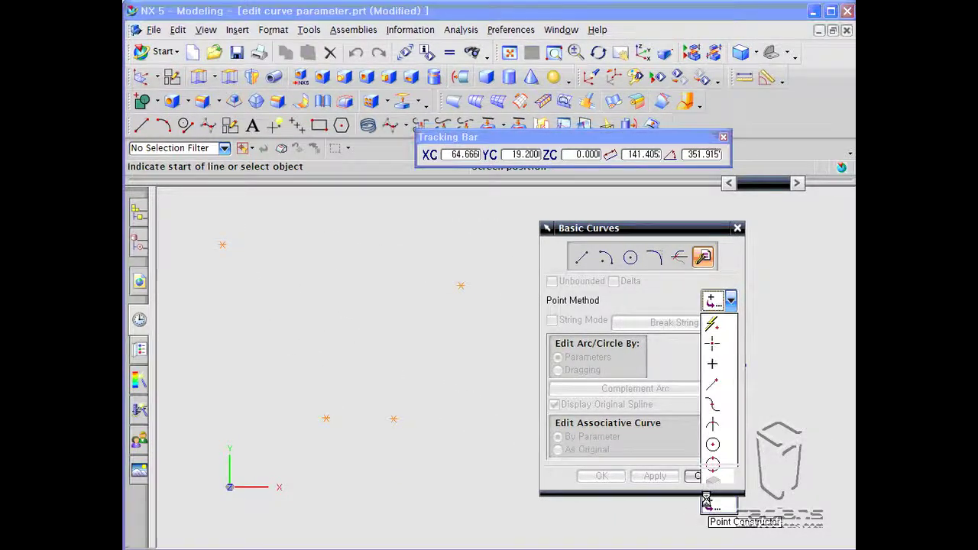
{"action": "left_click", "coordinate": [706, 501]}
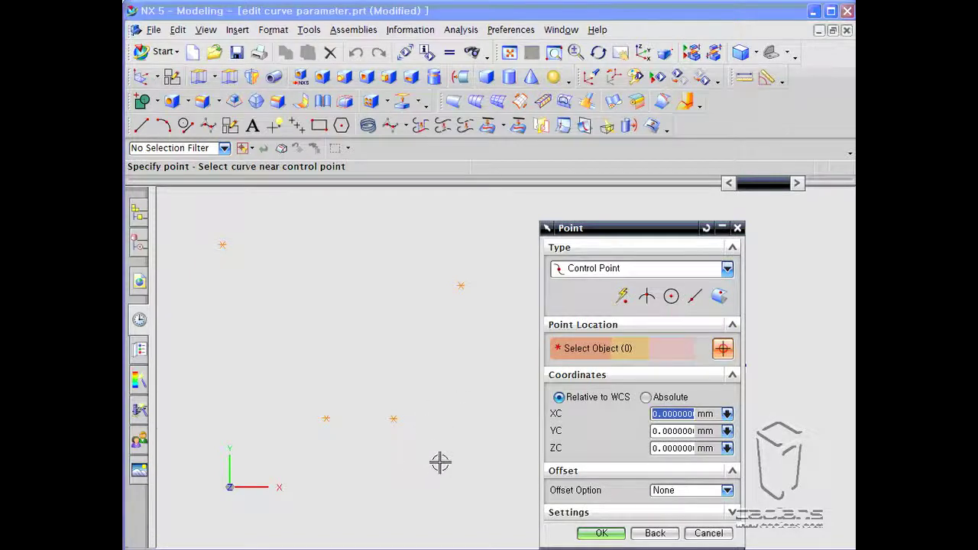
{"action": "left_click", "coordinate": [651, 532]}
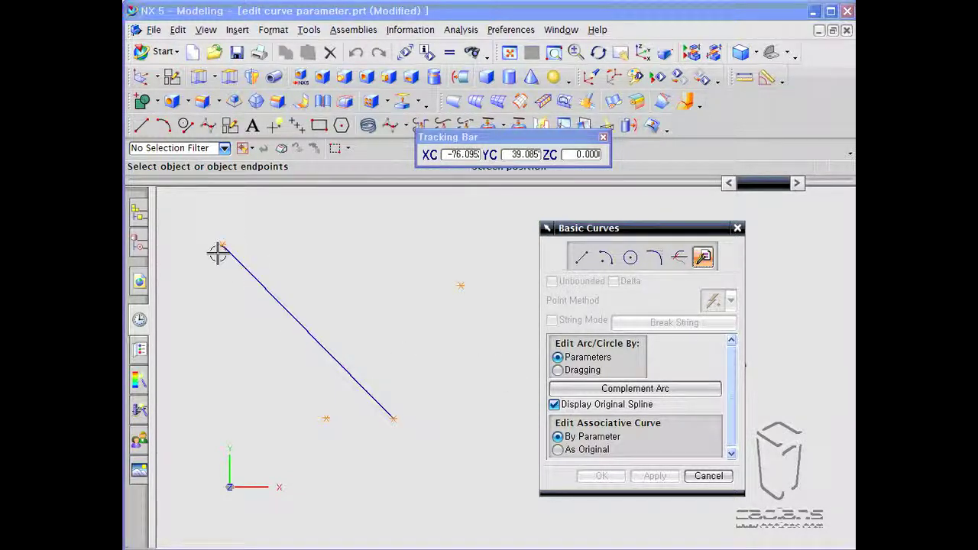
Select the whole line for parameter editing and set its length to 90 mm
{"action": "left_click", "coordinate": [264, 287]}
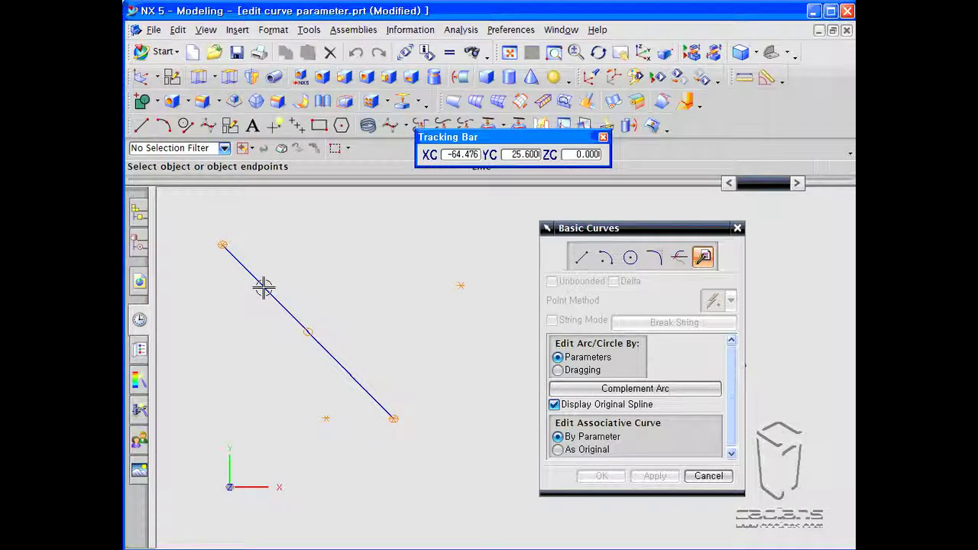
{"action": "left_click", "coordinate": [264, 287]}
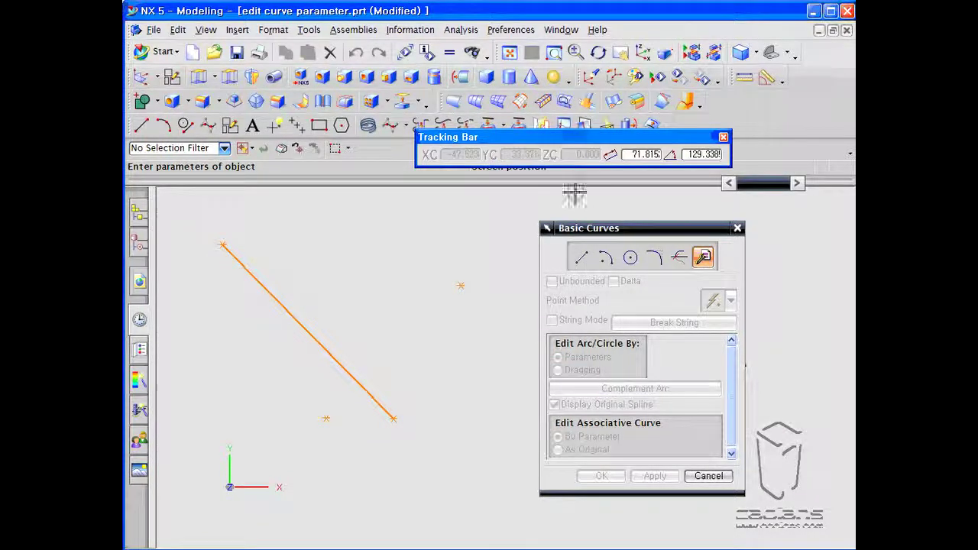
{"action": "left_click_drag", "start_coordinate": [612, 141], "coordinate": [518, 178]}
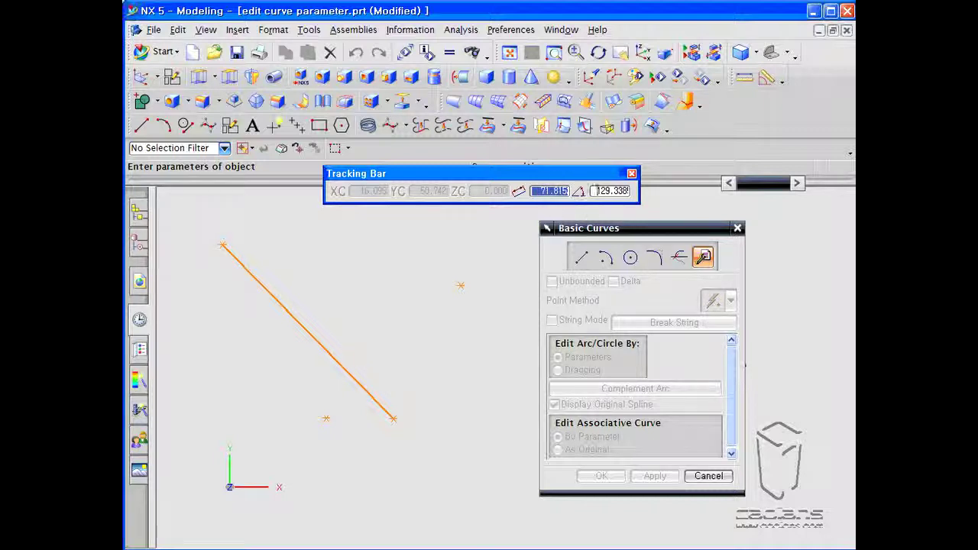
{"action": "left_click", "coordinate": [603, 190]}
{"action": "left_click", "coordinate": [553, 191]}
{"action": "type", "text": "90"}
{"action": "key", "text": "Return"}
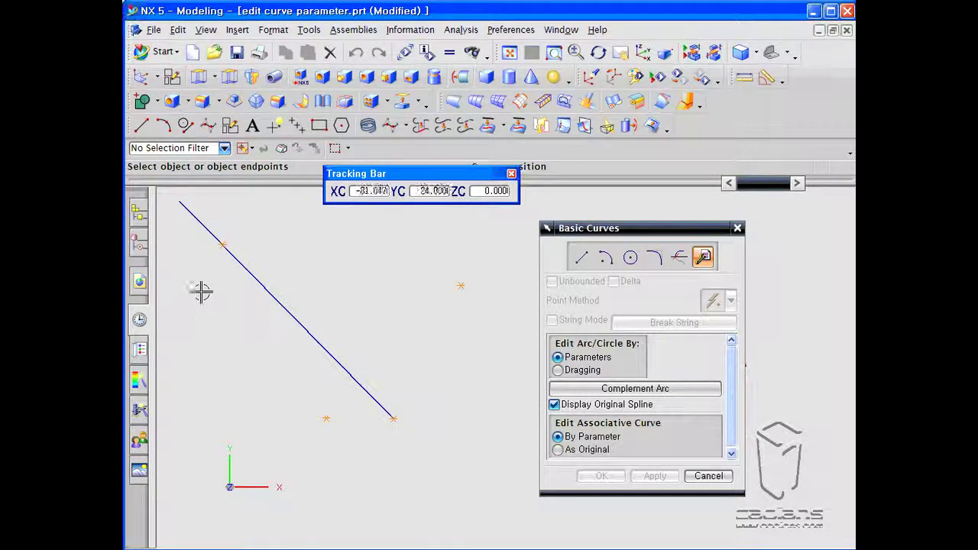
Edit the line's parameters again and shorten it from its upper end with a new length value
{"action": "left_click", "coordinate": [221, 233]}
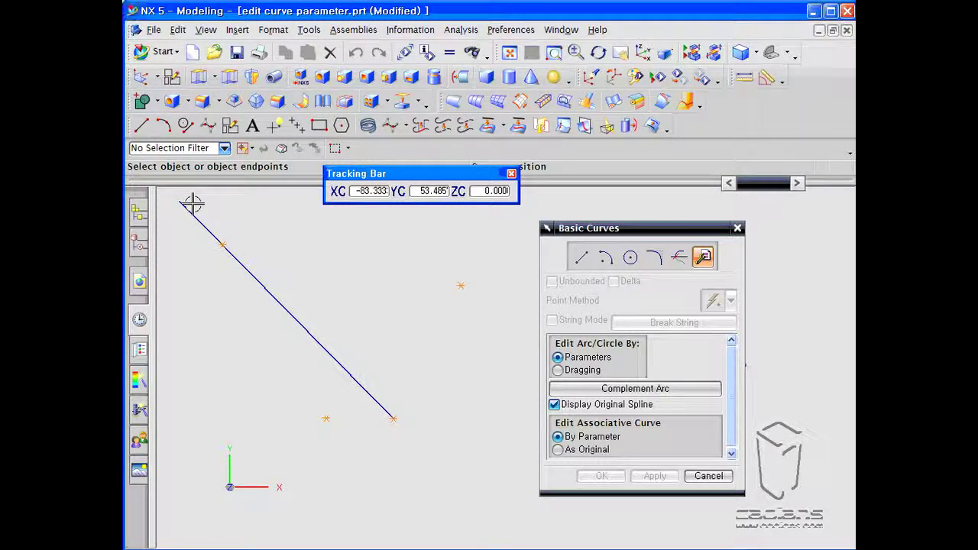
{"action": "left_click", "coordinate": [237, 258]}
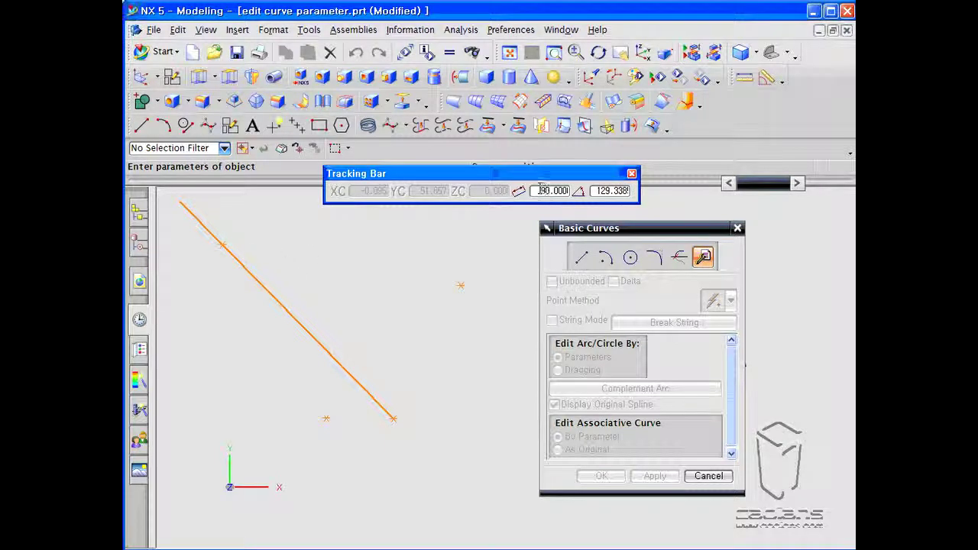
{"action": "key", "text": "Return"}
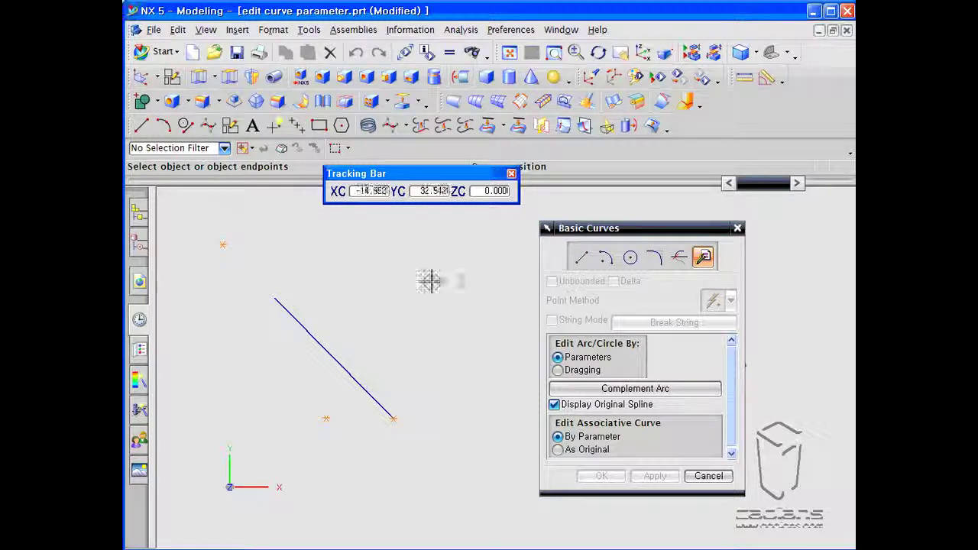
{"action": "left_click", "coordinate": [288, 311]}
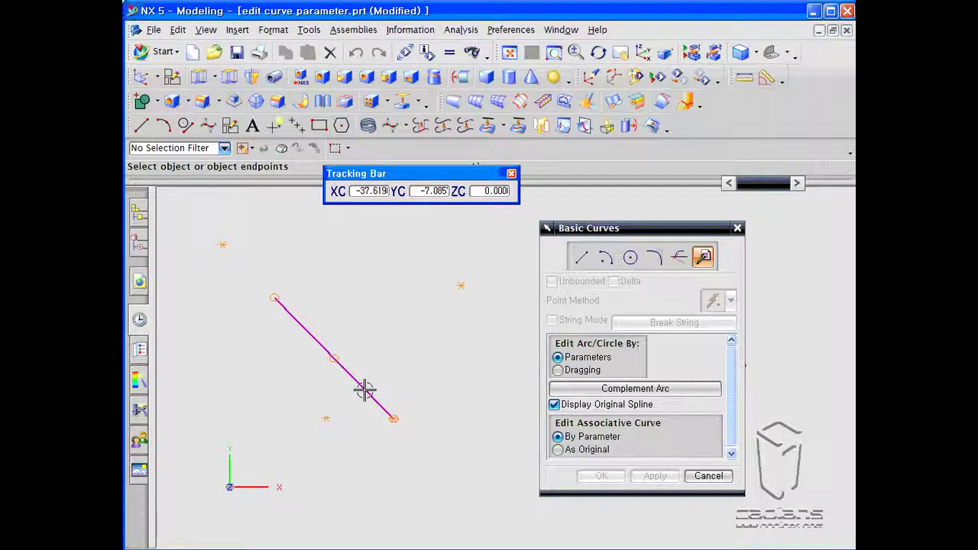
Uncover the circle behind the dialog and set its radius to 25 mm
{"action": "left_click_drag", "start_coordinate": [651, 239], "coordinate": [369, 248]}
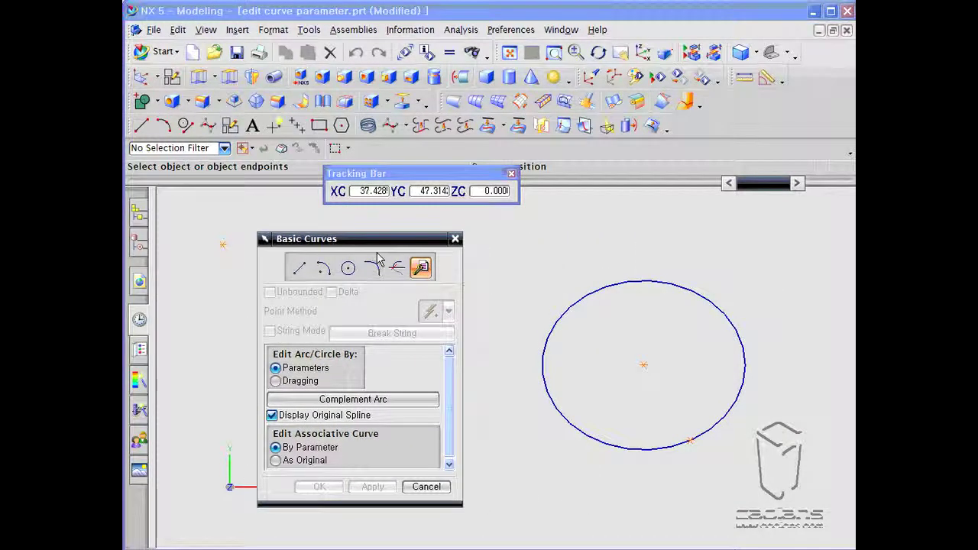
{"action": "left_click", "coordinate": [564, 309]}
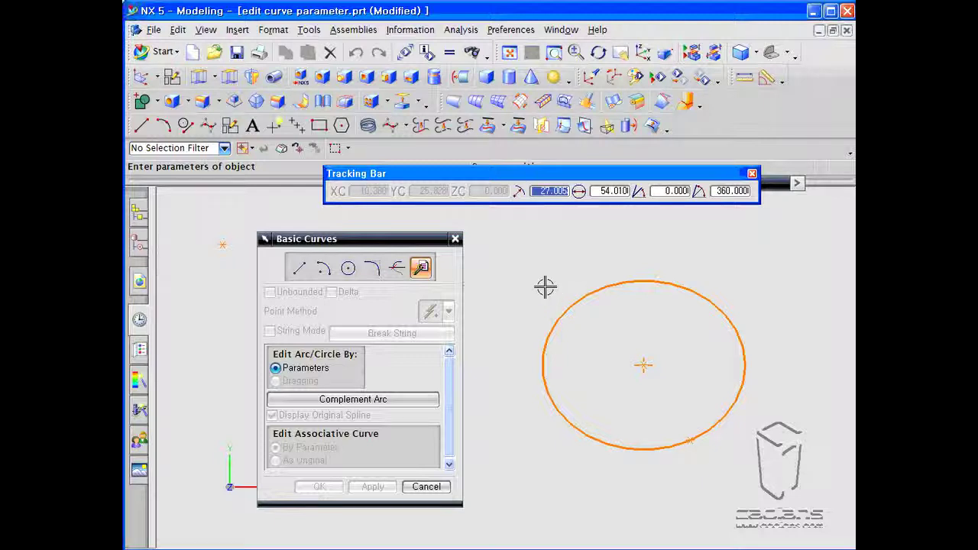
{"action": "type", "text": "25"}
{"action": "key", "text": "Return"}
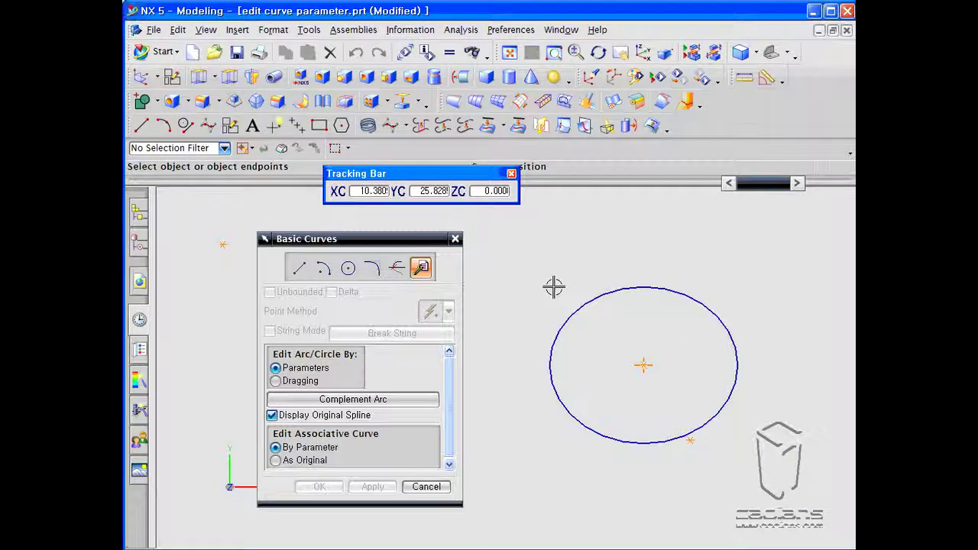
Set the circle's start angle to 180 degrees so only its lower half is kept
{"action": "left_click", "coordinate": [583, 305]}
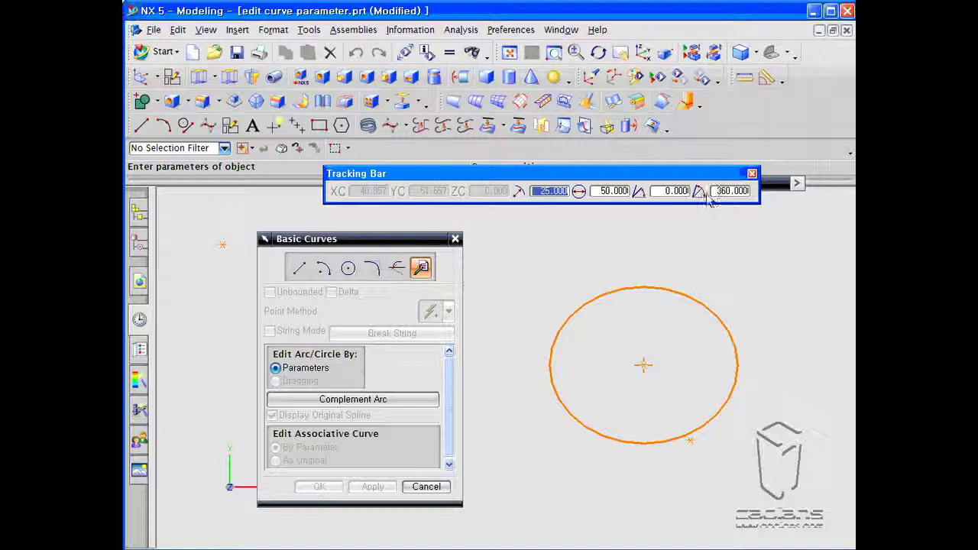
{"action": "double_click", "coordinate": [667, 190]}
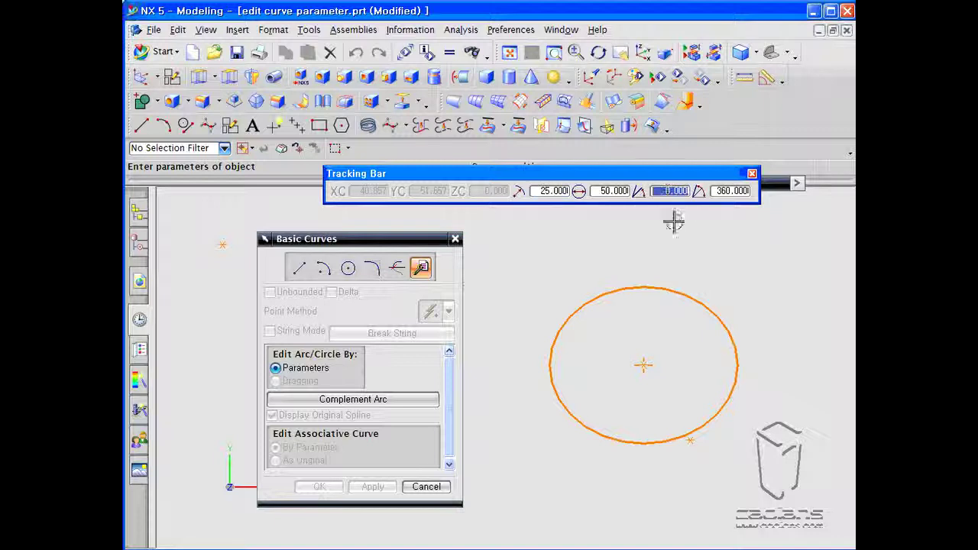
{"action": "type", "text": "180"}
{"action": "key", "text": "Return"}
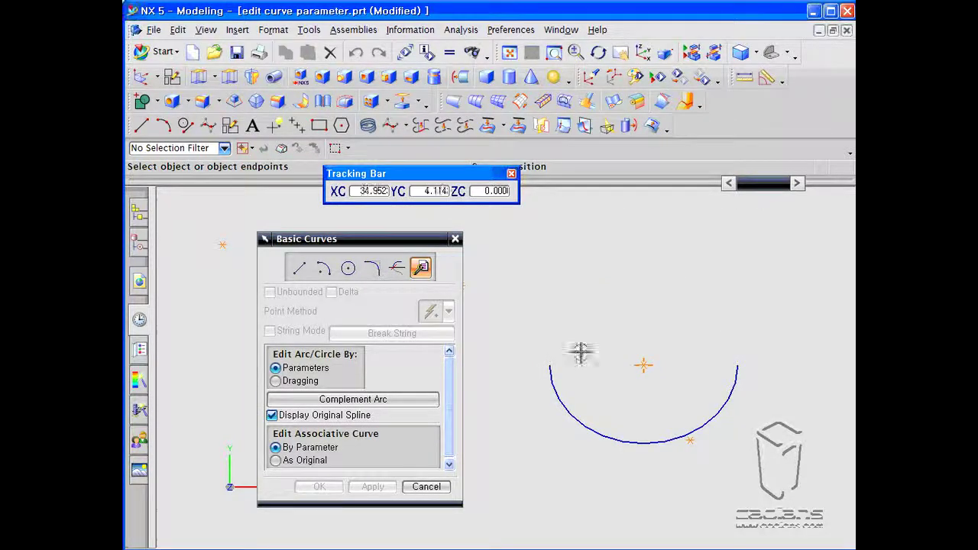
Set the half arc's start angle to 0 degrees to restore the full circle
{"action": "left_click", "coordinate": [550, 380]}
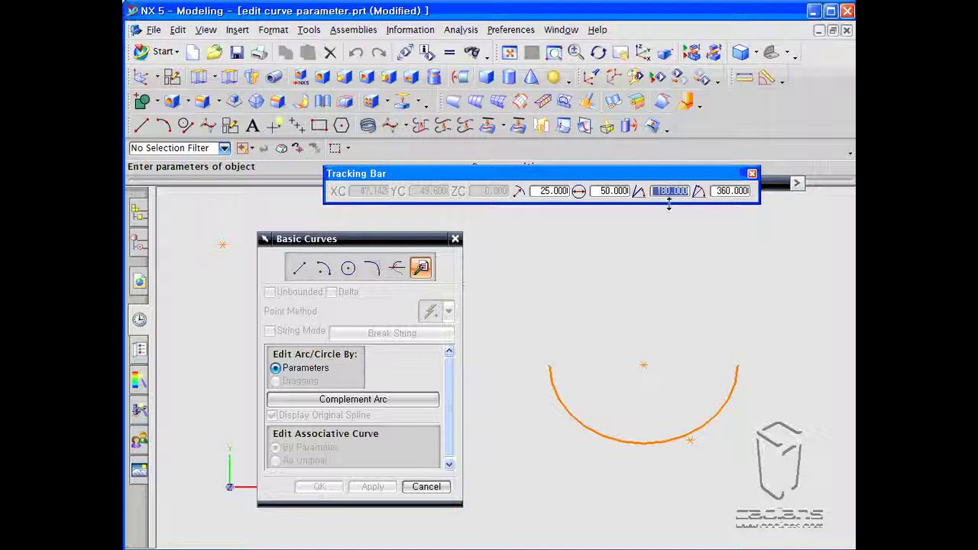
{"action": "type", "text": "0"}
{"action": "key", "text": "Return"}
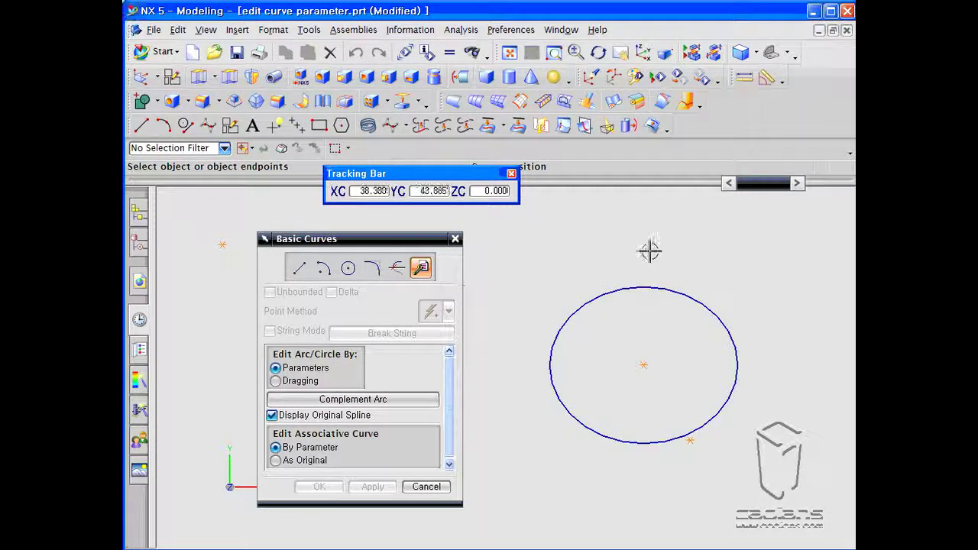
{"action": "left_click", "coordinate": [649, 289]}
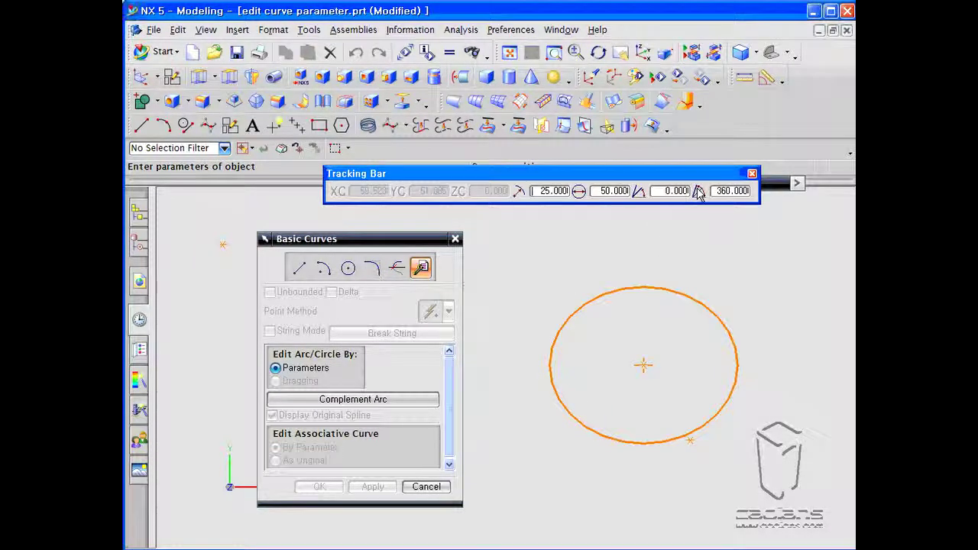
{"action": "left_click", "coordinate": [714, 191]}
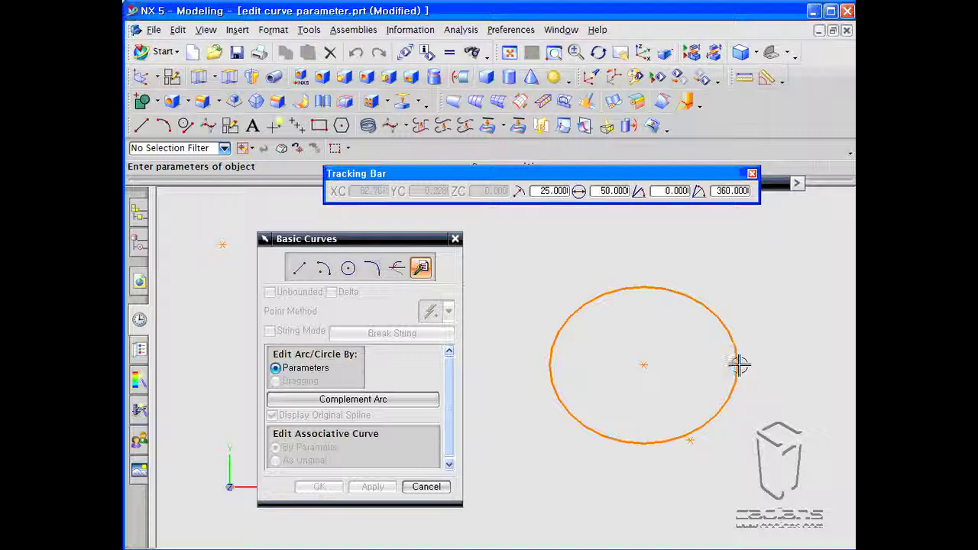
{"action": "left_click", "coordinate": [323, 267]}
{"action": "left_click", "coordinate": [420, 269]}
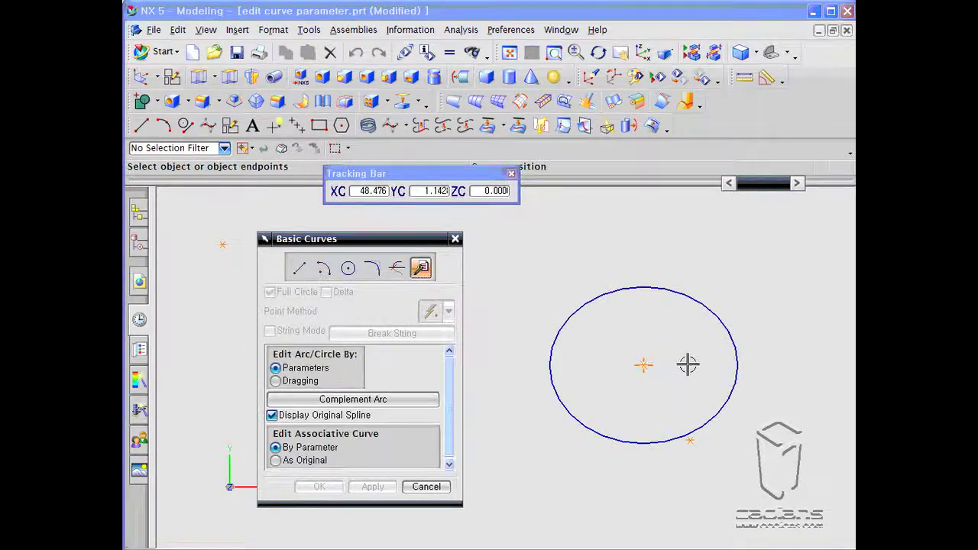
Reduce the circle to an arc by moving its endpoints to about 164.4 degrees and 278.6 degrees
{"action": "left_click", "coordinate": [739, 365]}
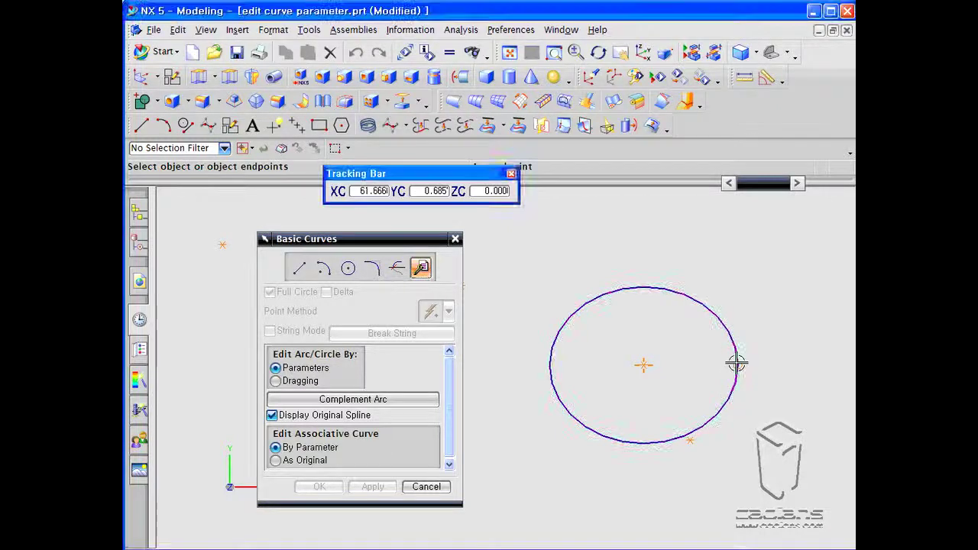
{"action": "left_click", "coordinate": [563, 348]}
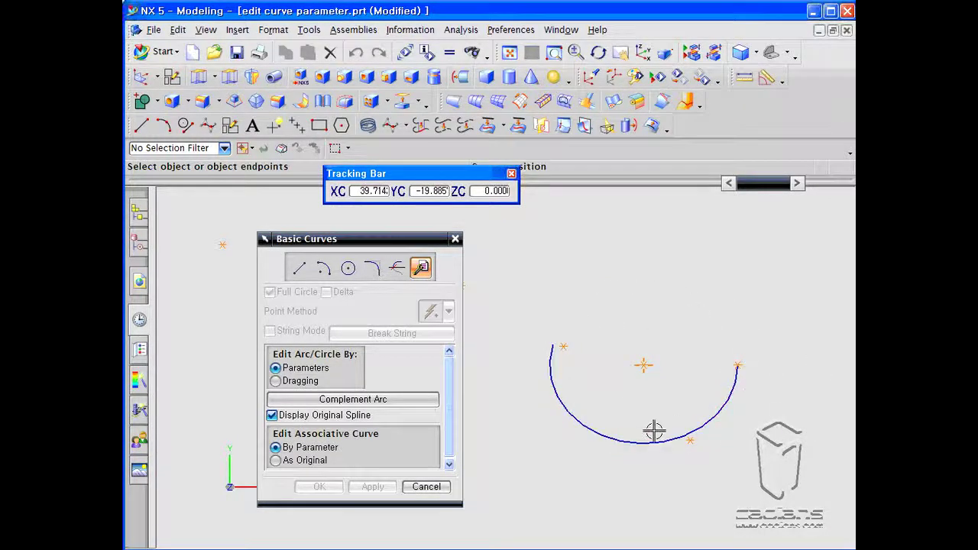
{"action": "left_click", "coordinate": [721, 404]}
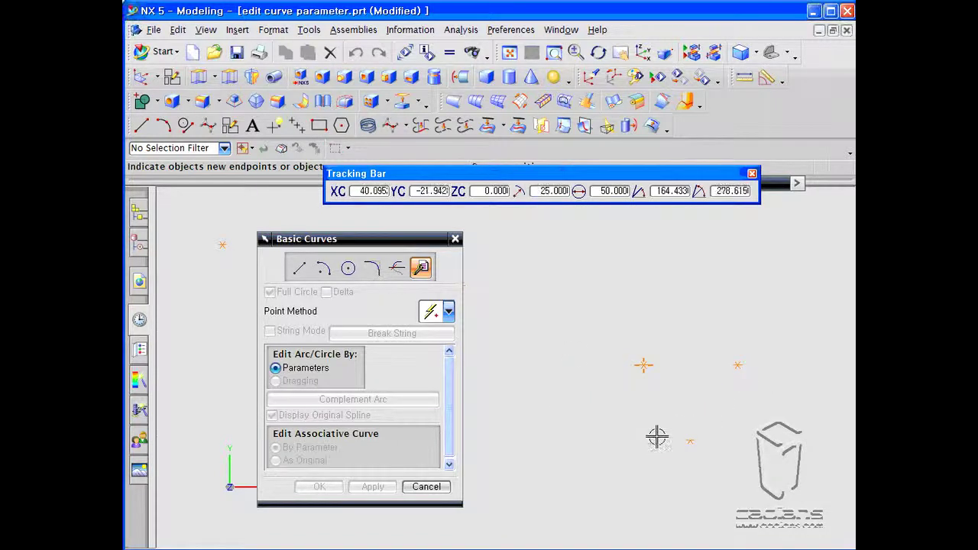
{"action": "left_click", "coordinate": [656, 441]}
Close the arc into a full circle with a start angle of 0 and an end angle of 360 degrees
{"action": "left_click", "coordinate": [555, 399]}
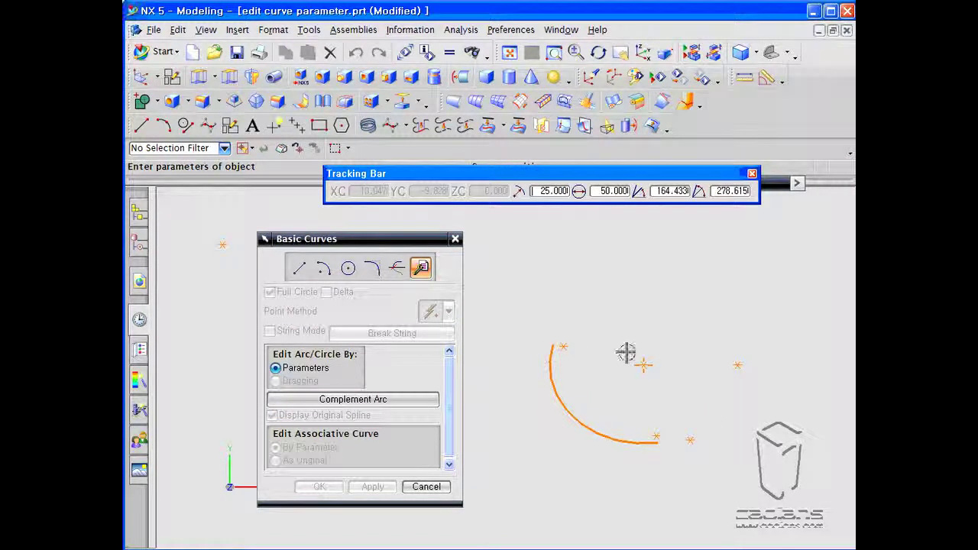
{"action": "type", "text": "0"}
{"action": "key", "text": "Tab"}
{"action": "type", "text": "2"}
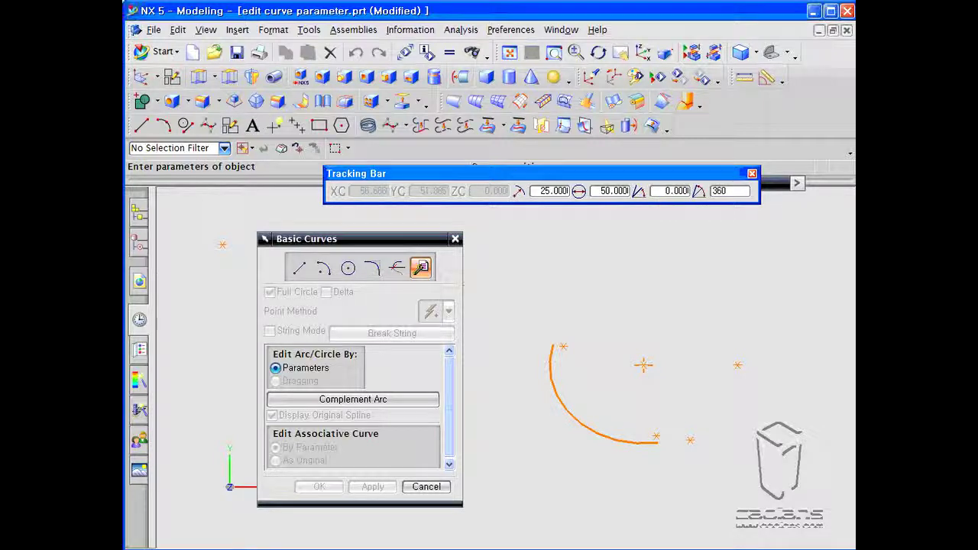
{"action": "key", "text": "Return"}
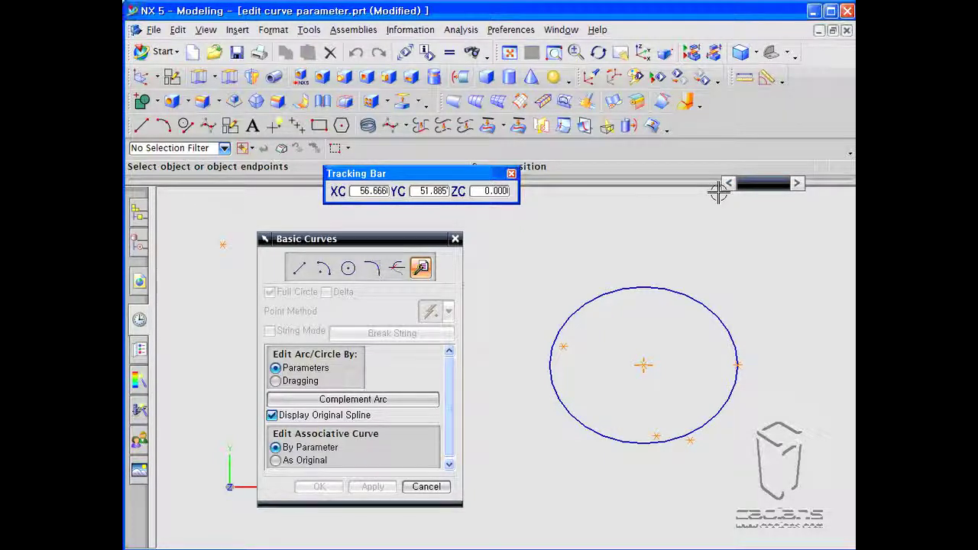
Move the circle by its center point to the upper right, and from there to below and left of its original position
{"action": "left_click", "coordinate": [644, 367]}
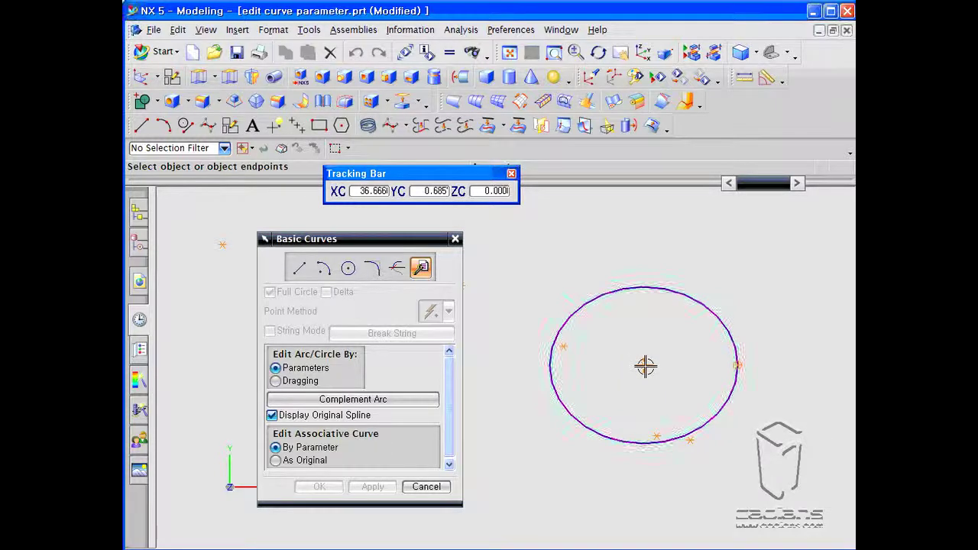
{"action": "left_click", "coordinate": [722, 311]}
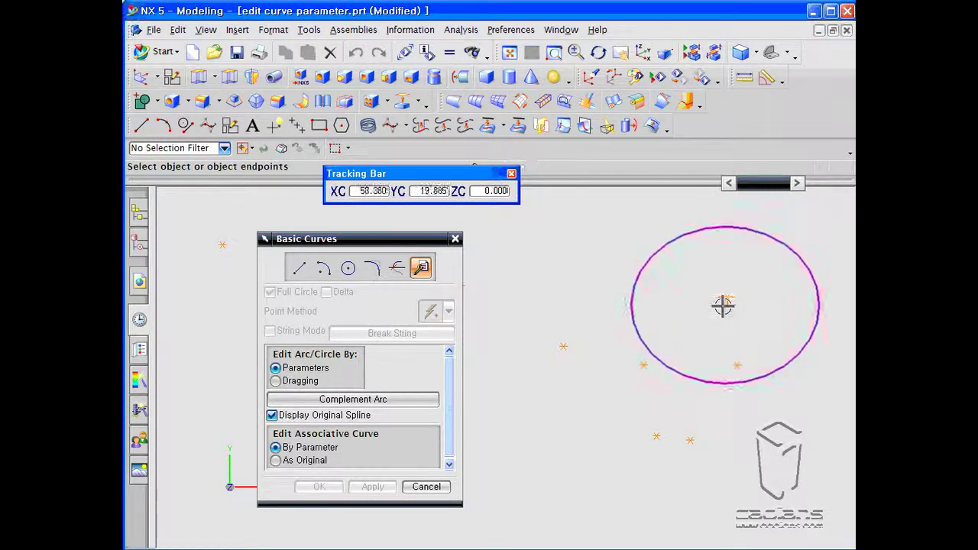
{"action": "left_click", "coordinate": [721, 312]}
{"action": "left_click", "coordinate": [588, 410]}
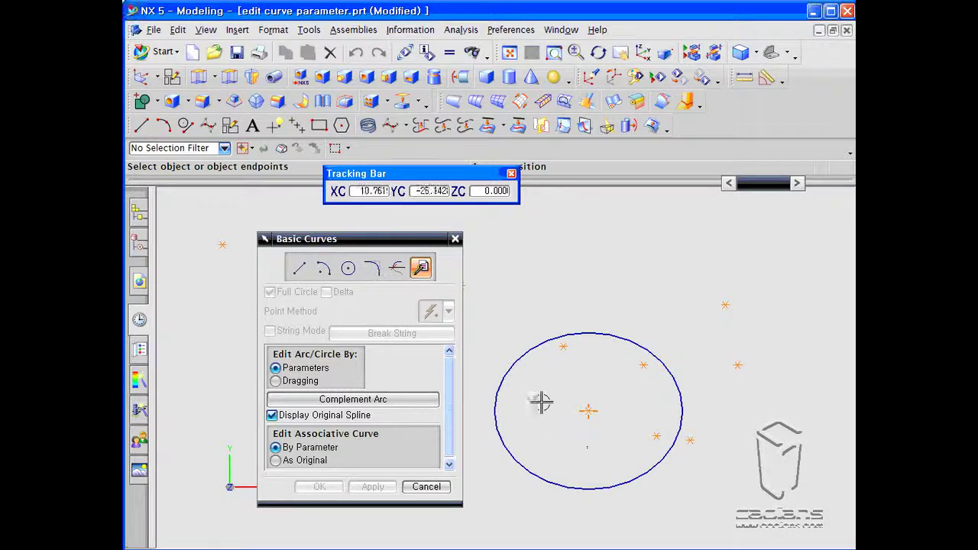
Move the circle by its center point well to the upper right, and refresh the display to clear the temporary point marks
{"action": "left_click", "coordinate": [592, 413]}
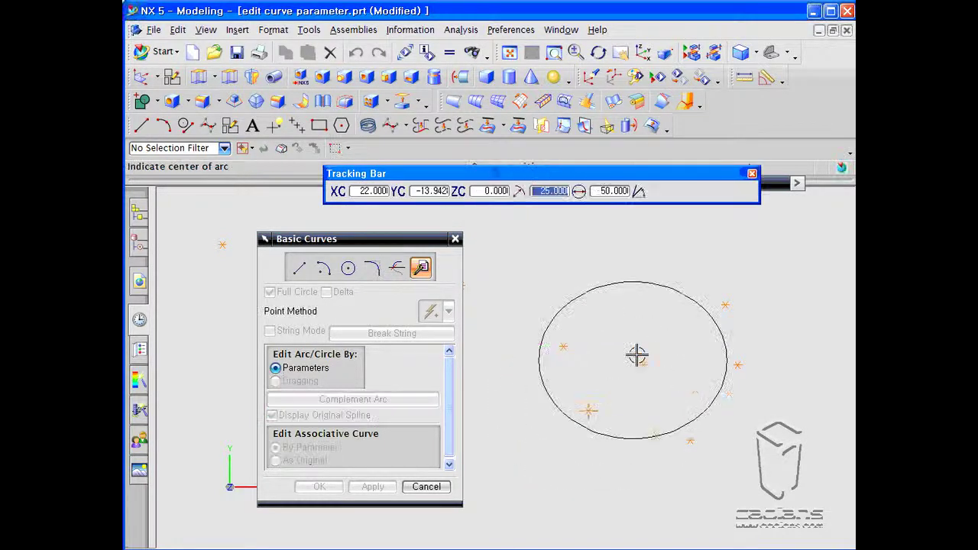
{"action": "left_click", "coordinate": [719, 293]}
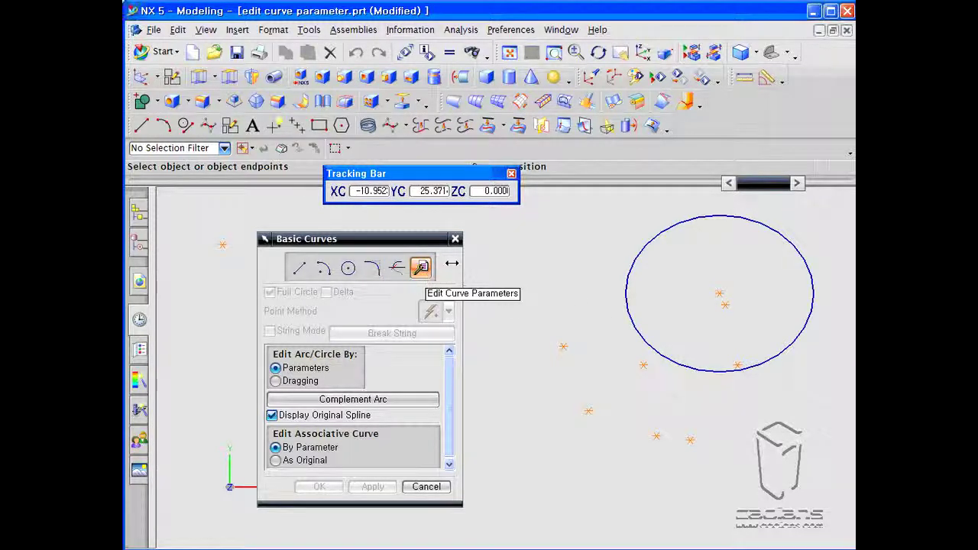
{"action": "key", "text": "F5"}
{"action": "left_click", "coordinate": [690, 370]}
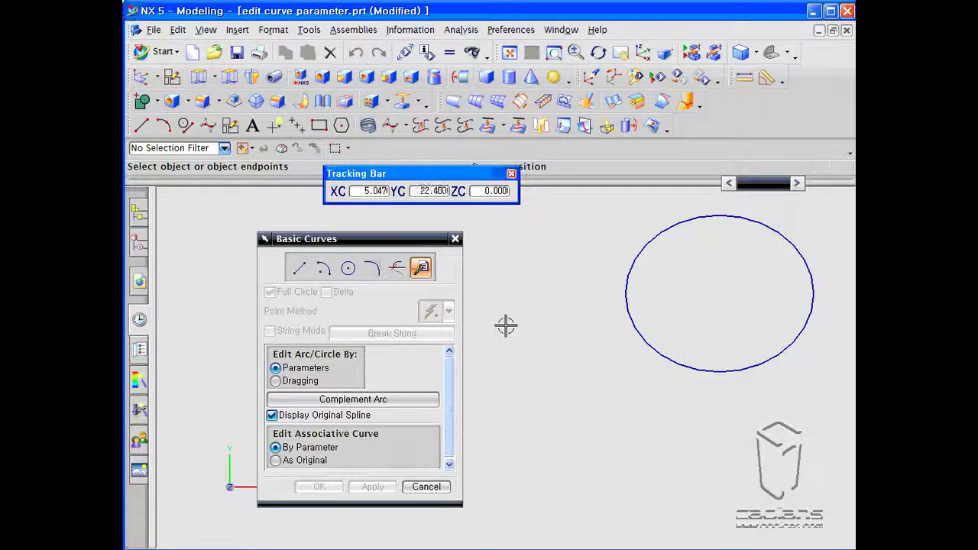
{"action": "left_click", "coordinate": [442, 486]}
Inspect the Edit Curve parameters of the circle and of the diagonal line, leaving both curves unedited
{"action": "left_click", "coordinate": [628, 308]}
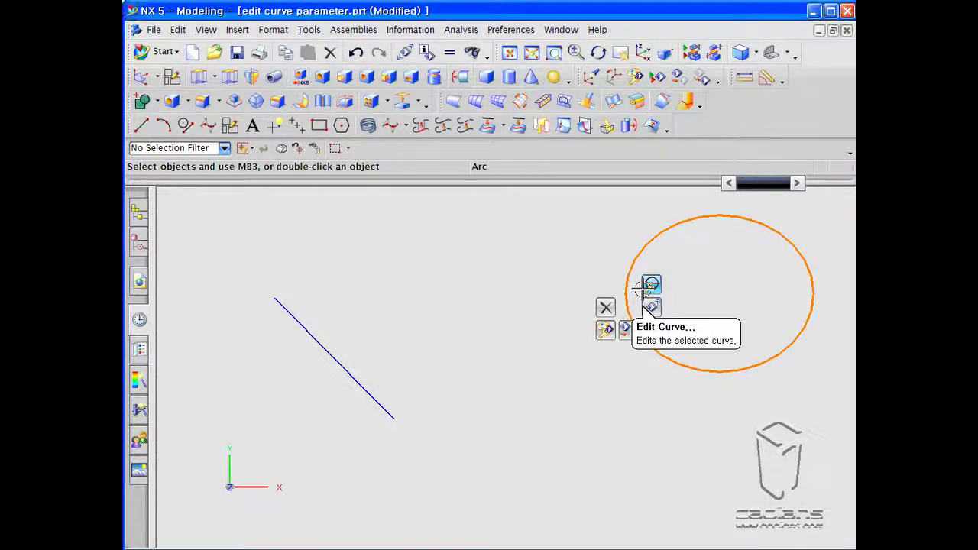
{"action": "left_click", "coordinate": [651, 285]}
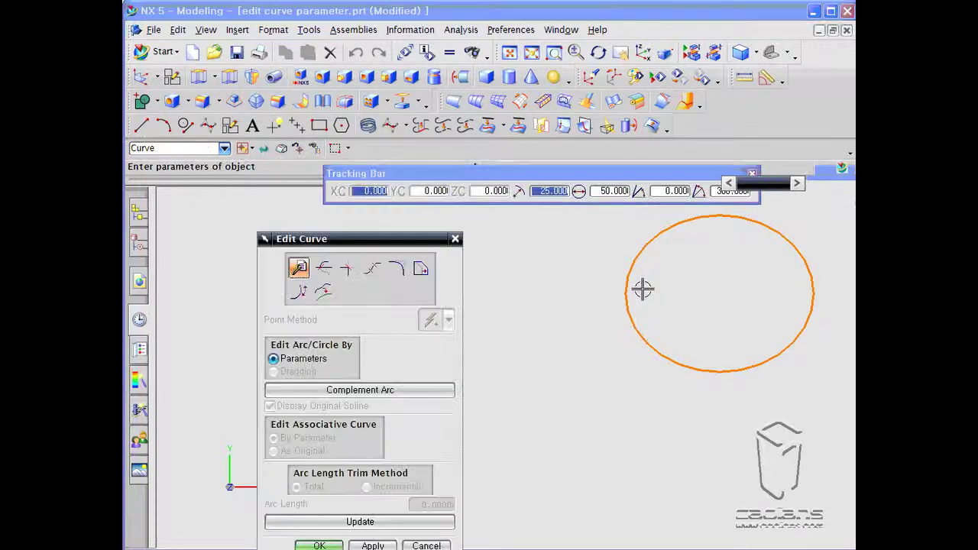
{"action": "left_click_drag", "start_coordinate": [337, 236], "coordinate": [327, 152]}
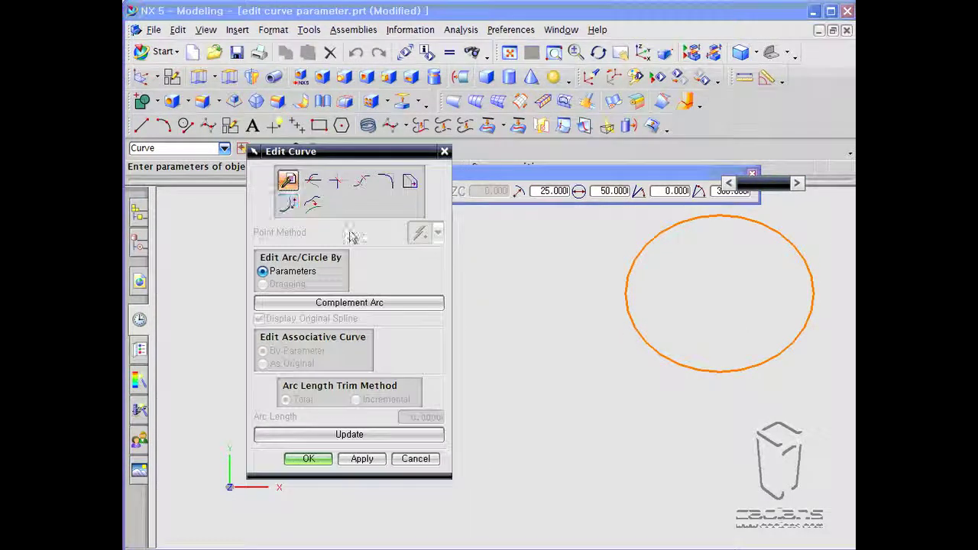
{"action": "left_click", "coordinate": [425, 462]}
{"action": "left_click", "coordinate": [384, 405]}
{"action": "right_click_drag", "start_coordinate": [384, 405], "coordinate": [404, 380]}
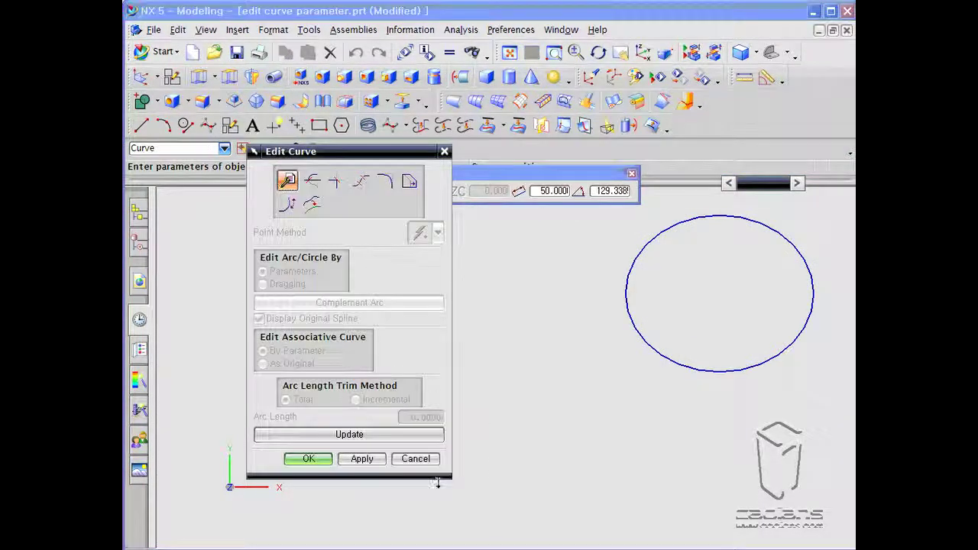
{"action": "left_click", "coordinate": [404, 456]}
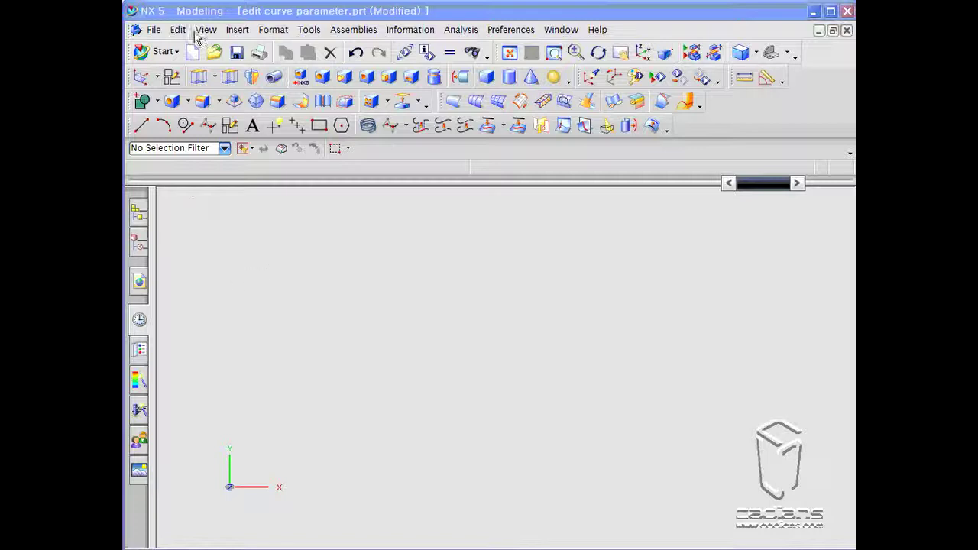
Start a new line and define its start point at coordinates 0, 0, 0 through the Point constructor
{"action": "left_click", "coordinate": [237, 30]}
{"action": "mouse_move", "coordinate": [260, 87]}
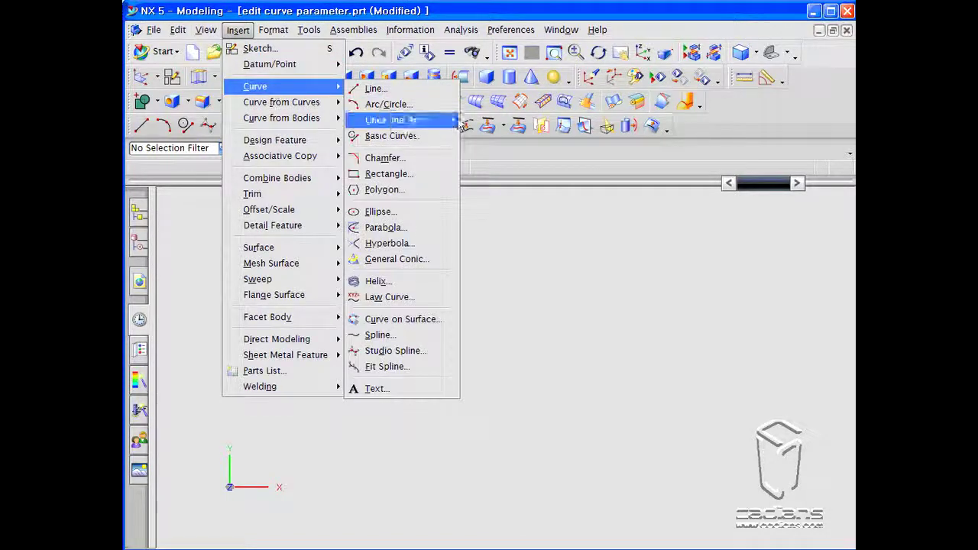
{"action": "left_click", "coordinate": [424, 89]}
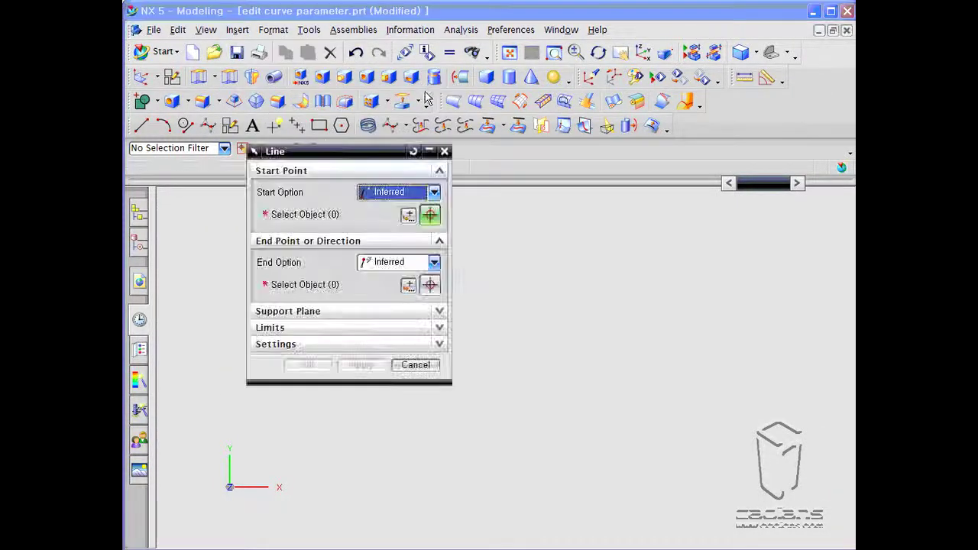
{"action": "left_click_drag", "start_coordinate": [357, 145], "coordinate": [274, 199]}
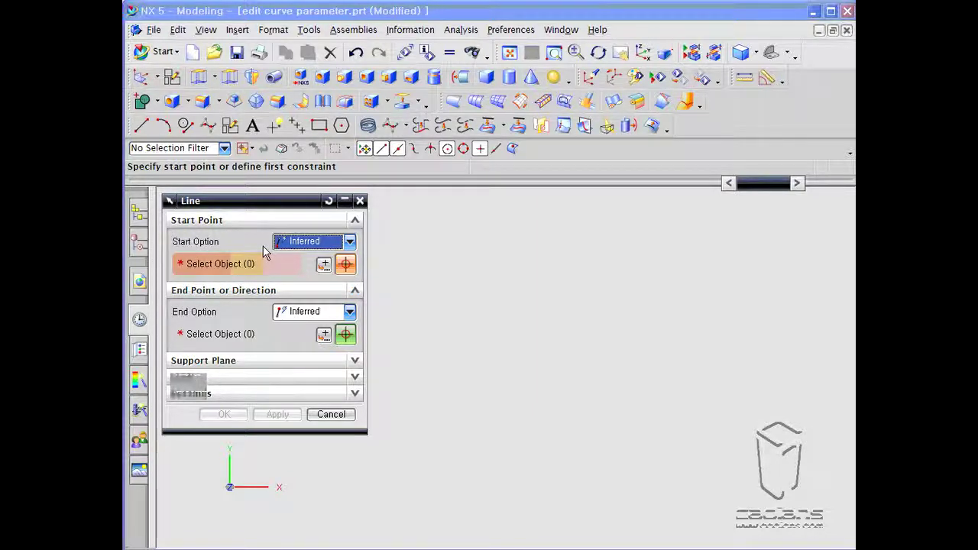
{"action": "left_click", "coordinate": [336, 241]}
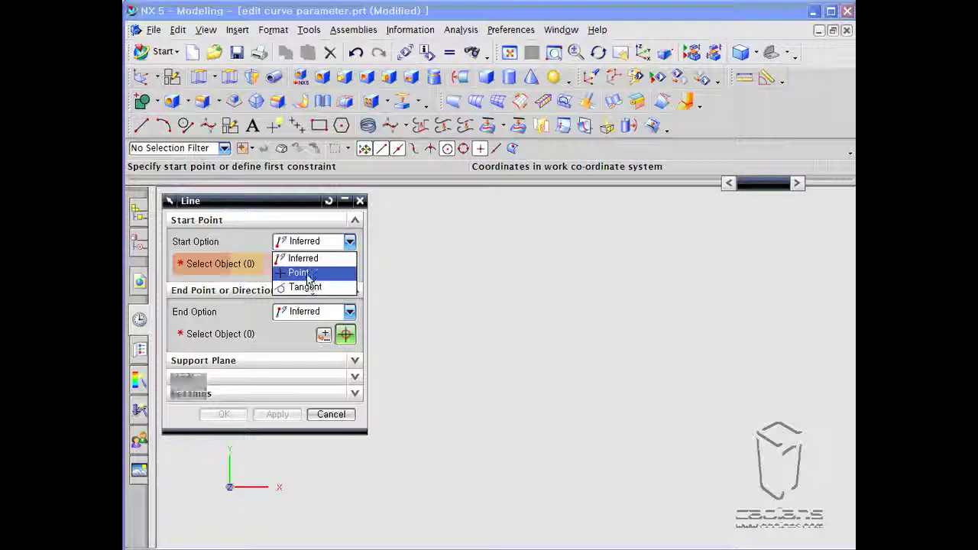
{"action": "left_click", "coordinate": [298, 260]}
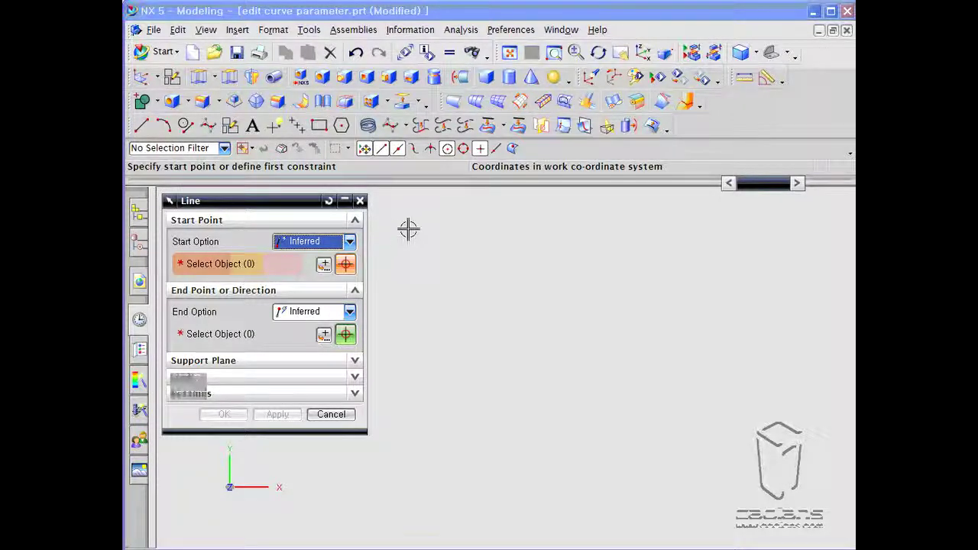
{"action": "left_click", "coordinate": [324, 265]}
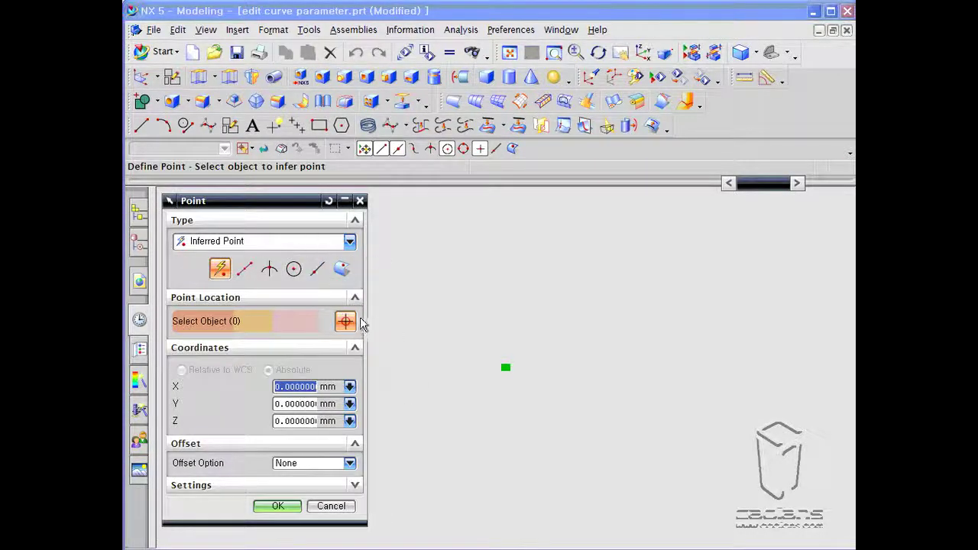
{"action": "left_click", "coordinate": [350, 242]}
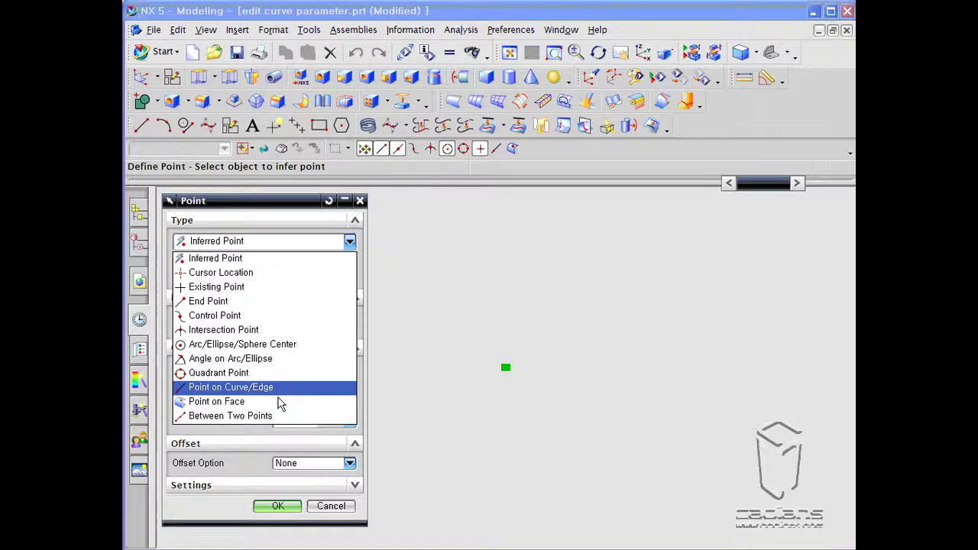
{"action": "left_click", "coordinate": [280, 432]}
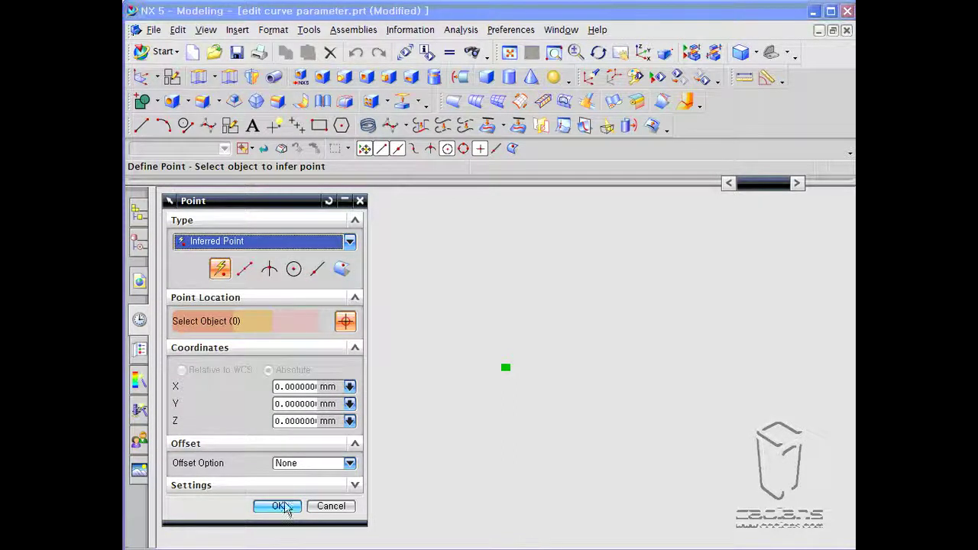
{"action": "left_click", "coordinate": [278, 506]}
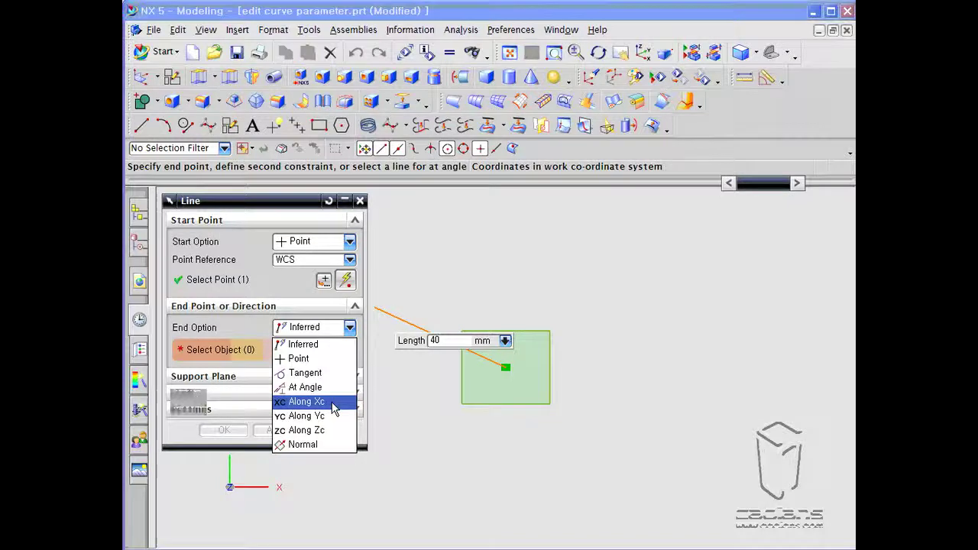
Direct the line Along Xc with an end distance of 47 mm, and set its end option back to Inferred
{"action": "left_click", "coordinate": [332, 404]}
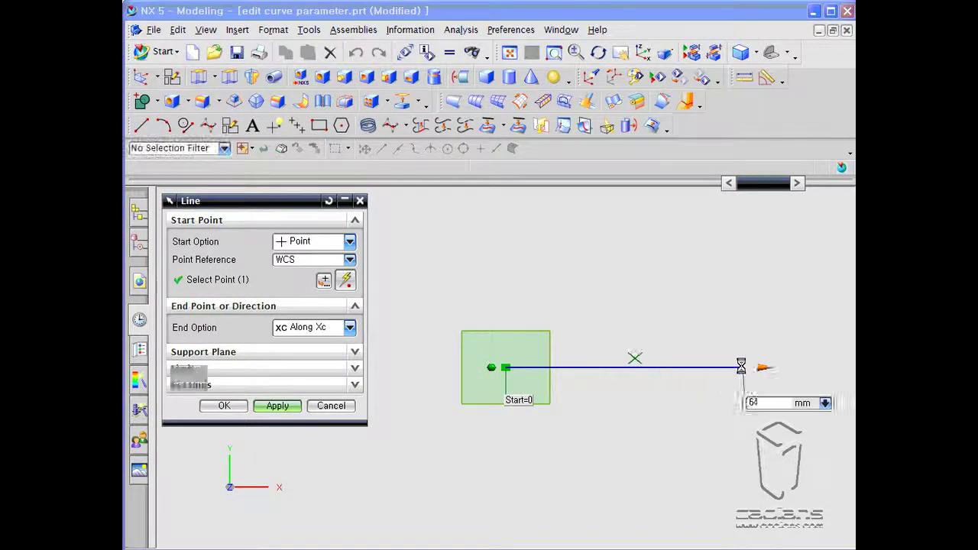
{"action": "left_click", "coordinate": [348, 333]}
{"action": "left_click", "coordinate": [313, 343]}
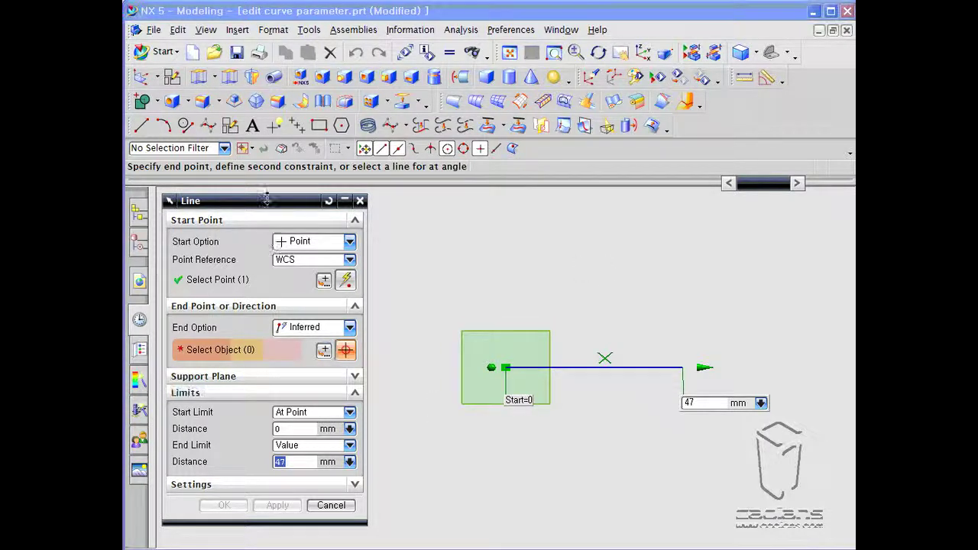
Place the line's end point at about XC 47.14, YC 0.91 and create it with the Associative setting enabled
{"action": "left_click_drag", "start_coordinate": [267, 207], "coordinate": [274, 149]}
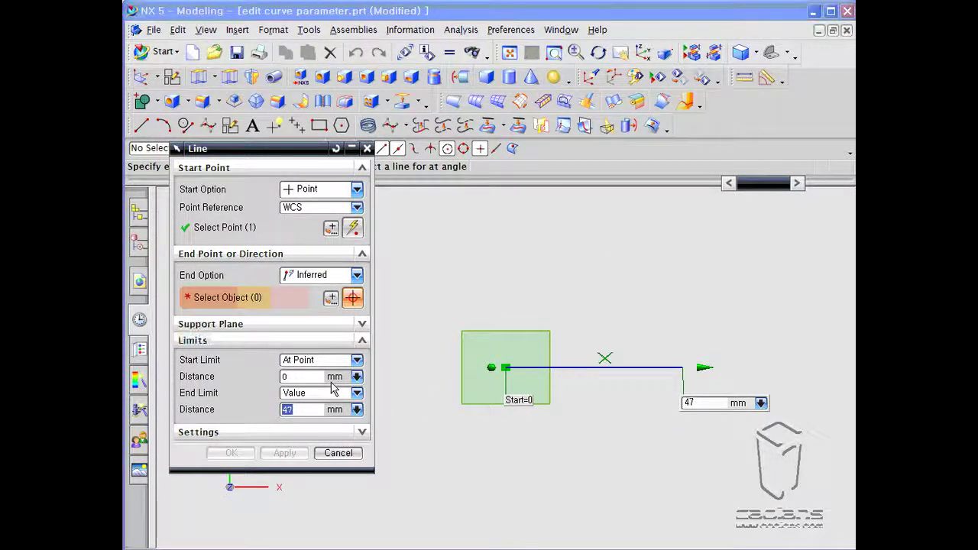
{"action": "left_click", "coordinate": [289, 434]}
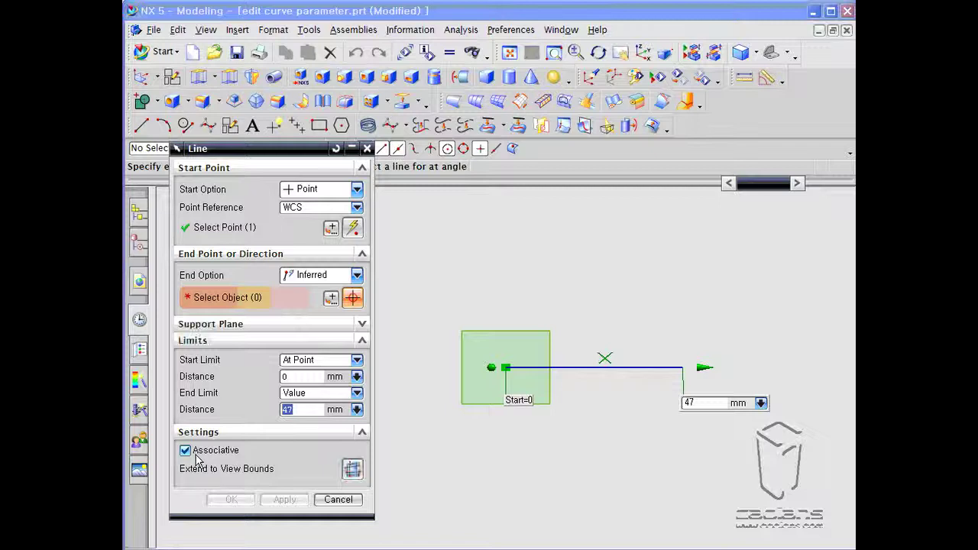
{"action": "left_click", "coordinate": [682, 366]}
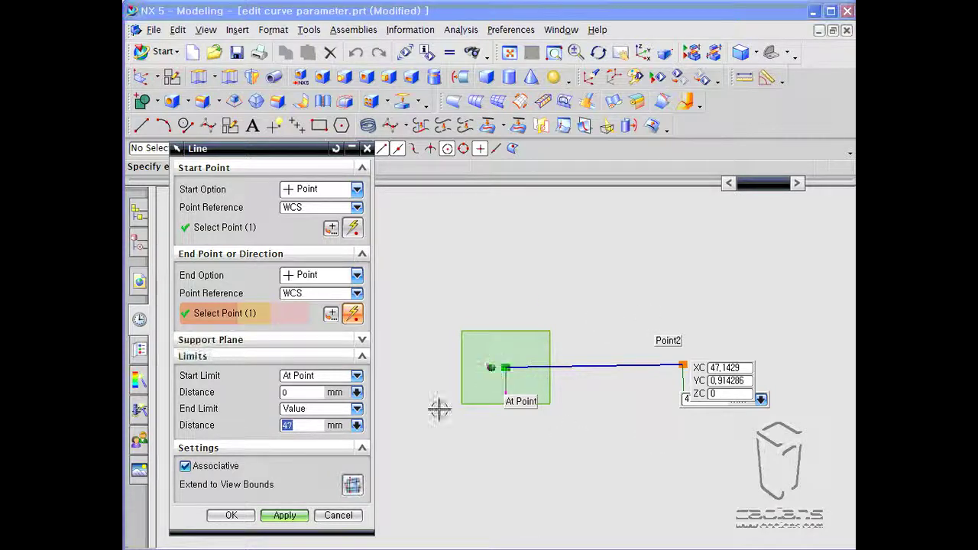
{"action": "left_click", "coordinate": [229, 515]}
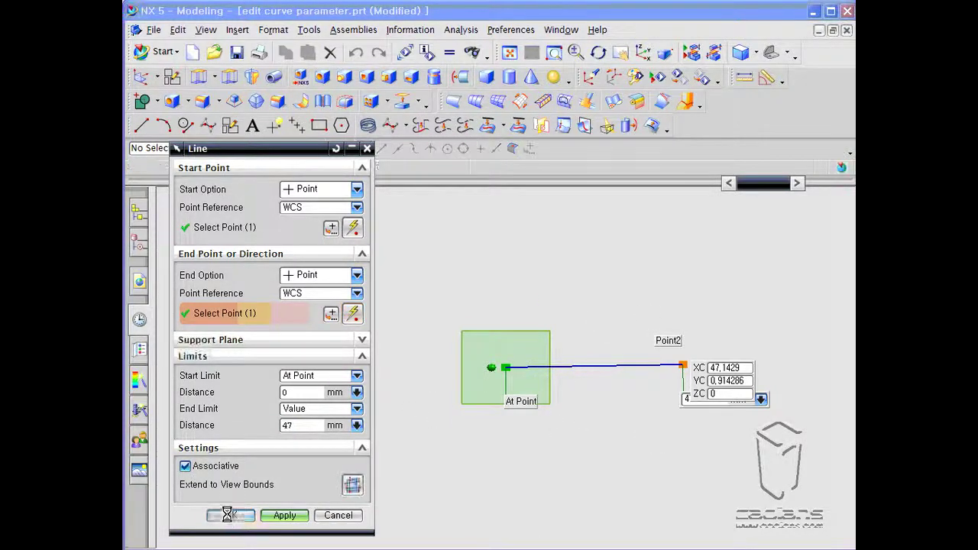
Pin the Part Navigator open and draw a slightly rising Basic Curves line below the associative line
{"action": "left_click", "coordinate": [139, 243]}
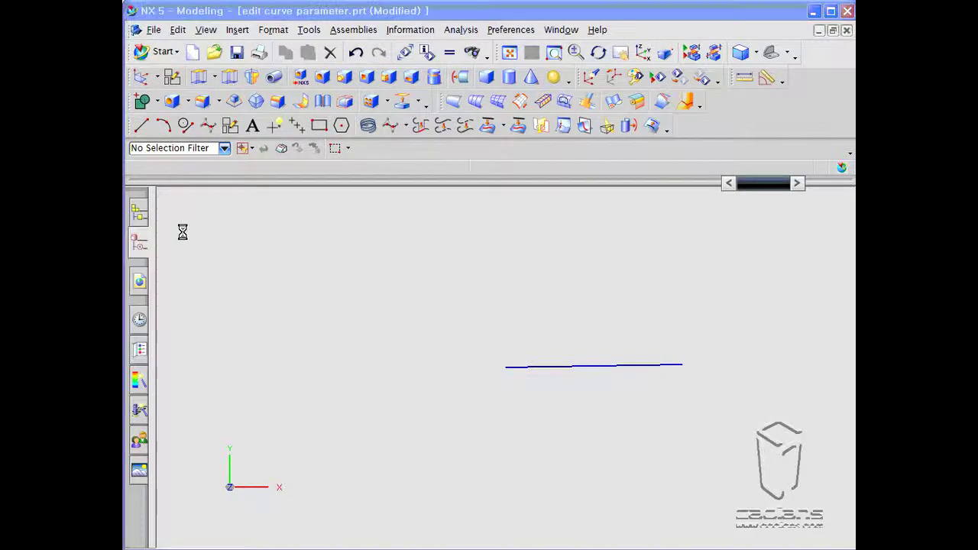
{"action": "left_click", "coordinate": [165, 200]}
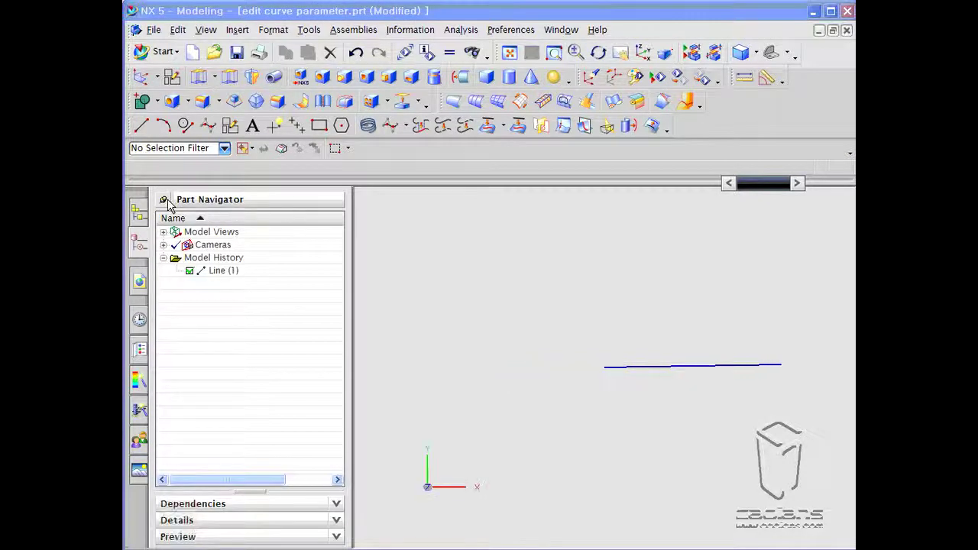
{"action": "left_click", "coordinate": [185, 126]}
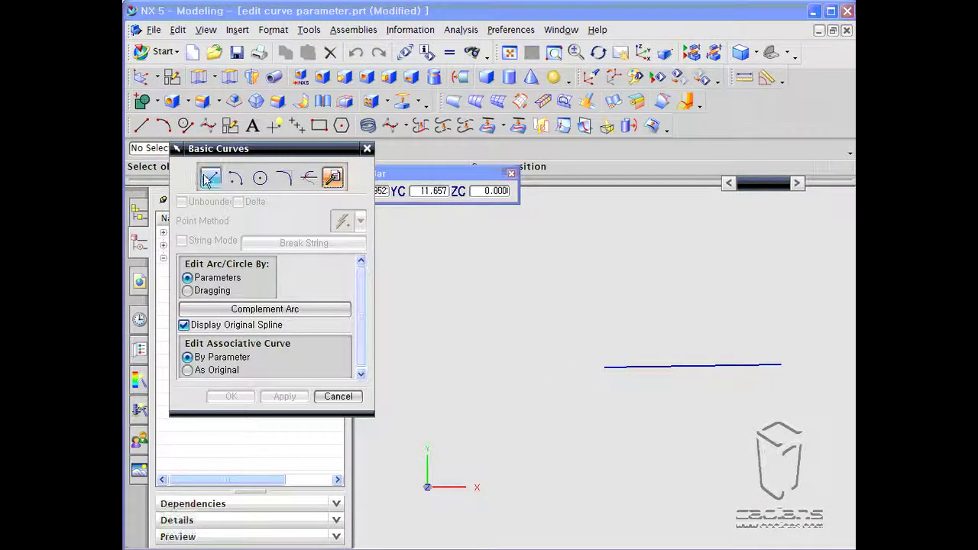
{"action": "left_click", "coordinate": [207, 177]}
{"action": "left_click", "coordinate": [513, 457]}
{"action": "left_click", "coordinate": [726, 437]}
{"action": "left_click", "coordinate": [338, 395]}
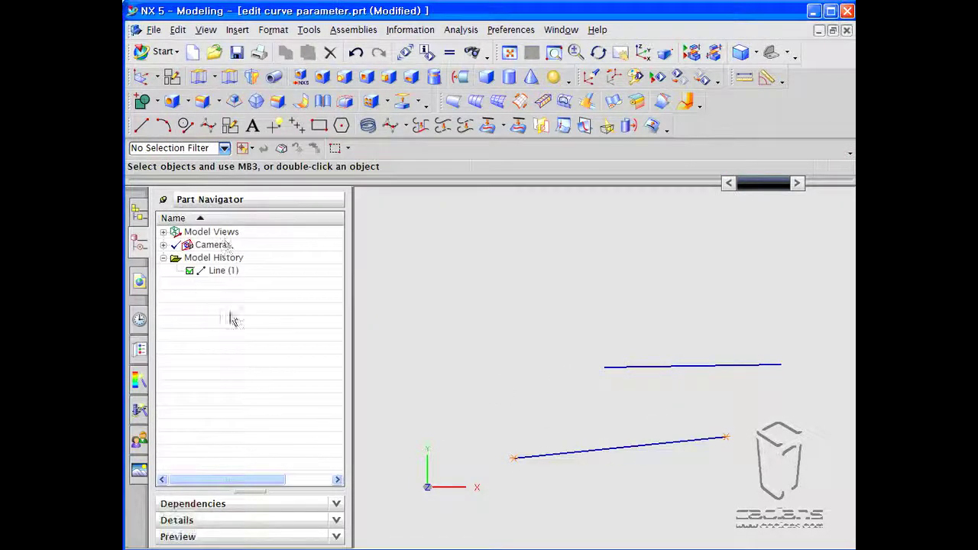
Create a non-associative Line feature about 35 mm long above the associative line, ending at about XC 35.4, YC 28.4
{"action": "left_click", "coordinate": [141, 125]}
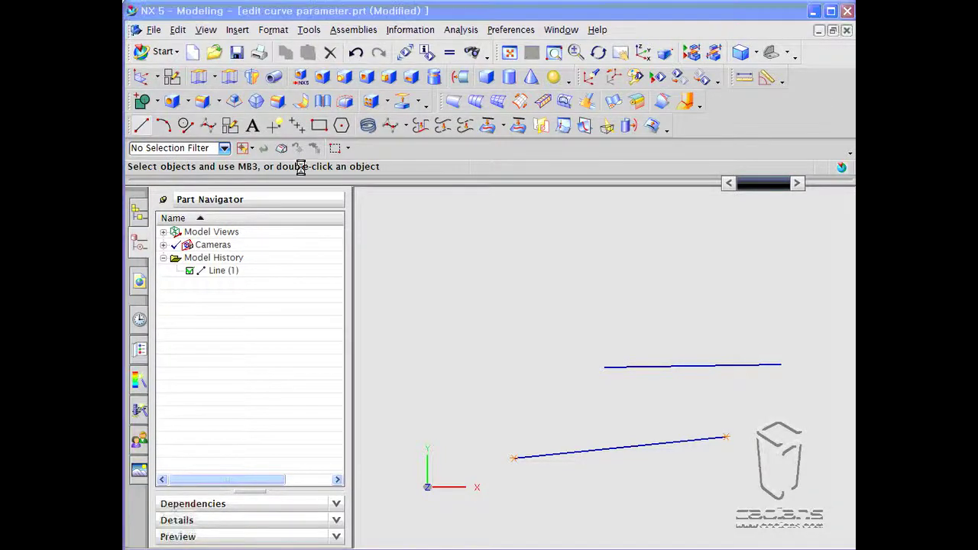
{"action": "left_click_drag", "start_coordinate": [300, 153], "coordinate": [463, 84]}
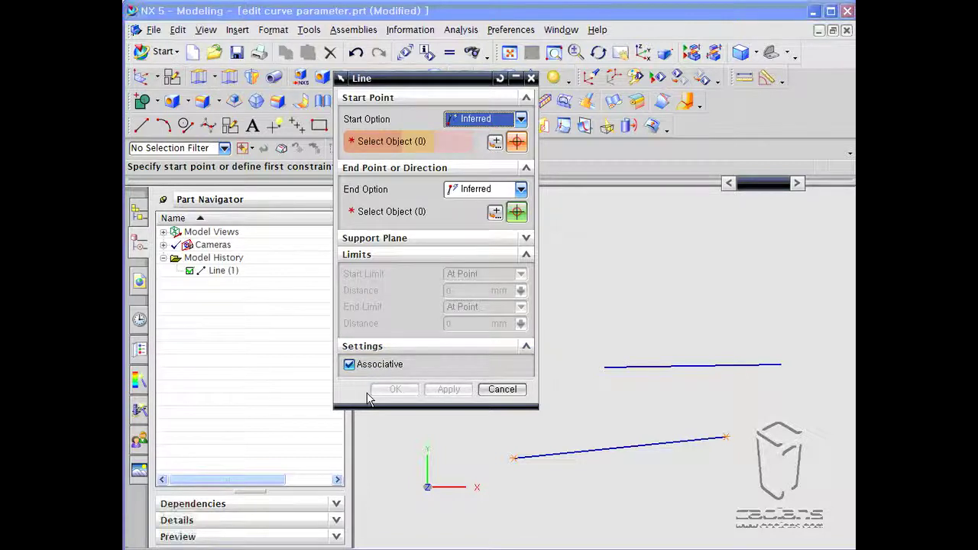
{"action": "left_click", "coordinate": [356, 367]}
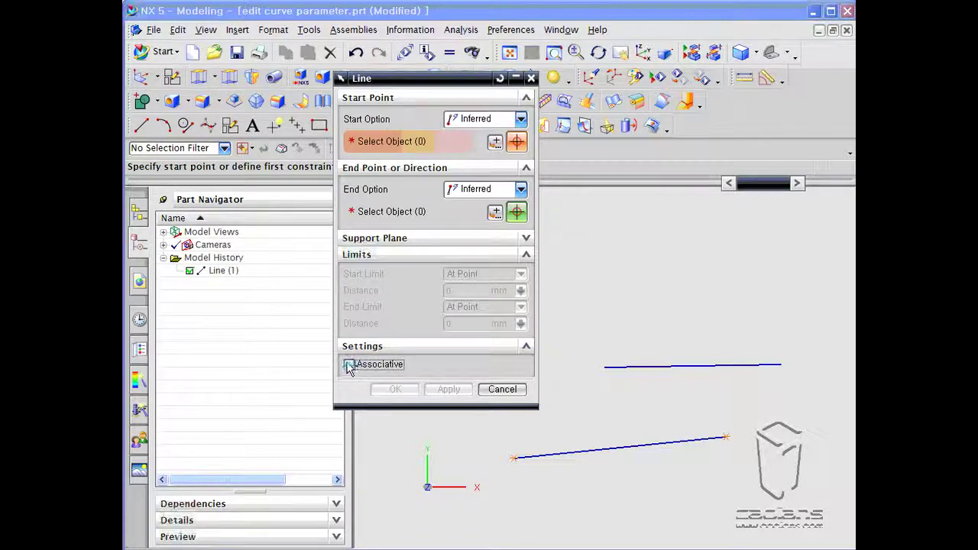
{"action": "left_click", "coordinate": [620, 327]}
{"action": "left_click", "coordinate": [737, 279]}
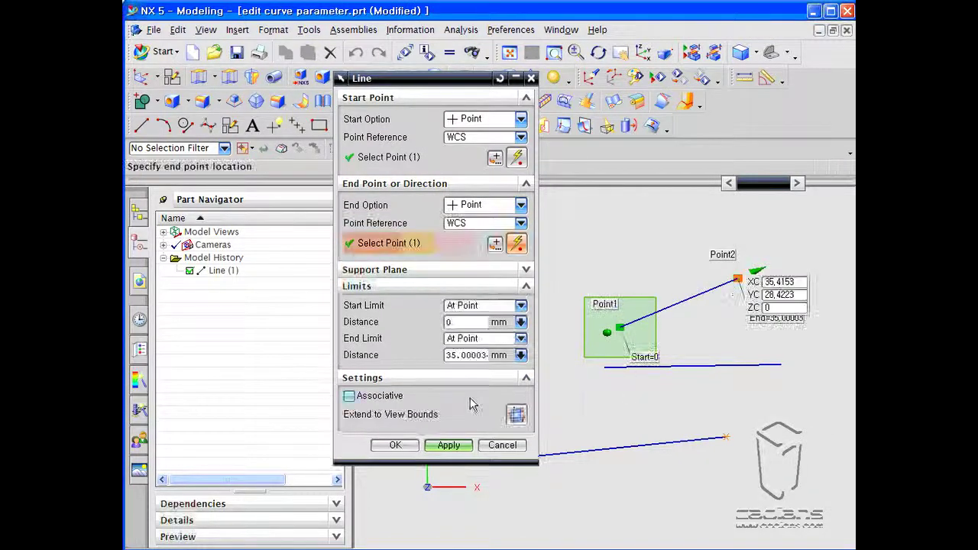
{"action": "left_click", "coordinate": [449, 446]}
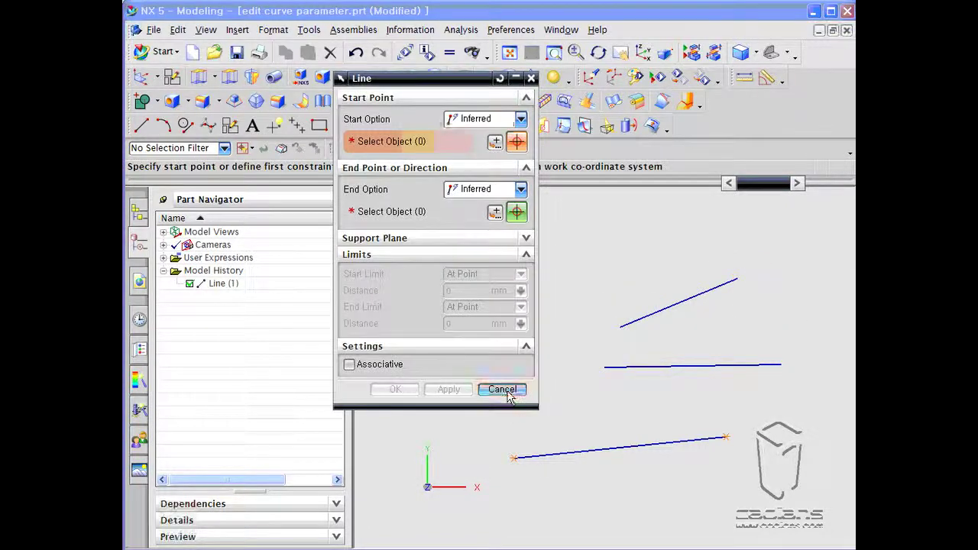
{"action": "left_click", "coordinate": [503, 389]}
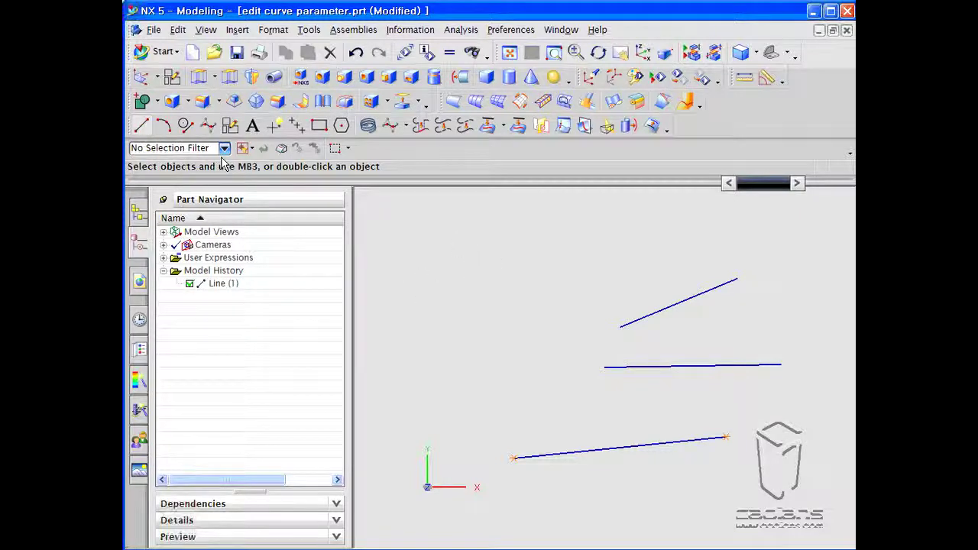
Delete all three lines and create a non-associative Three Point Arc through three picked points in the empty graphics area
{"action": "left_click_drag", "start_coordinate": [487, 219], "coordinate": [800, 519]}
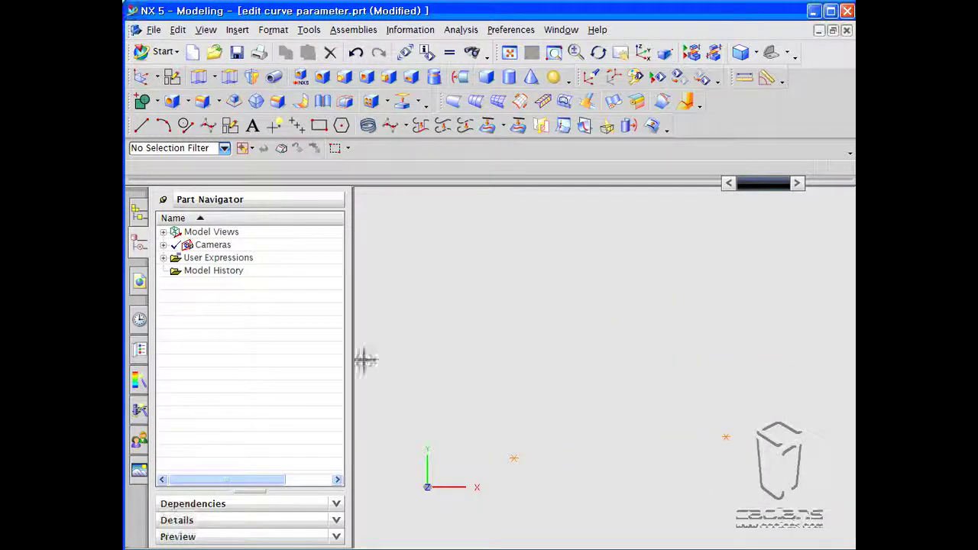
{"action": "left_click", "coordinate": [163, 126]}
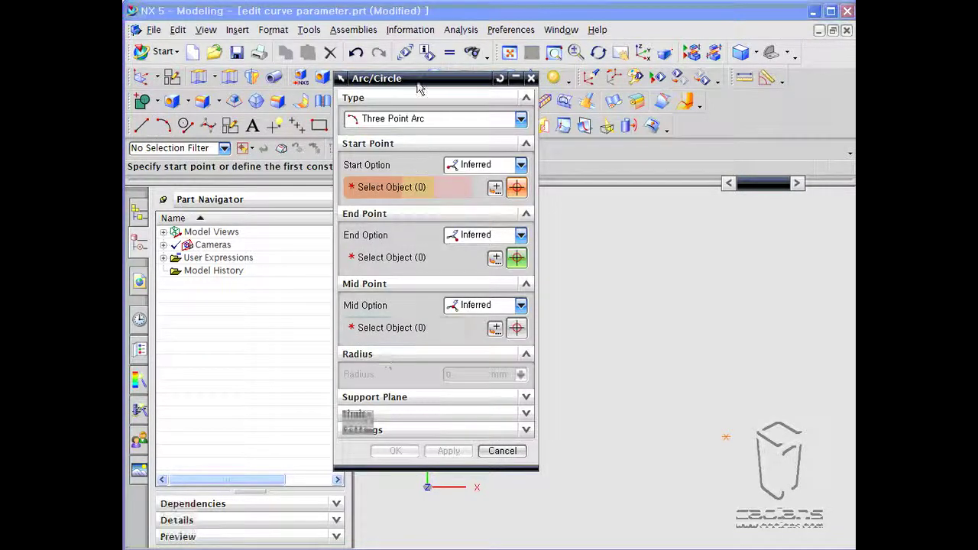
{"action": "left_click_drag", "start_coordinate": [417, 78], "coordinate": [335, 123]}
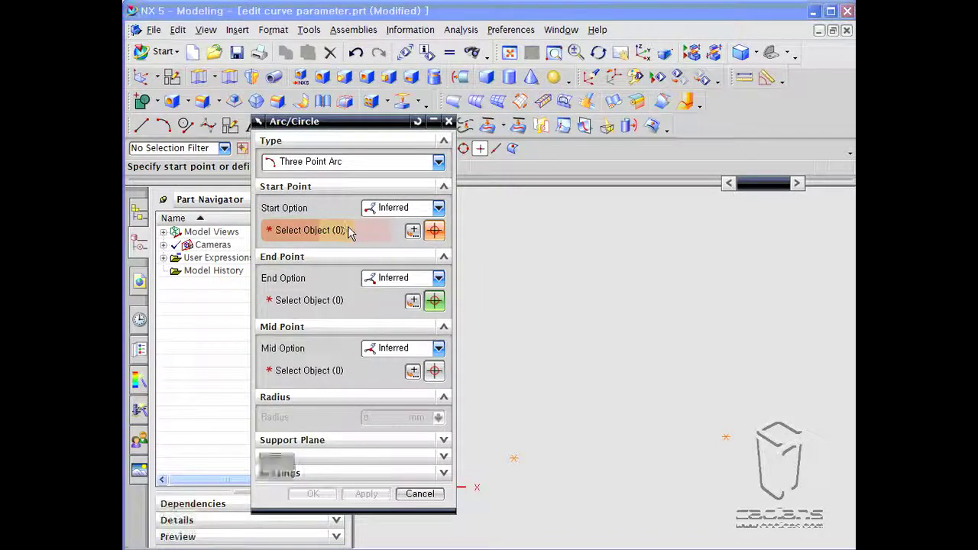
{"action": "left_click_drag", "start_coordinate": [308, 120], "coordinate": [282, 107]}
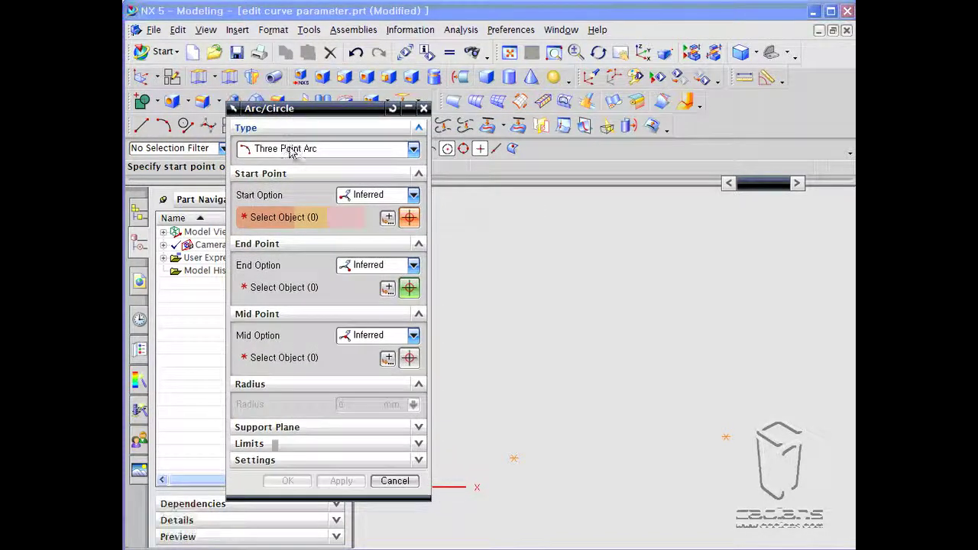
{"action": "left_click", "coordinate": [366, 150]}
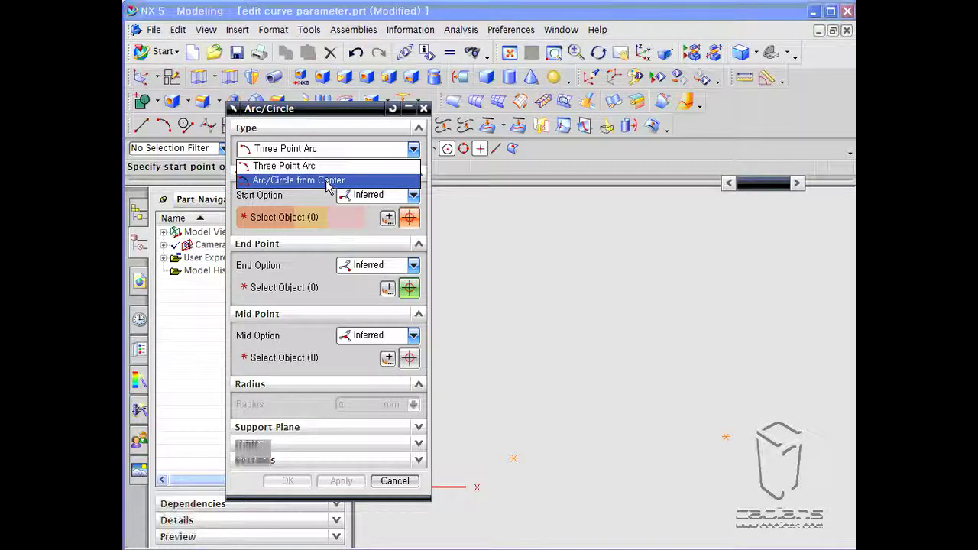
{"action": "left_click", "coordinate": [356, 168]}
{"action": "left_click", "coordinate": [552, 256]}
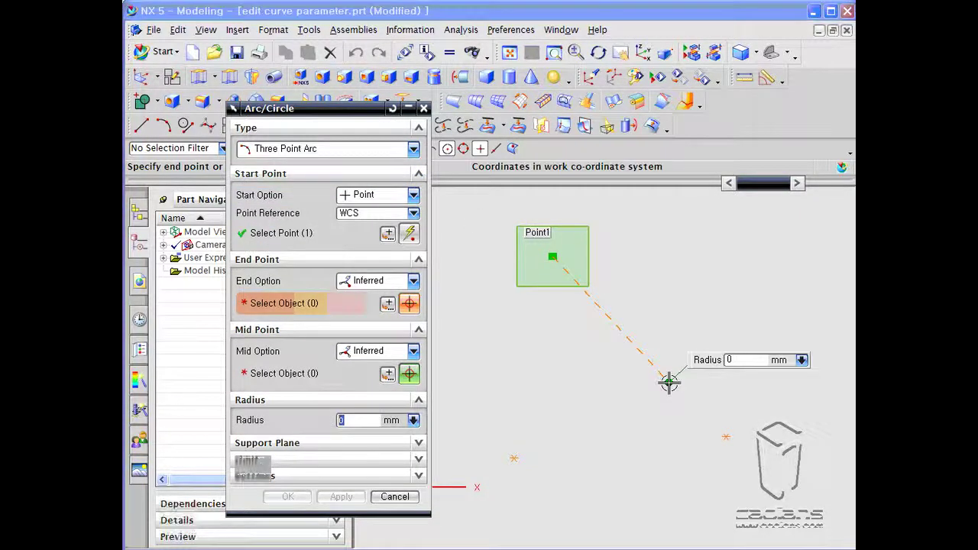
{"action": "left_click", "coordinate": [669, 382]}
{"action": "left_click", "coordinate": [672, 286]}
{"action": "left_click", "coordinate": [341, 512]}
Create a 45-degree Arc/Circle from Center below the first arc, with a radius of about 48 mm
{"action": "left_click", "coordinate": [351, 148]}
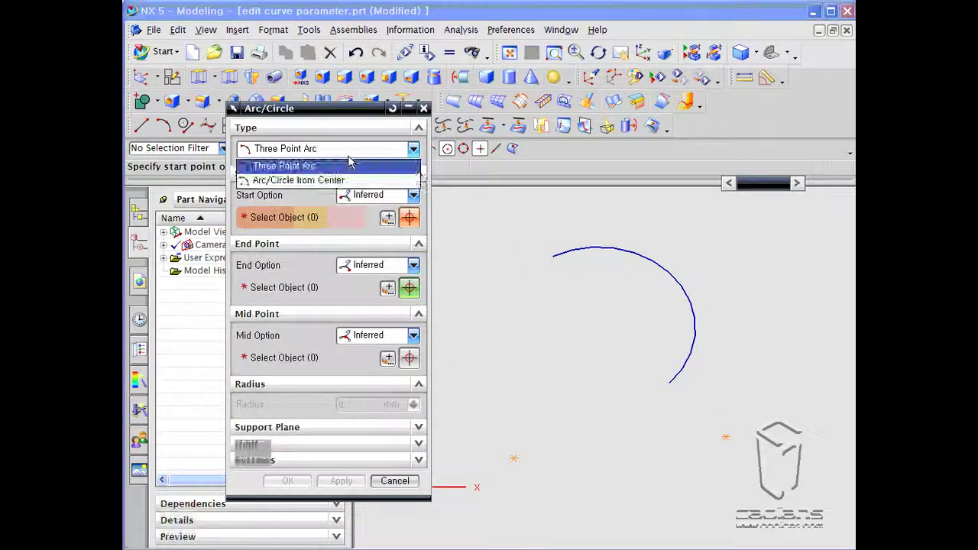
{"action": "left_click", "coordinate": [351, 178]}
{"action": "left_click", "coordinate": [578, 477]}
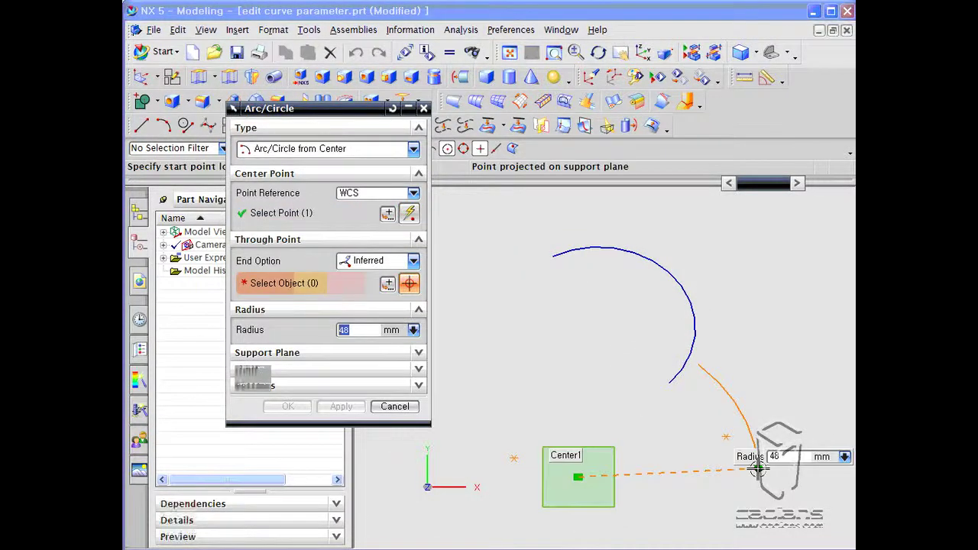
{"action": "left_click", "coordinate": [757, 469]}
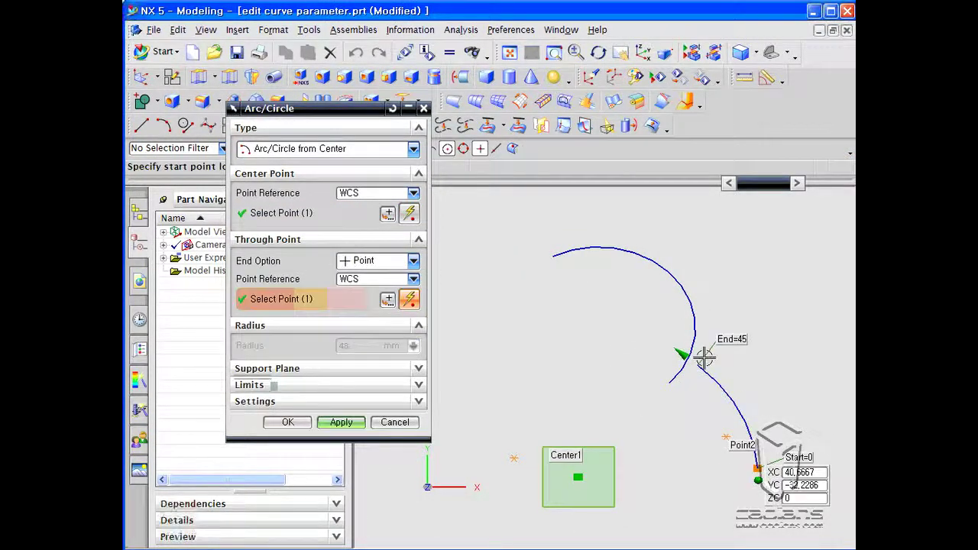
{"action": "left_click", "coordinate": [356, 422]}
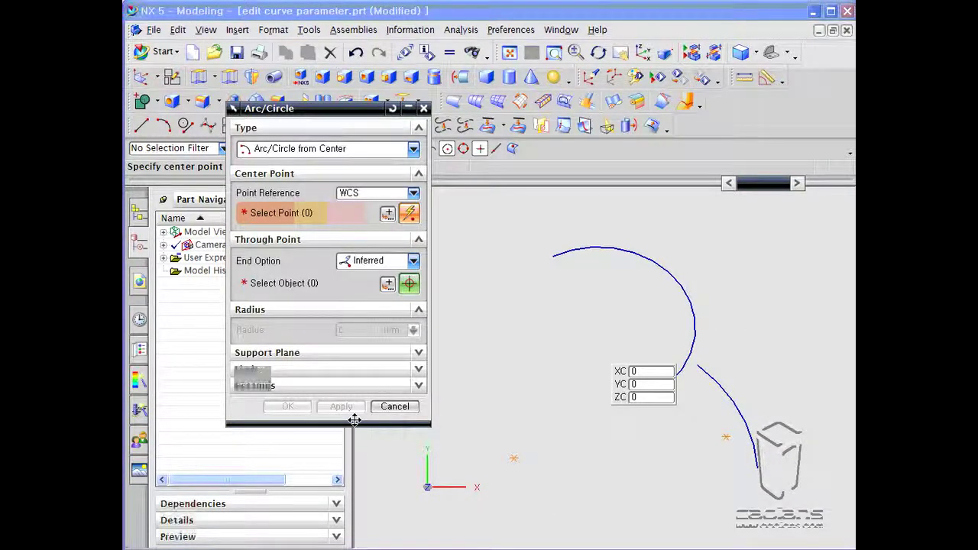
Create a non-associative Full Circle from Center at about XC -18, YC 3 through about XC 2, YC -34.06, with a radius of about 42 mm
{"action": "left_click_drag", "start_coordinate": [342, 108], "coordinate": [395, 30]}
{"action": "left_click", "coordinate": [469, 313]}
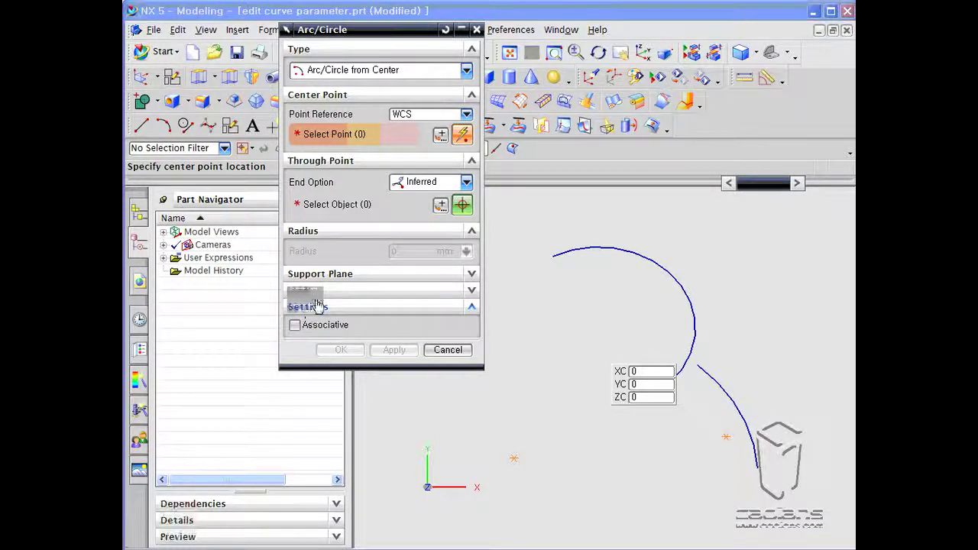
{"action": "left_click", "coordinate": [414, 293]}
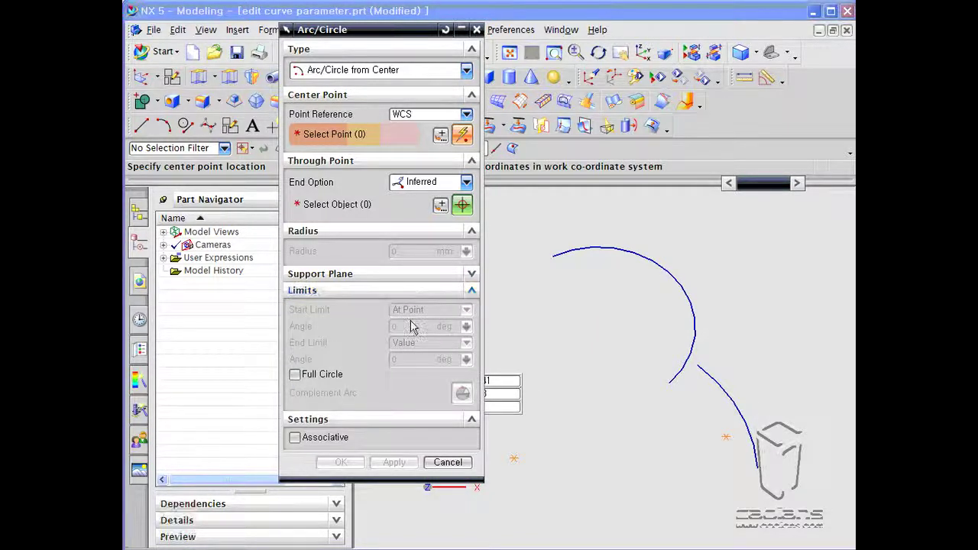
{"action": "left_click", "coordinate": [537, 358]}
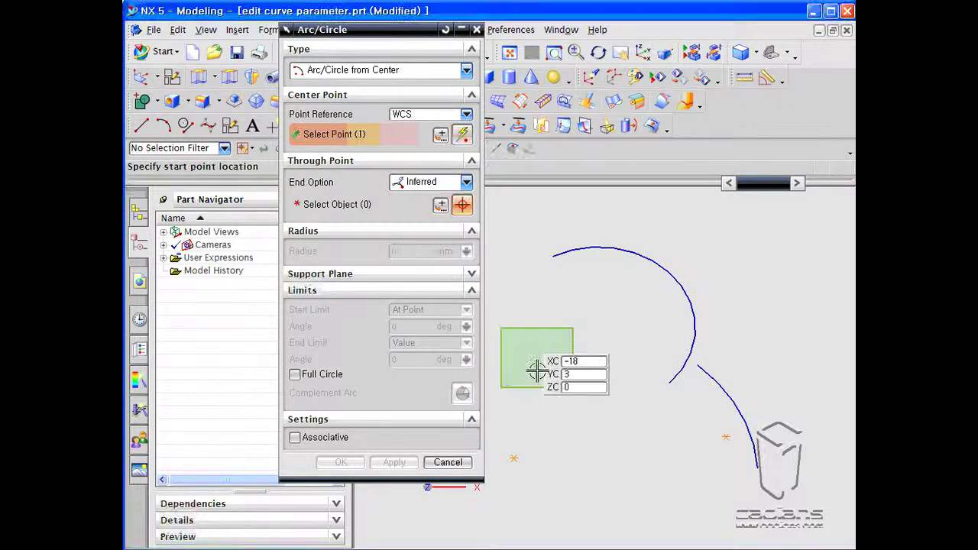
{"action": "left_click", "coordinate": [611, 474]}
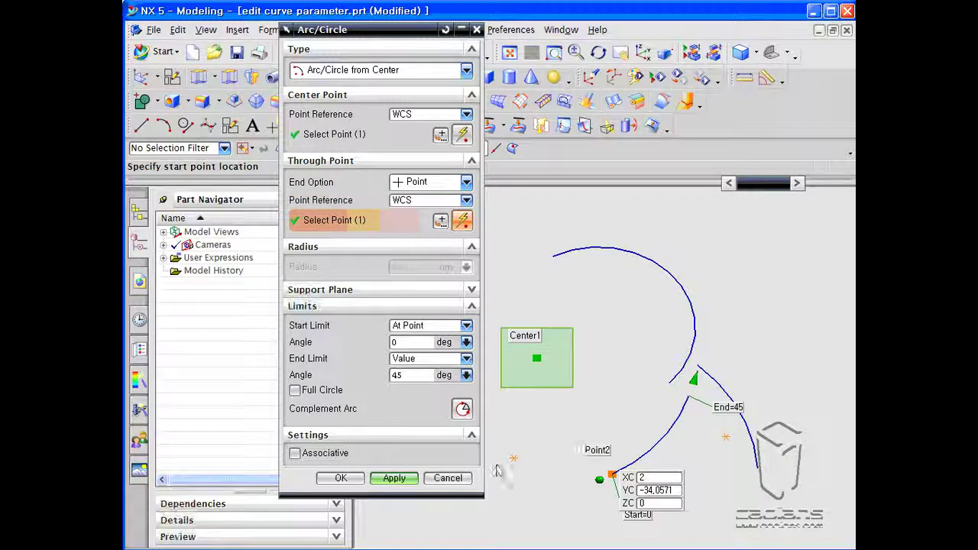
{"action": "left_click", "coordinate": [297, 391]}
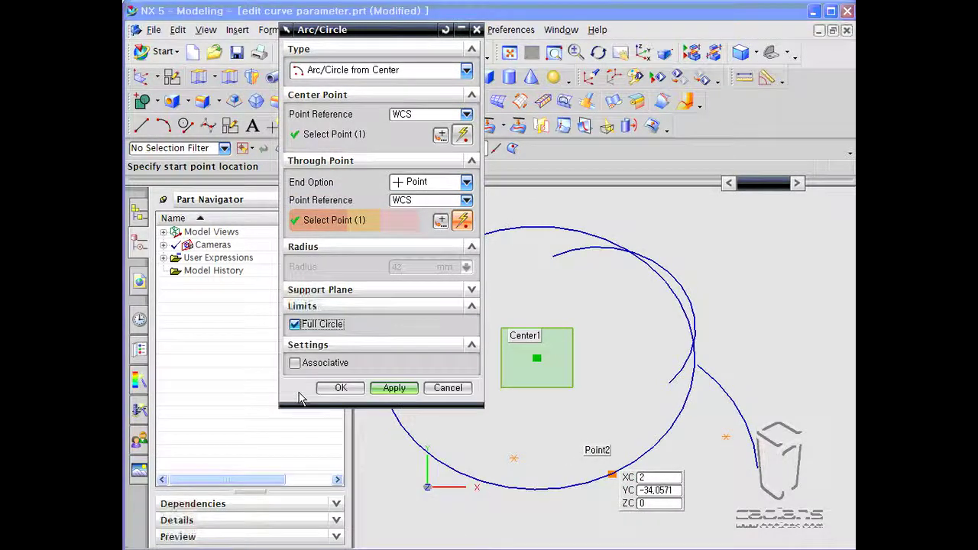
{"action": "left_click", "coordinate": [394, 387]}
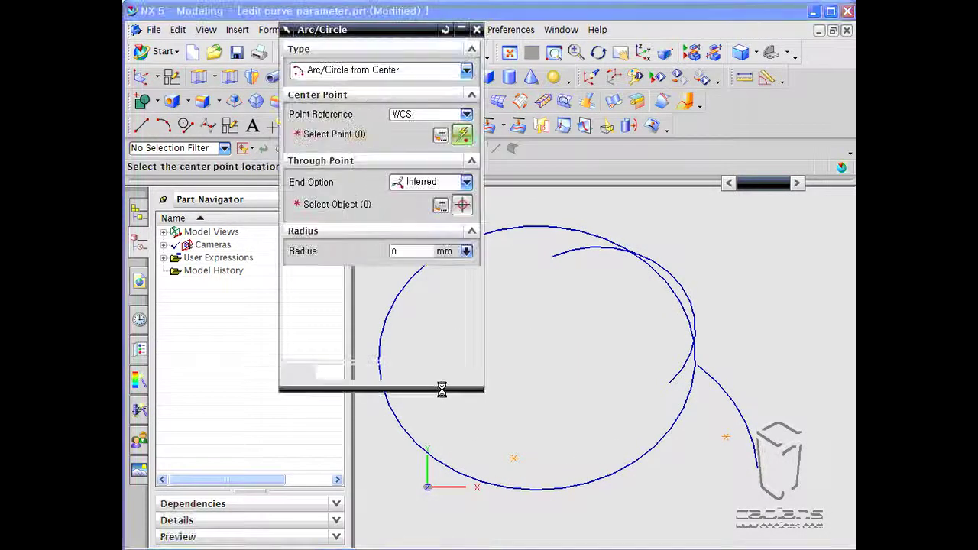
{"action": "left_click", "coordinate": [447, 372]}
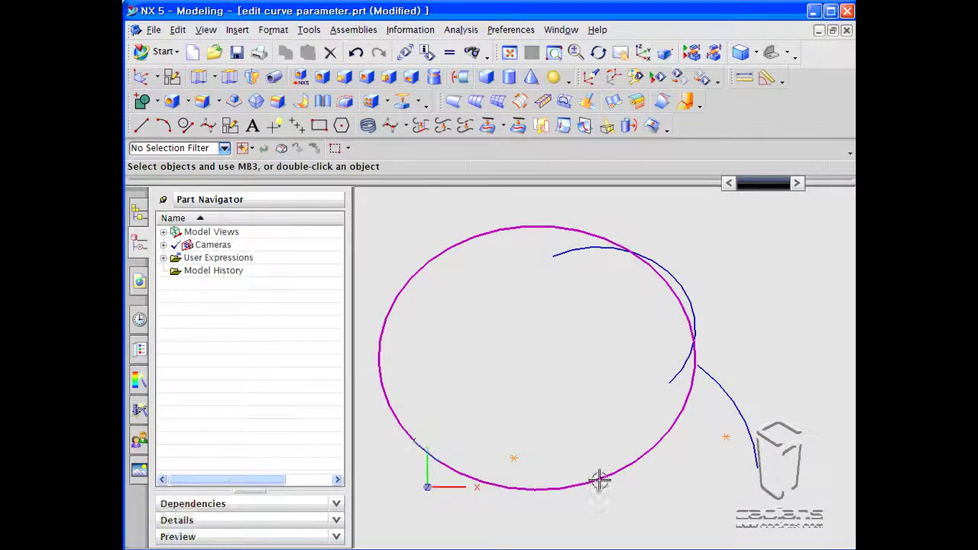
Unpin the Part Navigator and draw a curve rectangle from about XC -55.96, YC 24.52 to about XC -3.02, YC -27.86
{"action": "left_click", "coordinate": [164, 200]}
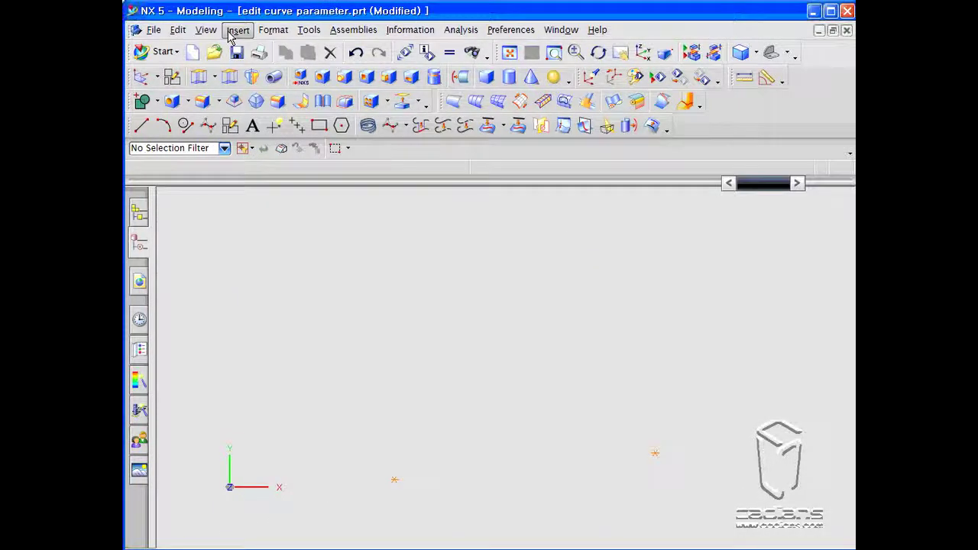
{"action": "left_click", "coordinate": [235, 31]}
{"action": "mouse_move", "coordinate": [253, 93]}
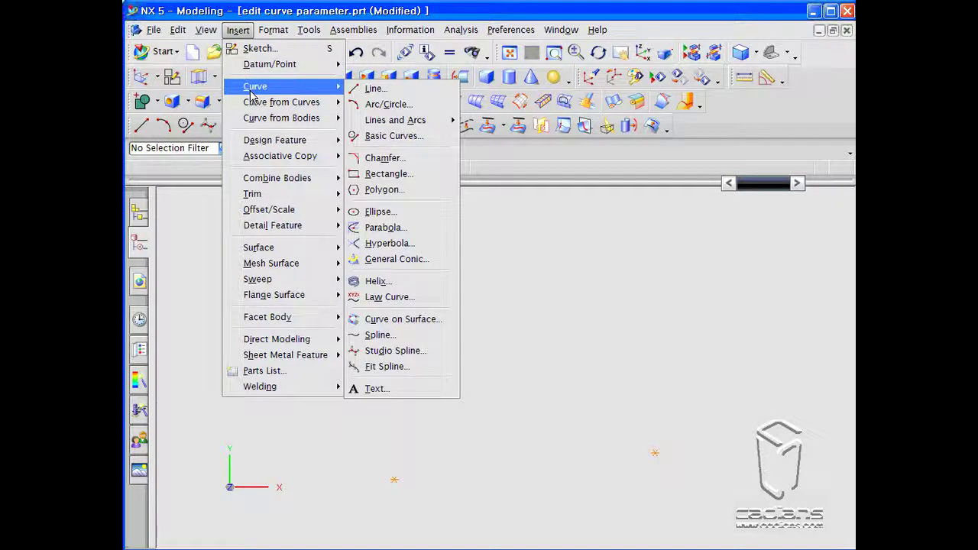
{"action": "left_click", "coordinate": [396, 180]}
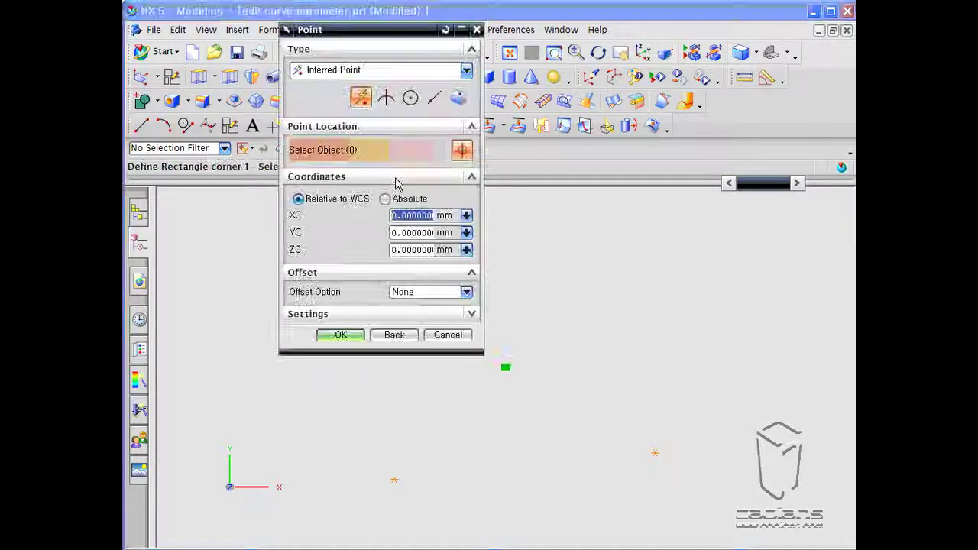
{"action": "left_click_drag", "start_coordinate": [392, 29], "coordinate": [659, 130]}
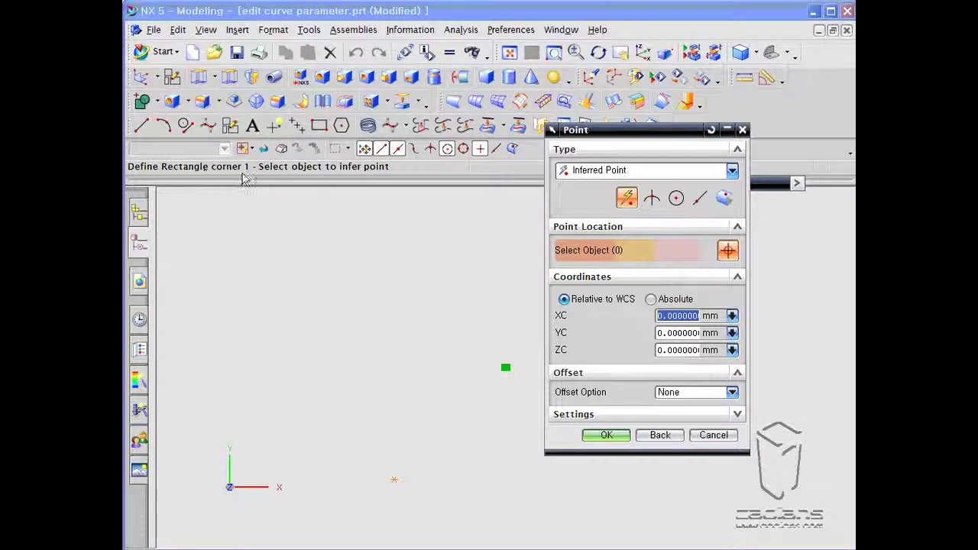
{"action": "left_click", "coordinate": [246, 274]}
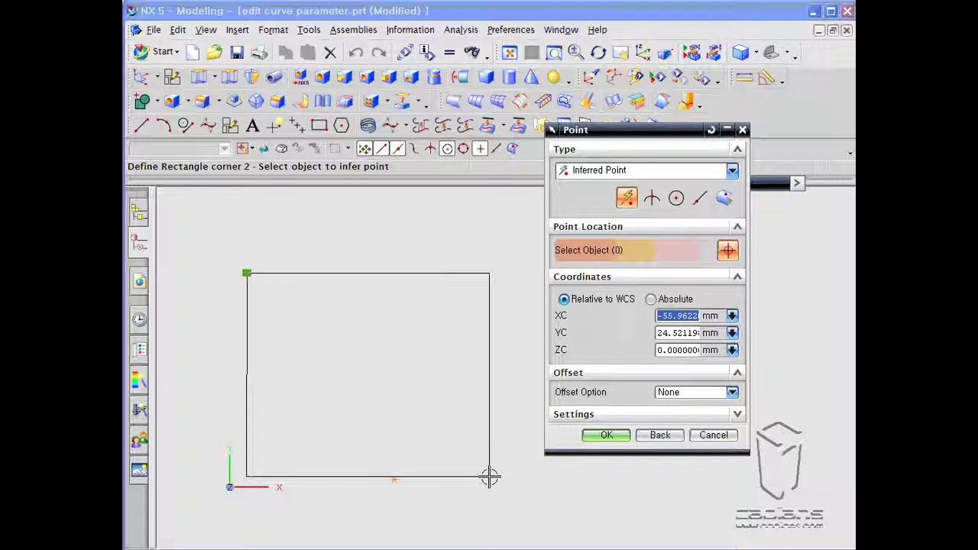
{"action": "left_click", "coordinate": [489, 477]}
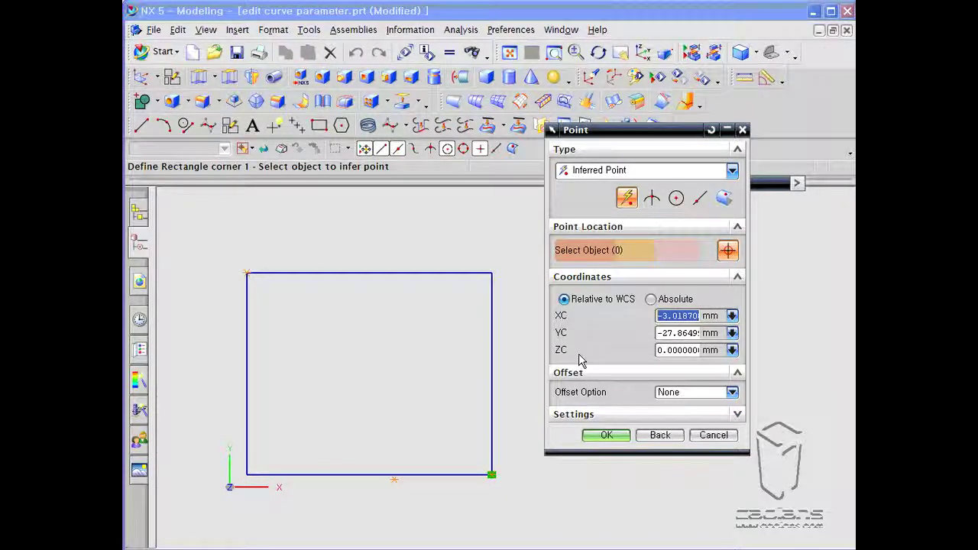
Display the WCS and start a second rectangle with its first corner at the WCS origin, XC 0, YC 0, ZC 0
{"action": "type", "text": "w"}
{"action": "left_click", "coordinate": [713, 436]}
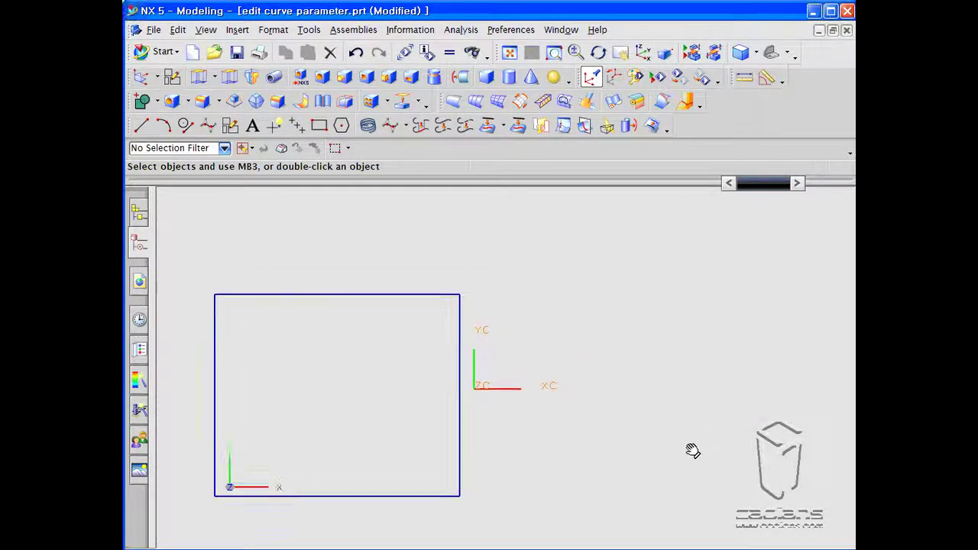
{"action": "left_click", "coordinate": [316, 127]}
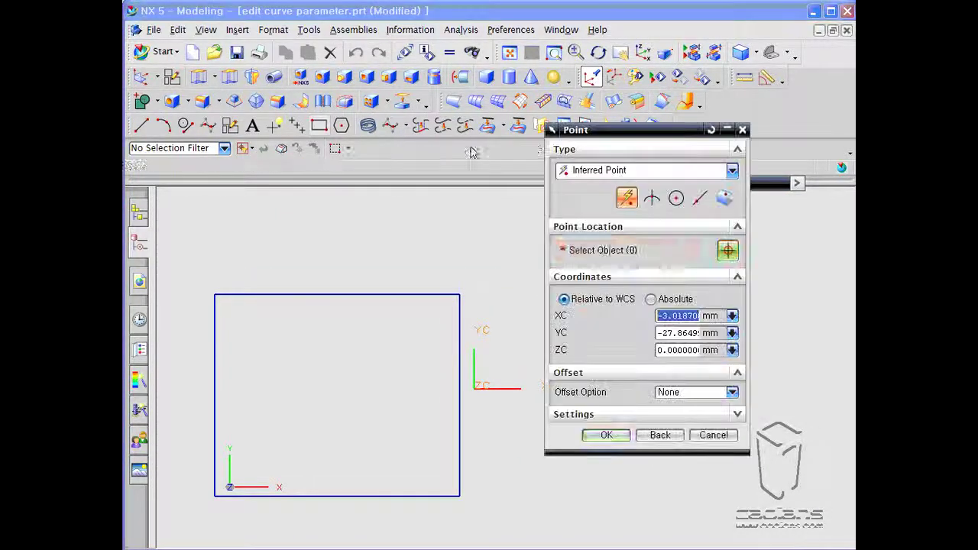
{"action": "left_click_drag", "start_coordinate": [605, 134], "coordinate": [284, 183]}
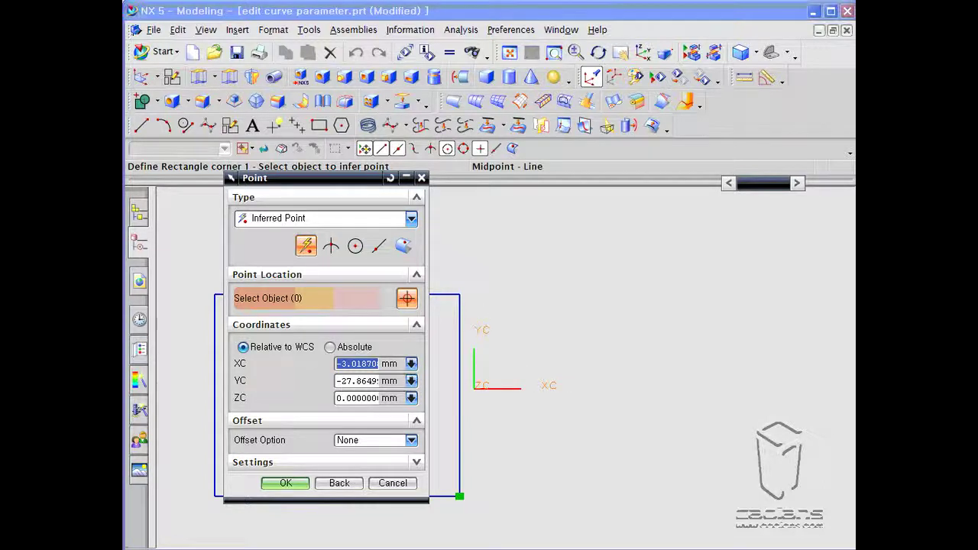
{"action": "left_click", "coordinate": [391, 178]}
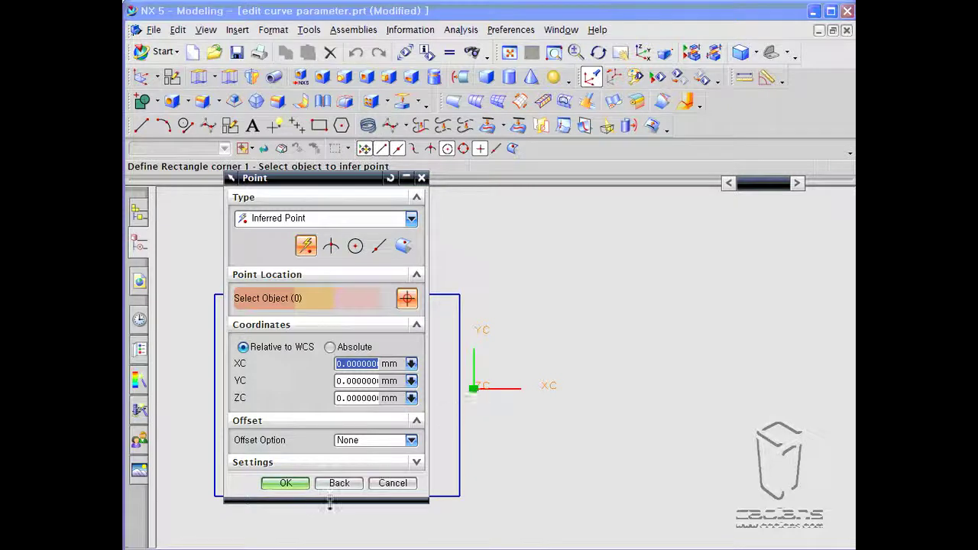
{"action": "left_click", "coordinate": [284, 484]}
Place the second rectangle's opposite corner at XC 100 mm, YC 100 mm relative to the WCS and finish the Rectangle command
{"action": "type", "text": "100"}
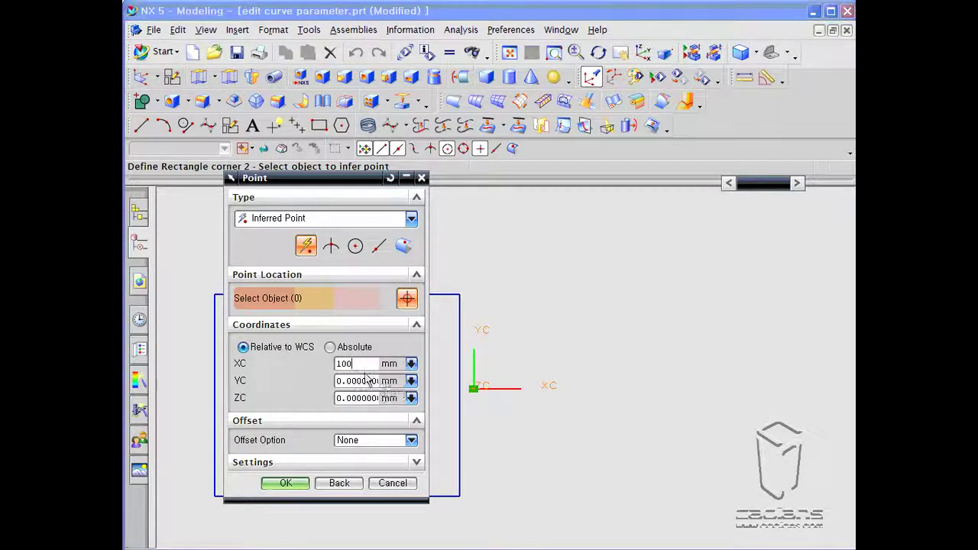
{"action": "key", "text": "Tab"}
{"action": "type", "text": "1"}
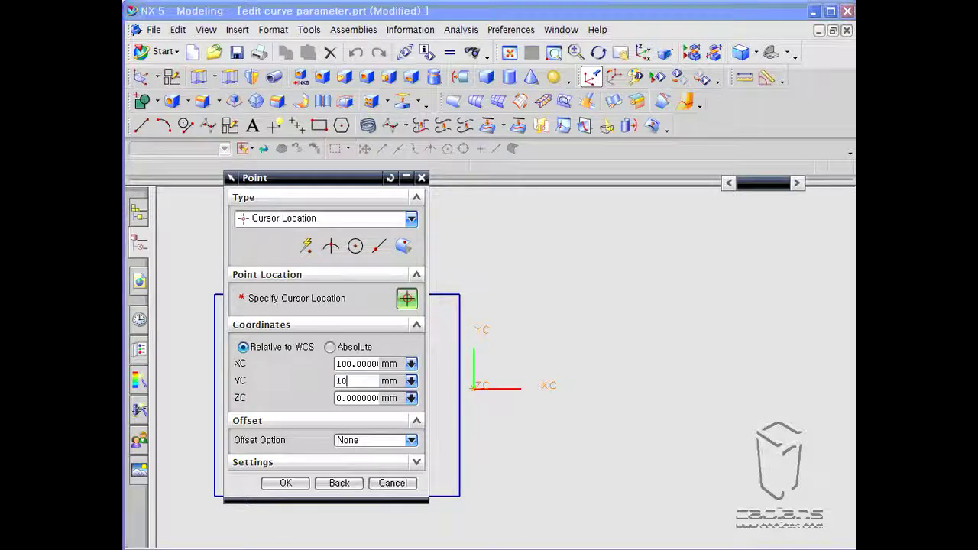
{"action": "type", "text": "00"}
{"action": "left_click", "coordinate": [284, 483]}
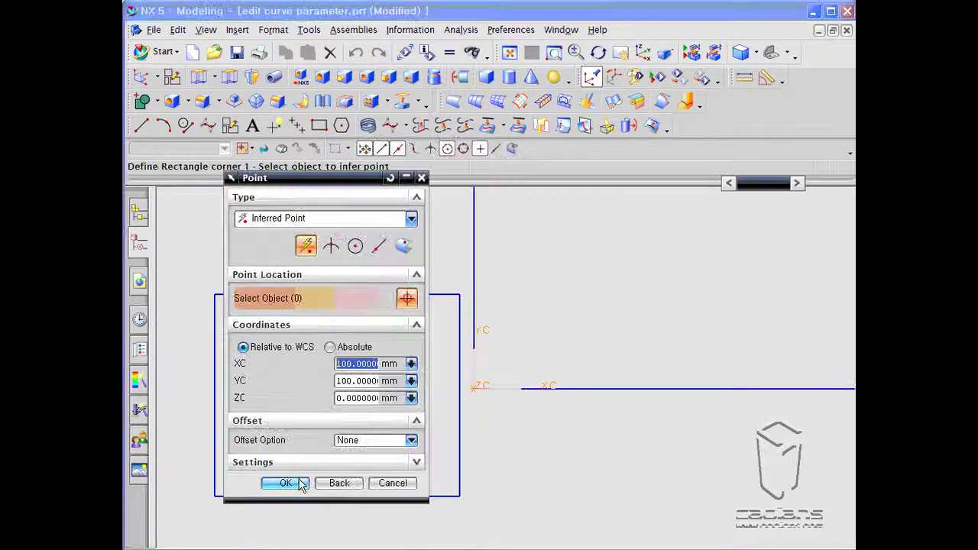
{"action": "left_click", "coordinate": [509, 52]}
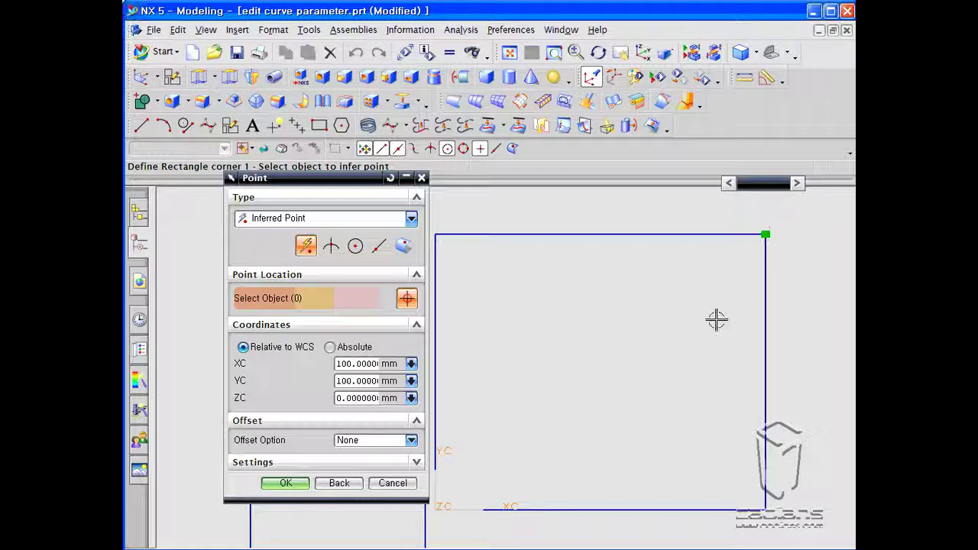
{"action": "left_click", "coordinate": [392, 483]}
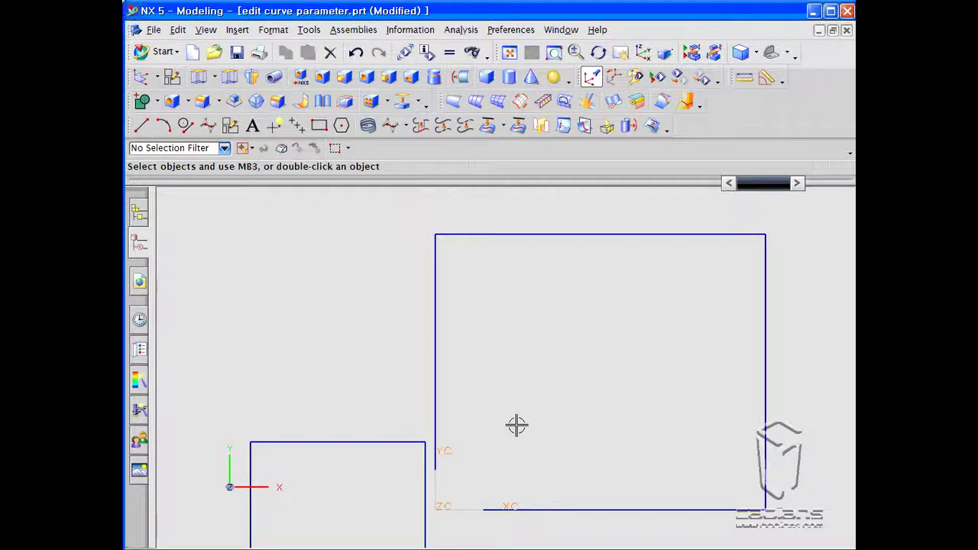
Start the curve Chamfer command with the Simple Chamfer method and an offset of 20
{"action": "scroll", "coordinate": [504, 405], "scroll_direction": "down", "scroll_amount": 3}
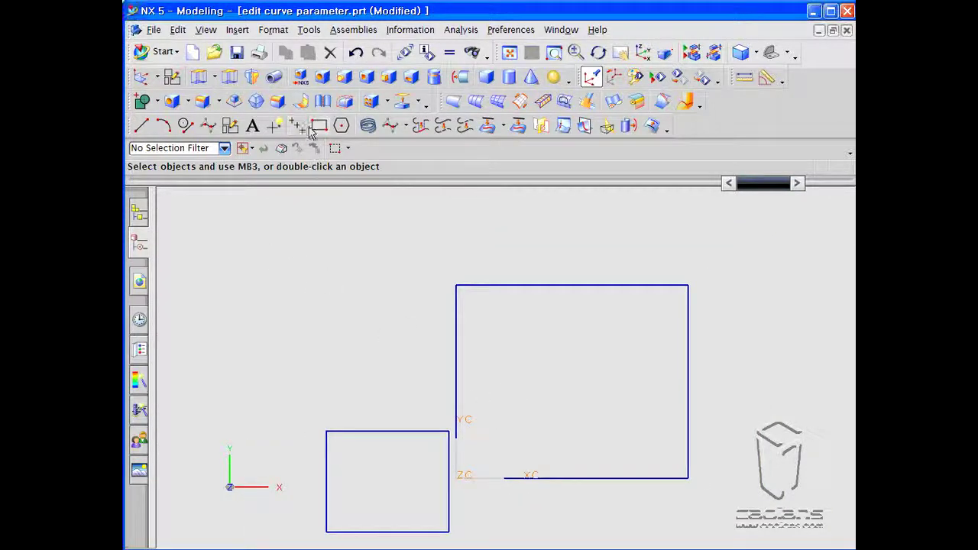
{"action": "left_click", "coordinate": [237, 29]}
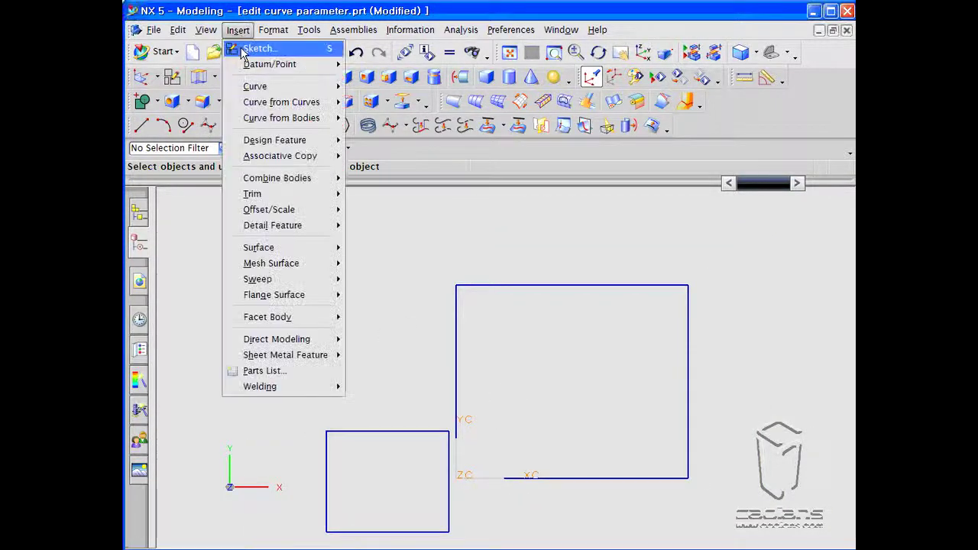
{"action": "left_click", "coordinate": [384, 158]}
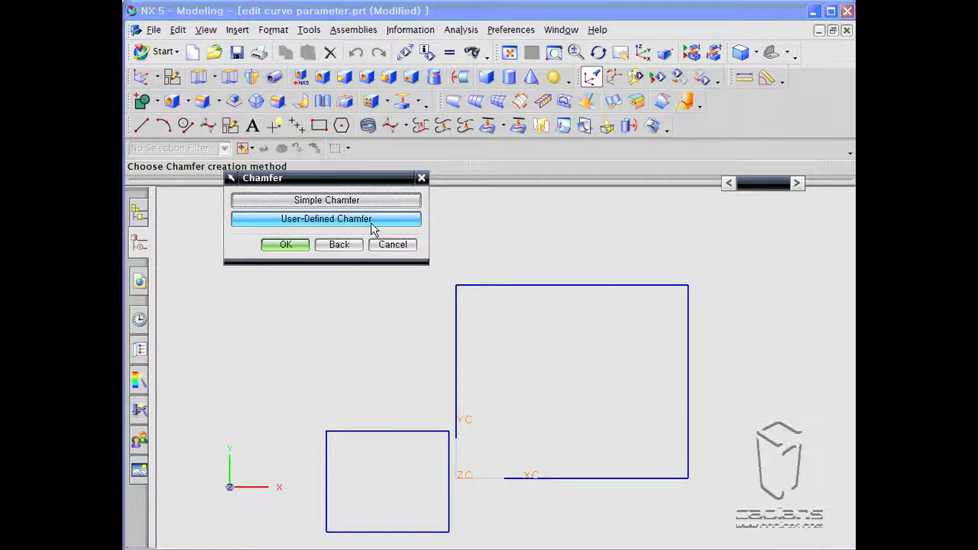
{"action": "left_click_drag", "start_coordinate": [357, 178], "coordinate": [349, 216]}
{"action": "left_click", "coordinate": [350, 237]}
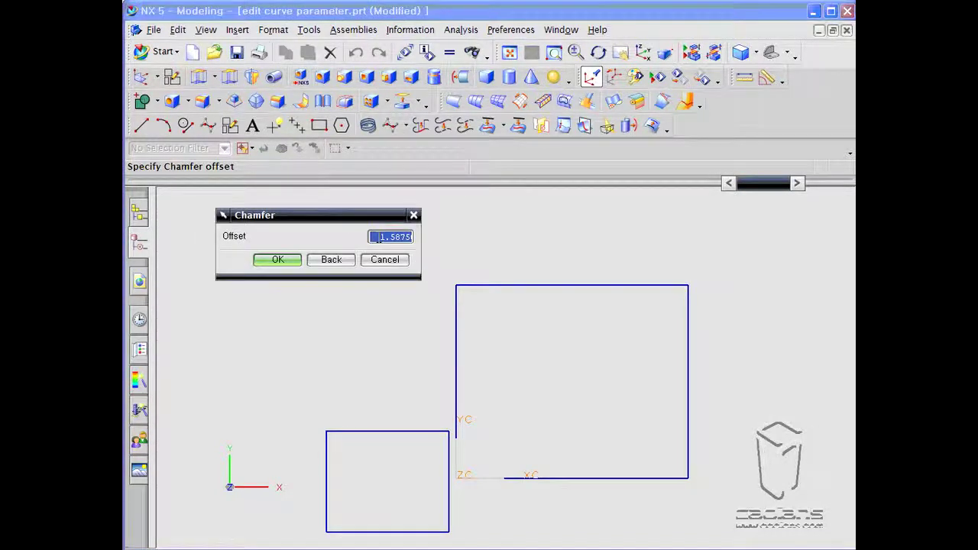
{"action": "double_click", "coordinate": [381, 237]}
{"action": "type", "text": "2"}
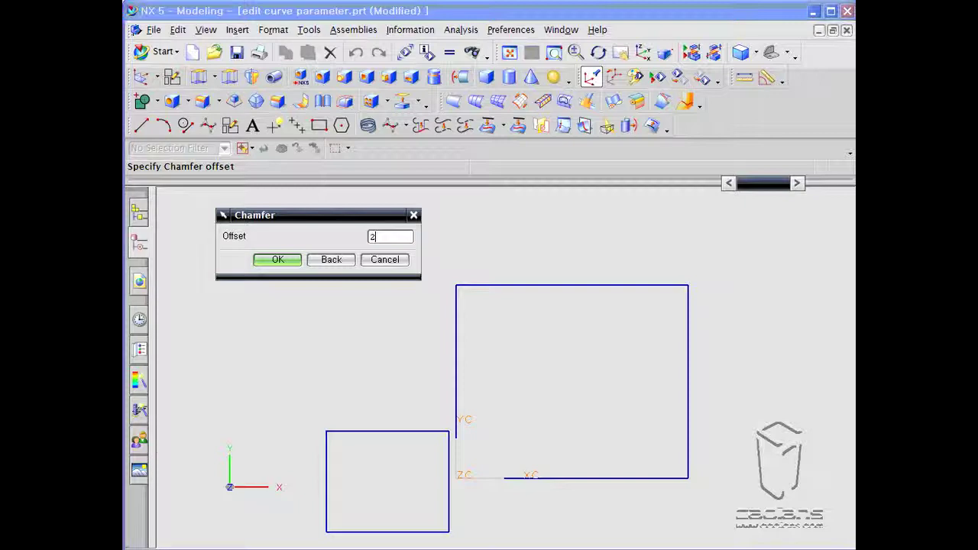
{"action": "type", "text": "0"}
{"action": "key", "text": "Return"}
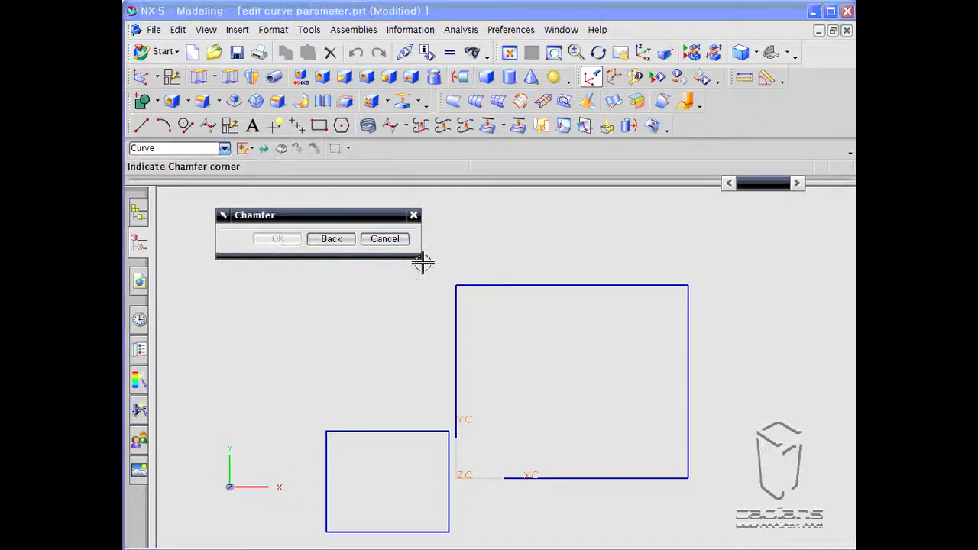
Apply the simple chamfer to the upper-left corner of the larger rectangle, with both edges inside the selection ball
{"action": "left_click", "coordinate": [476, 291]}
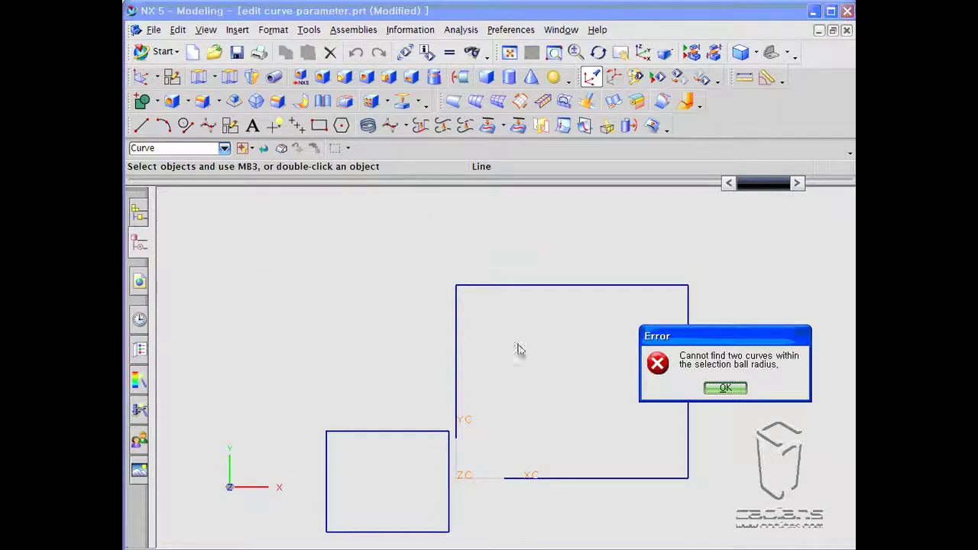
{"action": "left_click_drag", "start_coordinate": [710, 347], "coordinate": [604, 274]}
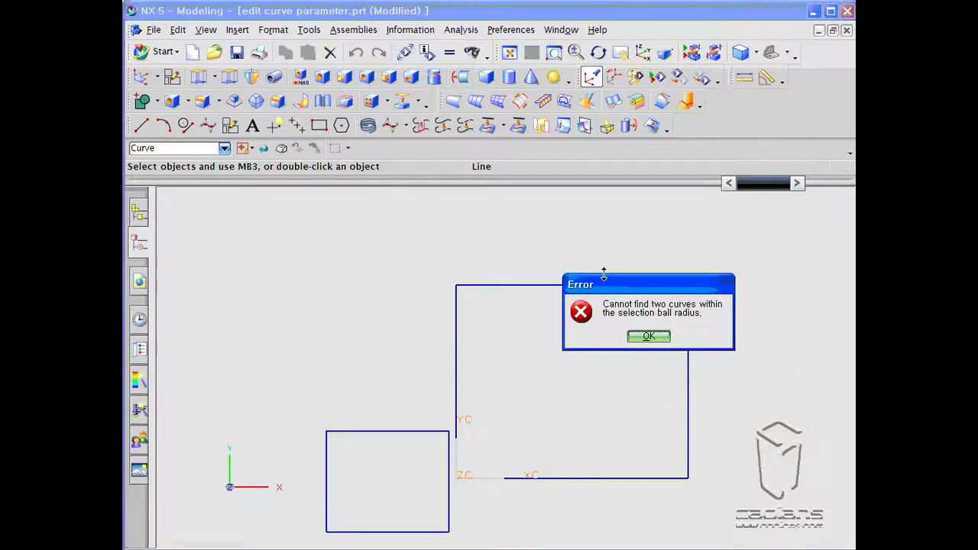
{"action": "left_click", "coordinate": [648, 337]}
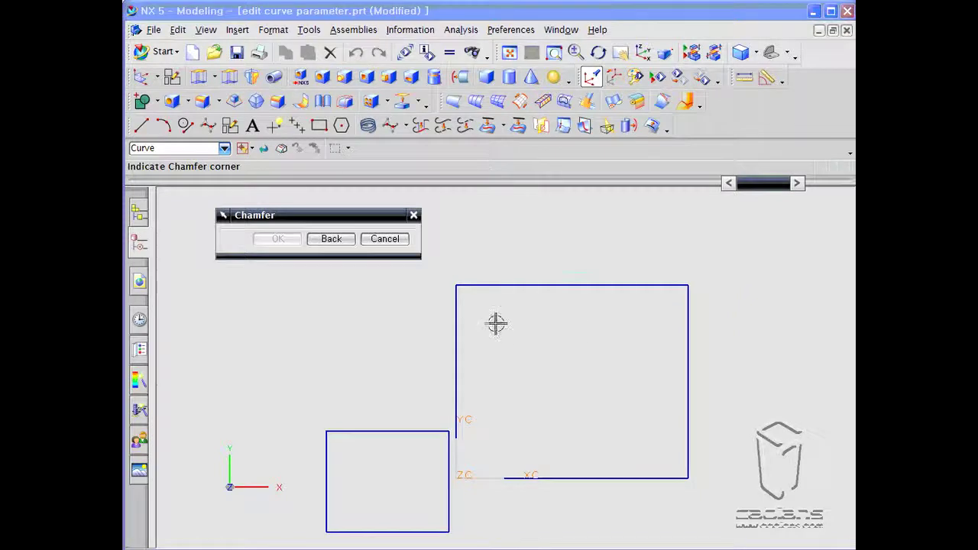
{"action": "left_click", "coordinate": [461, 291]}
{"action": "left_click", "coordinate": [521, 291]}
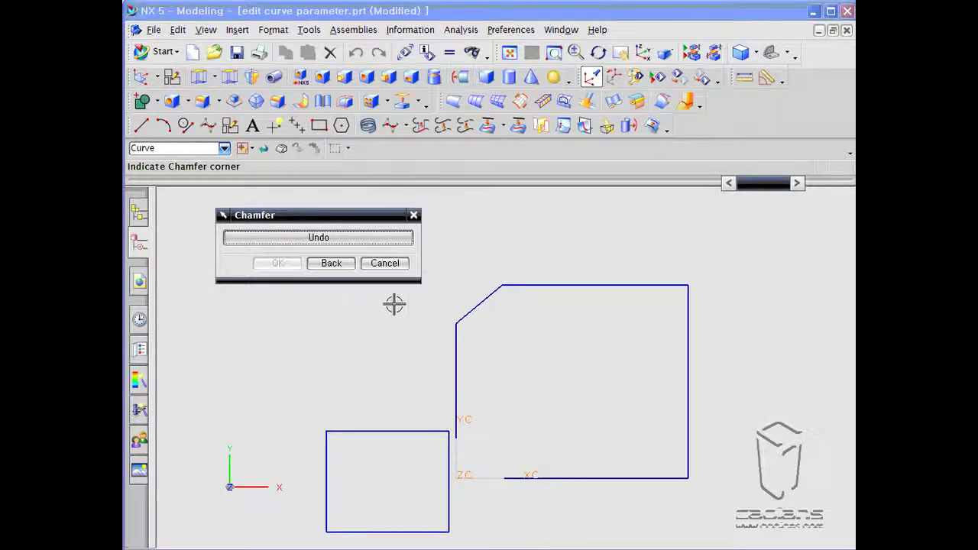
Switch to a User-Defined Chamfer with Automatic Trim, an offset of 20 and an angle of 30°
{"action": "left_click", "coordinate": [331, 264]}
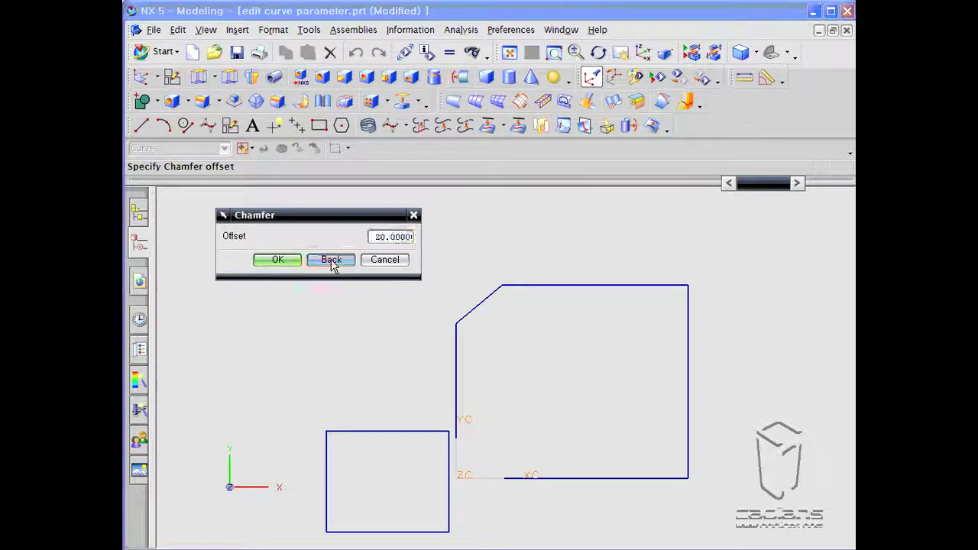
{"action": "left_click", "coordinate": [330, 263]}
{"action": "left_click", "coordinate": [323, 263]}
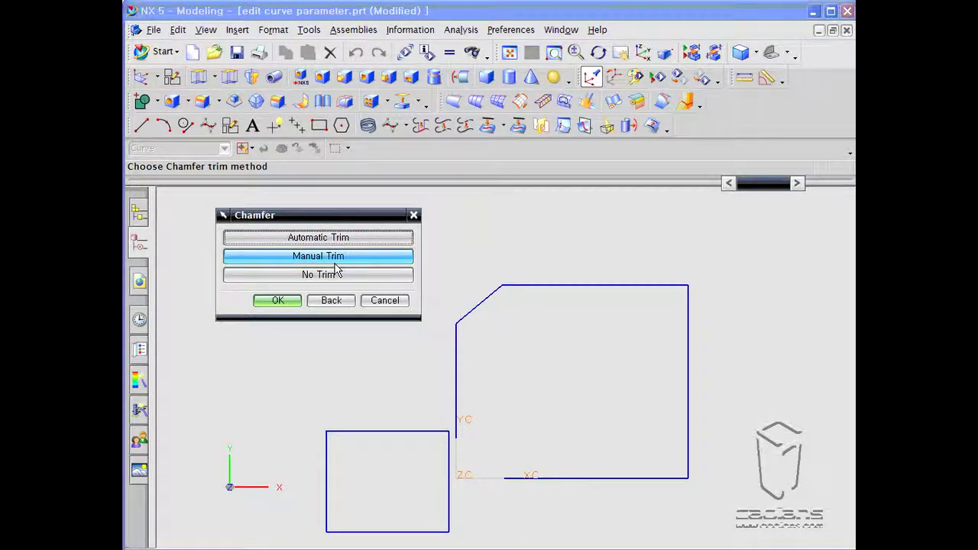
{"action": "left_click", "coordinate": [338, 243]}
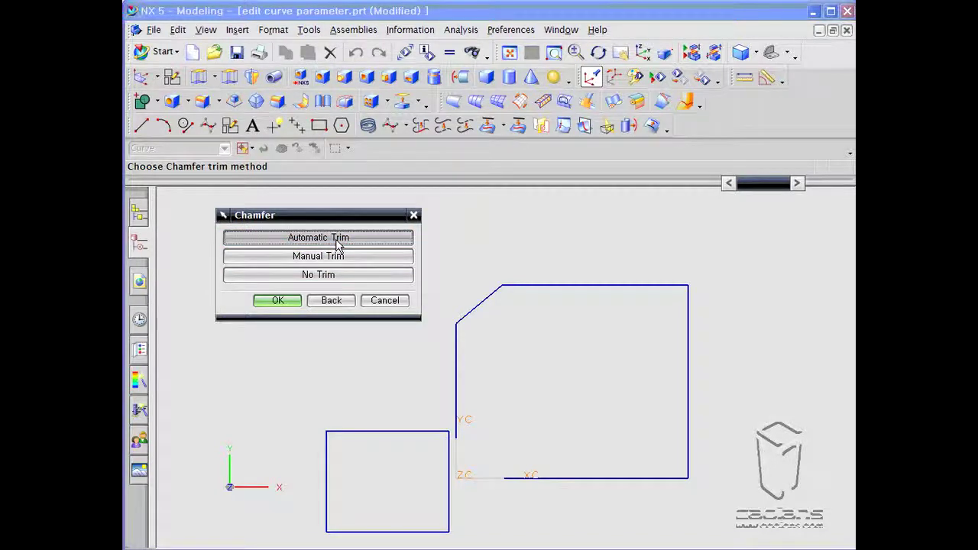
{"action": "left_click_drag", "start_coordinate": [345, 216], "coordinate": [322, 197]}
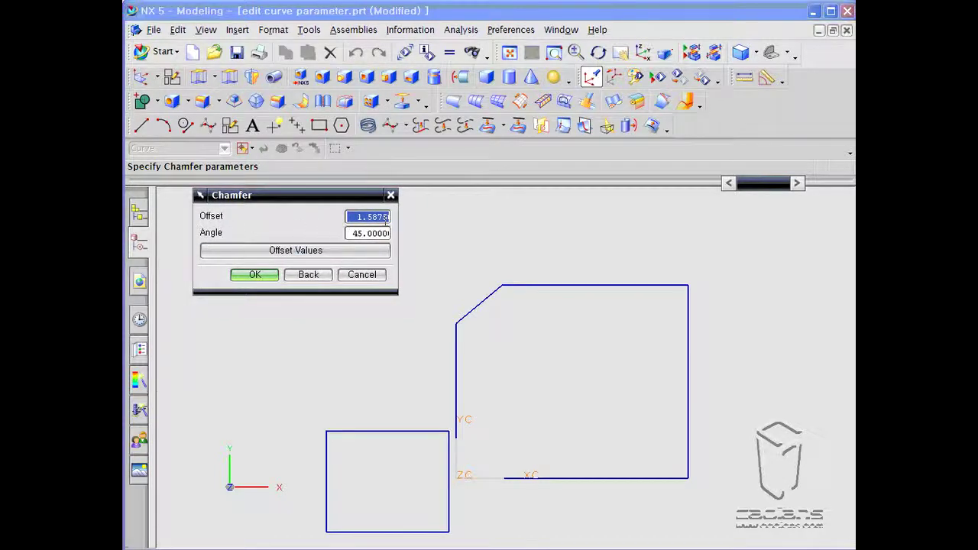
{"action": "type", "text": "20"}
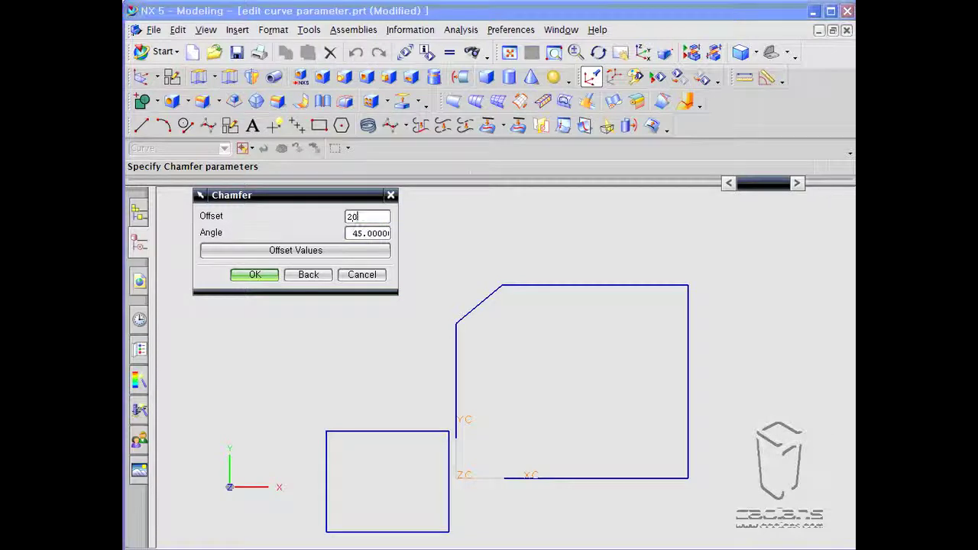
{"action": "key", "text": "Tab"}
{"action": "type", "text": "3"}
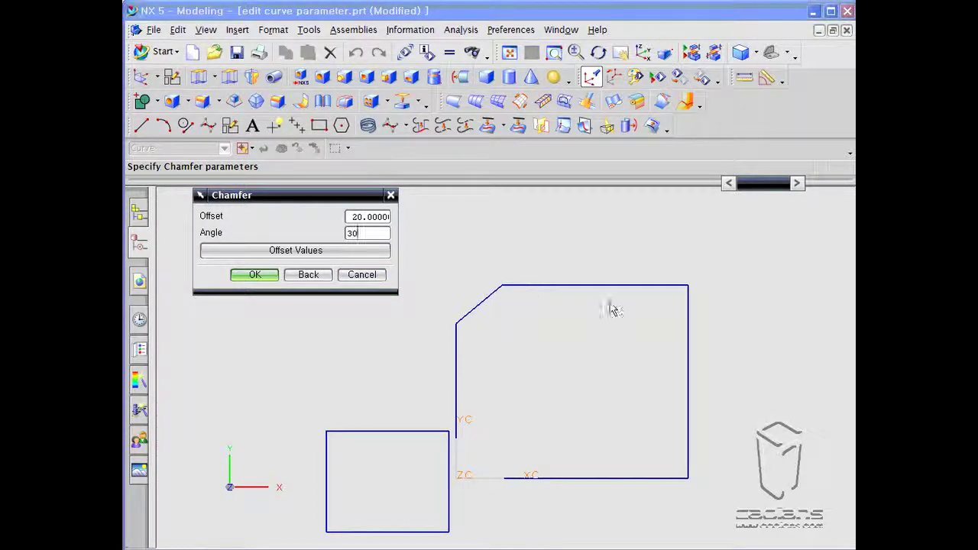
{"action": "left_click", "coordinate": [240, 273]}
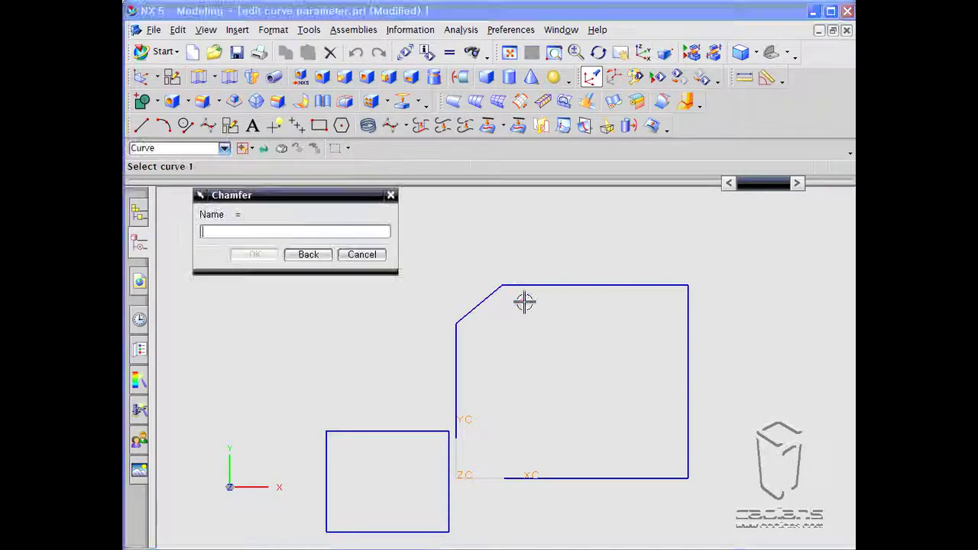
Try the chamfer on the larger rectangle's upper-right corner, picking the top line before the right line, and undo it
{"action": "left_click", "coordinate": [625, 286]}
{"action": "left_click", "coordinate": [690, 316]}
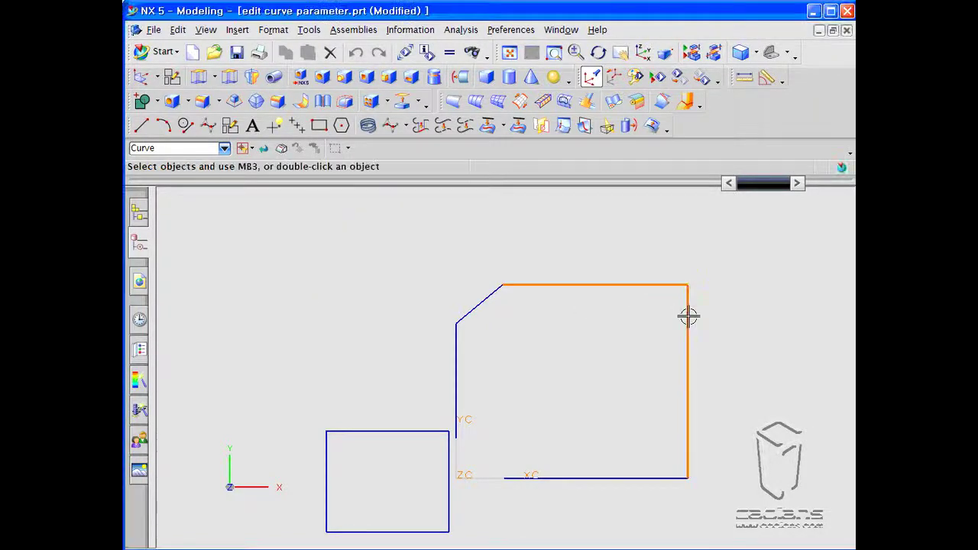
{"action": "left_click", "coordinate": [625, 350]}
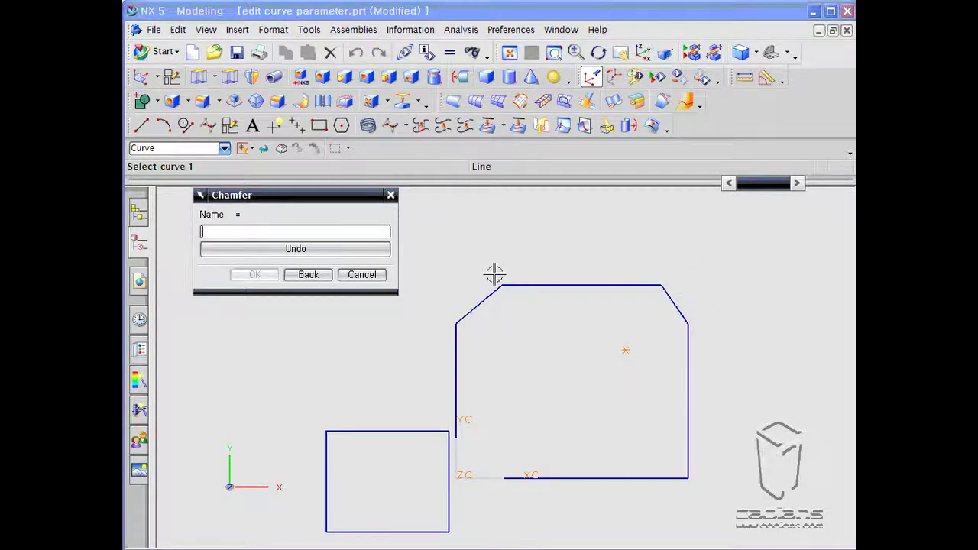
{"action": "left_click", "coordinate": [319, 253]}
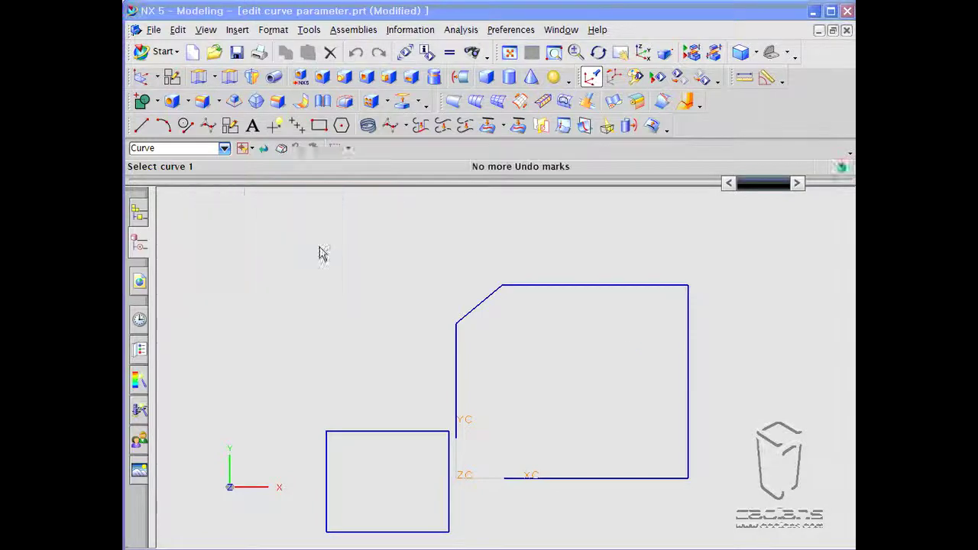
{"action": "left_click", "coordinate": [362, 255]}
Chamfer the larger rectangle's upper-right corner, picking the right line first and the top line second
{"action": "left_click", "coordinate": [684, 316]}
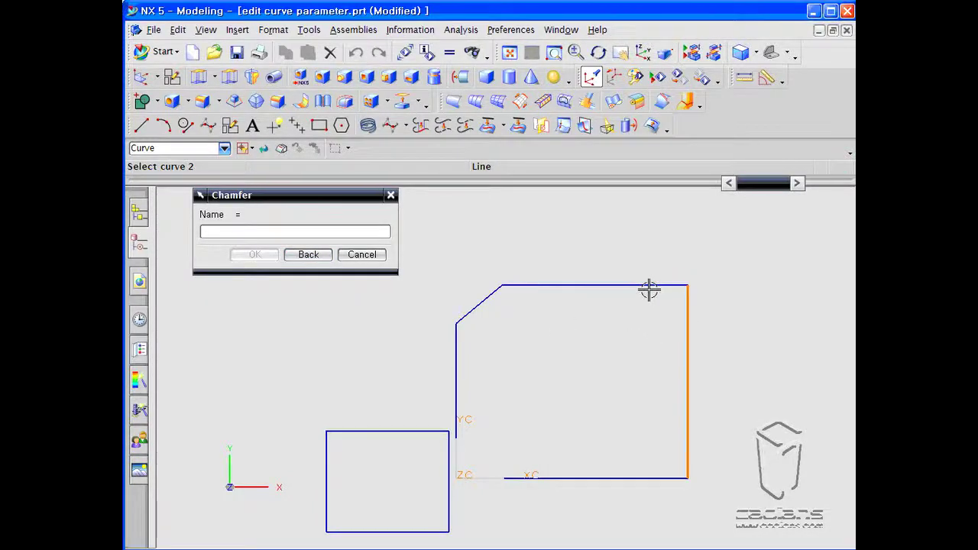
{"action": "left_click", "coordinate": [649, 286]}
{"action": "left_click", "coordinate": [637, 322]}
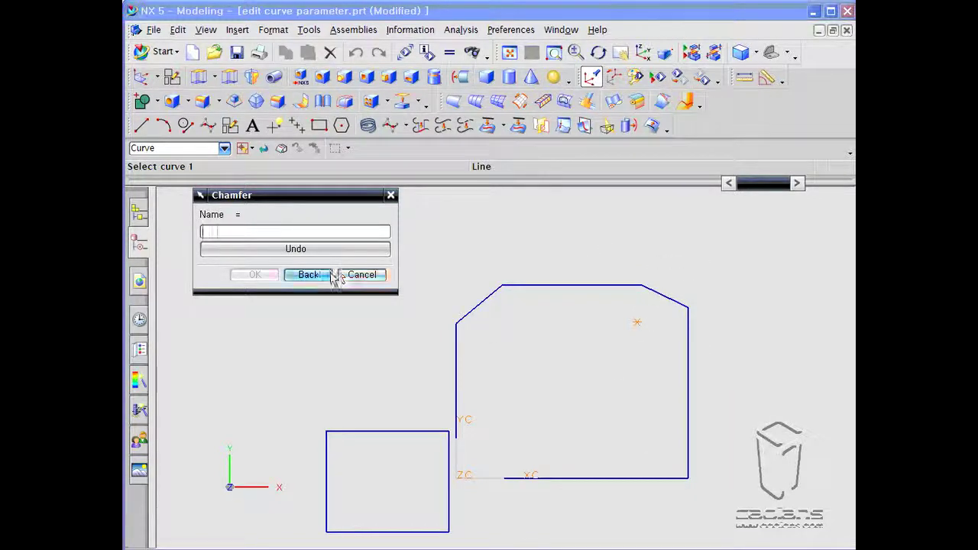
Chamfer the larger rectangle's lower-right corner with Offset 1 of 20 and Offset 2 of 40, picking the bottom line first, and close Chamfer
{"action": "left_click", "coordinate": [308, 276]}
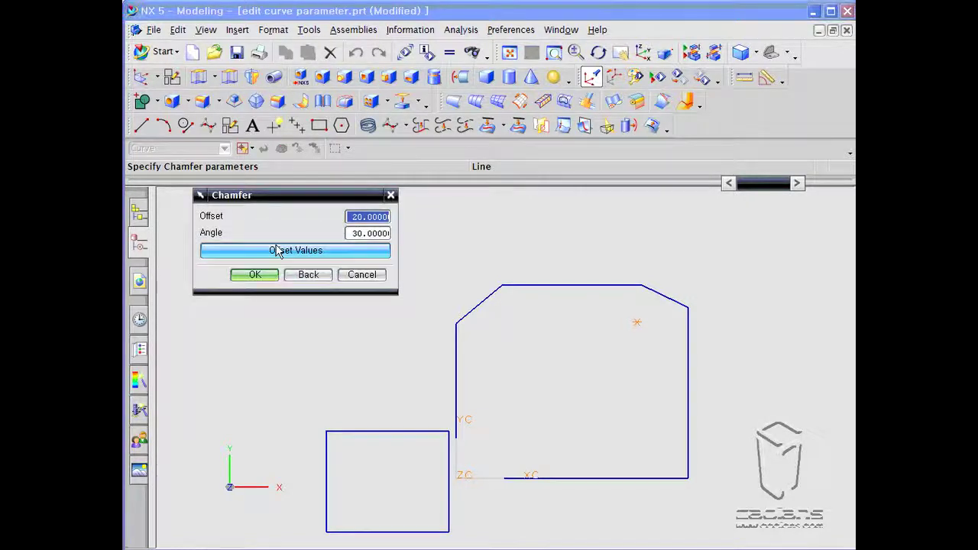
{"action": "left_click", "coordinate": [282, 252]}
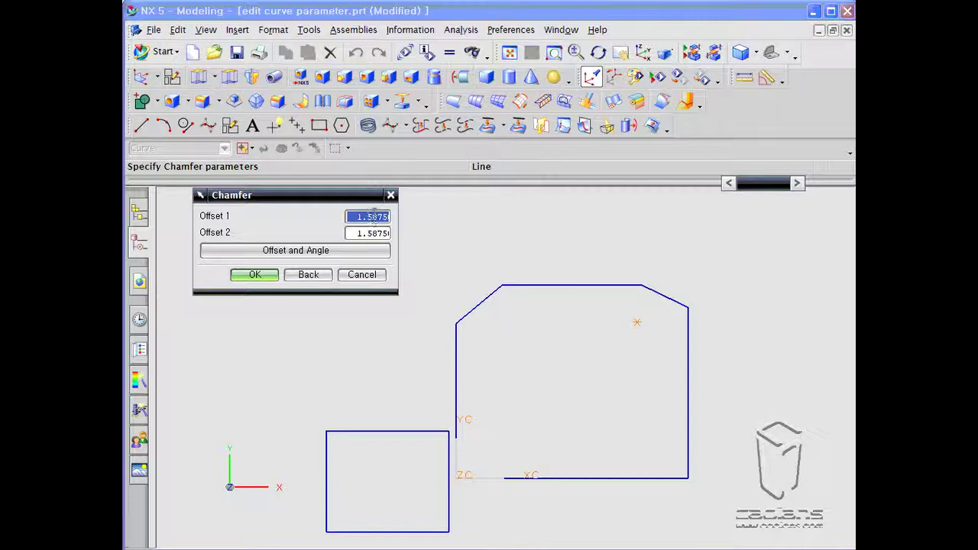
{"action": "type", "text": "20"}
{"action": "left_click", "coordinate": [367, 235]}
{"action": "type", "text": "40"}
{"action": "left_click", "coordinate": [252, 275]}
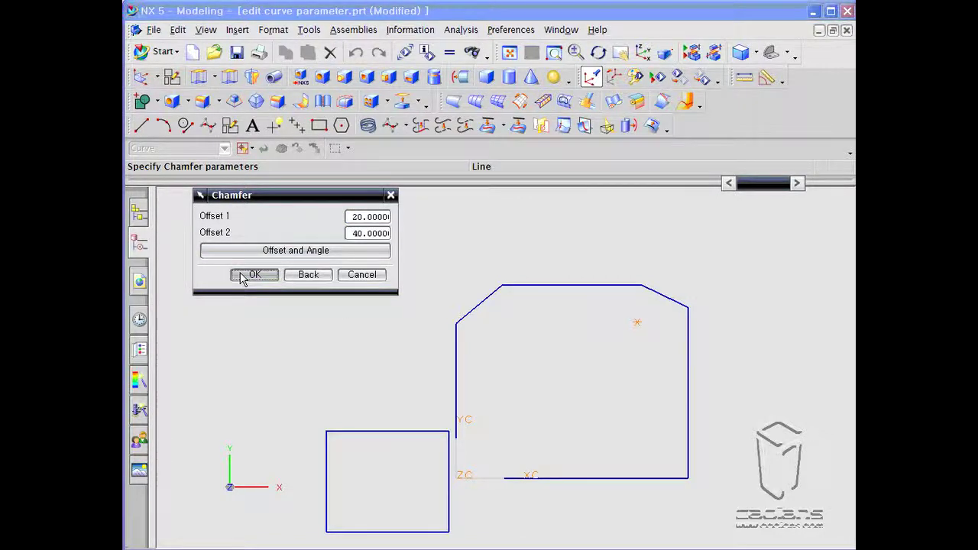
{"action": "left_click", "coordinate": [577, 480]}
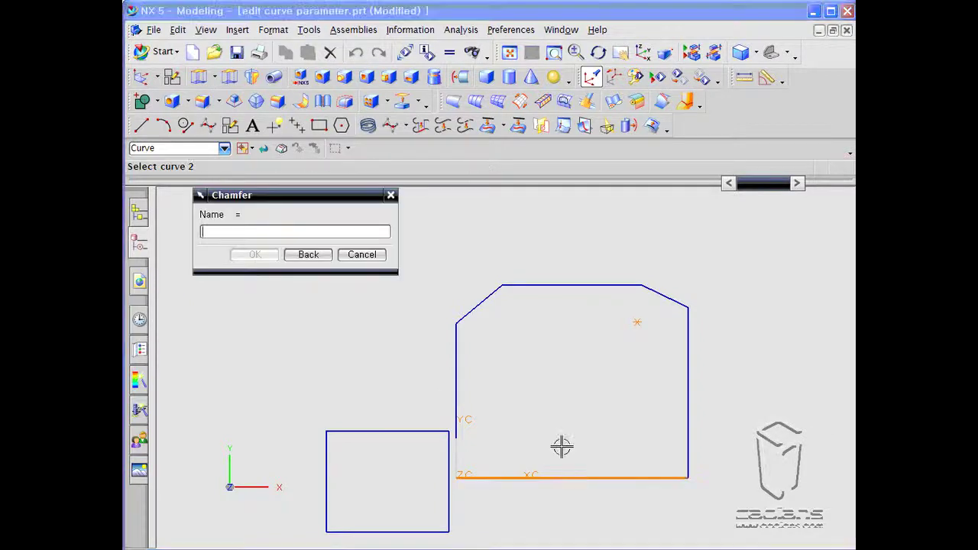
{"action": "left_click", "coordinate": [690, 411]}
{"action": "left_click", "coordinate": [632, 443]}
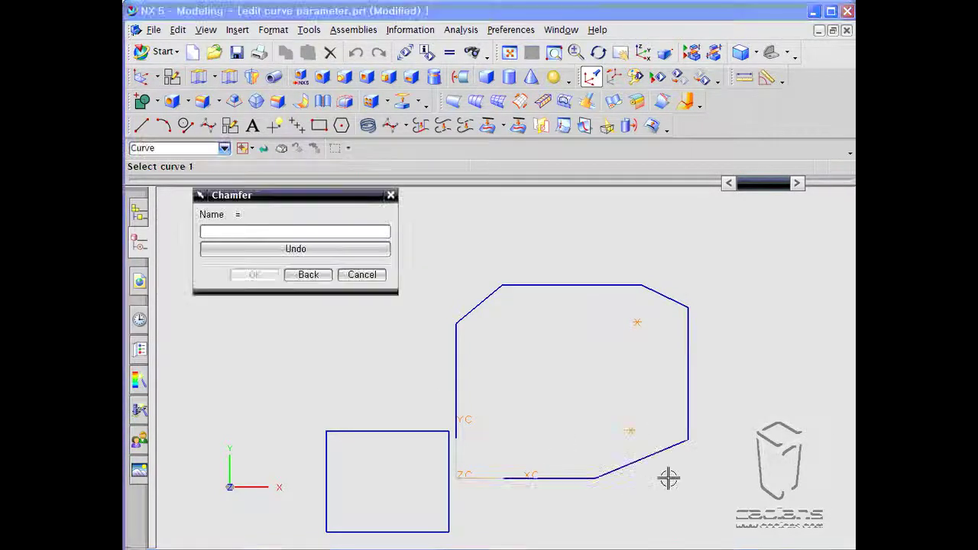
{"action": "left_click", "coordinate": [378, 279]}
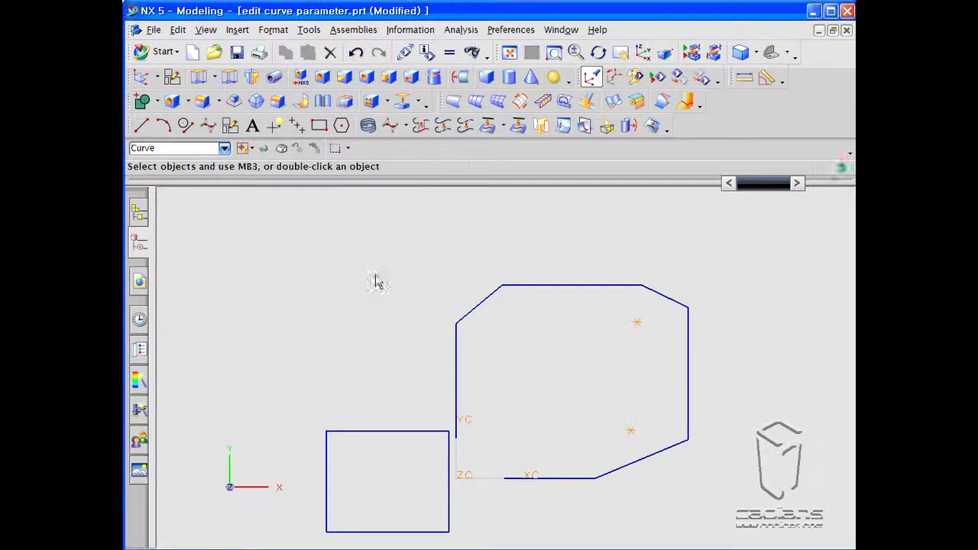
Delete all curves of the small rectangle and the chamfered rectangle
{"action": "left_click_drag", "start_coordinate": [290, 246], "coordinate": [719, 542]}
{"action": "key", "text": "Delete"}
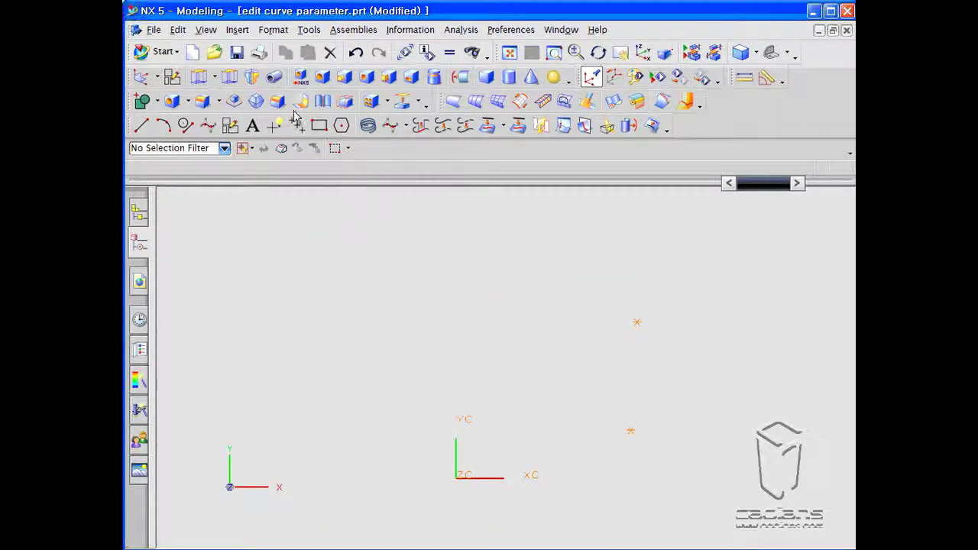
Start a new polygon with the number of sides set to 6
{"action": "left_click", "coordinate": [341, 126]}
{"action": "middle_click_drag", "start_coordinate": [470, 331], "coordinate": [513, 268], "text": "shift"}
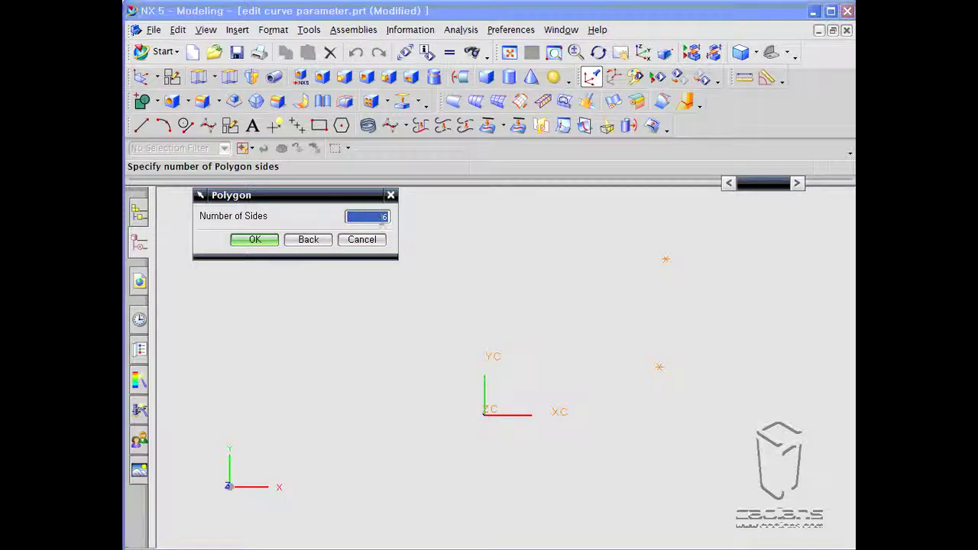
{"action": "left_click", "coordinate": [385, 217]}
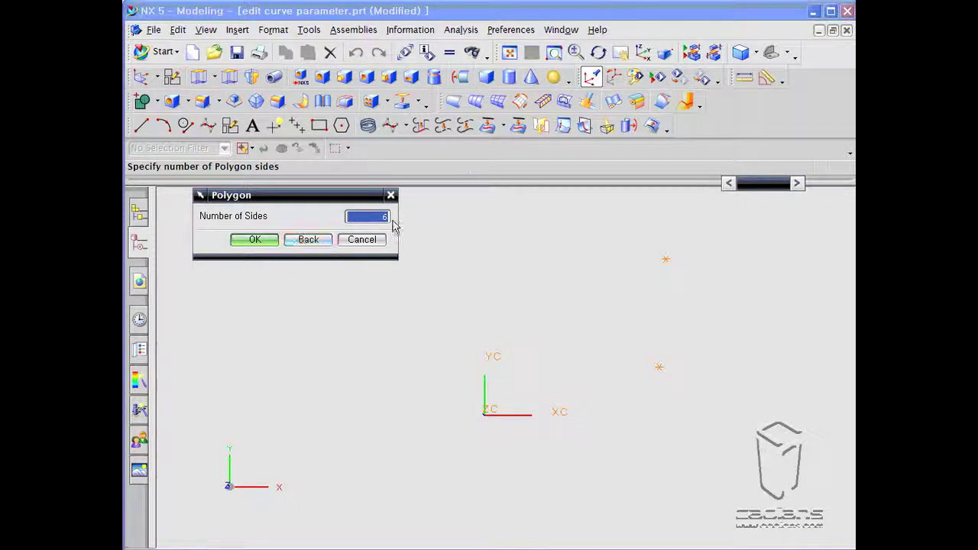
{"action": "left_click", "coordinate": [274, 243]}
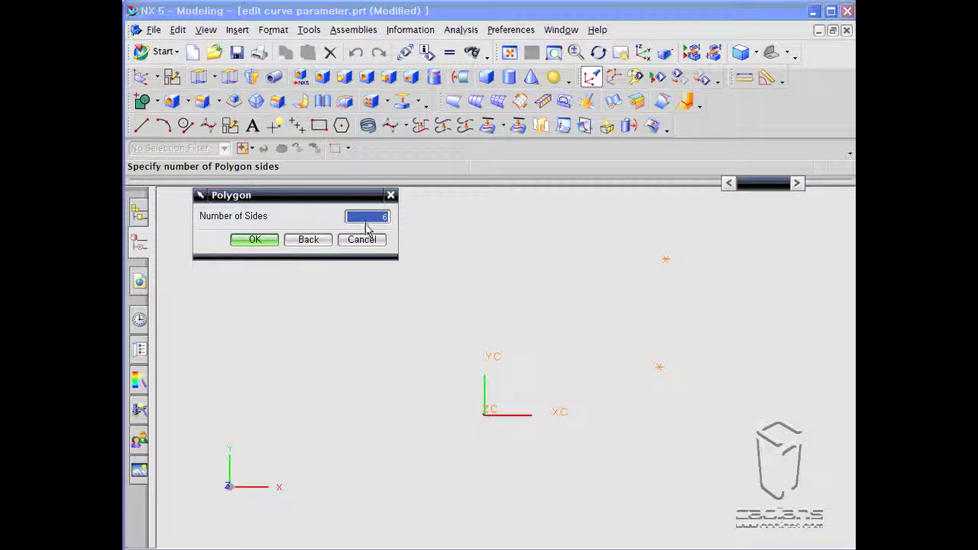
{"action": "left_click", "coordinate": [256, 240]}
{"action": "left_click_drag", "start_coordinate": [286, 202], "coordinate": [280, 207]}
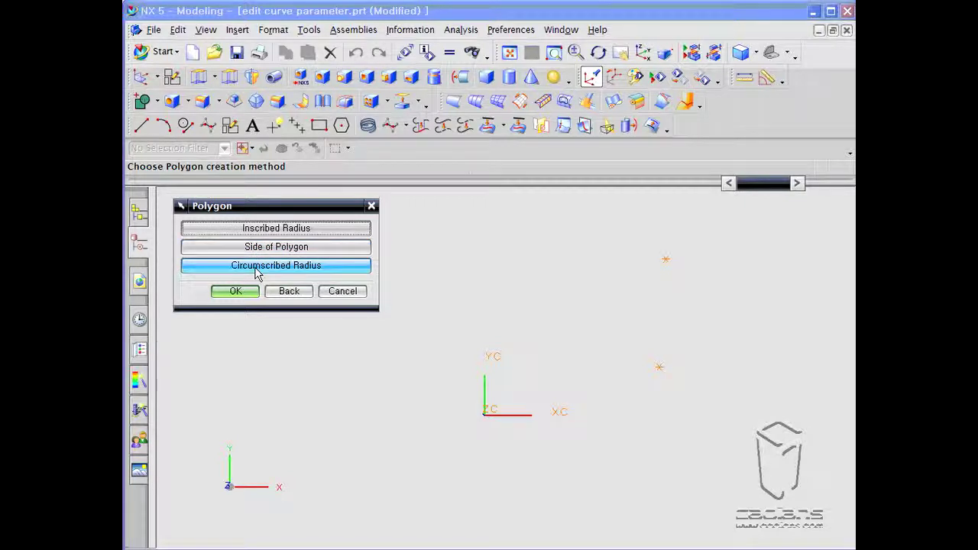
Create the hexagon by Inscribed Radius of 50 with Orientation Angle 0, centred at the WCS origin
{"action": "left_click", "coordinate": [278, 229]}
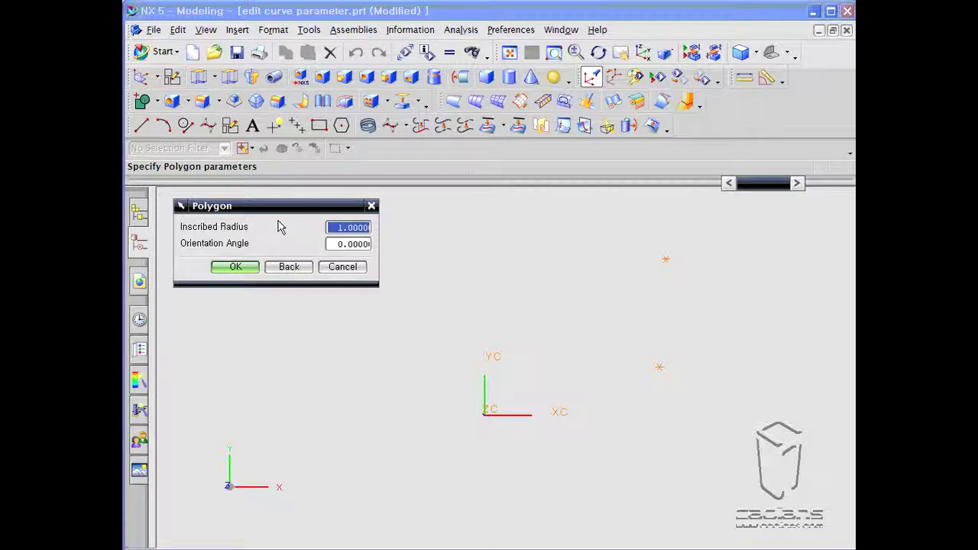
{"action": "left_click_drag", "start_coordinate": [270, 203], "coordinate": [253, 201]}
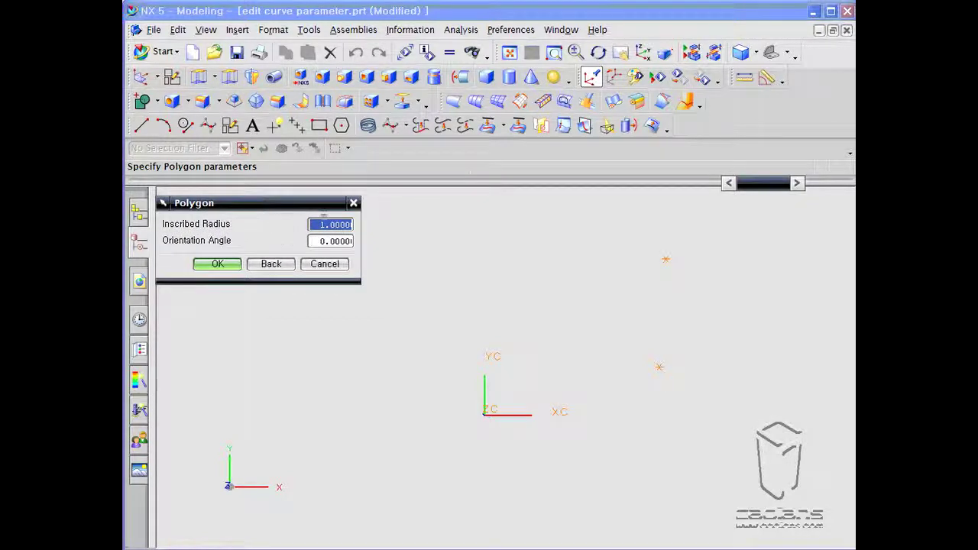
{"action": "type", "text": "5"}
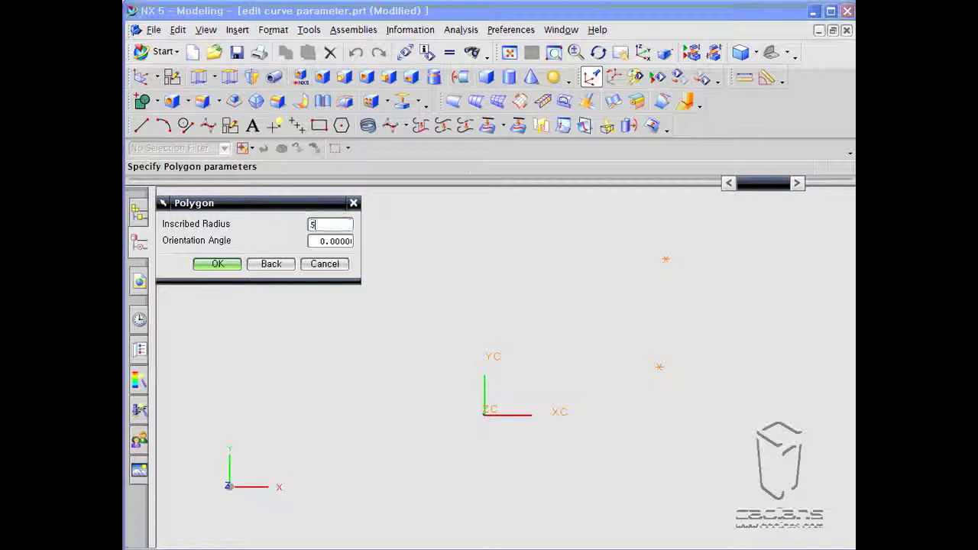
{"action": "type", "text": "0"}
{"action": "left_click", "coordinate": [230, 264]}
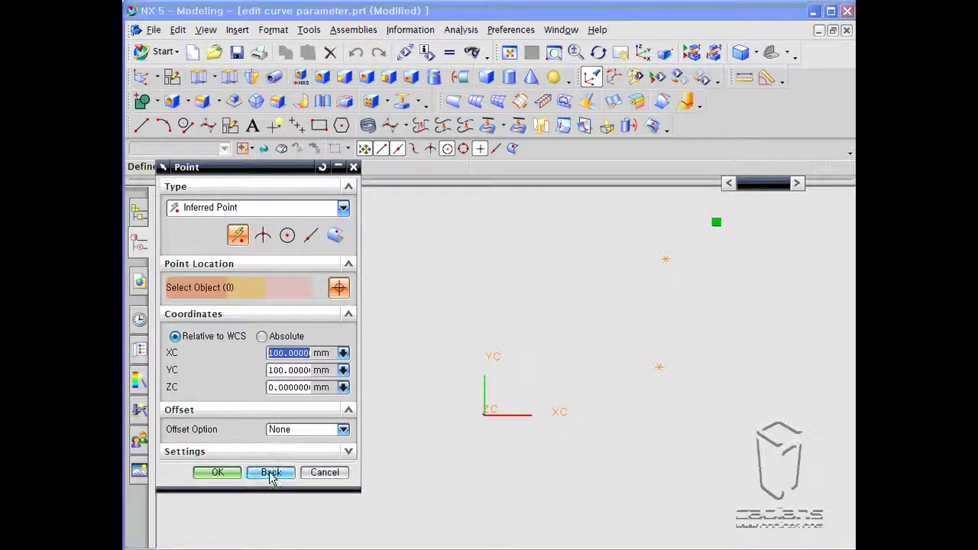
{"action": "left_click", "coordinate": [322, 168]}
{"action": "left_click", "coordinate": [216, 472]}
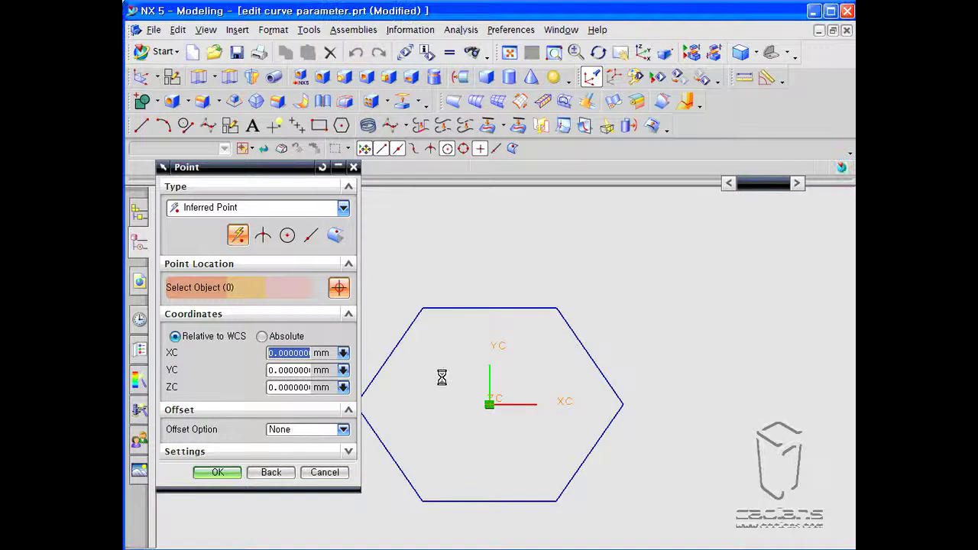
Create a second six-sided polygon at the WCS origin with Inscribed Radius 50 and Orientation Angle 30, and close Polygon
{"action": "left_click", "coordinate": [274, 472]}
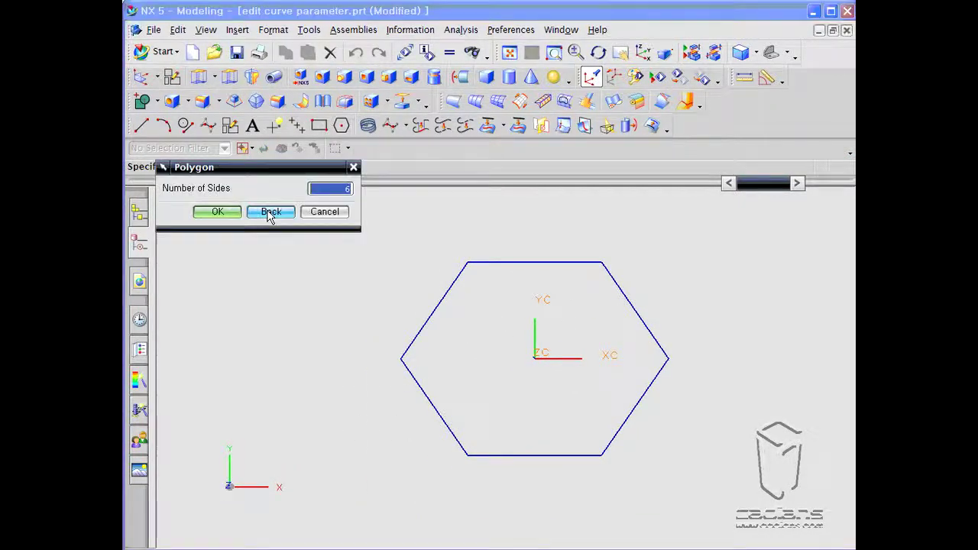
{"action": "left_click", "coordinate": [220, 213]}
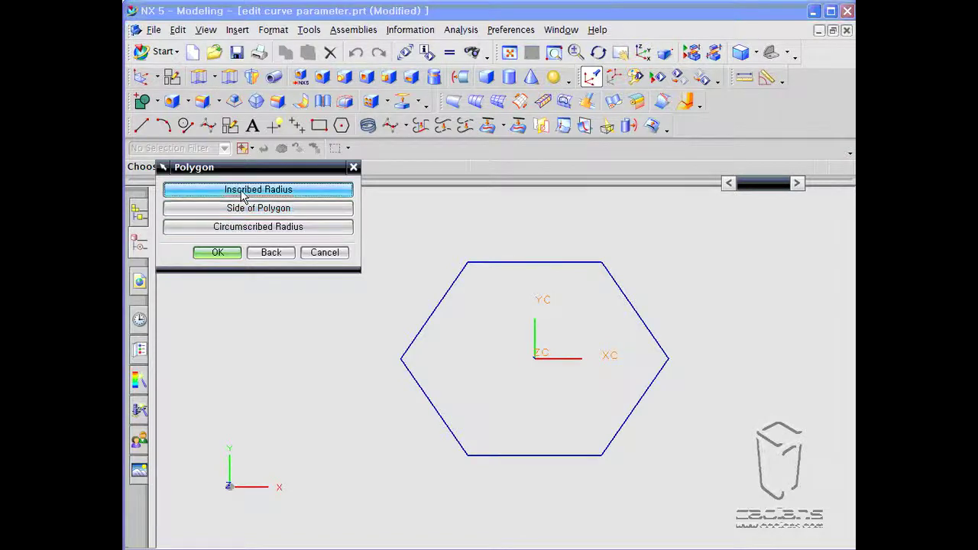
{"action": "left_click", "coordinate": [238, 190]}
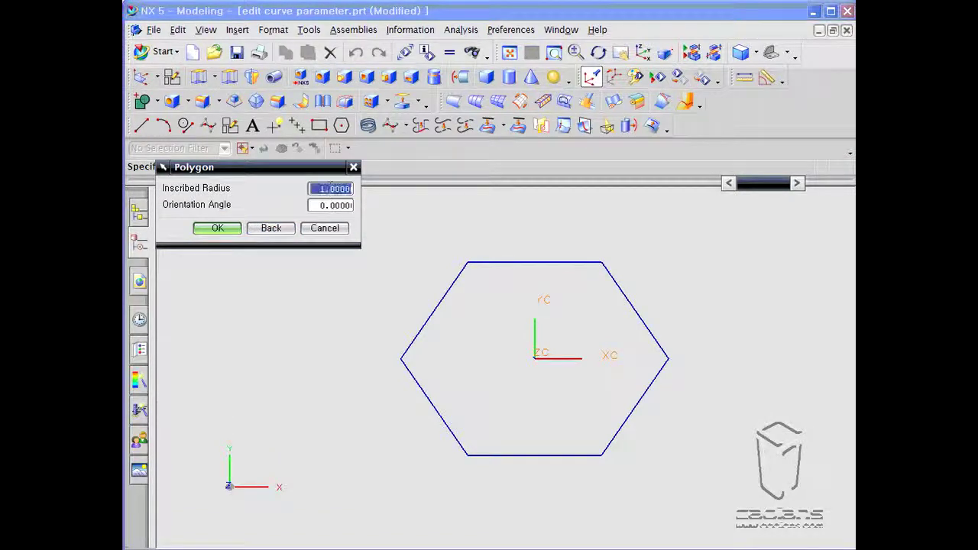
{"action": "type", "text": "50"}
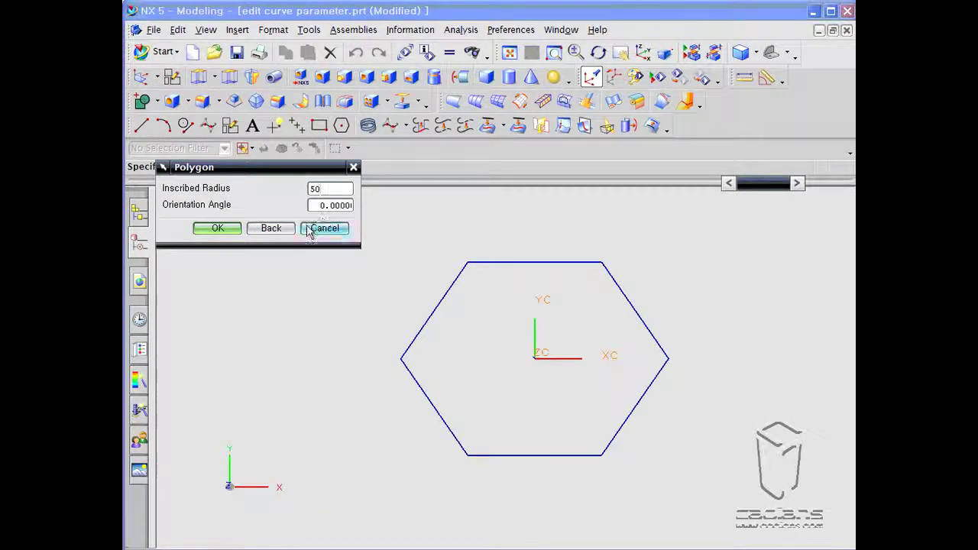
{"action": "left_click", "coordinate": [321, 206]}
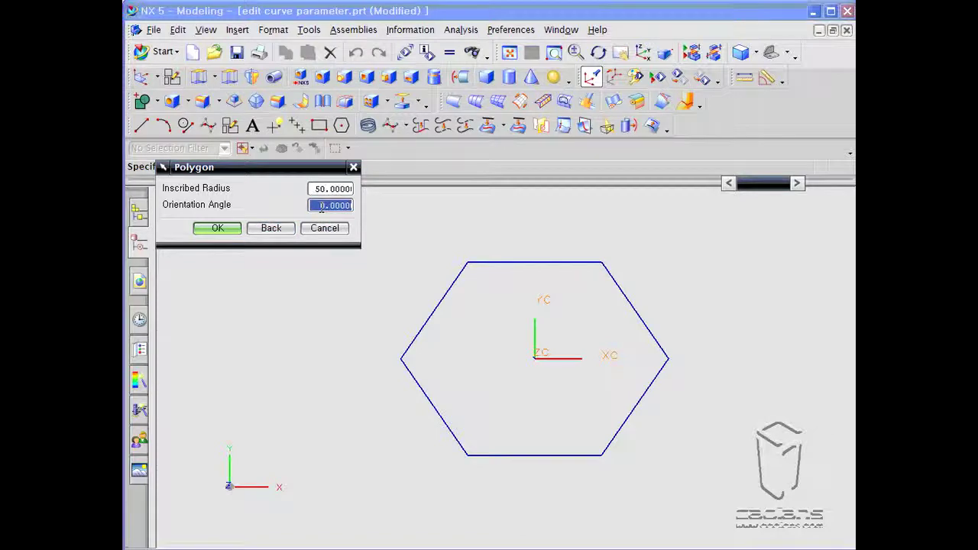
{"action": "type", "text": "30"}
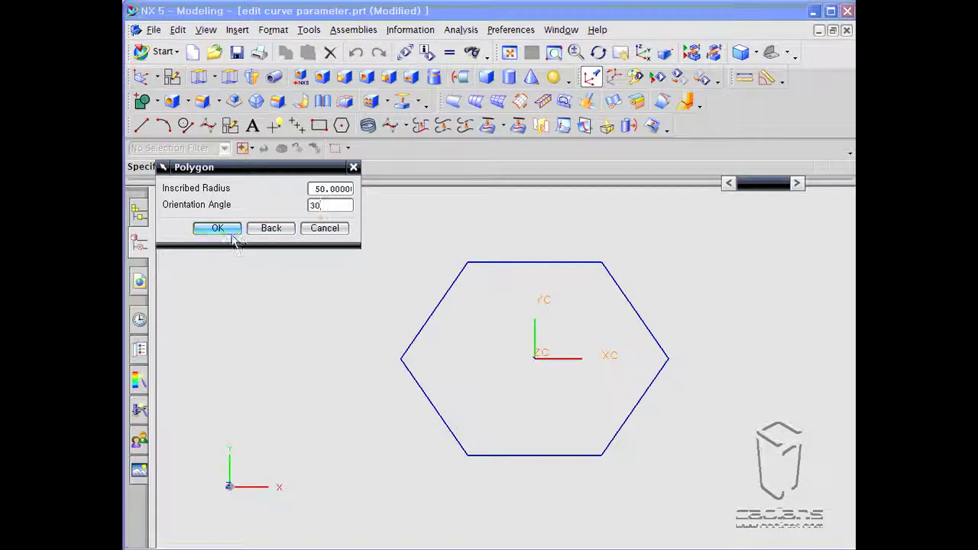
{"action": "left_click", "coordinate": [218, 229]}
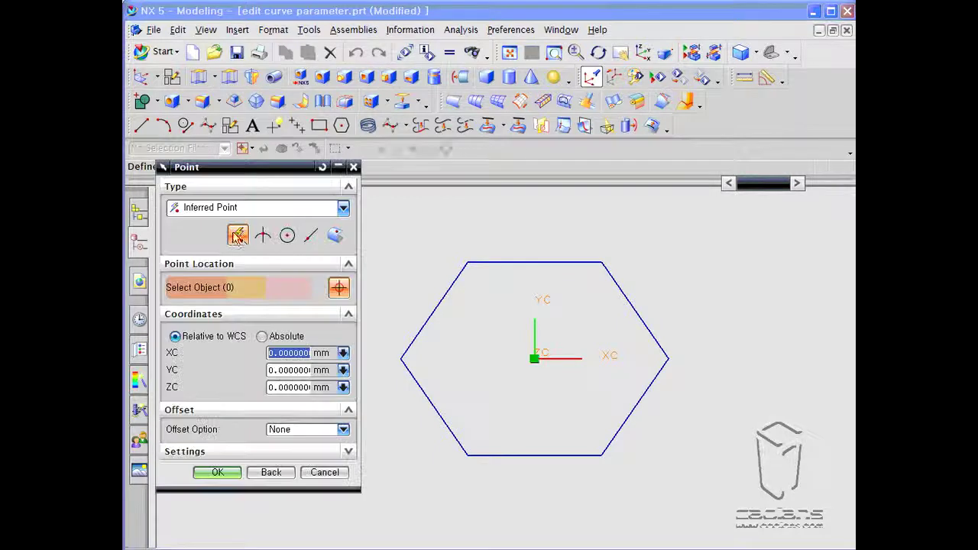
{"action": "left_click", "coordinate": [219, 473]}
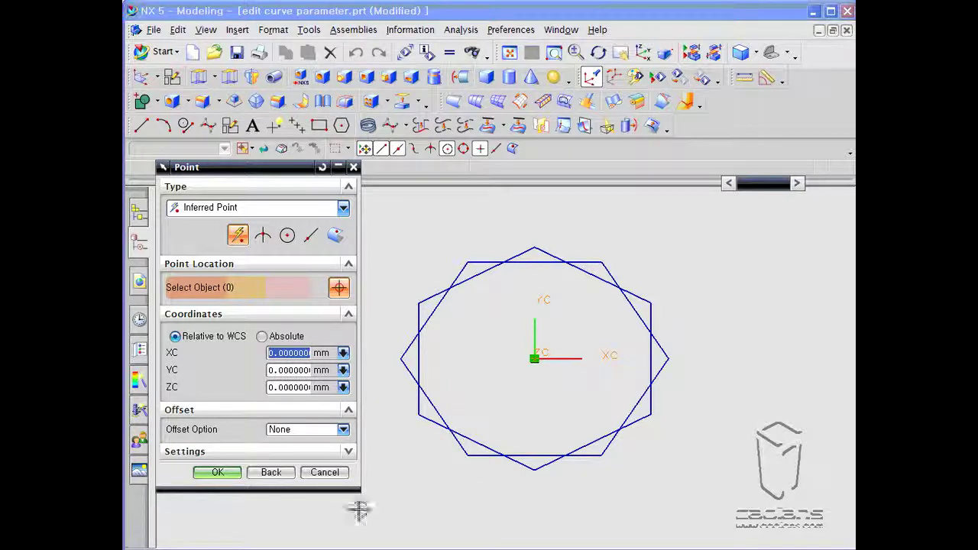
{"action": "left_click", "coordinate": [324, 472]}
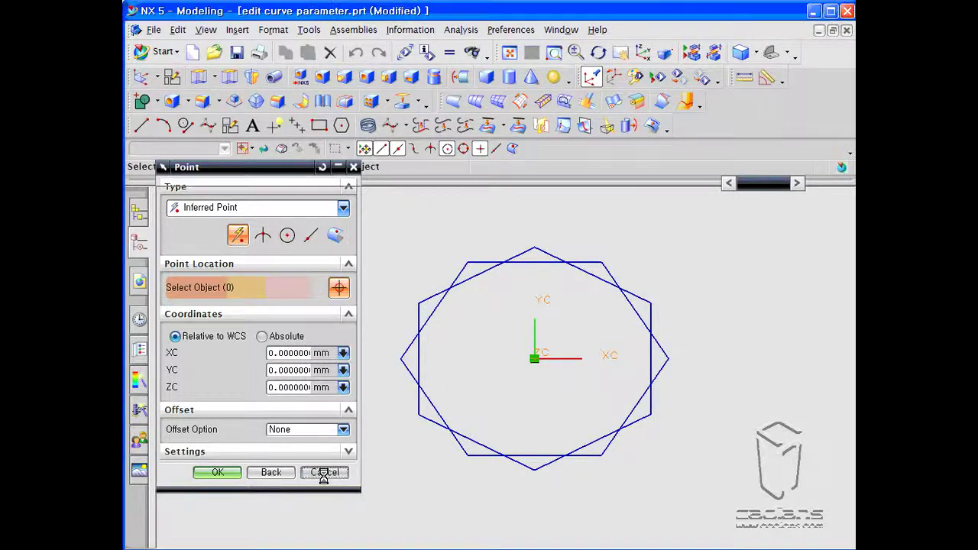
Delete all curves of the two overlapping hexagons
{"action": "left_click_drag", "start_coordinate": [352, 216], "coordinate": [701, 498]}
{"action": "key", "text": "Delete"}
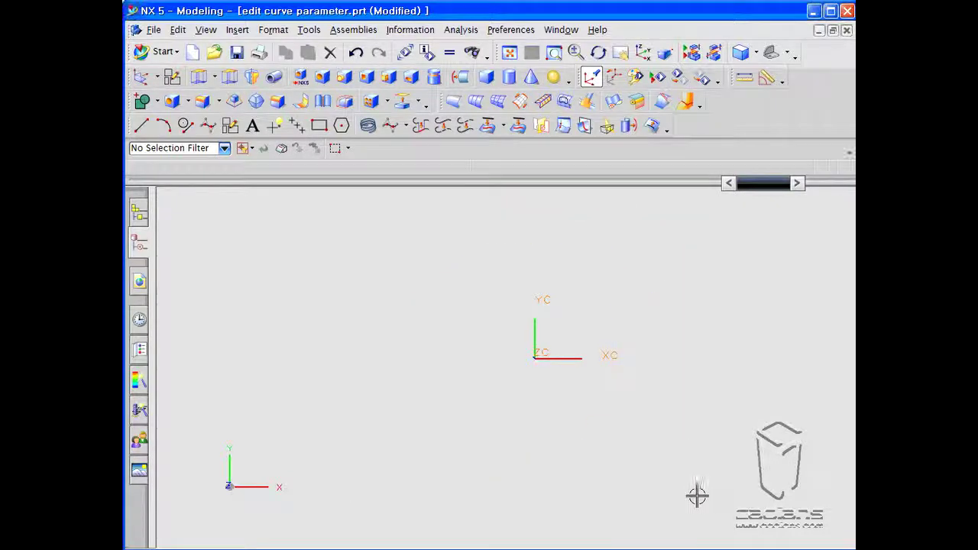
Create a full ellipse centred at the WCS origin with Semimajor 50, Semiminor 25 and Rotation Angle 0
{"action": "left_click", "coordinate": [238, 31]}
{"action": "mouse_move", "coordinate": [258, 85]}
{"action": "left_click", "coordinate": [432, 173]}
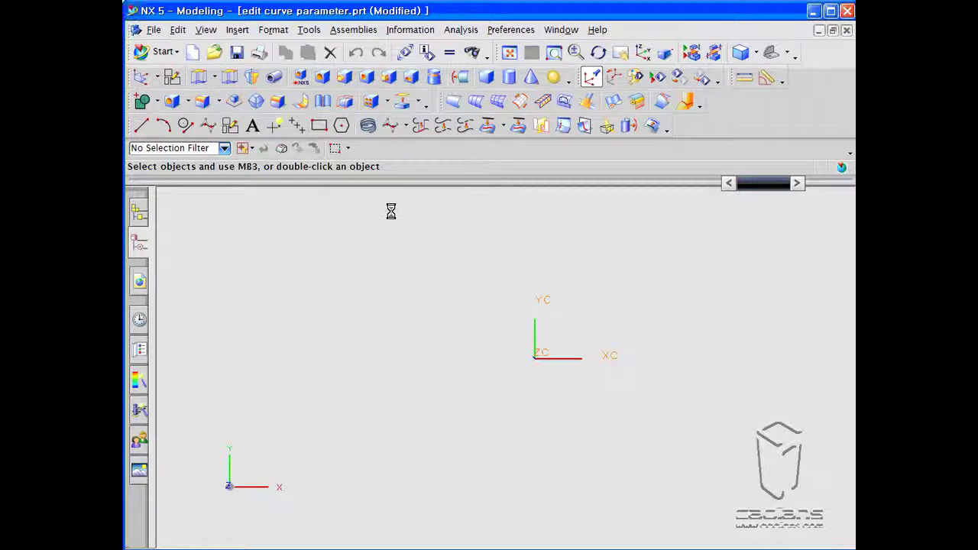
{"action": "left_click_drag", "start_coordinate": [266, 170], "coordinate": [280, 203]}
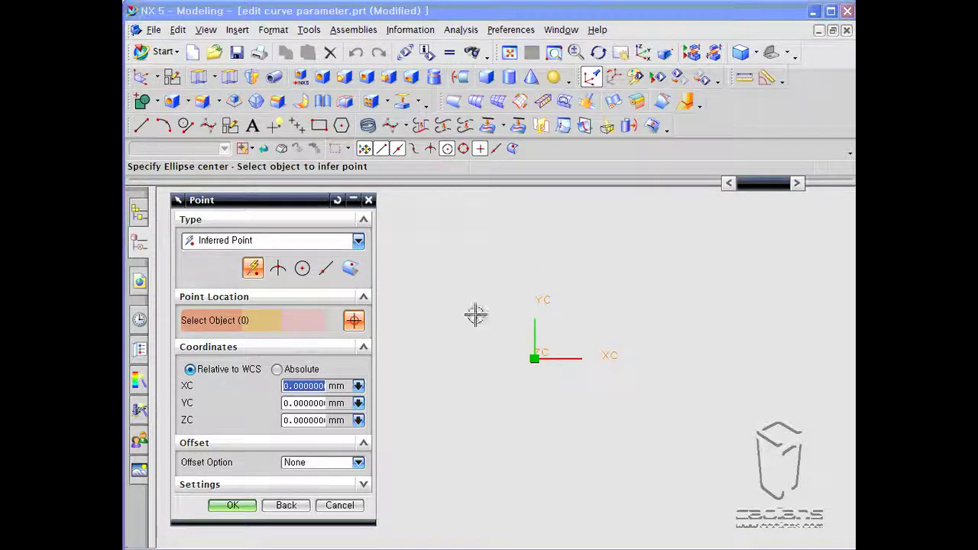
{"action": "left_click", "coordinate": [234, 507]}
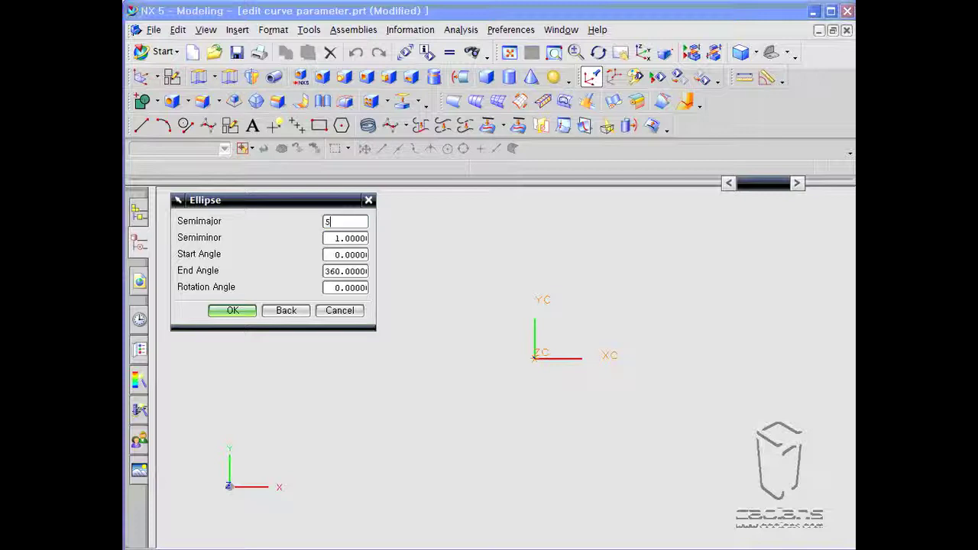
{"action": "left_click", "coordinate": [352, 240]}
{"action": "left_click", "coordinate": [254, 314]}
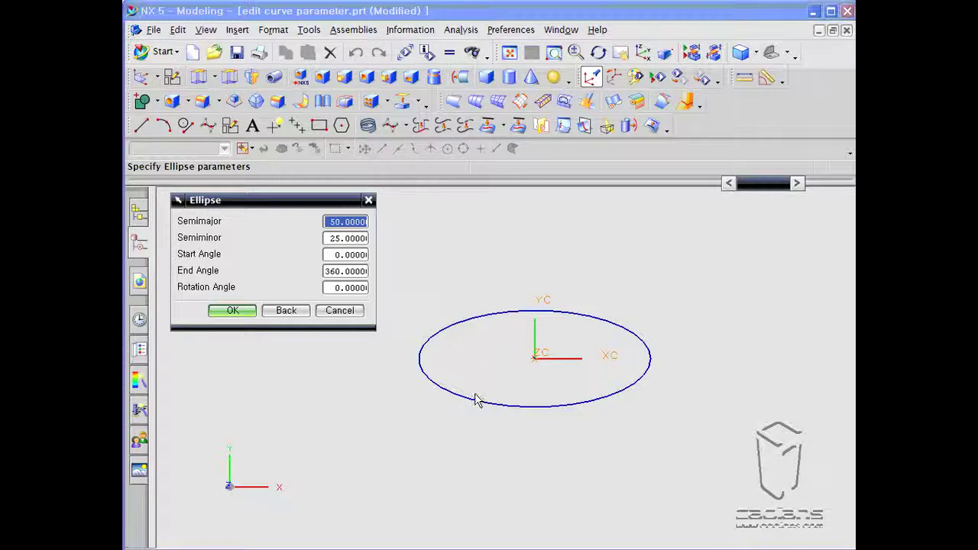
Create a second ellipse with the same centre and size at a Rotation Angle of 90, and close Ellipse
{"action": "left_click", "coordinate": [345, 289]}
{"action": "type", "text": "90"}
{"action": "left_click", "coordinate": [246, 311]}
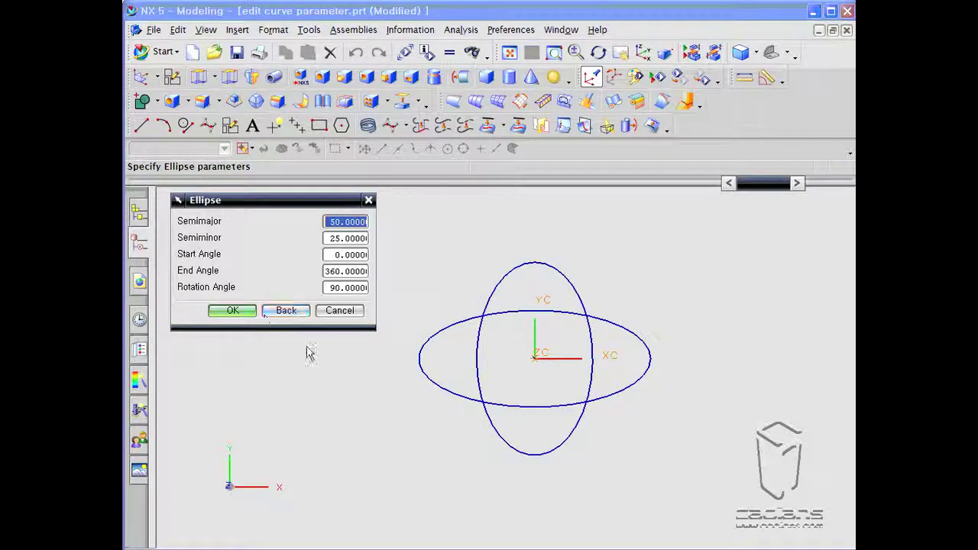
{"action": "left_click", "coordinate": [336, 269]}
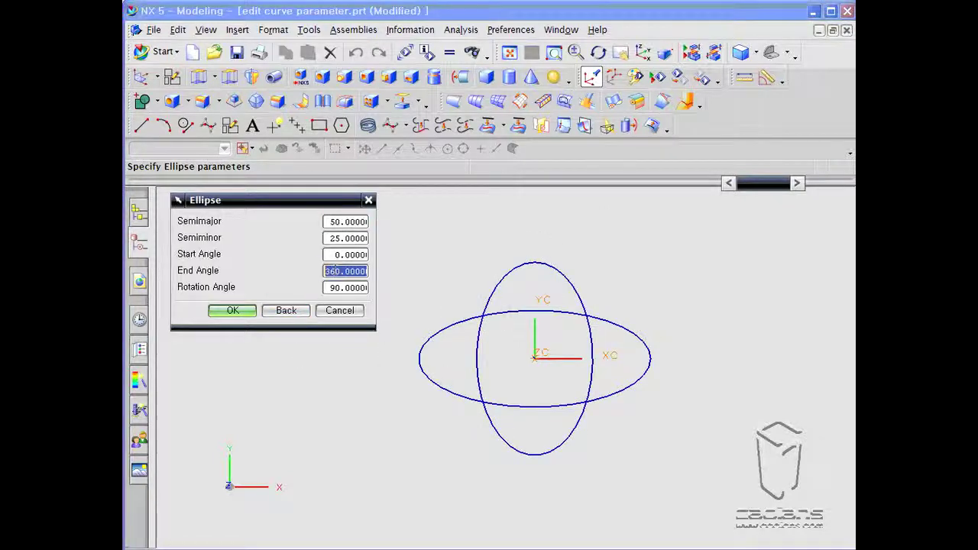
{"action": "left_click", "coordinate": [342, 311]}
Edit the vertical ellipse so that its End Angle is 180
{"action": "double_click", "coordinate": [573, 280]}
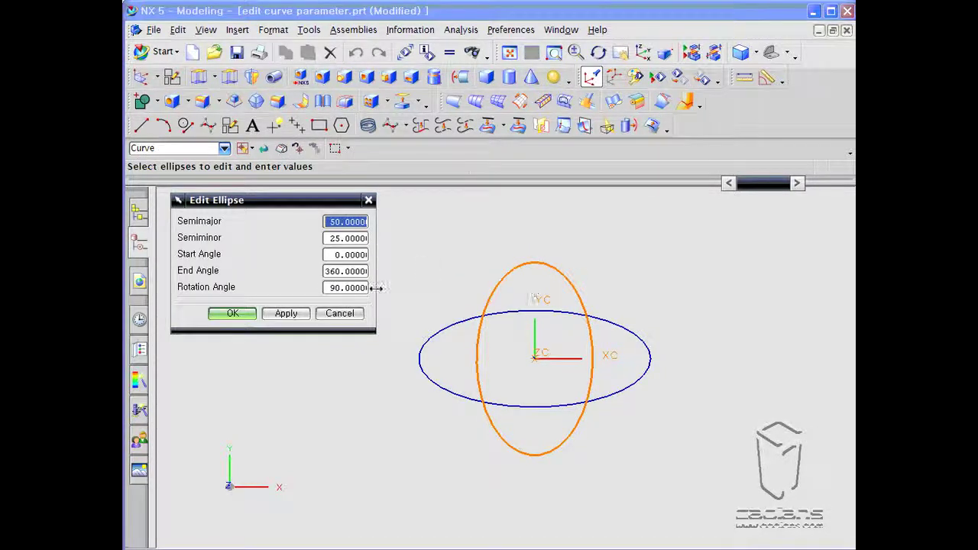
{"action": "double_click", "coordinate": [350, 269]}
{"action": "type", "text": "180"}
{"action": "left_click", "coordinate": [232, 314]}
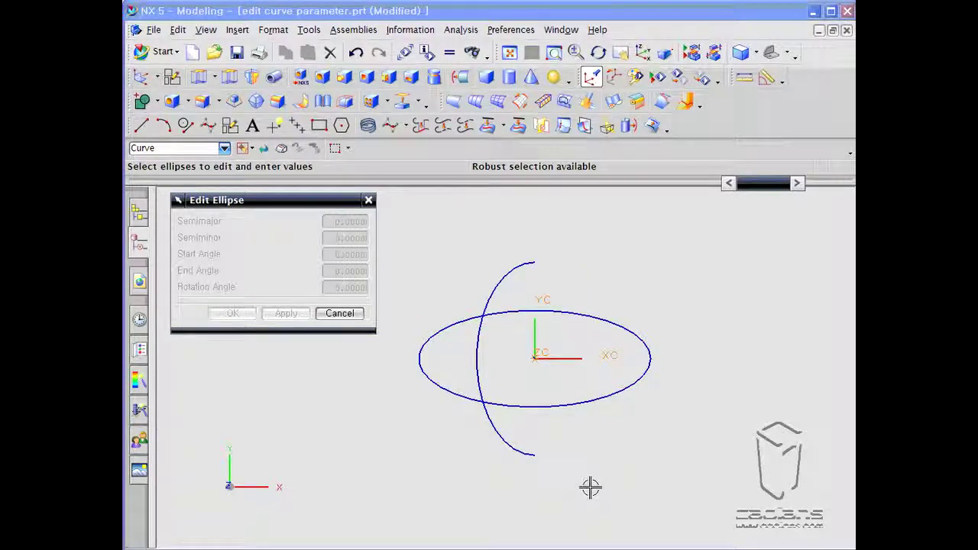
Set the End Angle of the vertical half ellipse to 360 and leave ellipse editing
{"action": "left_click", "coordinate": [505, 269]}
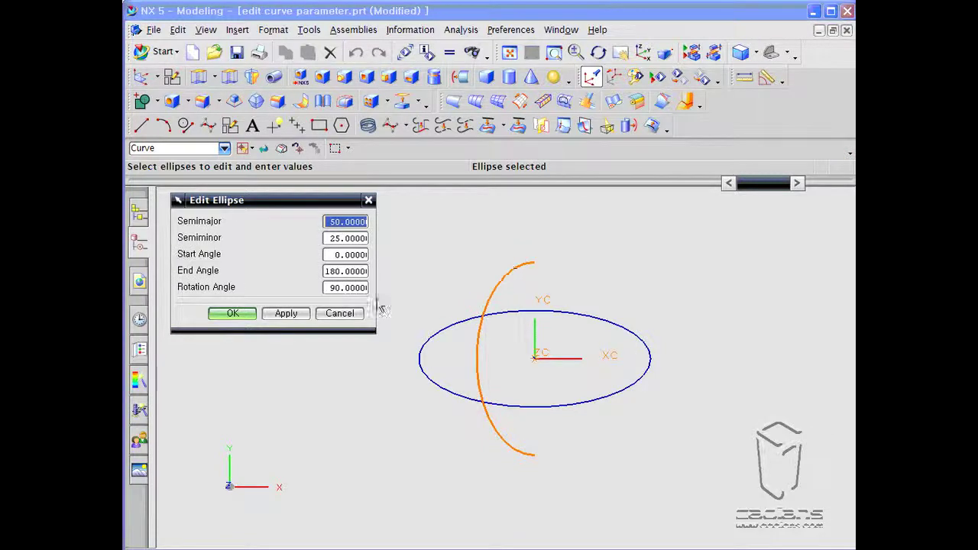
{"action": "double_click", "coordinate": [344, 271]}
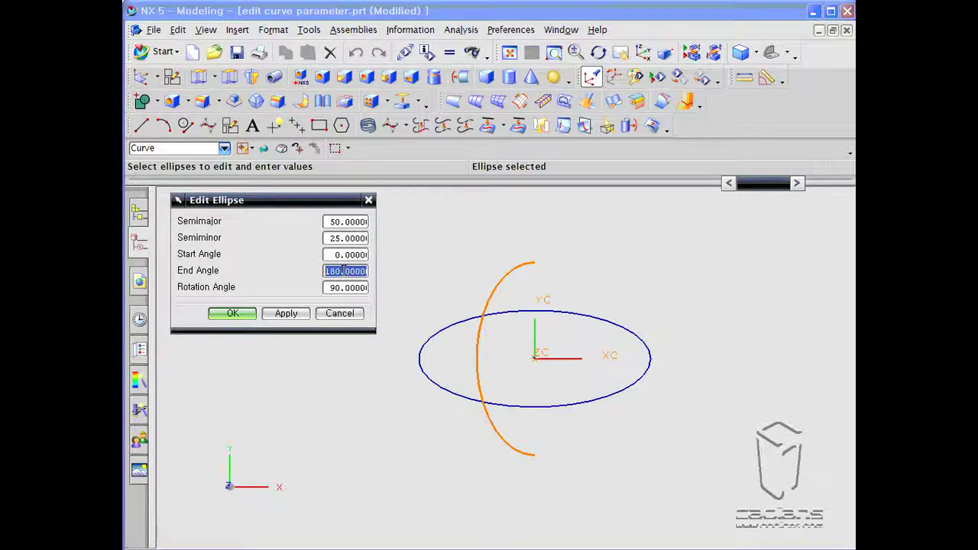
{"action": "left_click", "coordinate": [286, 314]}
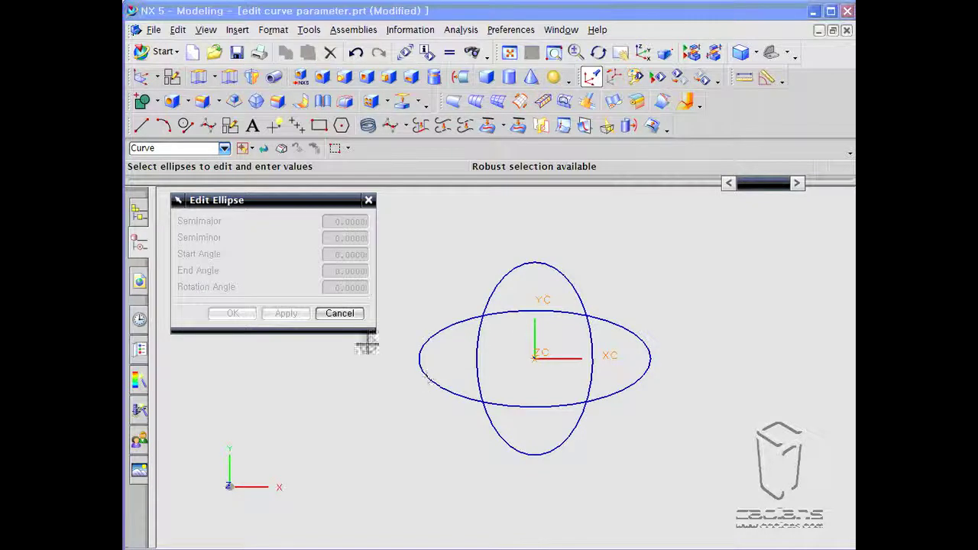
{"action": "left_click", "coordinate": [339, 314]}
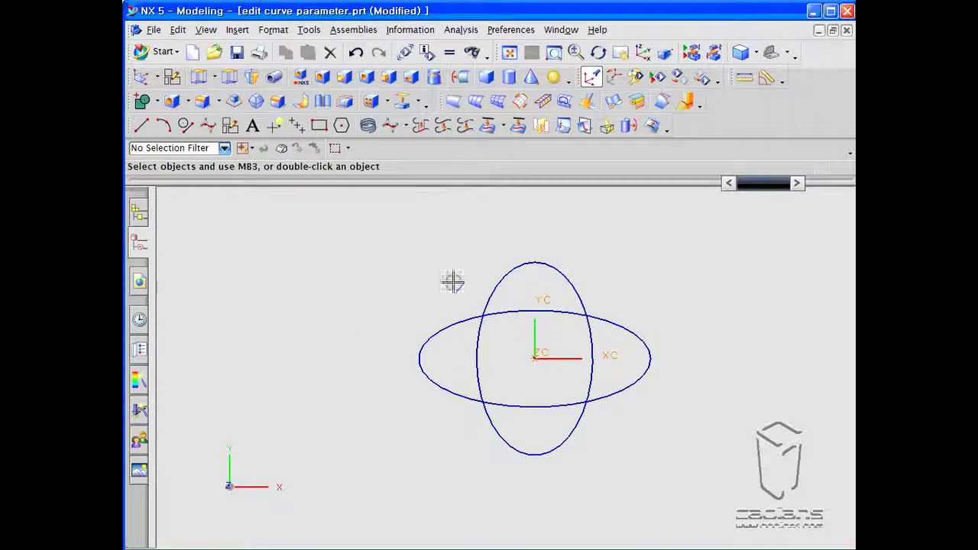
{"action": "double_click", "coordinate": [504, 278]}
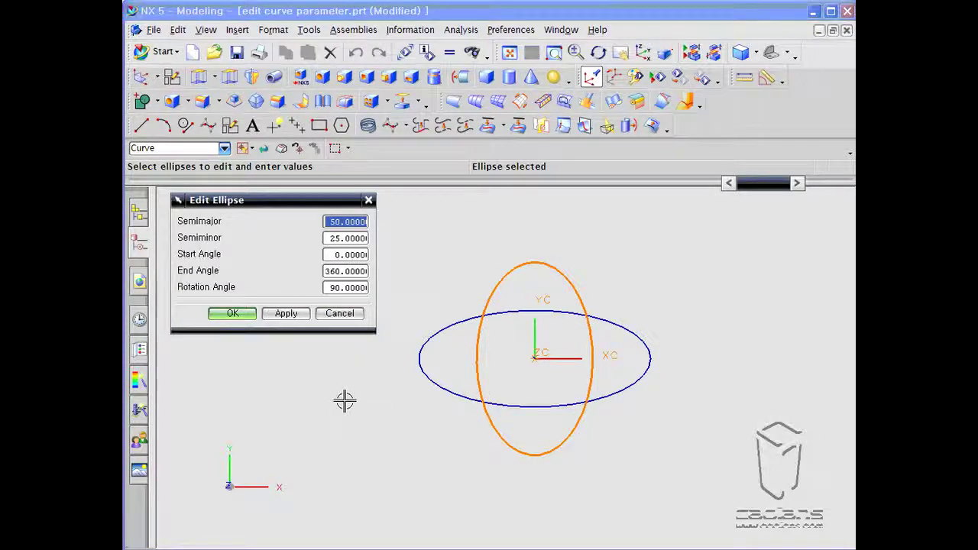
{"action": "left_click", "coordinate": [339, 314]}
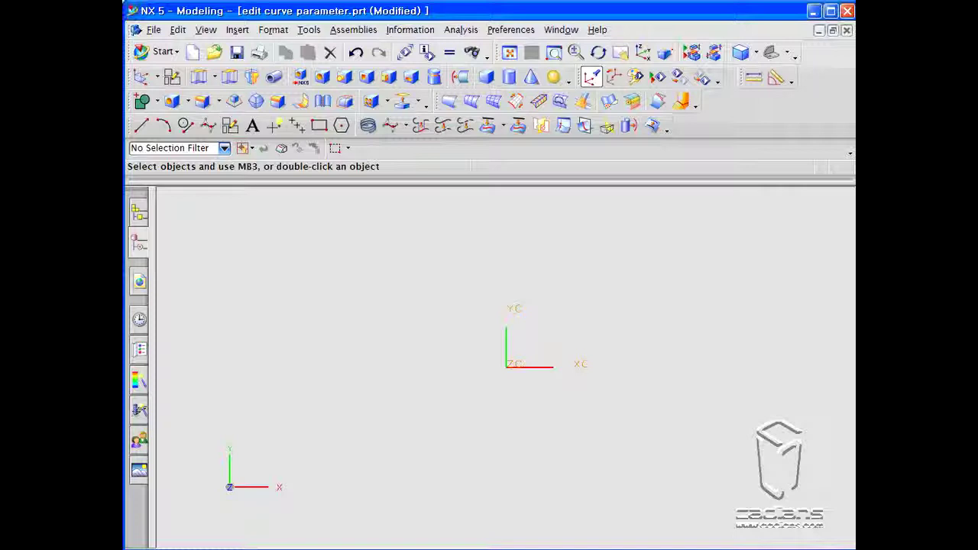
Sketch a wave-shaped Studio Spline through four points beside the WCS origin, using the Through Points method
{"action": "left_click", "coordinate": [236, 29]}
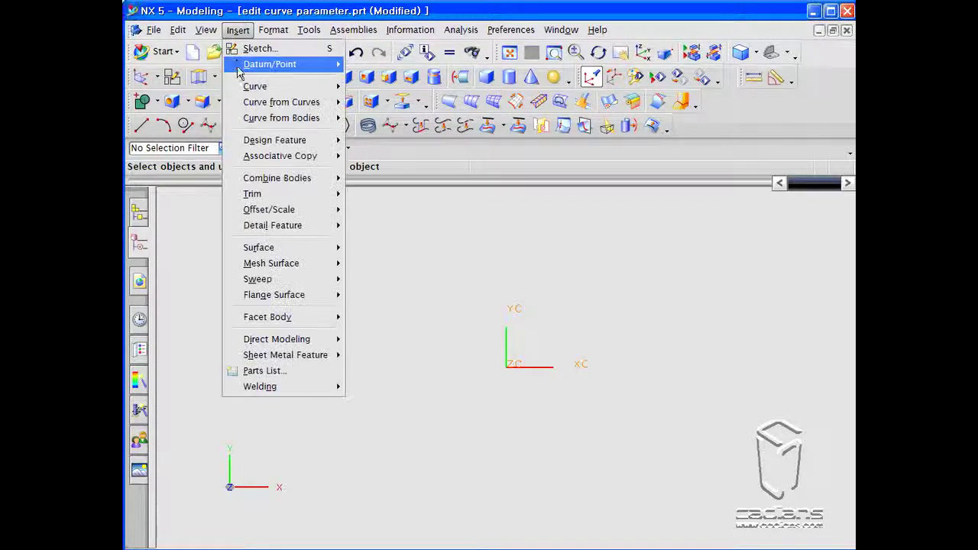
{"action": "mouse_move", "coordinate": [259, 87]}
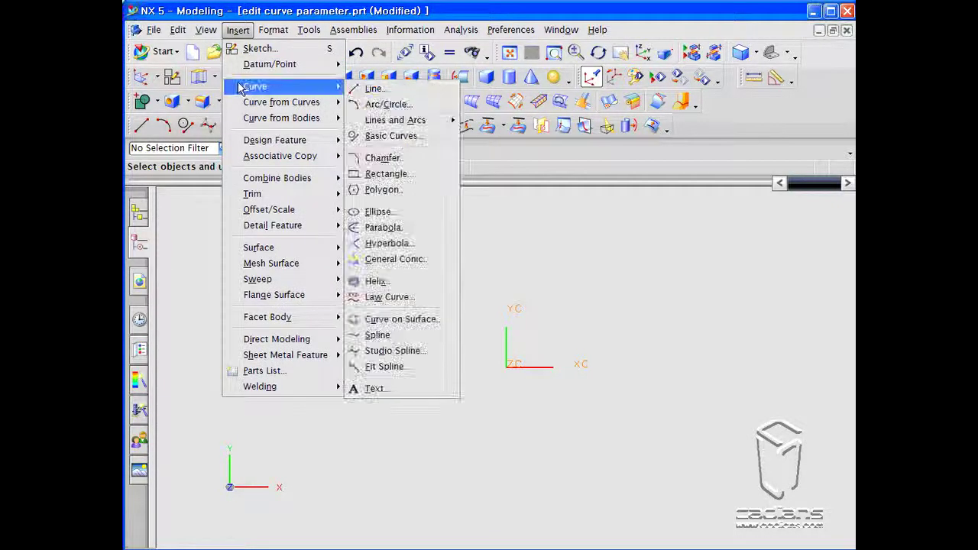
{"action": "left_click", "coordinate": [417, 353]}
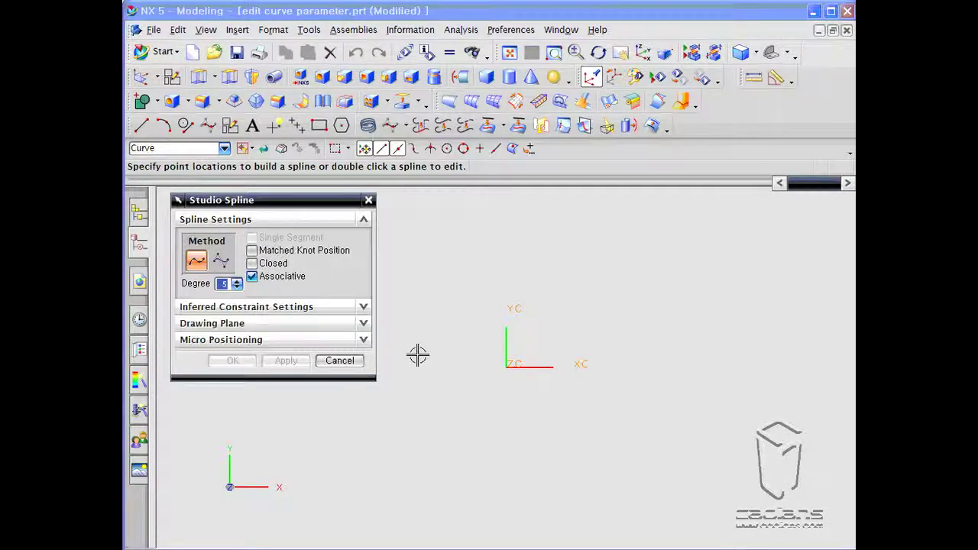
{"action": "left_click_drag", "start_coordinate": [300, 204], "coordinate": [697, 250]}
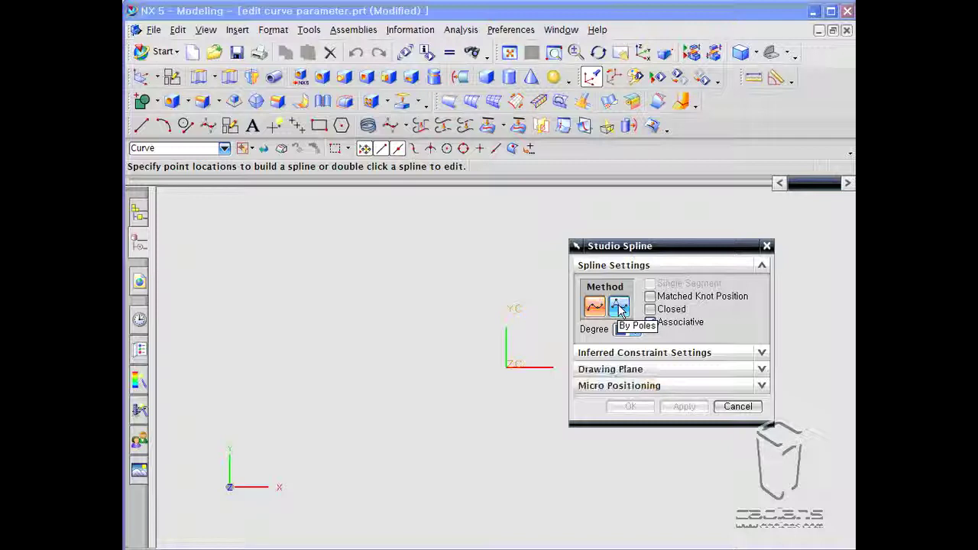
{"action": "left_click", "coordinate": [276, 307]}
{"action": "left_click", "coordinate": [374, 280]}
{"action": "left_click", "coordinate": [426, 341]}
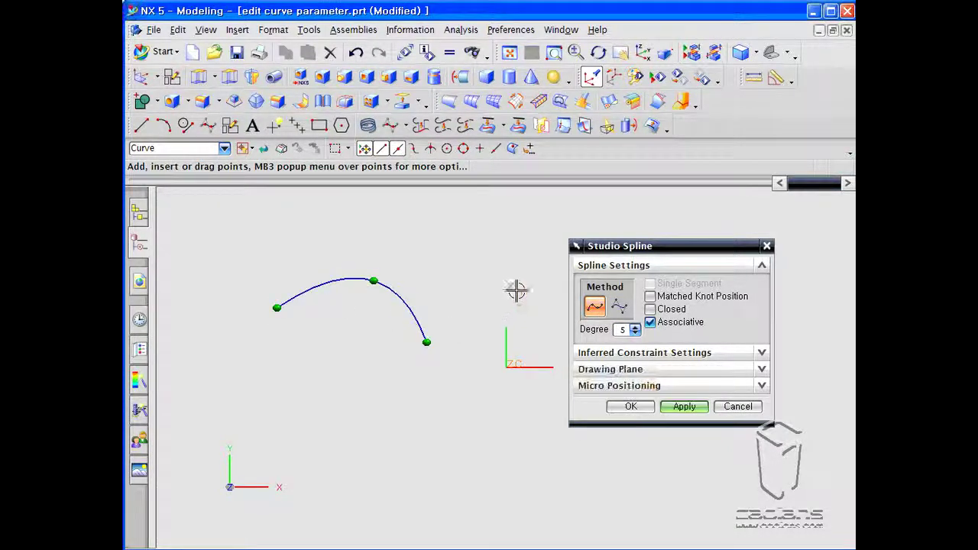
{"action": "left_click", "coordinate": [516, 289]}
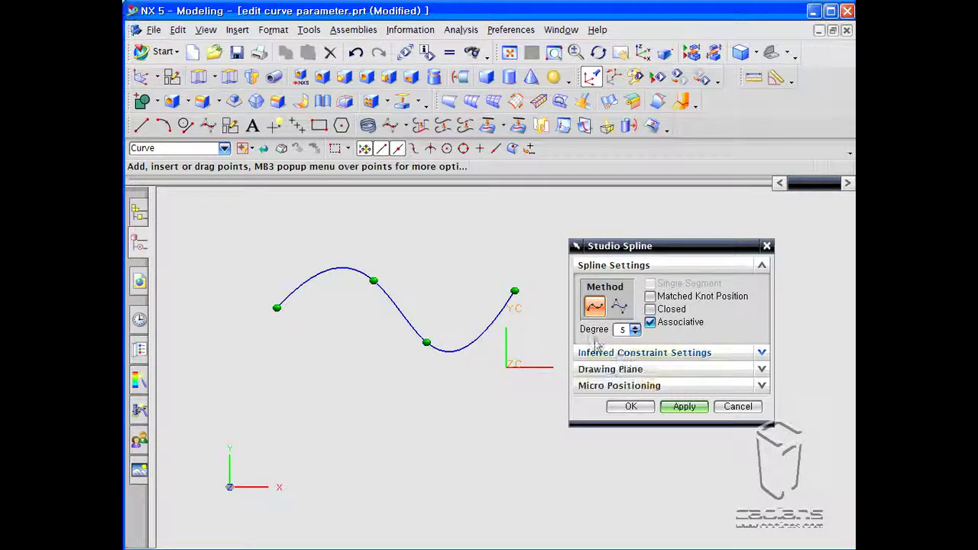
Set the through-points spline's Degree to 3 and apply it
{"action": "left_click", "coordinate": [635, 333]}
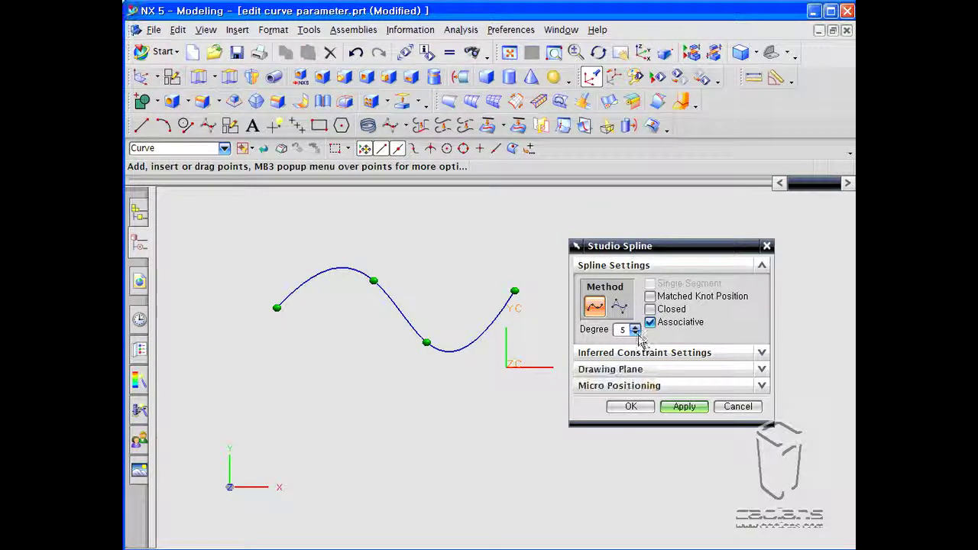
{"action": "left_click", "coordinate": [635, 333]}
{"action": "left_click", "coordinate": [635, 326]}
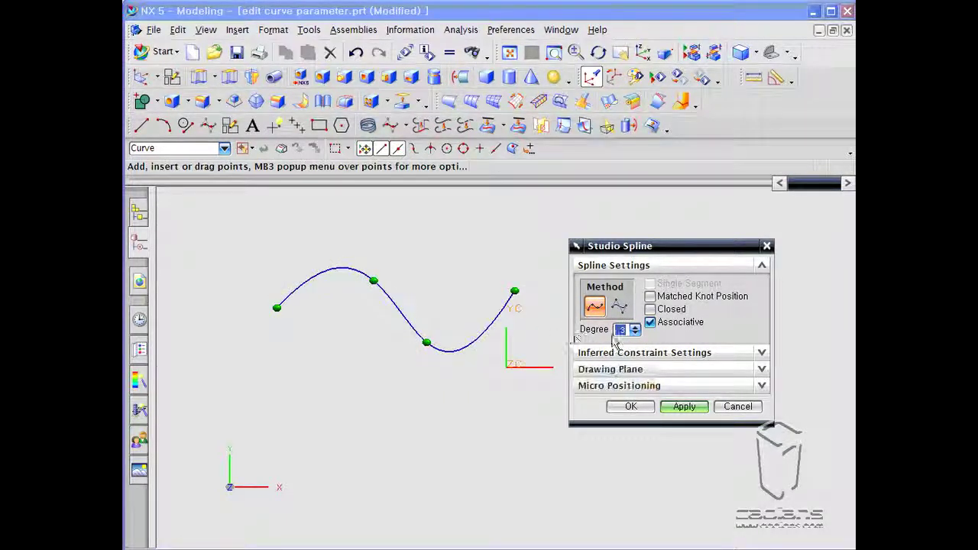
{"action": "left_click", "coordinate": [691, 411]}
Create a degree 3 Studio Spline with the By Poles method, placing six zigzag poles from just below the WCS origin outward along XC
{"action": "left_click_drag", "start_coordinate": [717, 254], "coordinate": [391, 267]}
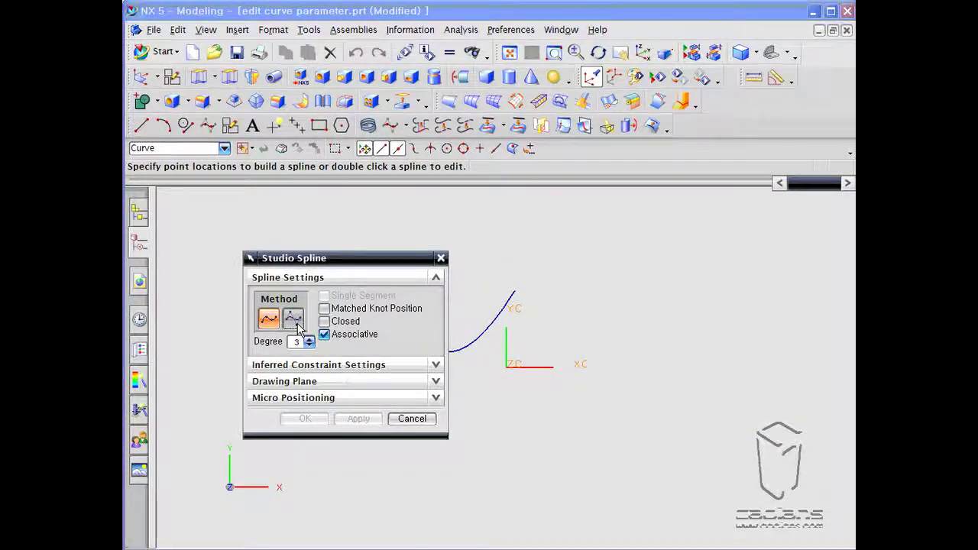
{"action": "left_click", "coordinate": [297, 324]}
{"action": "left_click", "coordinate": [519, 393]}
{"action": "left_click", "coordinate": [612, 319]}
{"action": "left_click", "coordinate": [664, 420]}
{"action": "left_click", "coordinate": [751, 322]}
{"action": "left_click", "coordinate": [807, 406]}
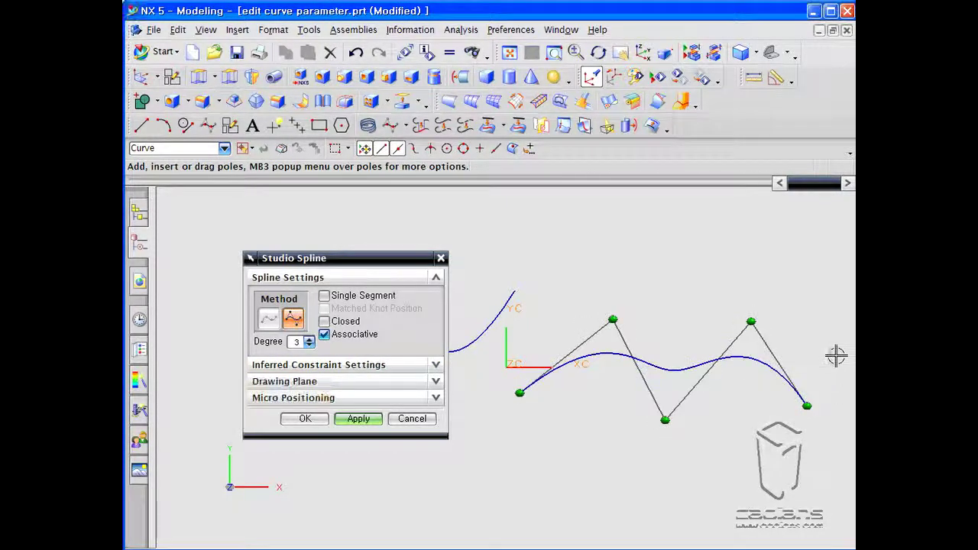
{"action": "left_click", "coordinate": [836, 325]}
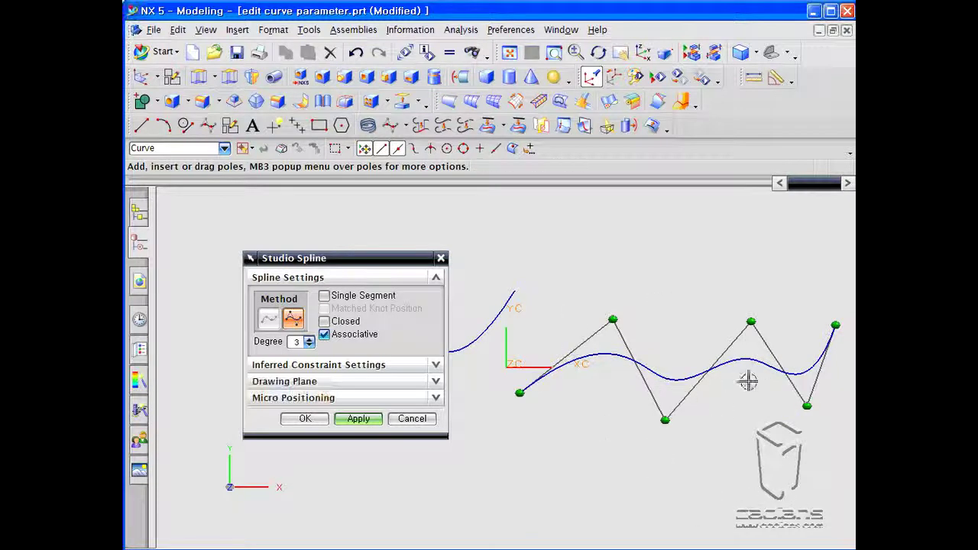
{"action": "left_click", "coordinate": [359, 420]}
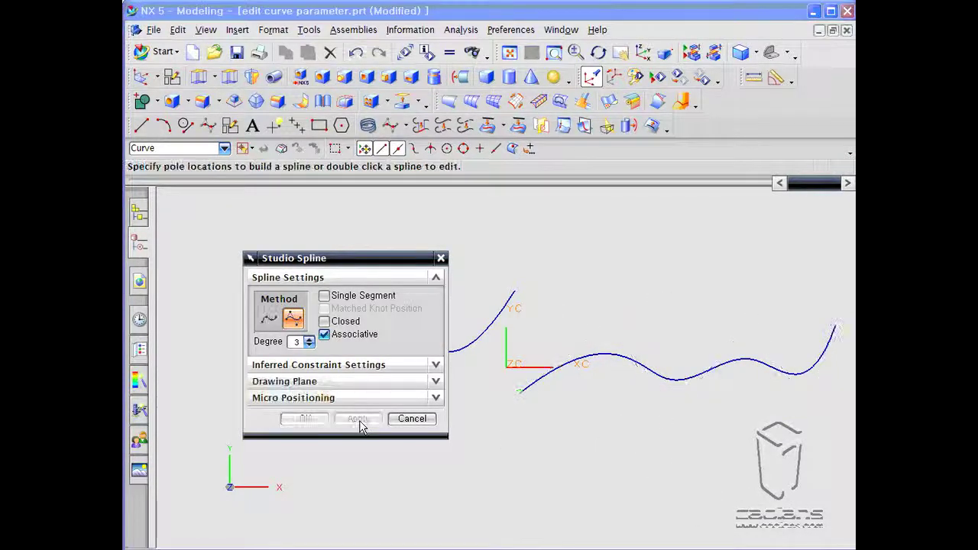
Examine the Micro Positioning, Drawing Plane and Inferred Constraint Settings options of Studio Spline, and collapse them again
{"action": "left_click", "coordinate": [310, 397]}
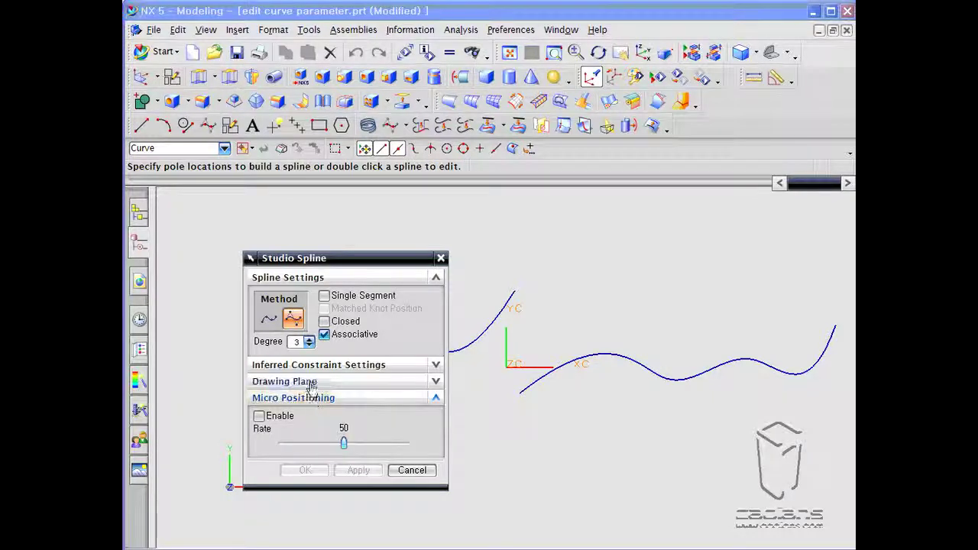
{"action": "left_click", "coordinate": [311, 382]}
{"action": "left_click", "coordinate": [315, 364]}
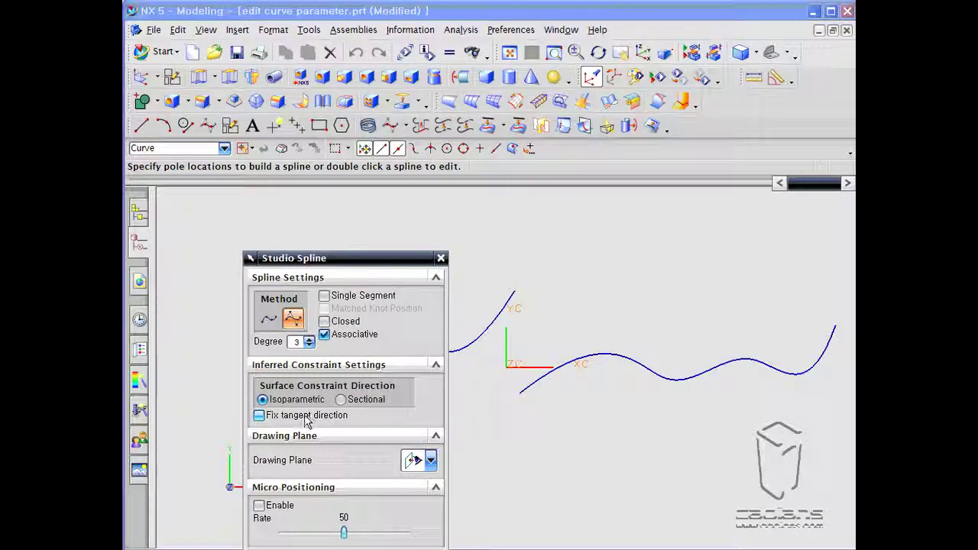
{"action": "left_click", "coordinate": [323, 437]}
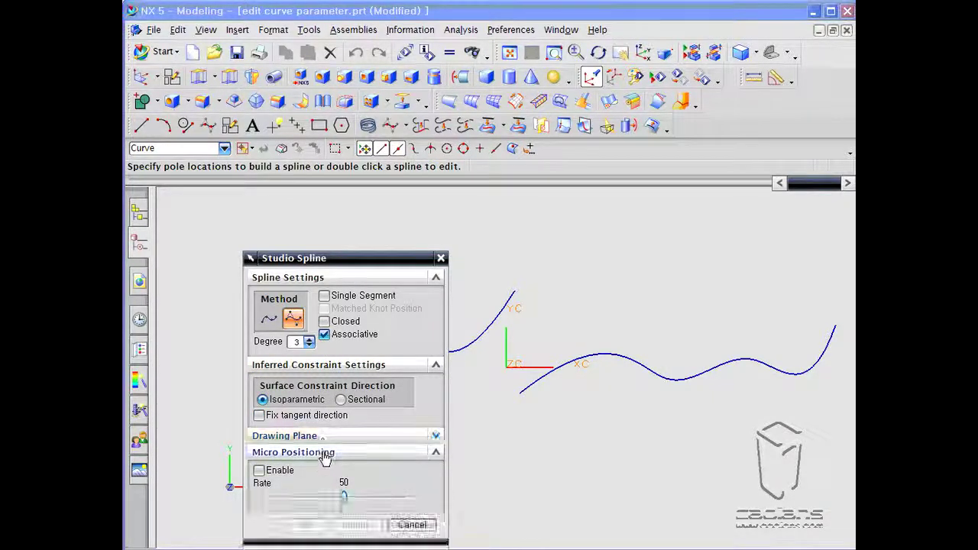
{"action": "left_click", "coordinate": [324, 452]}
{"action": "left_click", "coordinate": [360, 365]}
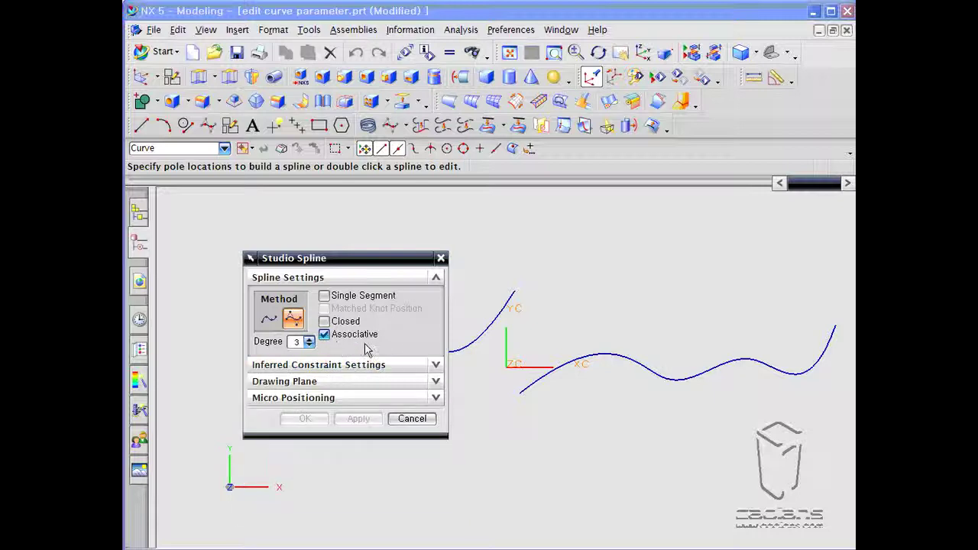
Turn off Associative for the next spline and keep the Part Navigator pinned open
{"action": "left_click", "coordinate": [329, 336]}
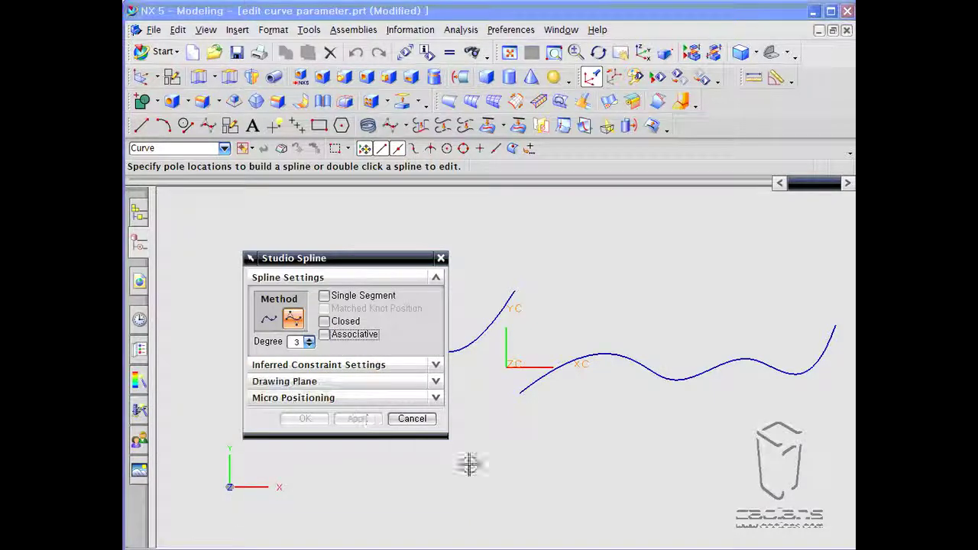
{"action": "left_click", "coordinate": [138, 247]}
{"action": "left_click", "coordinate": [163, 199]}
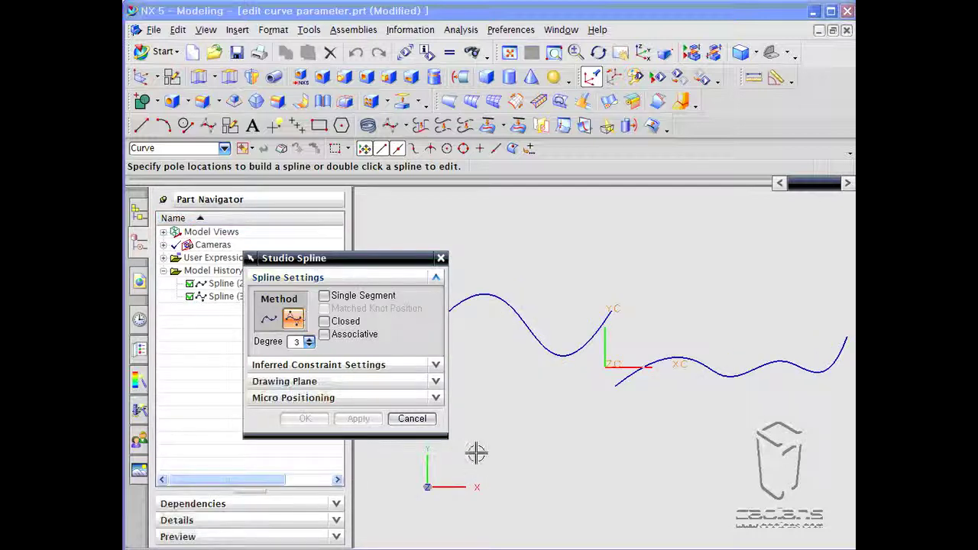
Create a non-associative degree 3 spline from five poles below the two existing splines
{"action": "left_click", "coordinate": [517, 462]}
{"action": "left_click", "coordinate": [579, 416]}
{"action": "left_click", "coordinate": [641, 462]}
{"action": "left_click", "coordinate": [722, 443]}
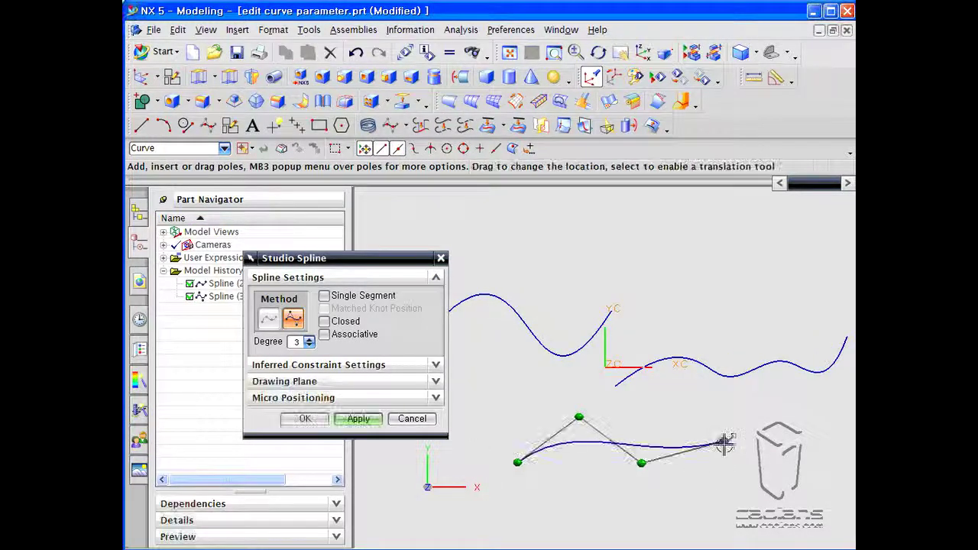
{"action": "left_click", "coordinate": [747, 473]}
{"action": "left_click", "coordinate": [357, 418]}
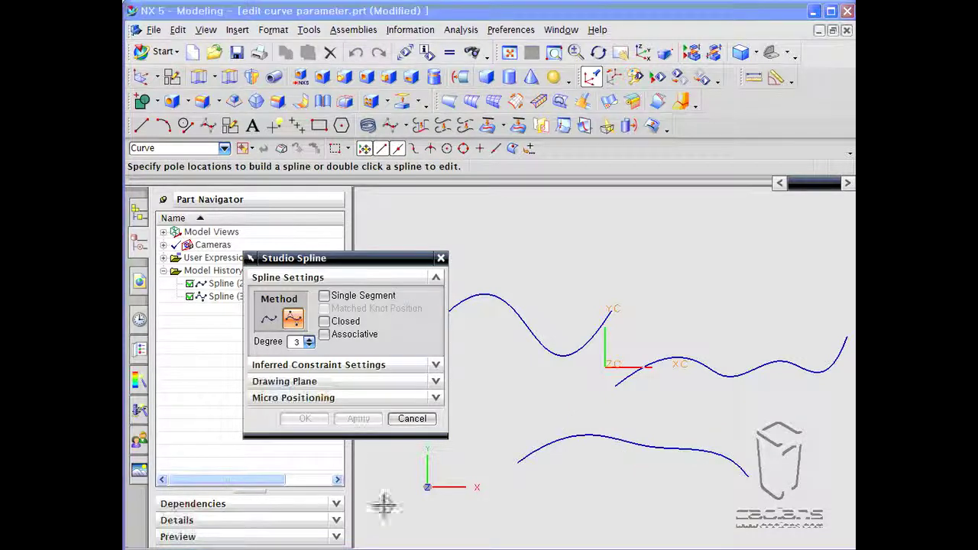
Examine the splines listed in the model history, uncovering them from the dialog, and close Studio Spline
{"action": "left_click_drag", "start_coordinate": [345, 259], "coordinate": [333, 360]}
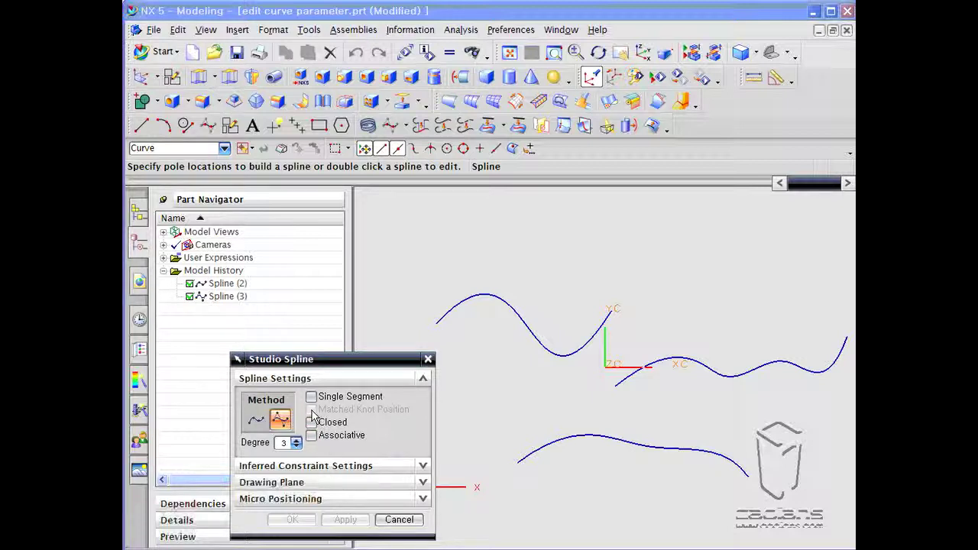
{"action": "left_click_drag", "start_coordinate": [320, 359], "coordinate": [282, 319]}
{"action": "left_click", "coordinate": [362, 480]}
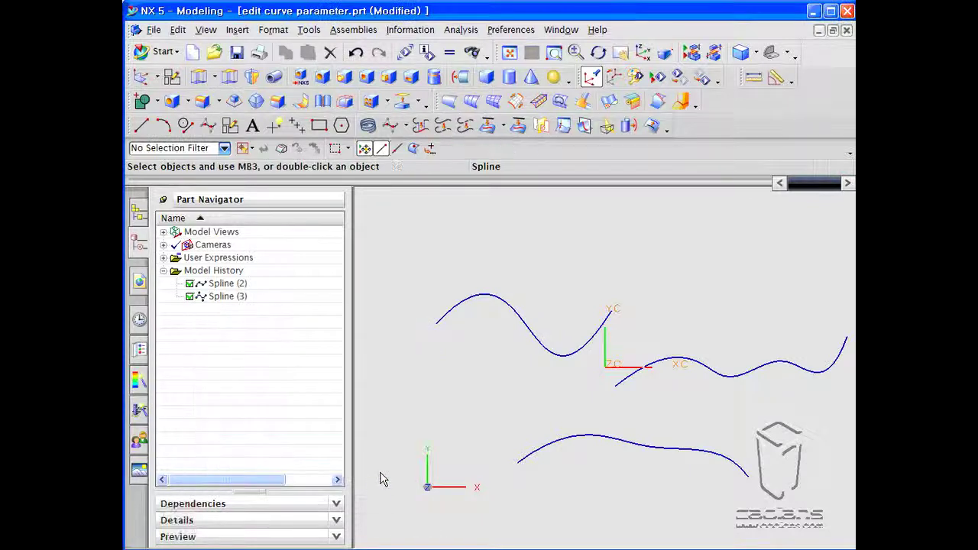
Place the planar text "cadians" above the through-points spline and enlarge it to about 66 mm long and 17 mm high
{"action": "left_click", "coordinate": [238, 30]}
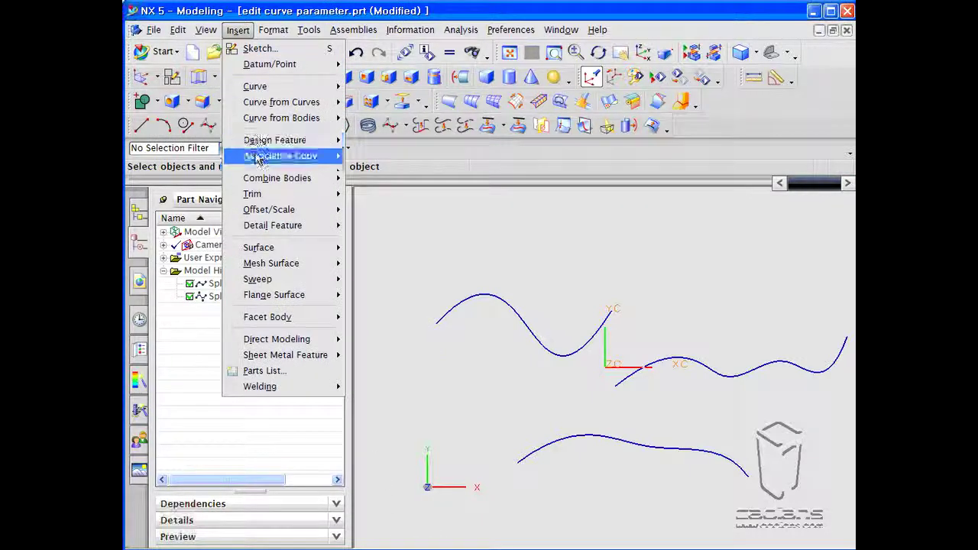
{"action": "mouse_move", "coordinate": [254, 90]}
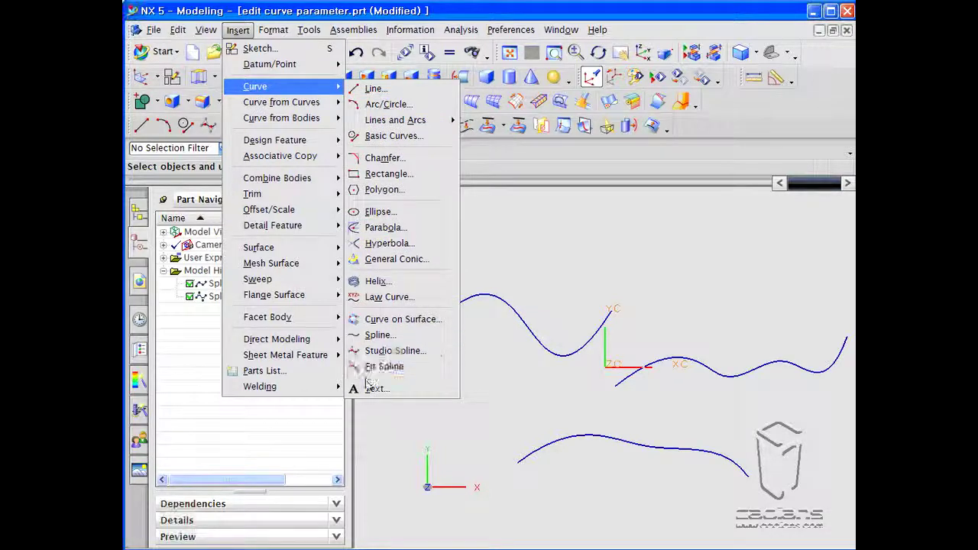
{"action": "left_click", "coordinate": [368, 384]}
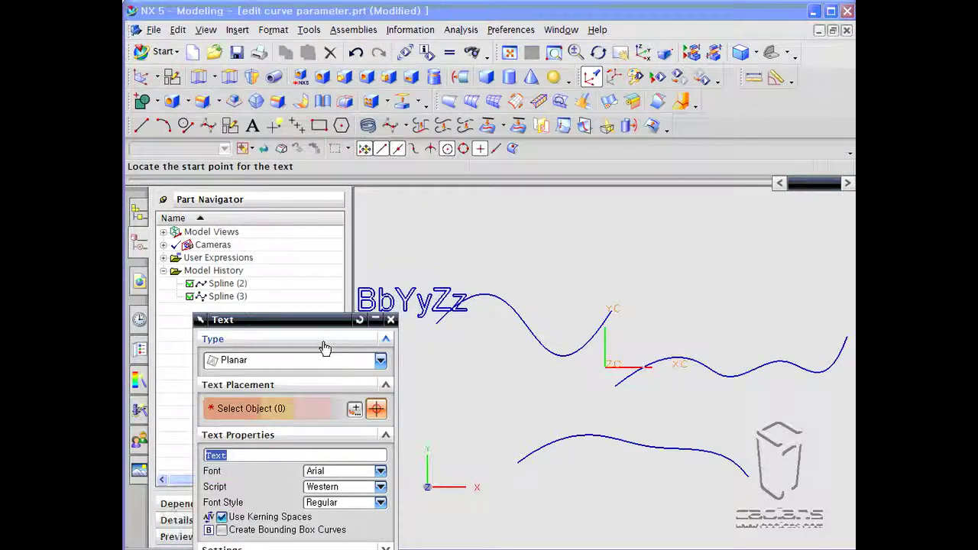
{"action": "left_click_drag", "start_coordinate": [304, 326], "coordinate": [289, 224]}
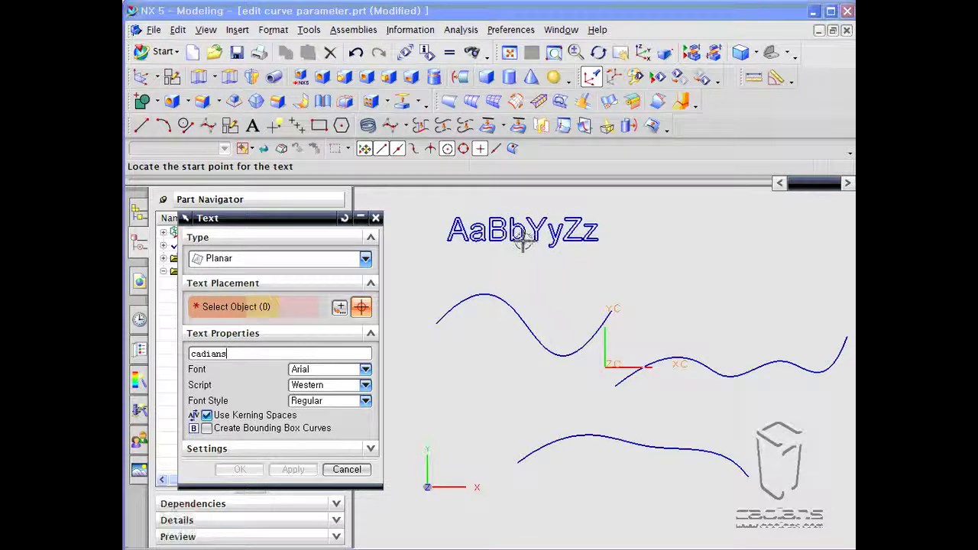
{"action": "left_click", "coordinate": [517, 241]}
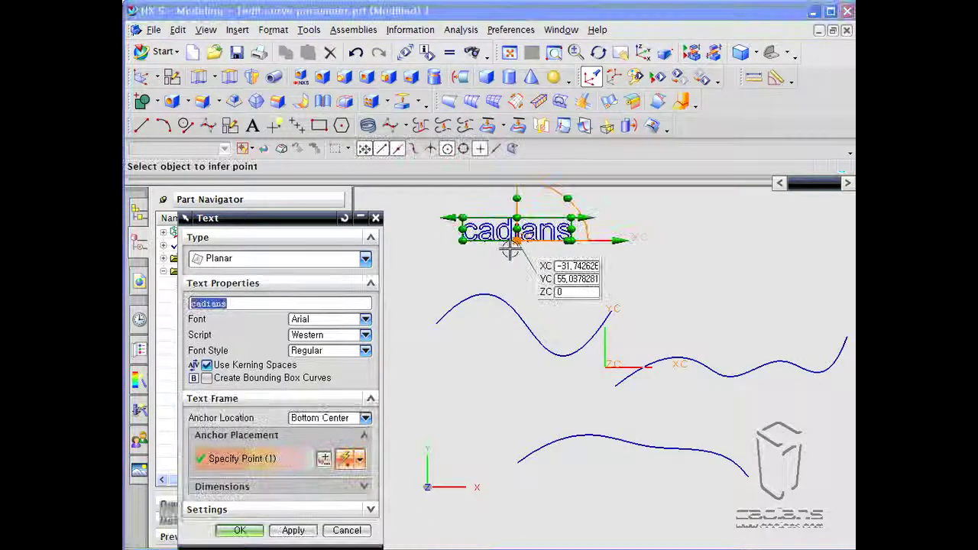
{"action": "left_click", "coordinate": [456, 212]}
{"action": "left_click_drag", "start_coordinate": [456, 212], "coordinate": [426, 193]}
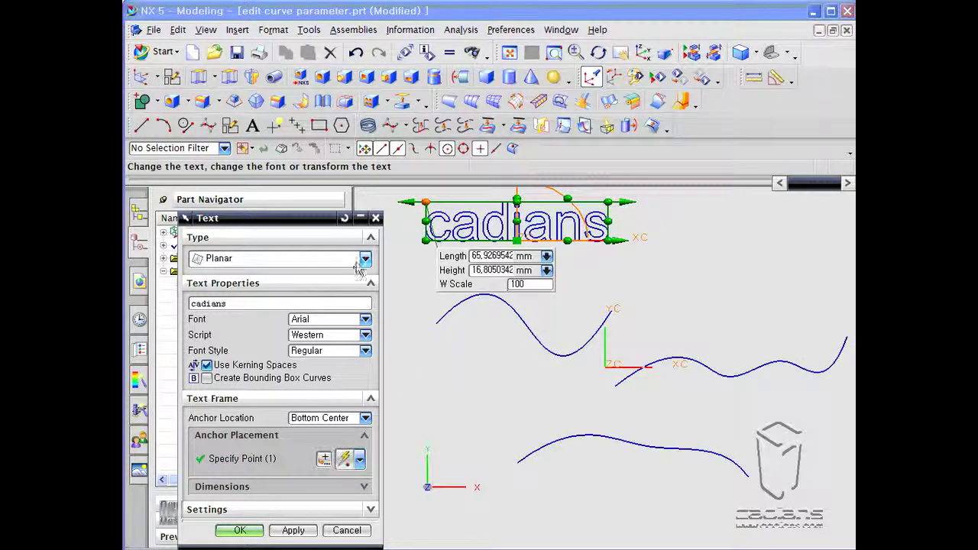
Change the font of the "cadians" text to Arial Black
{"action": "left_click", "coordinate": [365, 319]}
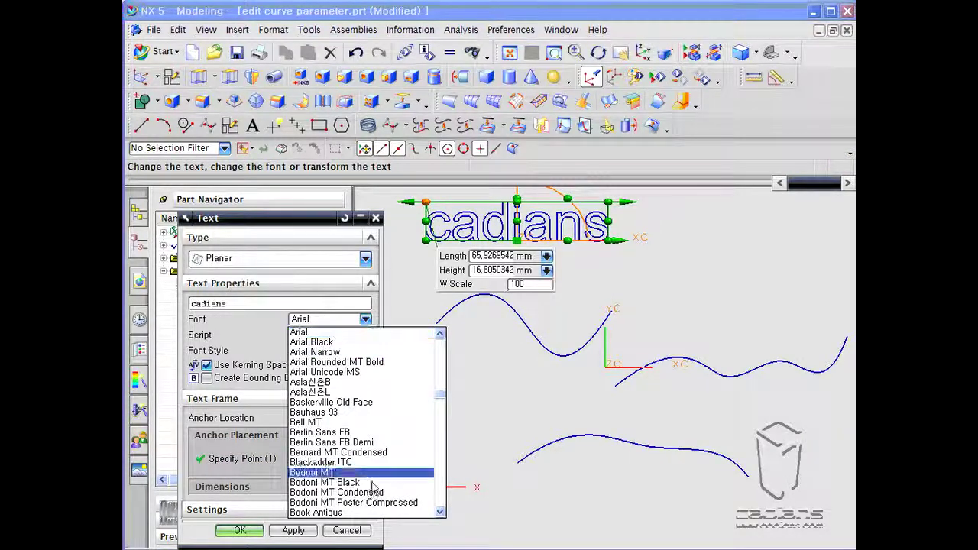
{"action": "scroll", "coordinate": [404, 401], "scroll_direction": "up", "scroll_amount": 1}
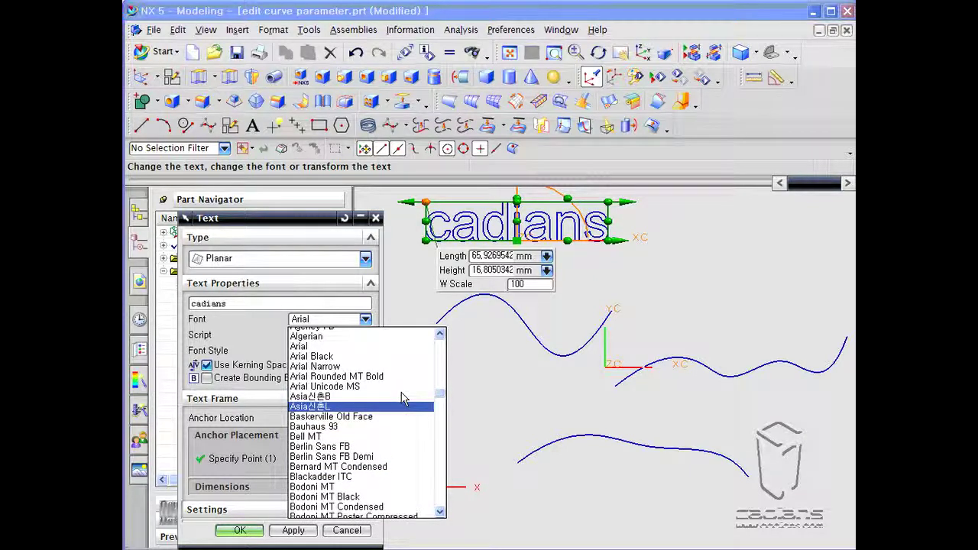
{"action": "scroll", "coordinate": [404, 399], "scroll_direction": "up", "scroll_amount": 3}
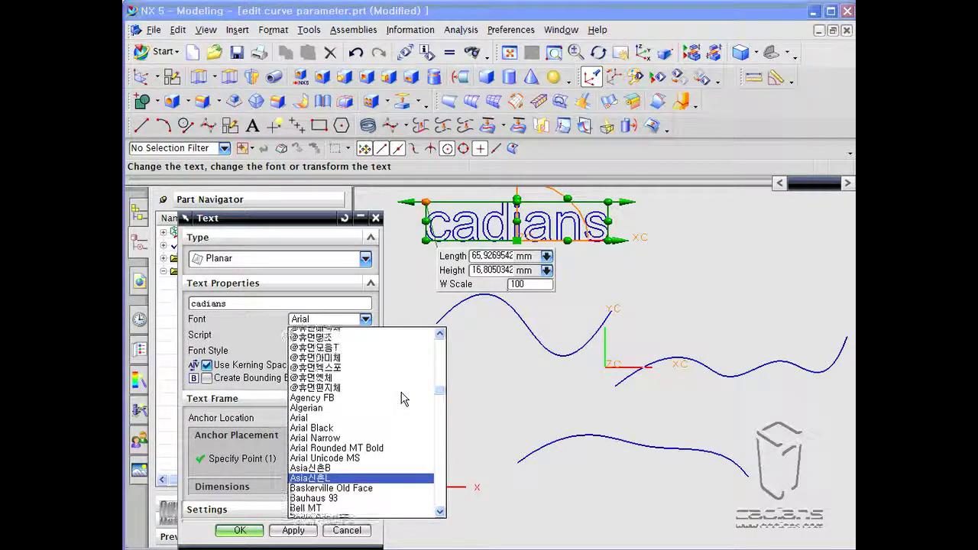
{"action": "left_click", "coordinate": [391, 433]}
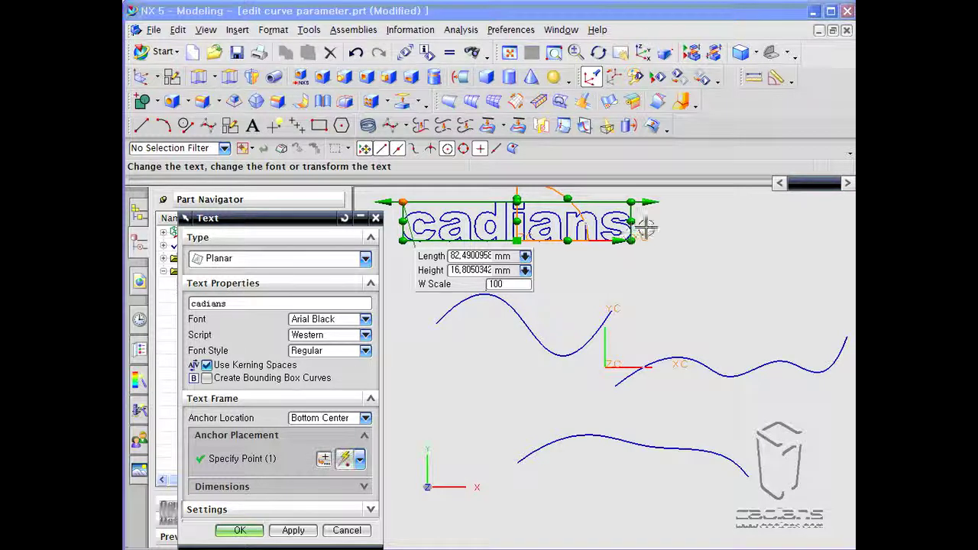
Try the Italic and Bold font styles on the planar "cadians" text, restore Regular, and create the text
{"action": "left_click", "coordinate": [364, 351]}
{"action": "left_click", "coordinate": [345, 373]}
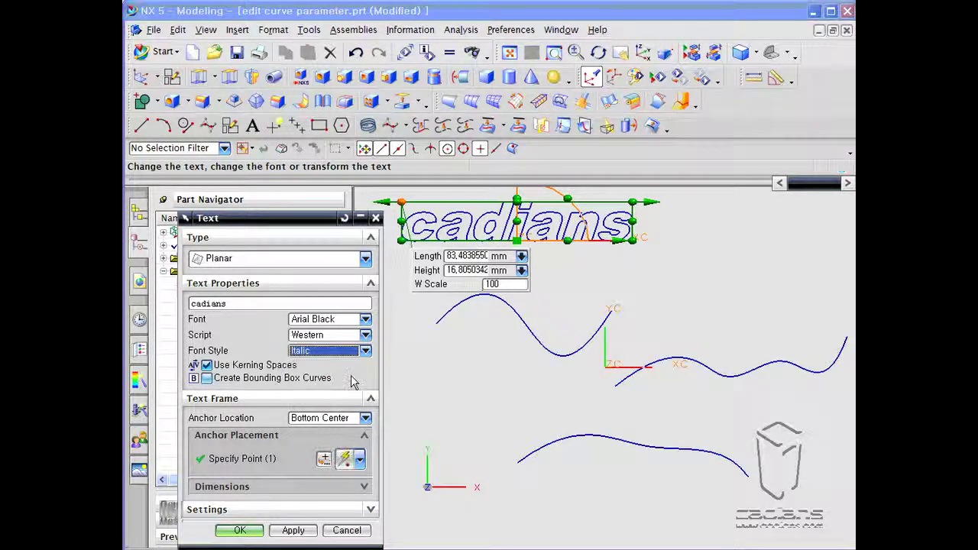
{"action": "left_click", "coordinate": [366, 352]}
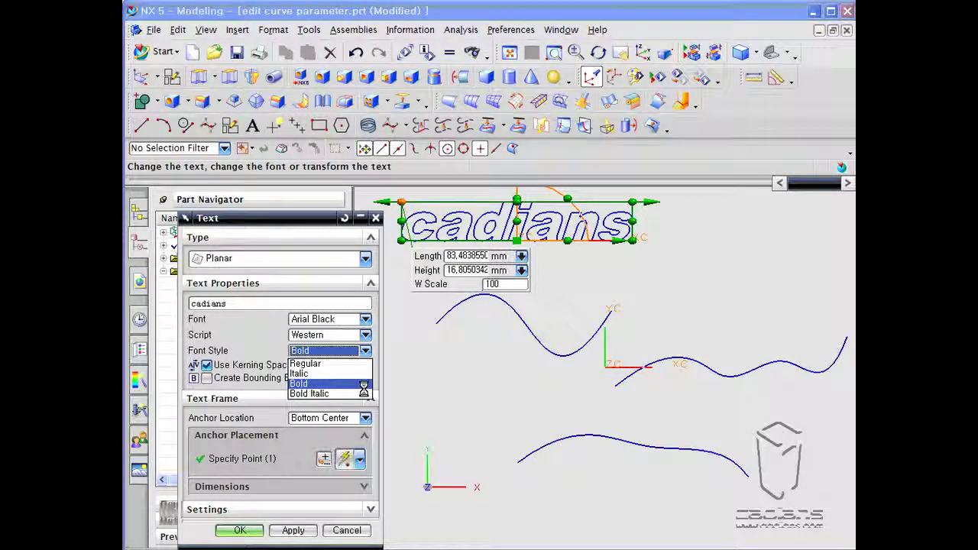
{"action": "left_click", "coordinate": [364, 384]}
{"action": "left_click", "coordinate": [365, 351]}
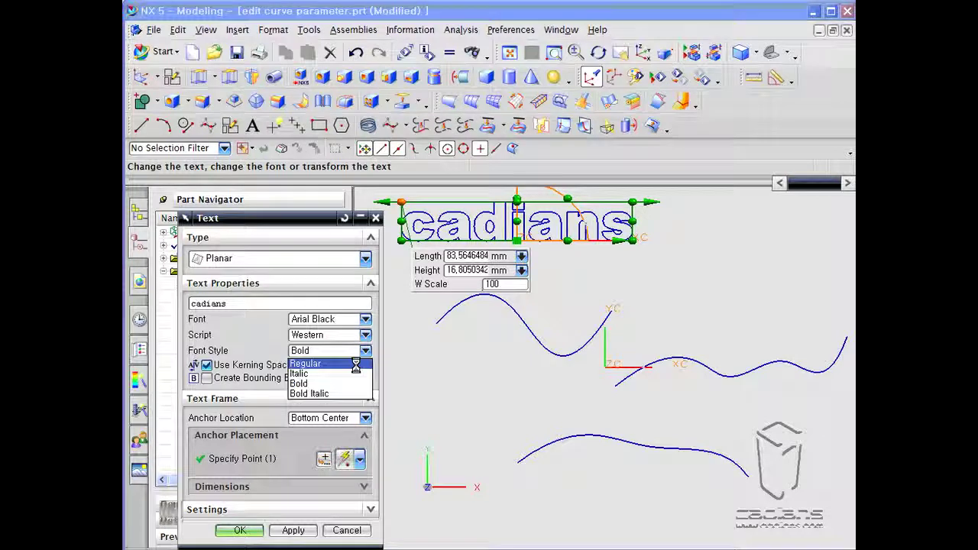
{"action": "left_click", "coordinate": [309, 364]}
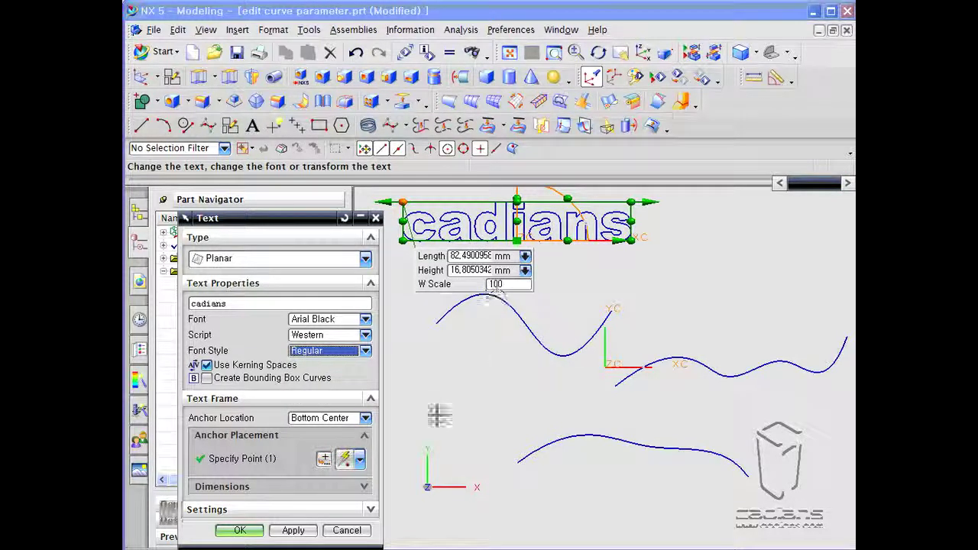
{"action": "left_click", "coordinate": [292, 531]}
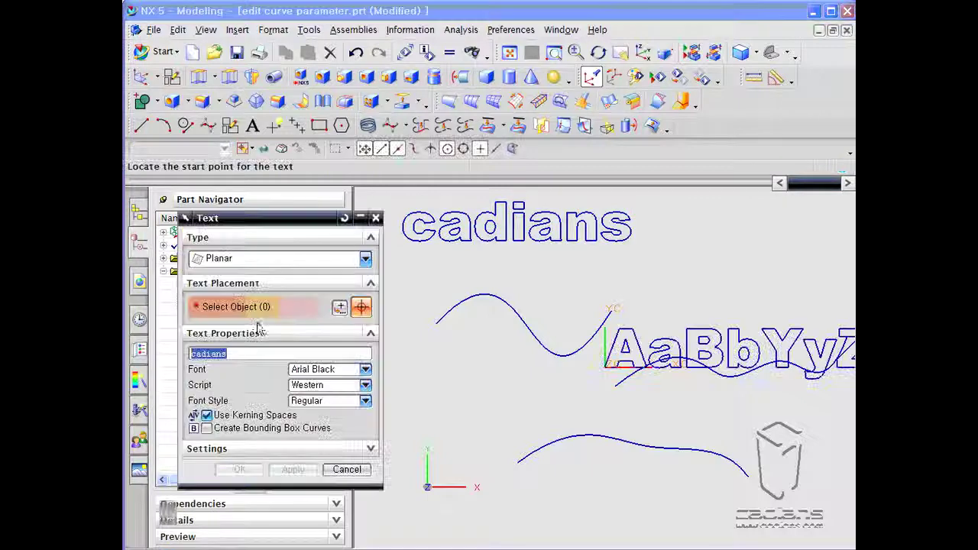
Place "cadians" text along the spline below the planar text and resize it to about 38 mm long and 10 mm high
{"action": "left_click", "coordinate": [233, 259]}
{"action": "left_click", "coordinate": [249, 291]}
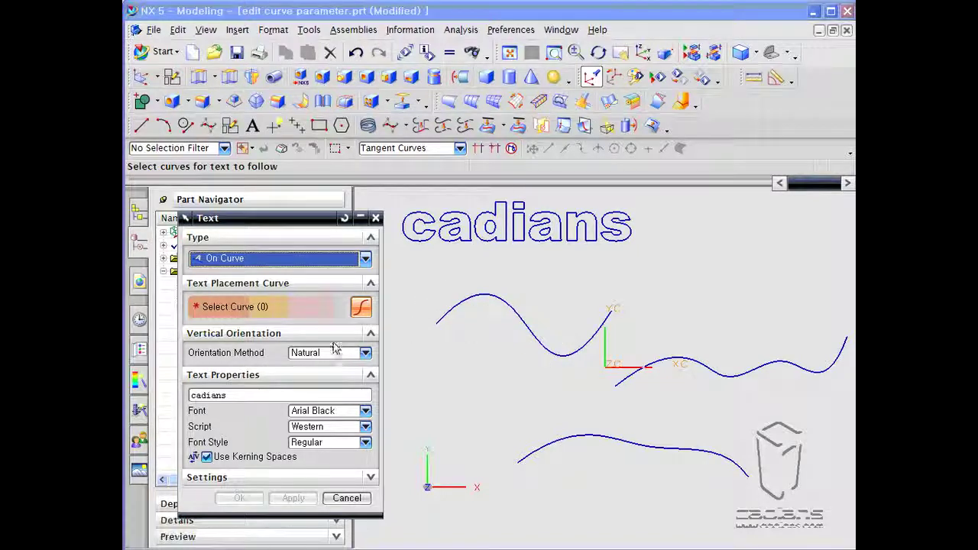
{"action": "left_click", "coordinate": [446, 311]}
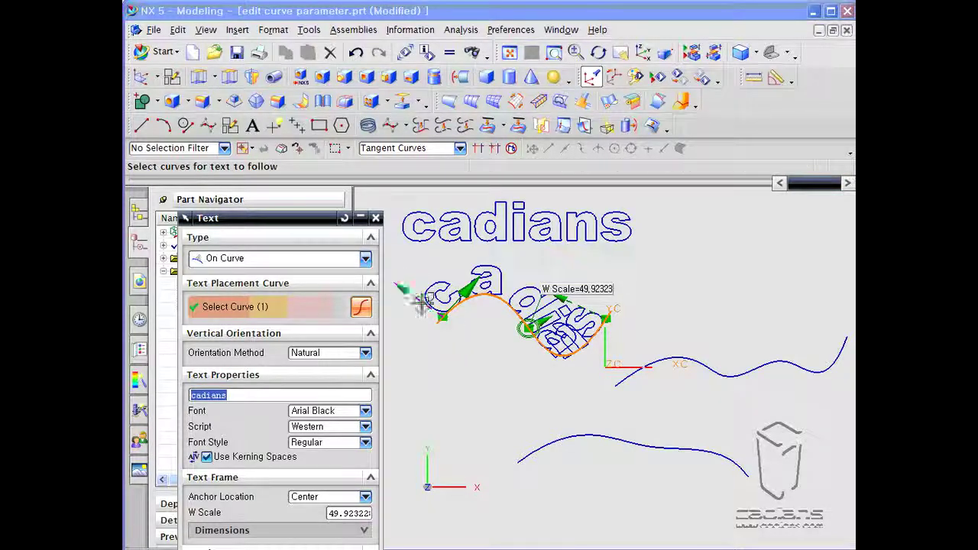
{"action": "left_click_drag", "start_coordinate": [404, 289], "coordinate": [427, 300]}
{"action": "left_click_drag", "start_coordinate": [606, 319], "coordinate": [567, 364]}
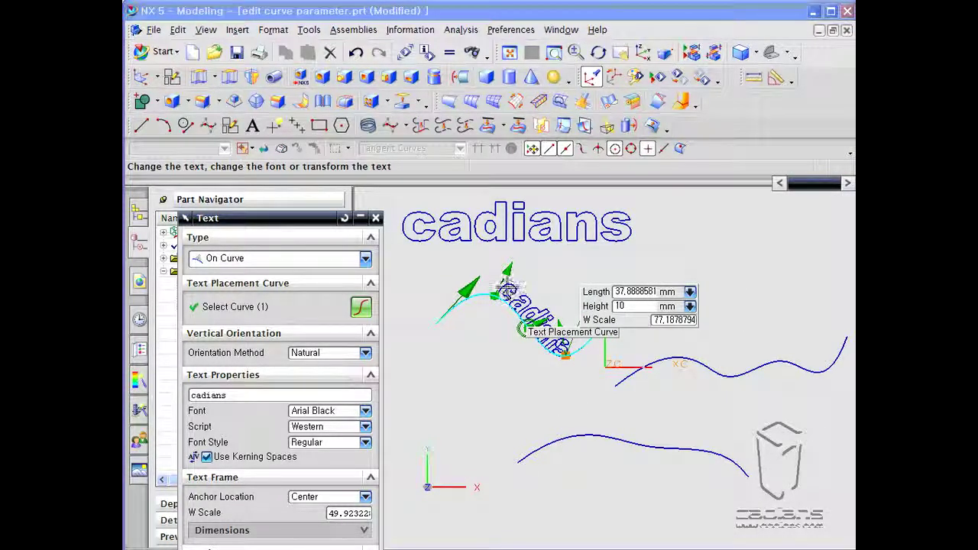
Try flipping the curve text to the spline's other side and reversing the curve direction, restoring the original orientation each time
{"action": "double_click", "coordinate": [510, 271]}
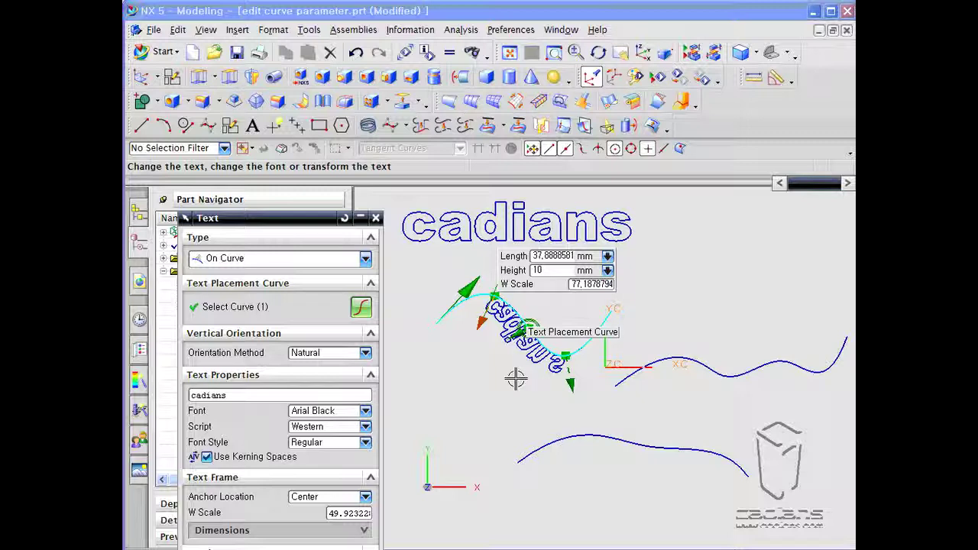
{"action": "double_click", "coordinate": [478, 321]}
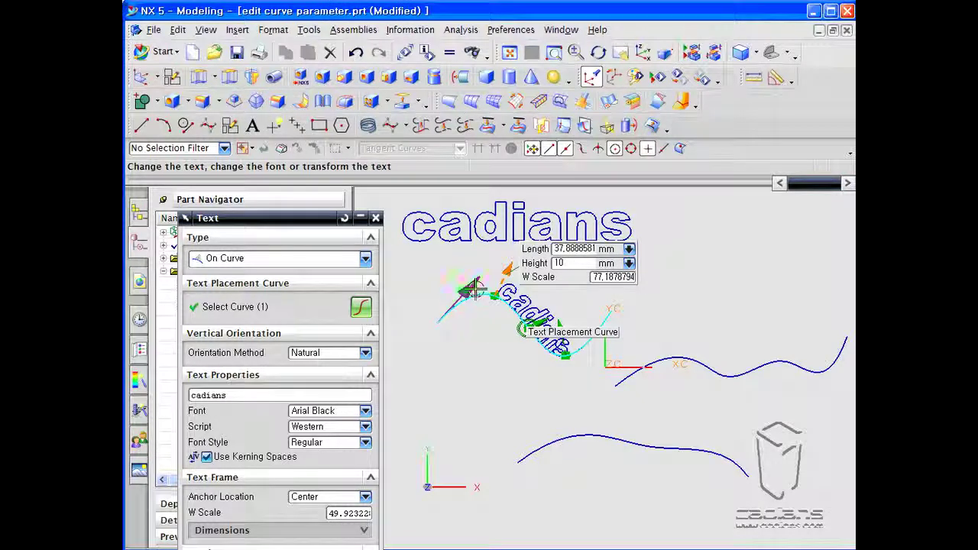
{"action": "double_click", "coordinate": [473, 289]}
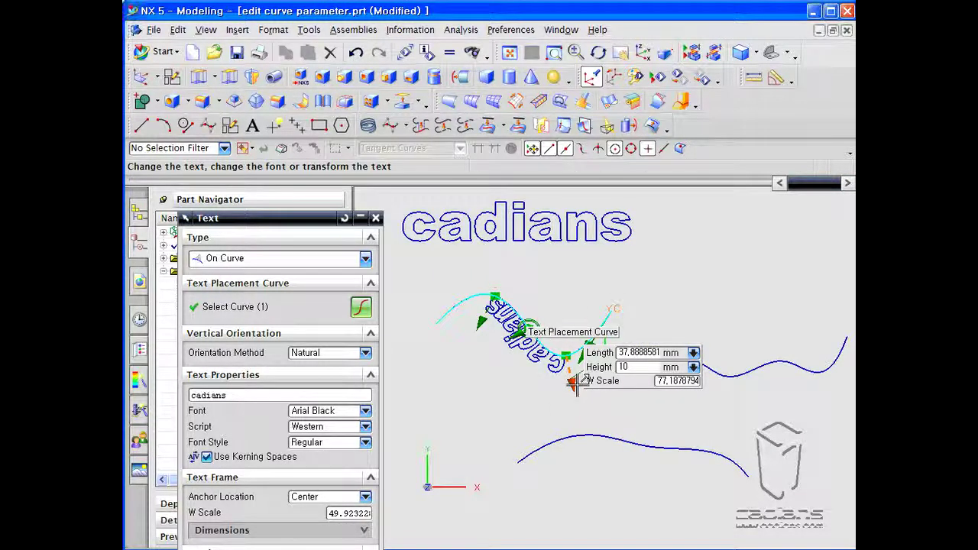
{"action": "double_click", "coordinate": [581, 358]}
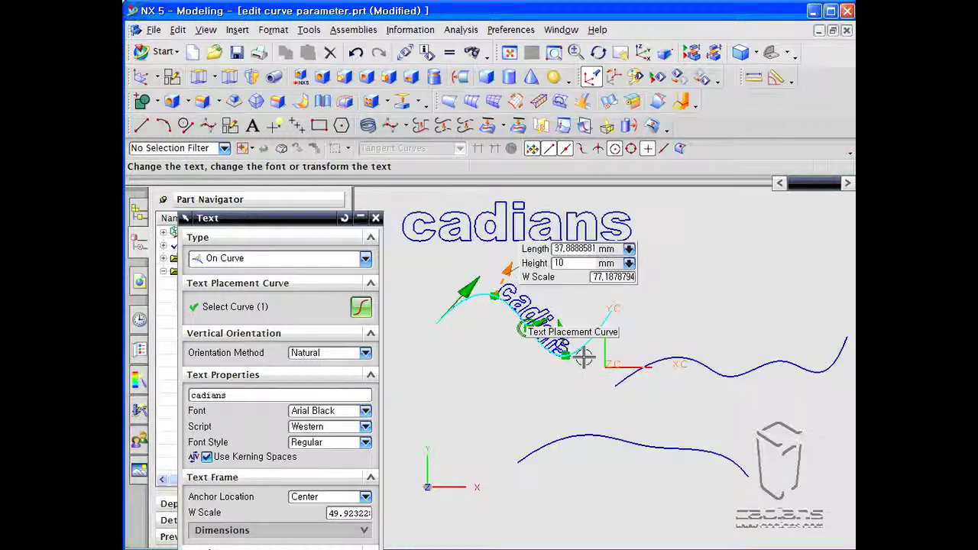
{"action": "left_click_drag", "start_coordinate": [569, 333], "coordinate": [731, 334]}
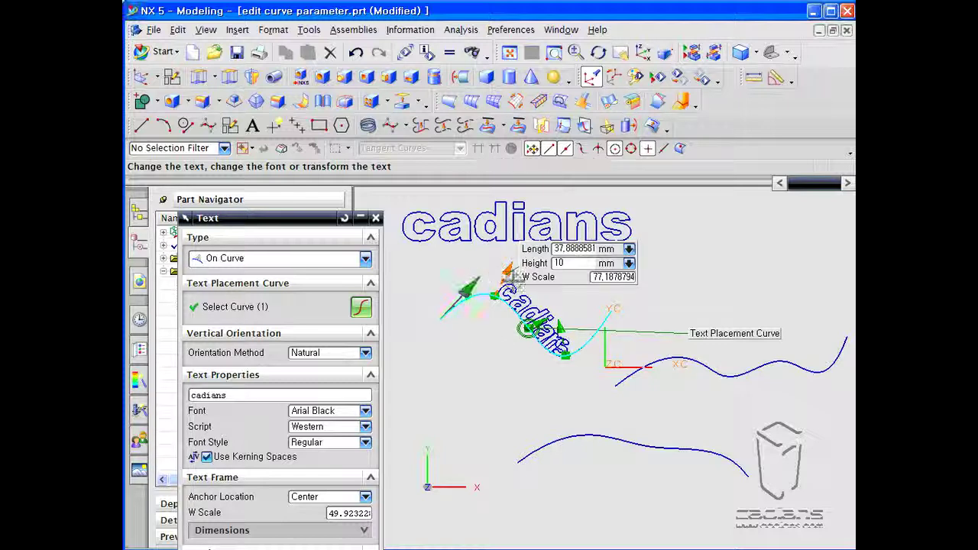
{"action": "double_click", "coordinate": [506, 268]}
{"action": "double_click", "coordinate": [481, 321]}
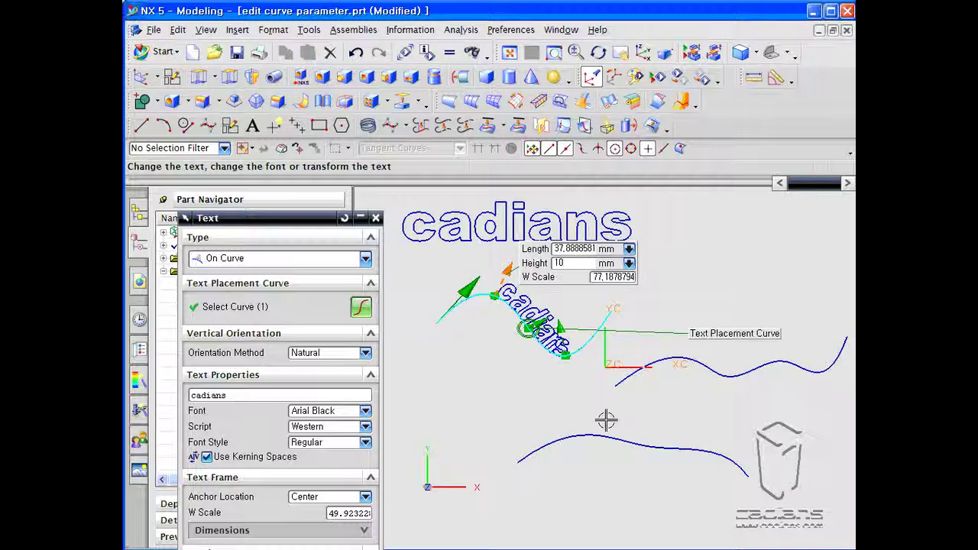
Reposition the Text dialog so that its remaining settings and confirmation options are fully accessible
{"action": "left_click_drag", "start_coordinate": [304, 216], "coordinate": [288, 117]}
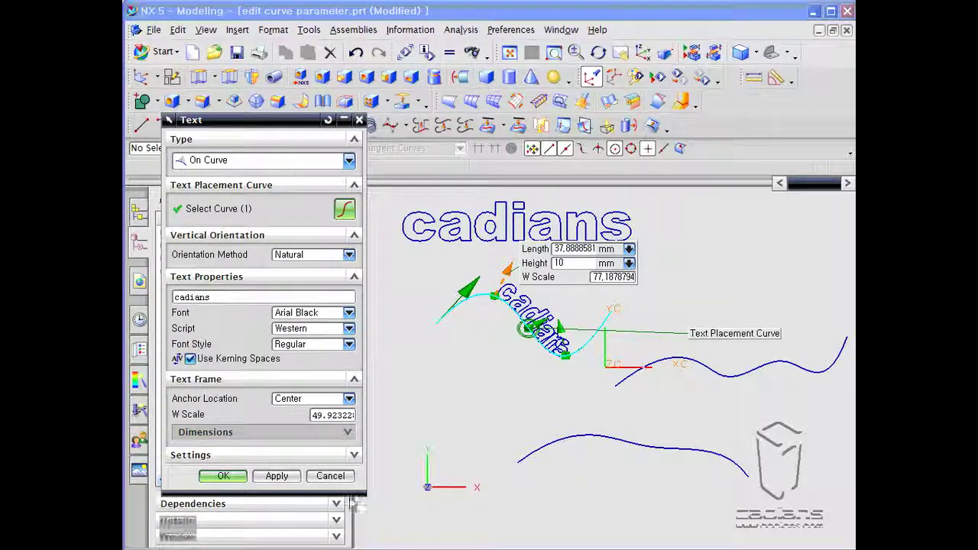